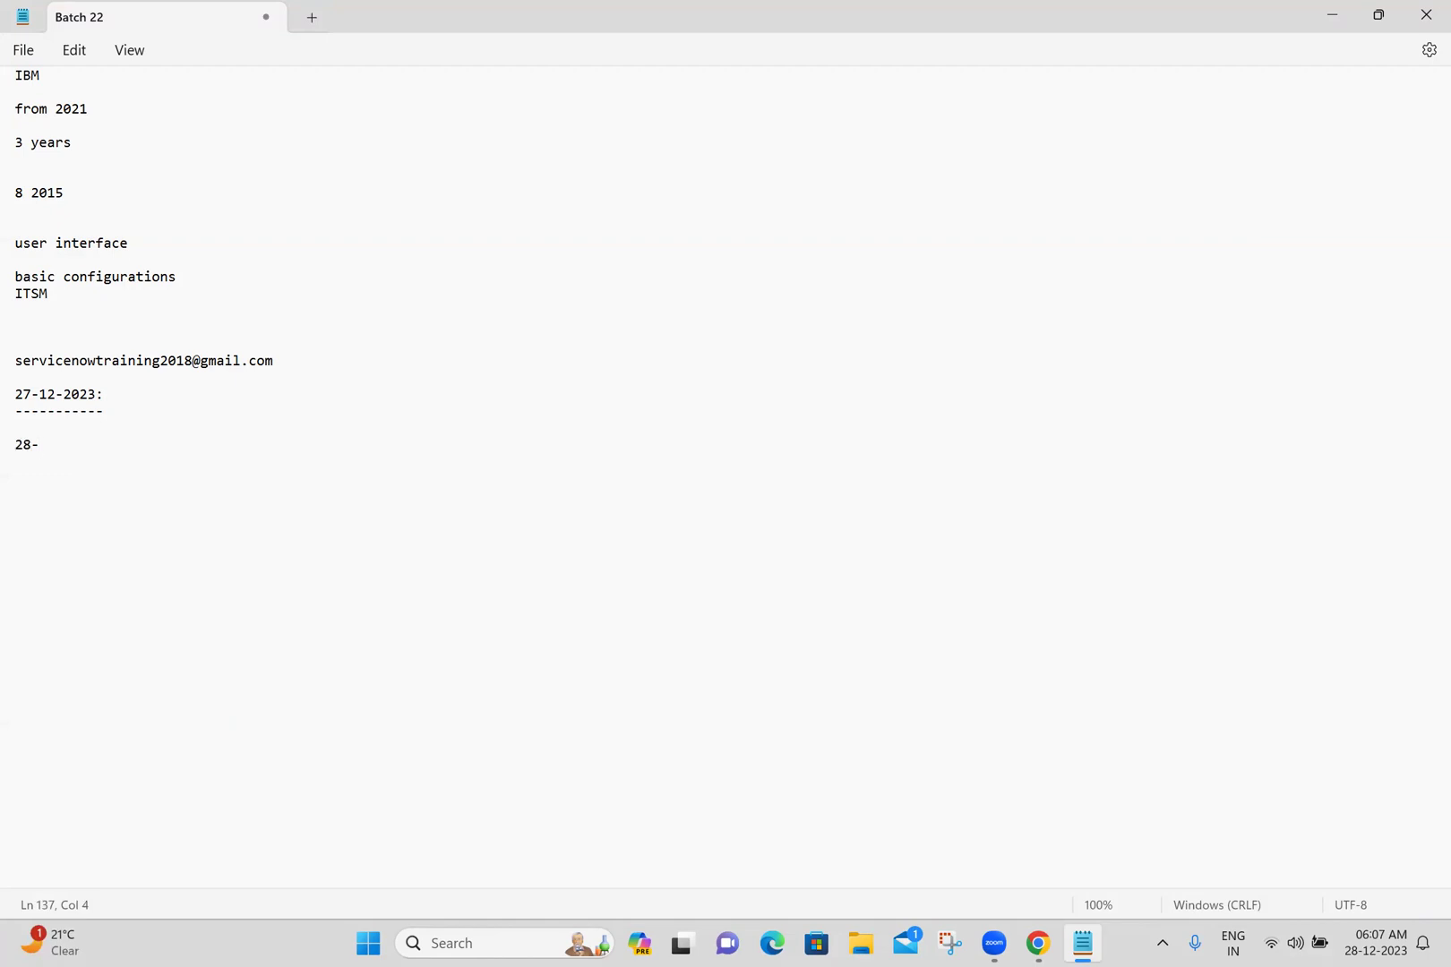
# - Add a '28-12-2023:' heading with a dashed underline to the Batch 22 notes and save
pyautogui.write('023:')
pyautogui.press('Return')
pyautogui.write('-----------')
pyautogui.press('Return')
pyautogui.hotkey('ctrl', 's')
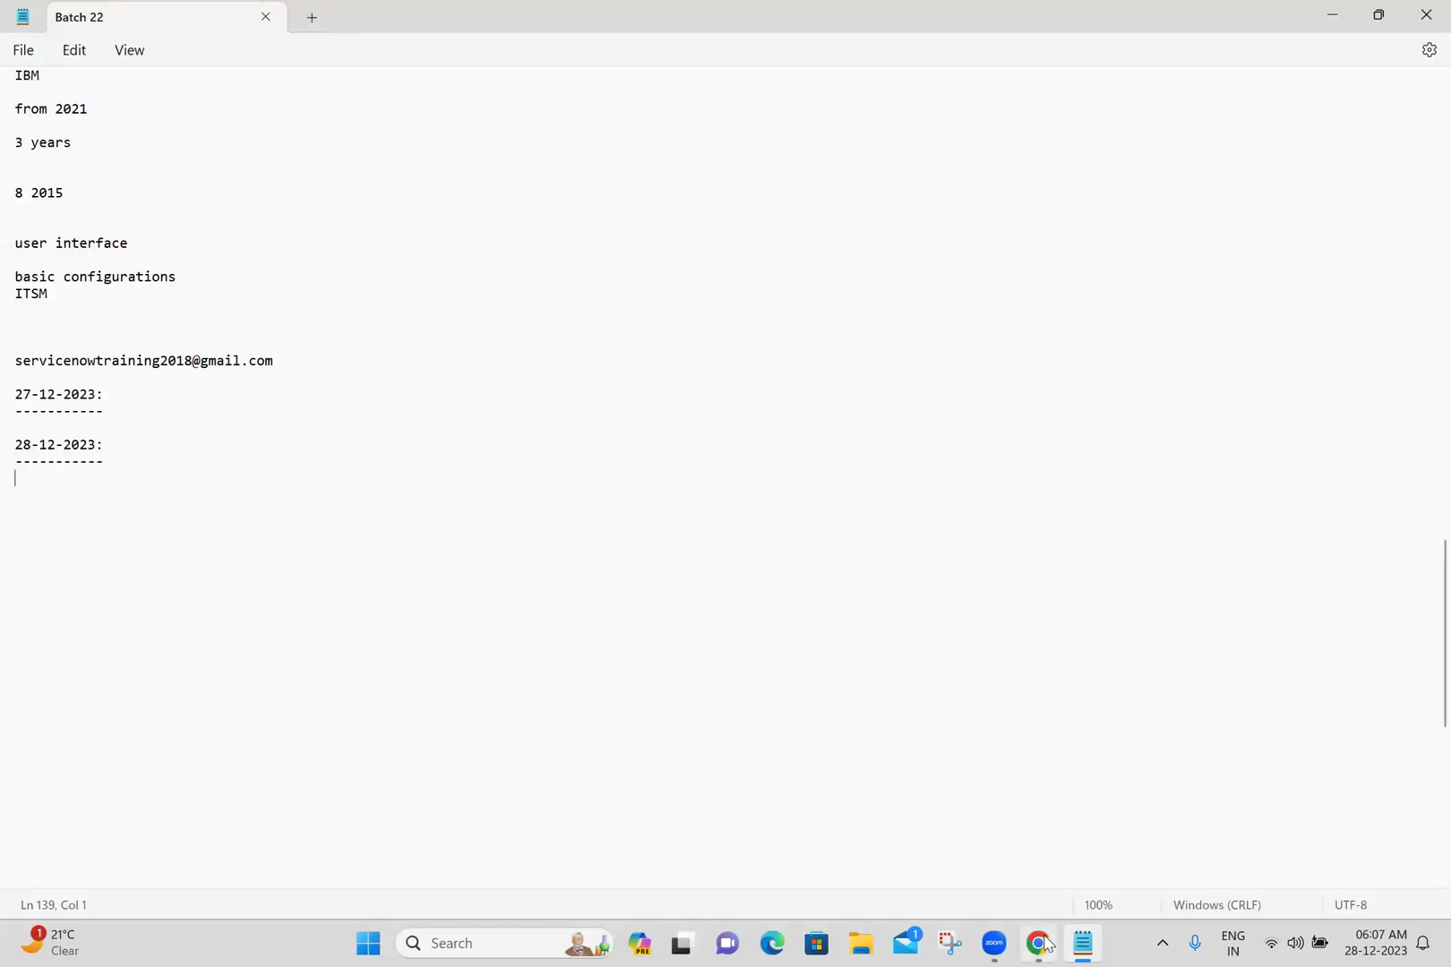
# - Filter the ServiceNow application navigator for 'basic con' to list Basic Configuration UI16
pyautogui.click(1039, 943)
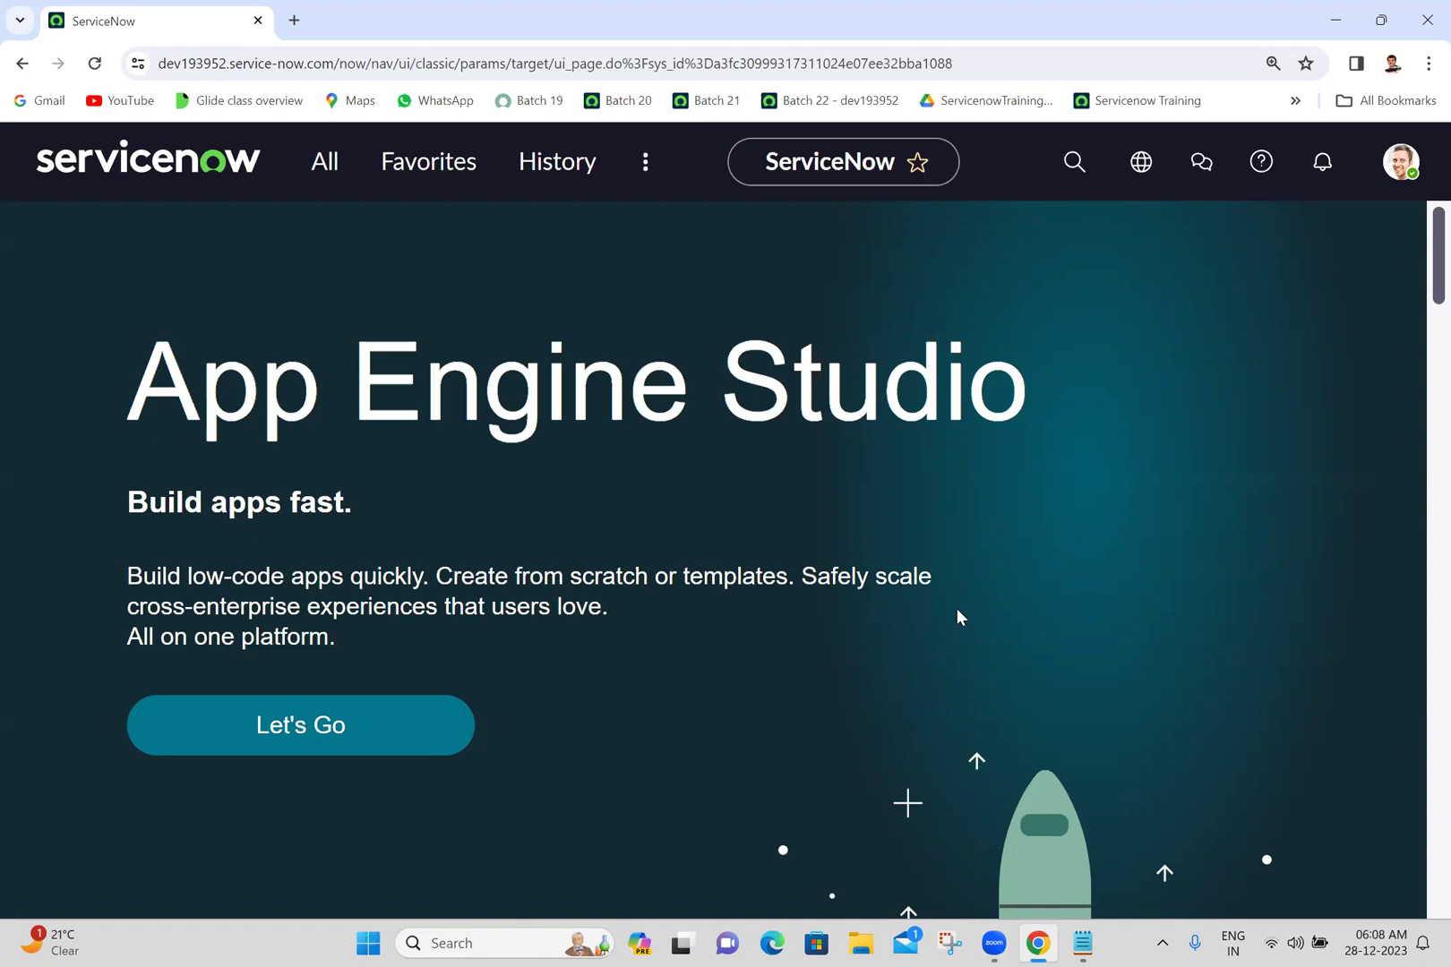
pyautogui.click(315, 175)
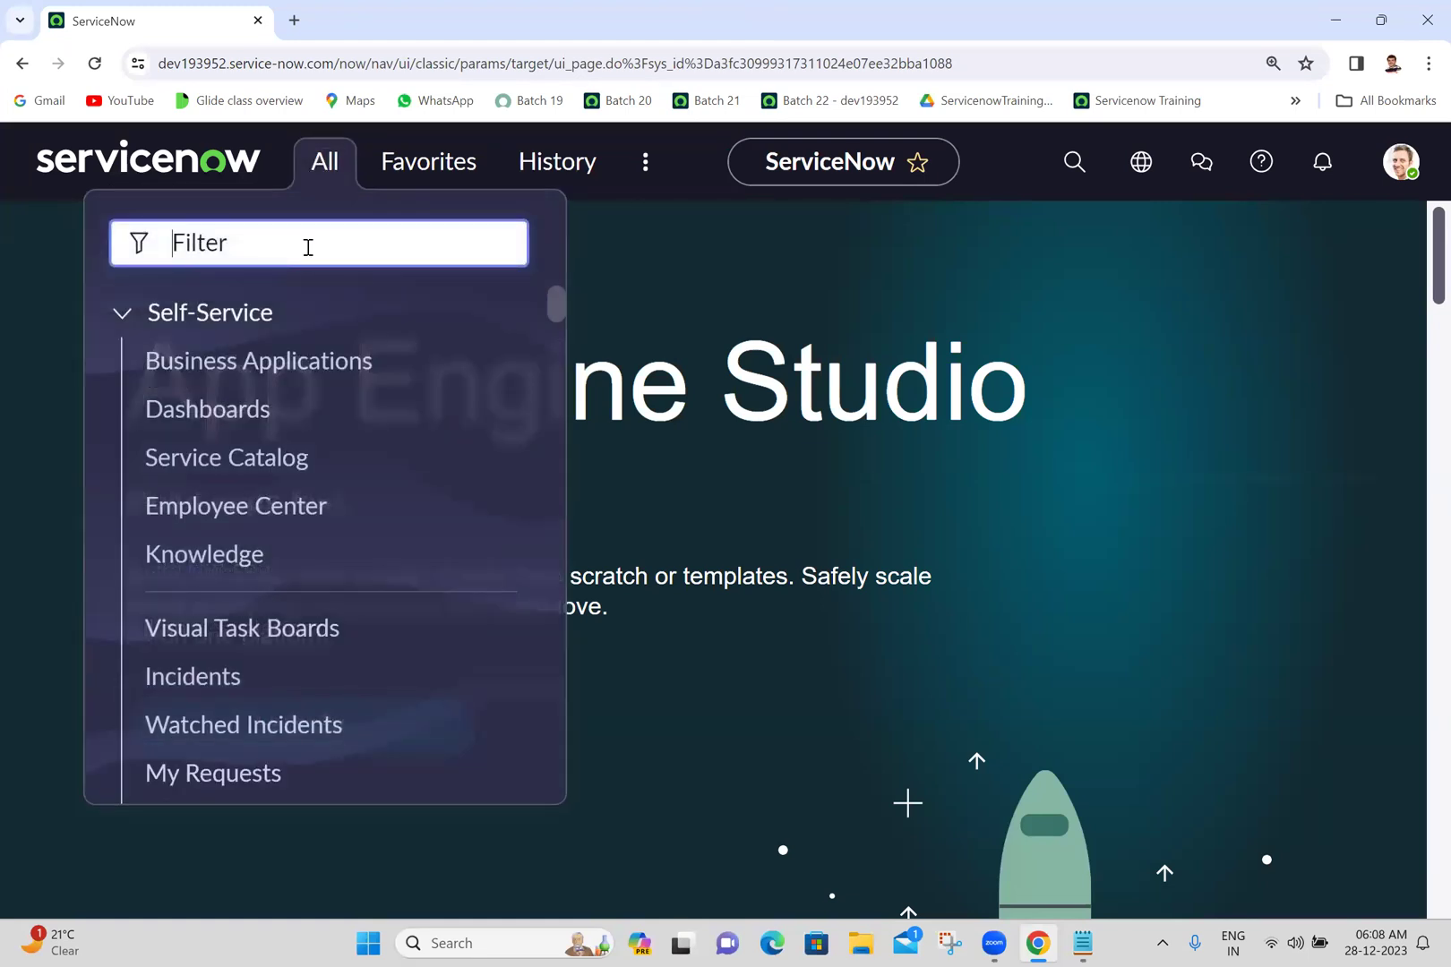
pyautogui.write('basi')
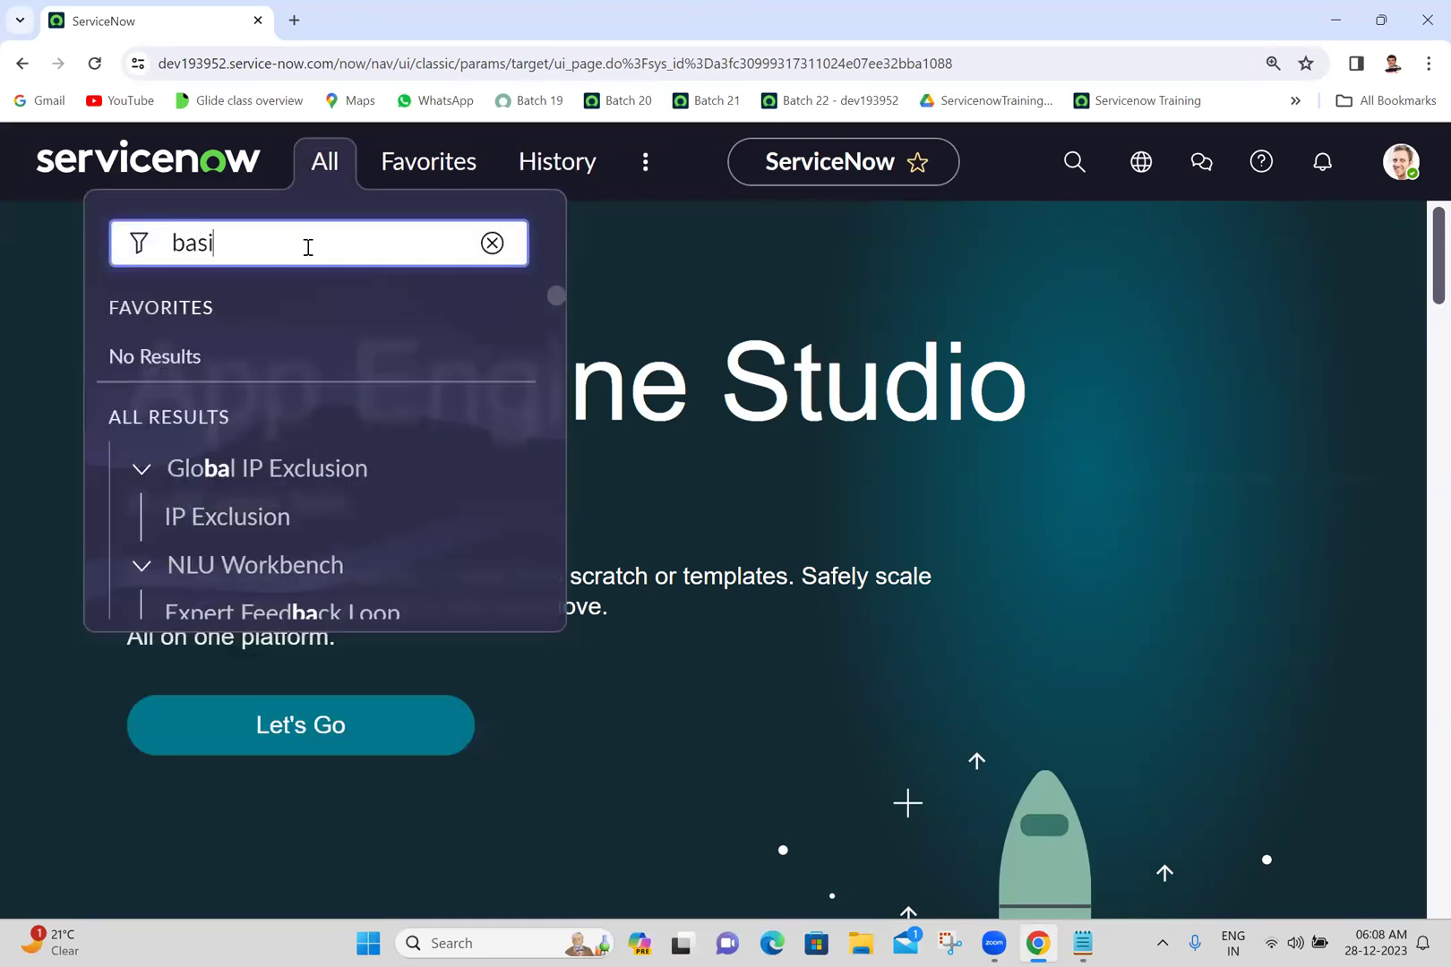
pyautogui.write('c con')
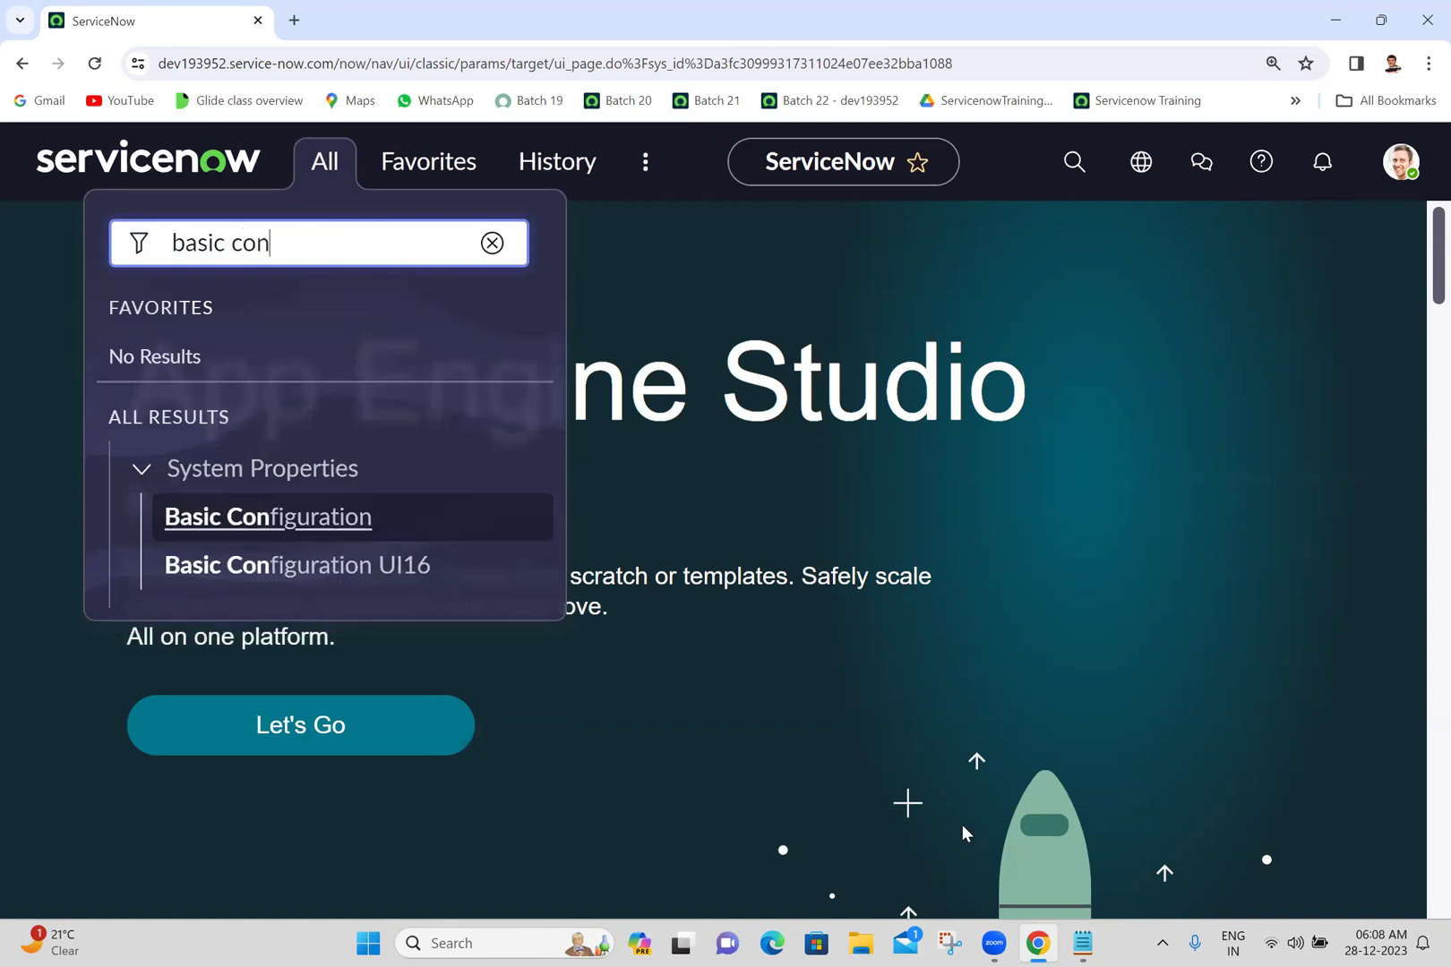
pyautogui.hotkey('alt', 'Tab')
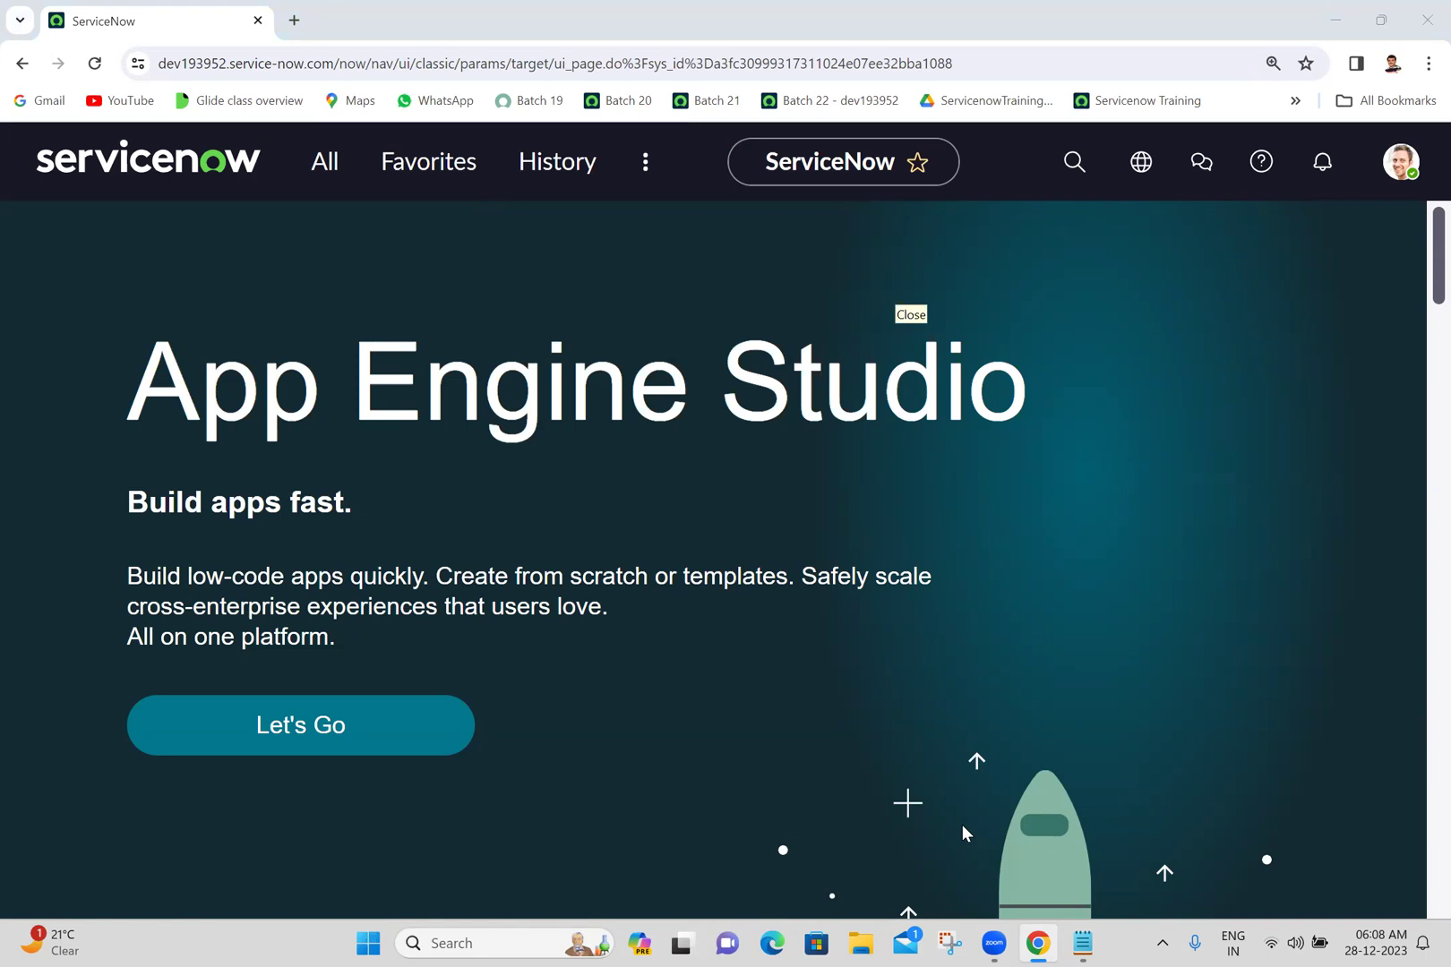
pyautogui.click(321, 178)
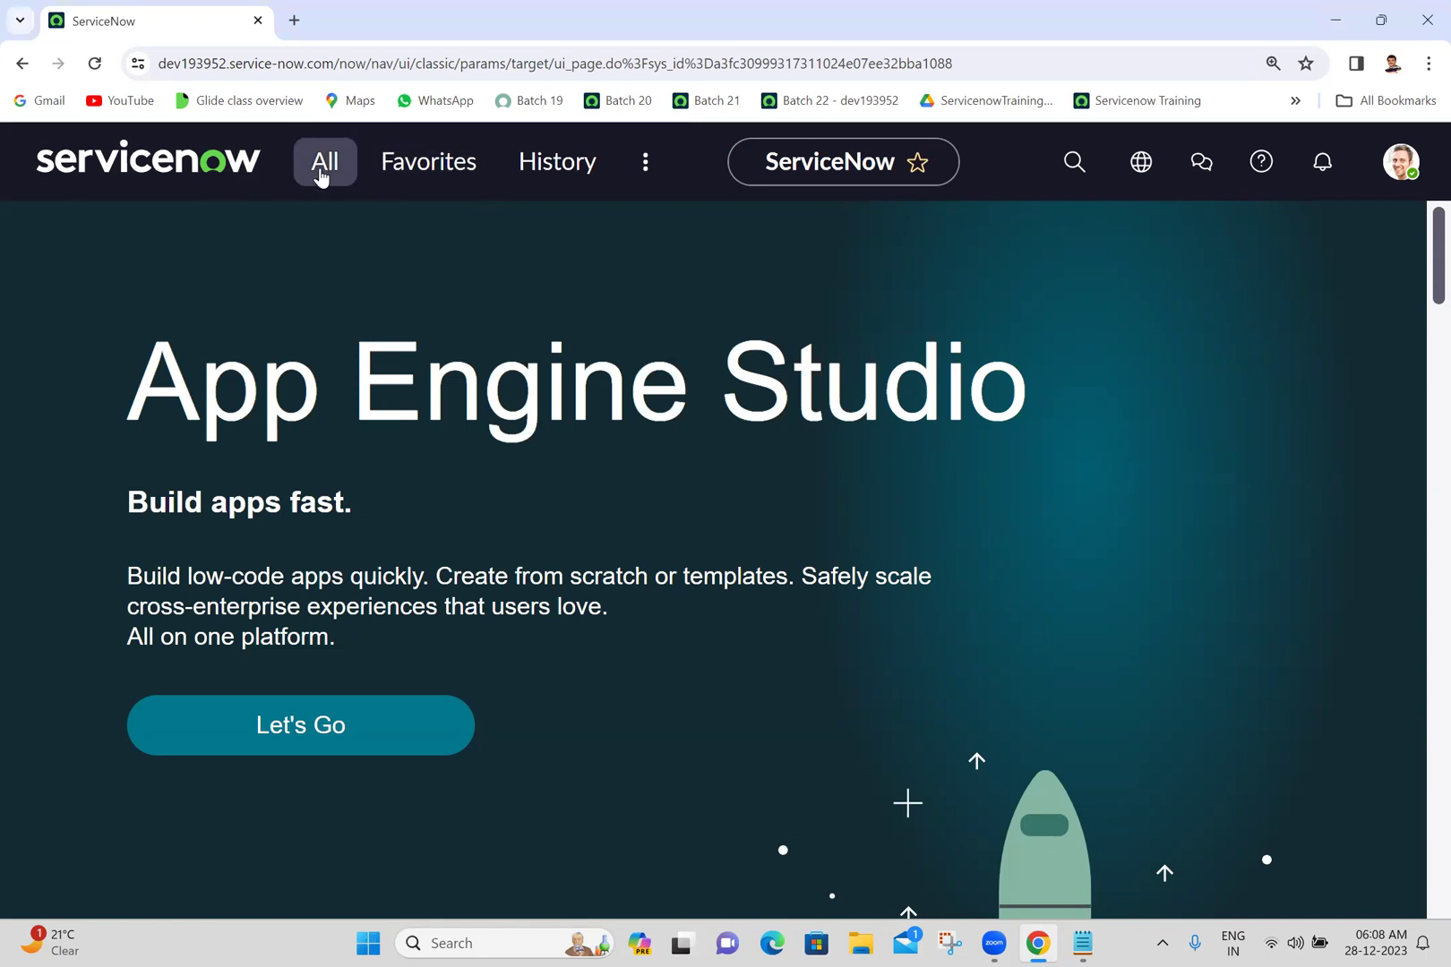
pyautogui.click(321, 177)
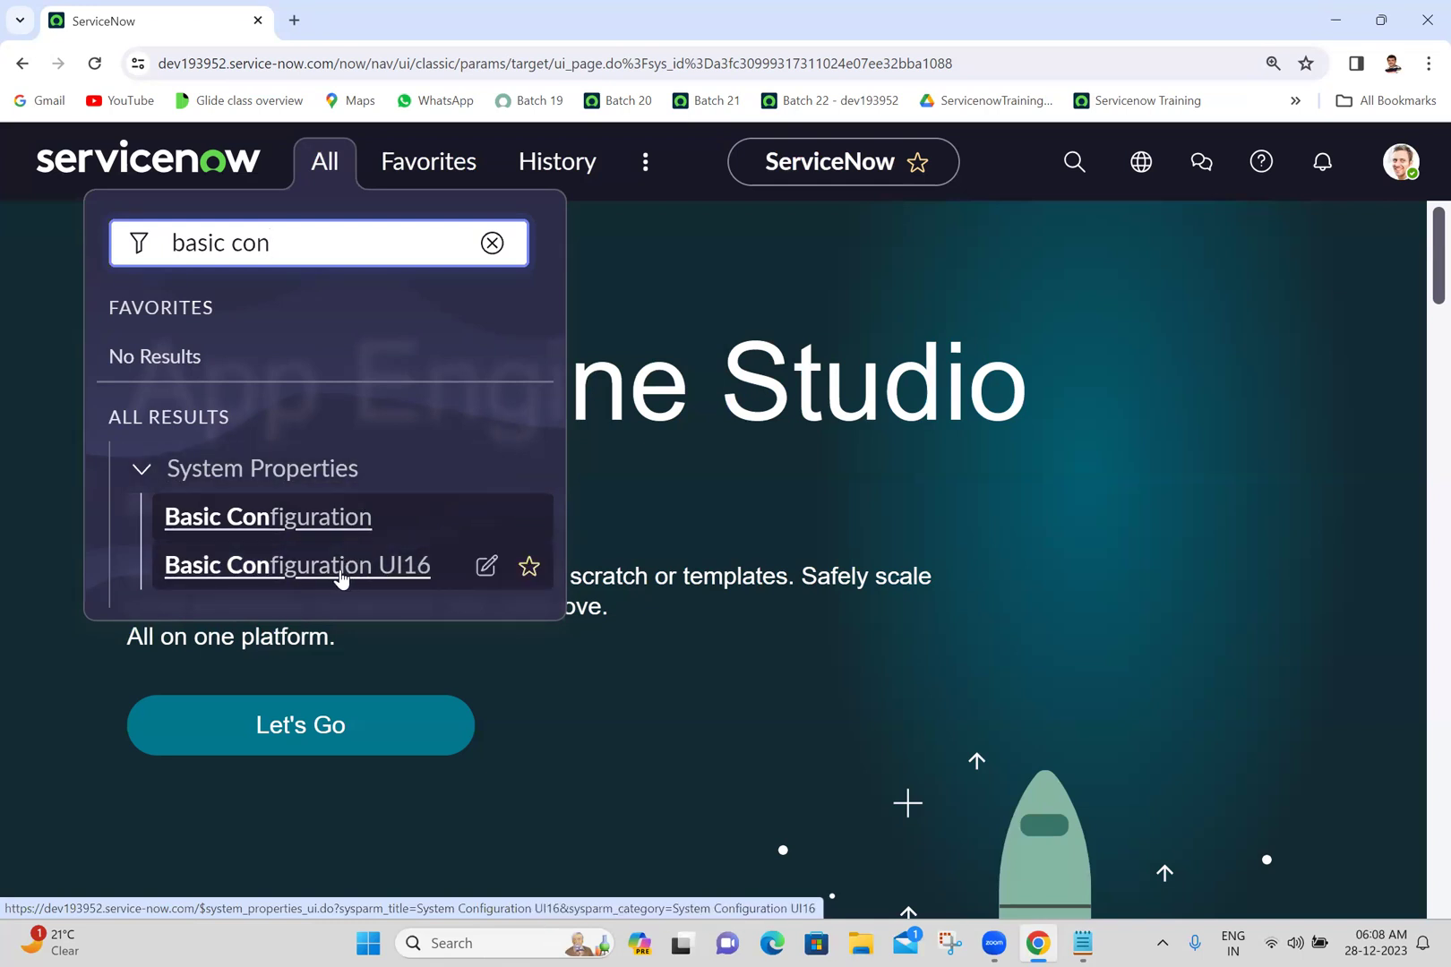
pyautogui.click(1082, 942)
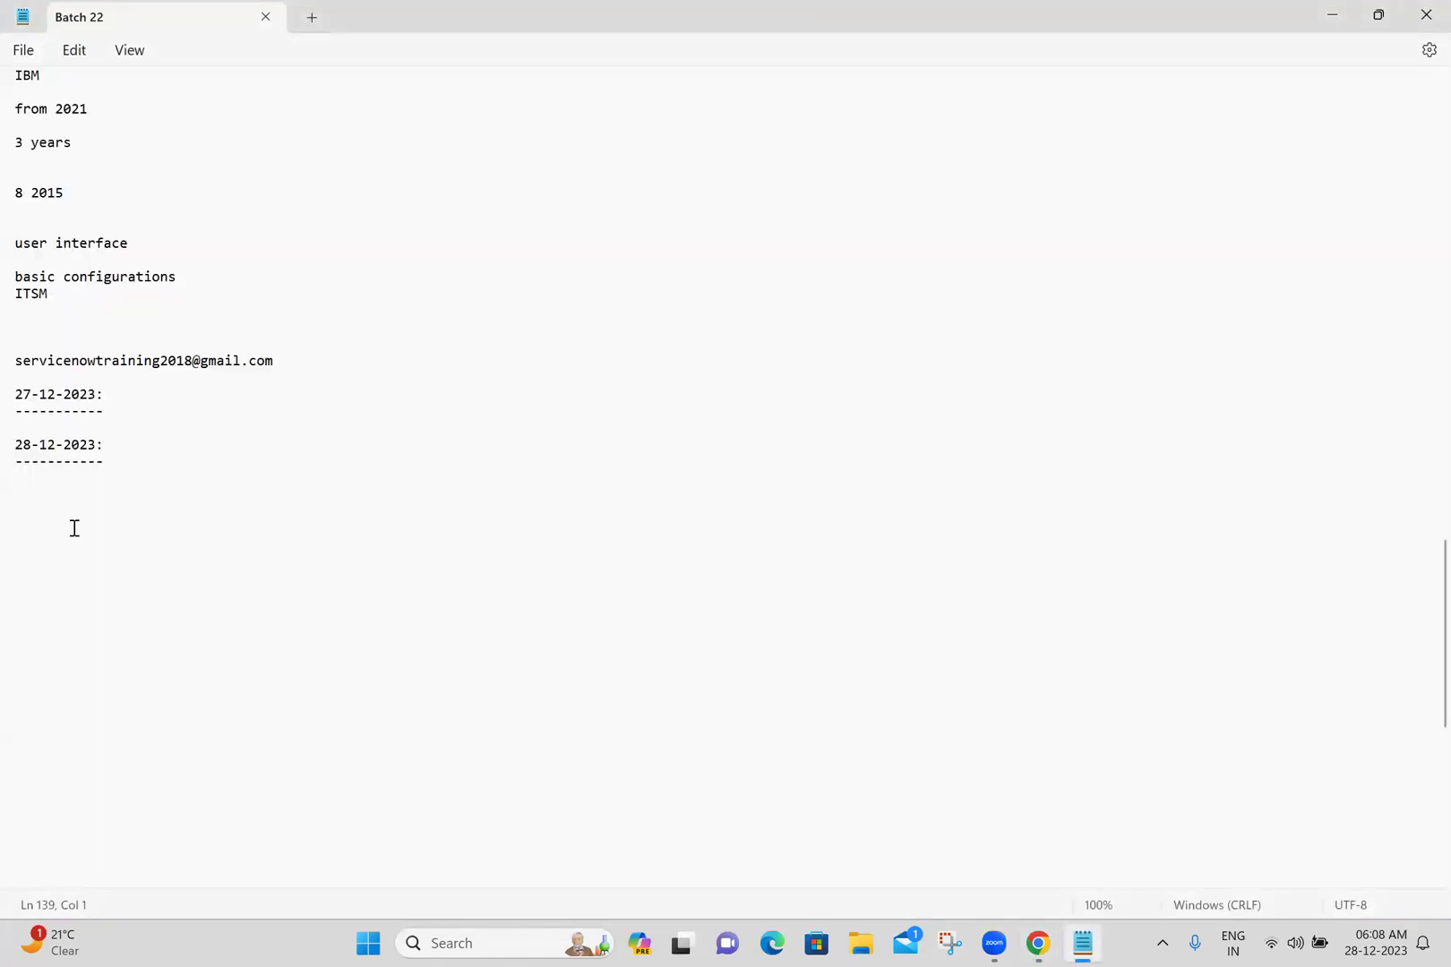
# - Note 'System Properties -->Basic Configuration UI16' under the date heading and save the file
pyautogui.write('System Properties -->Basic Configuration UI16')
pyautogui.press('Return')
pyautogui.press('Return')
pyautogui.hotkey('ctrl', 's')
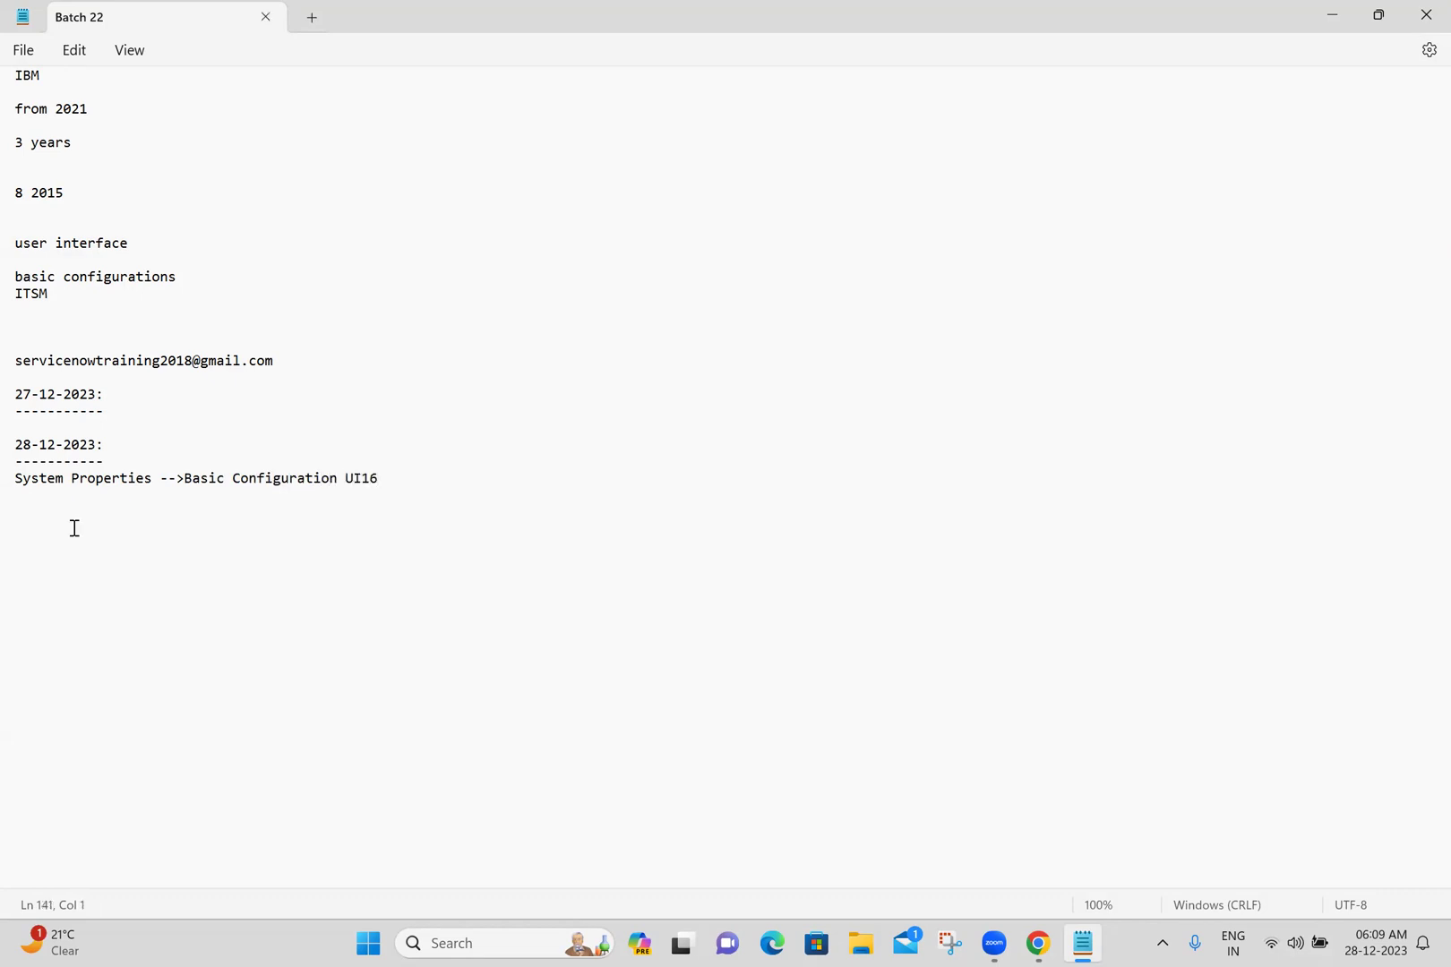
pyautogui.click(1038, 943)
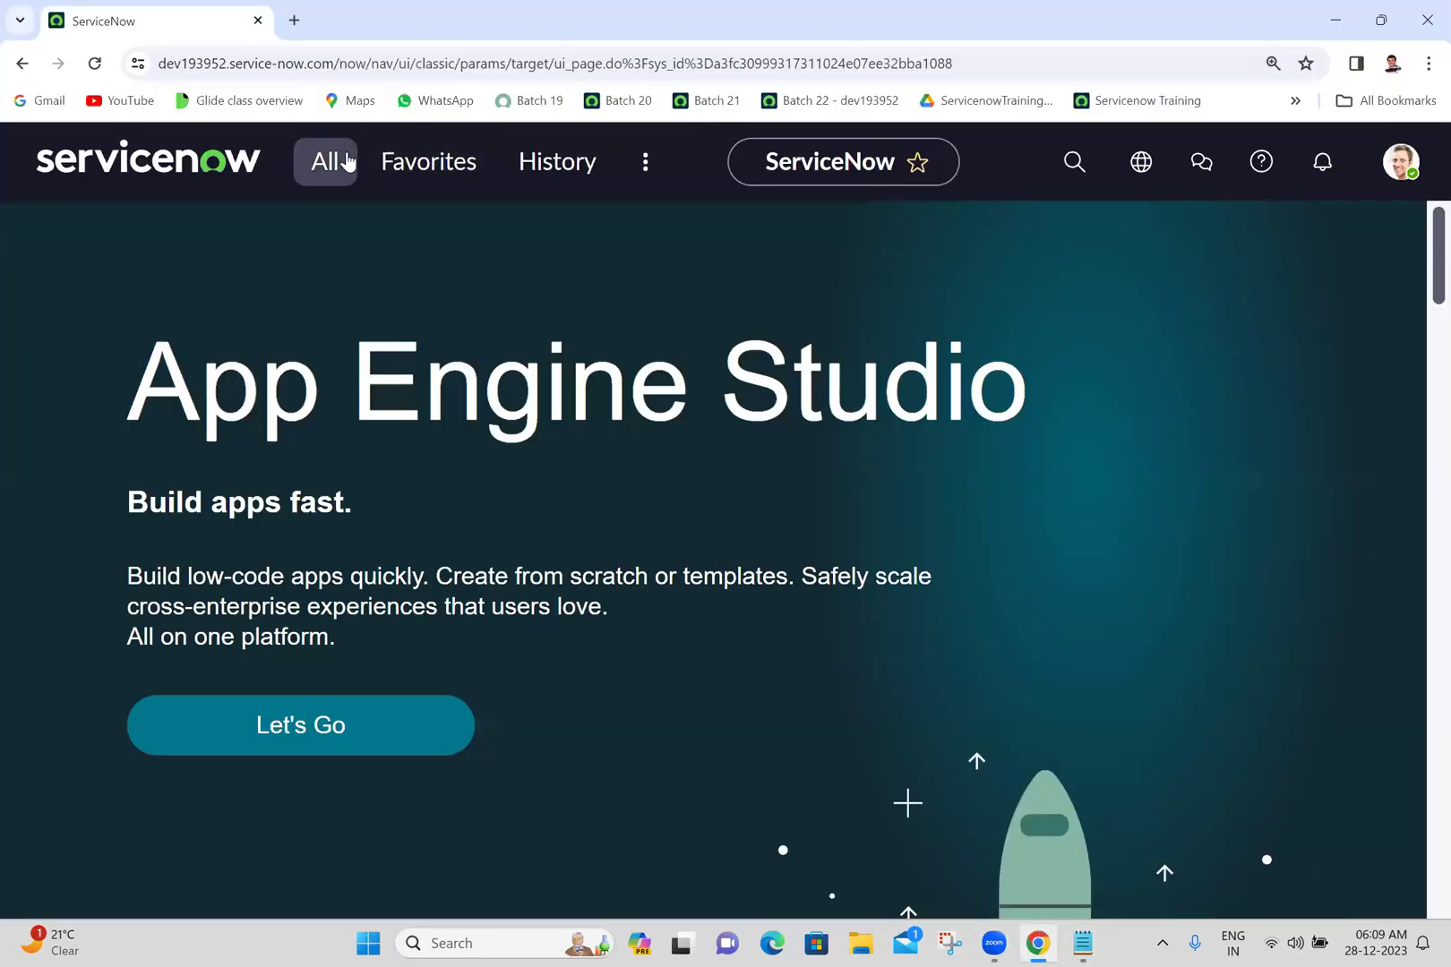
# - Open Basic Configuration UI16 from the navigator in a new browser tab and view it
pyautogui.click(347, 162)
pyautogui.middleClick(242, 582)
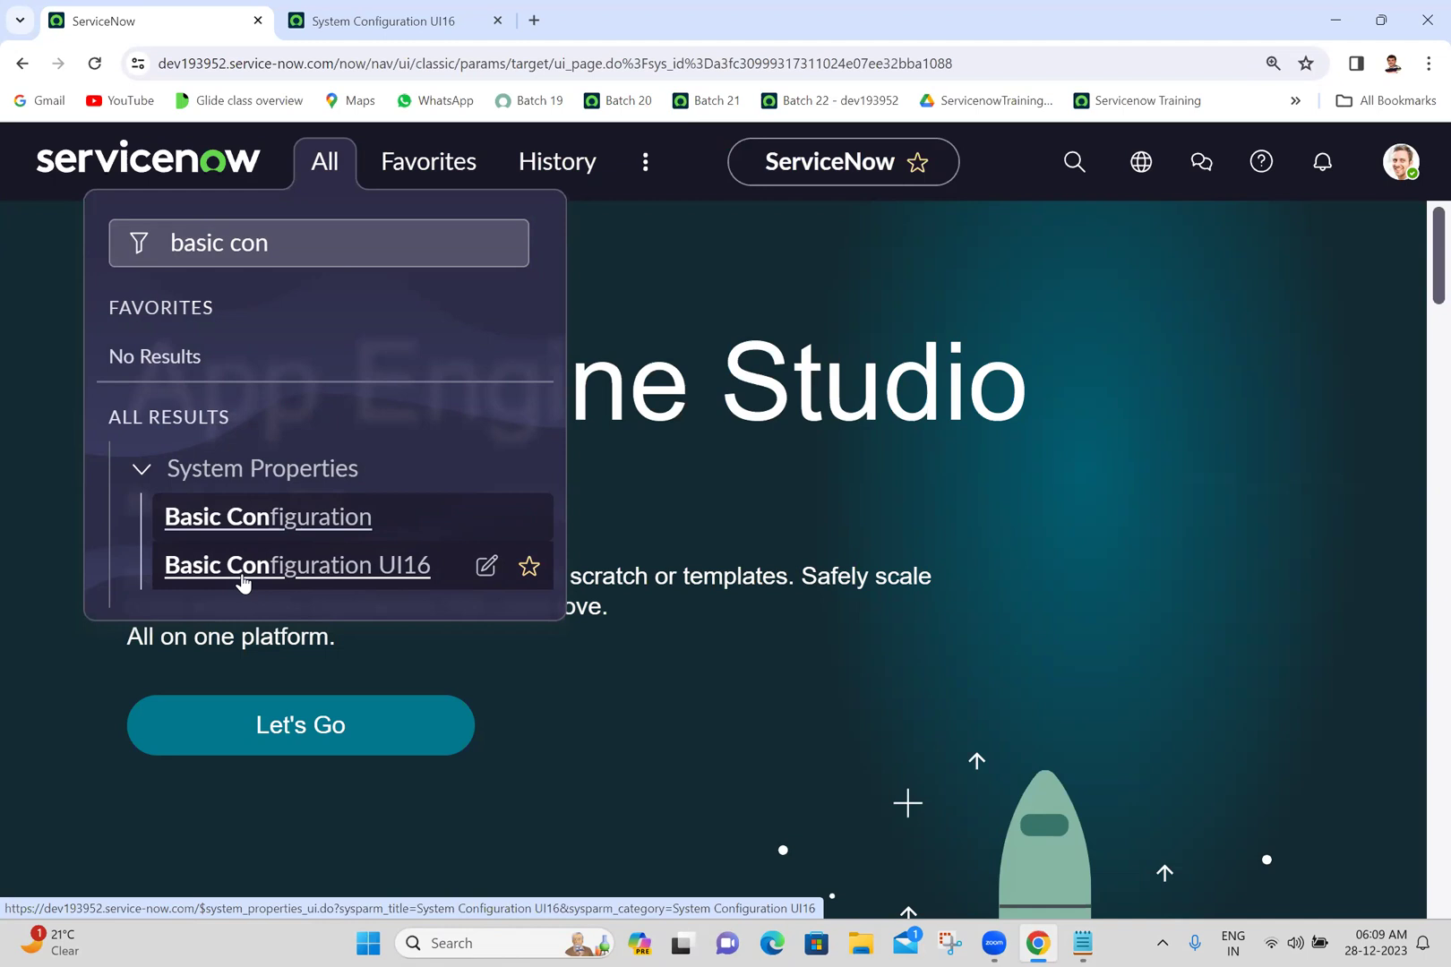
pyautogui.click(421, 20)
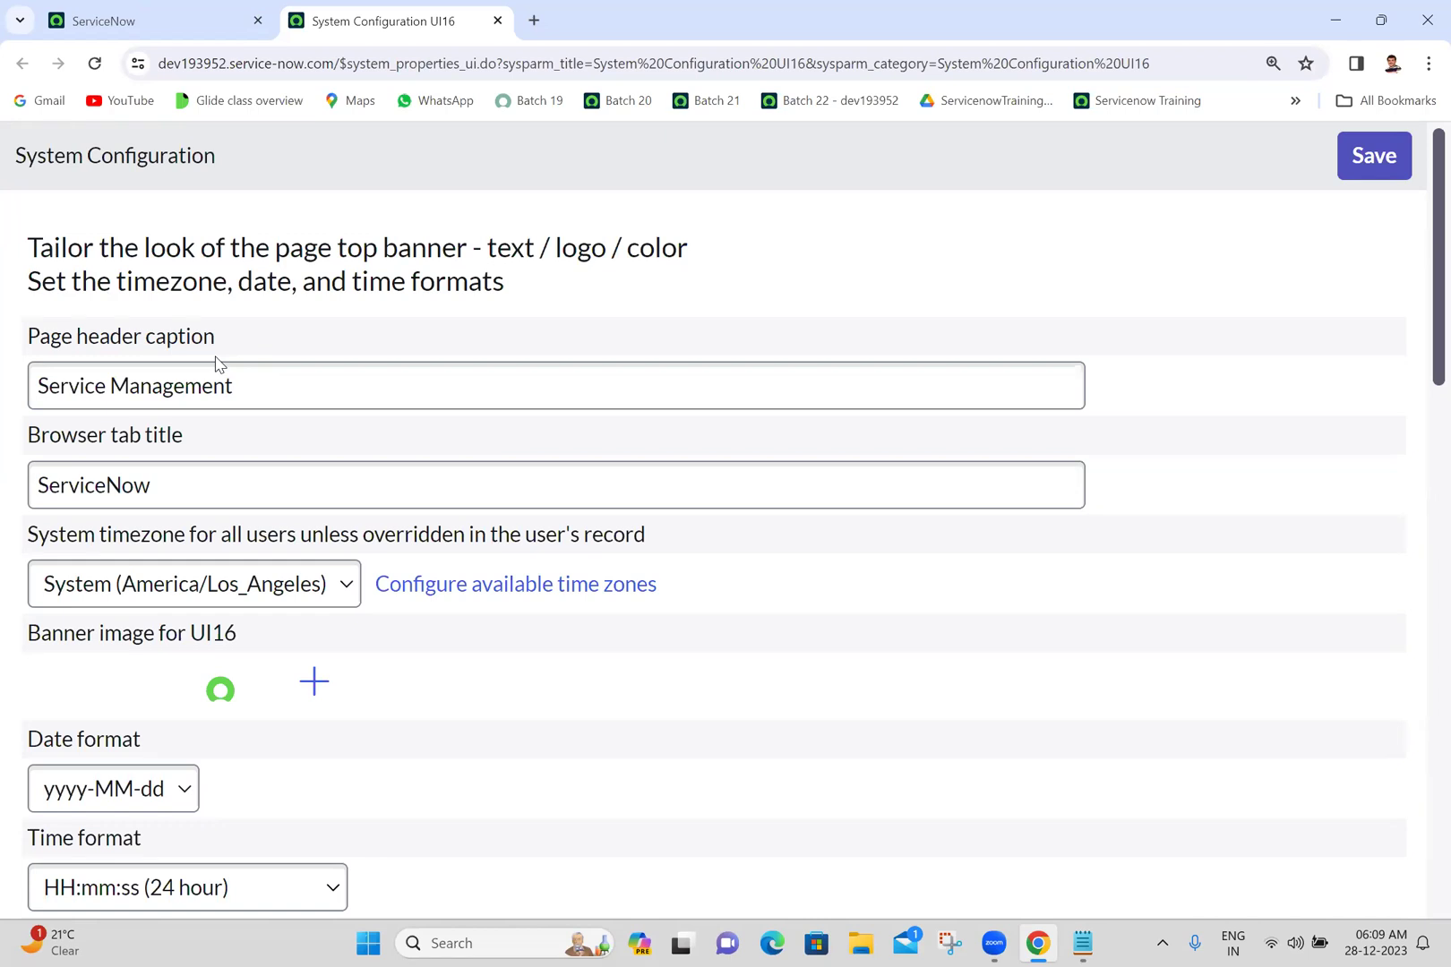
# - Put focus in the Page header caption field on the System Configuration UI16 page
pyautogui.doubleClick(247, 394)
pyautogui.hotkey('ctrl', 'a')
pyautogui.click(111, 18)
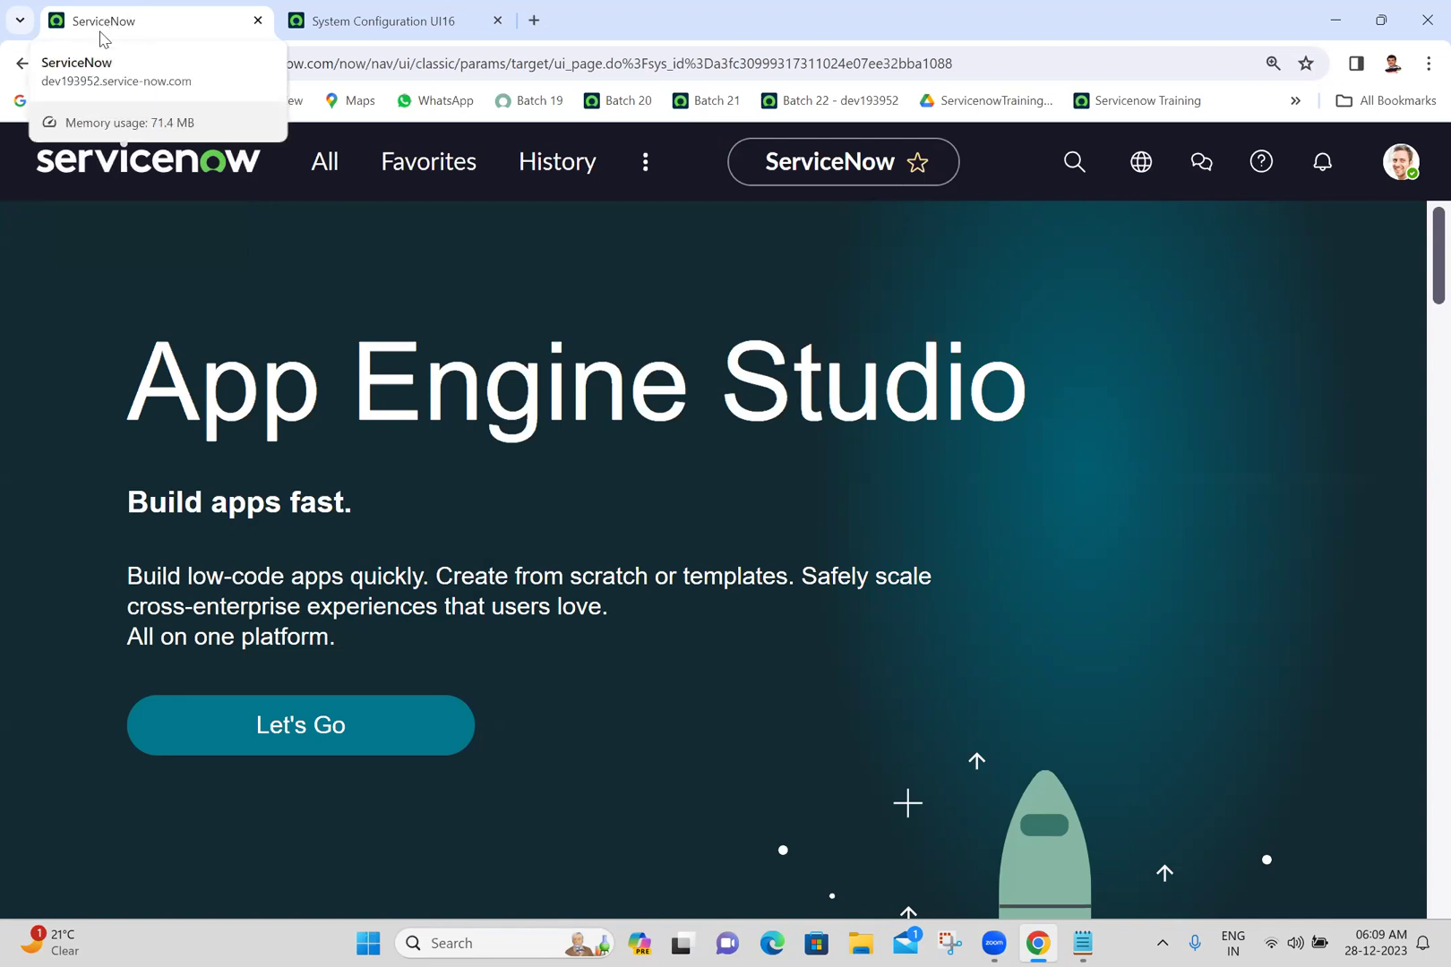
pyautogui.click(376, 21)
pyautogui.click(333, 314)
# - Replace the Page header caption with 'Servicenow Training' and select the Browser tab title value
pyautogui.tripleClick(273, 365)
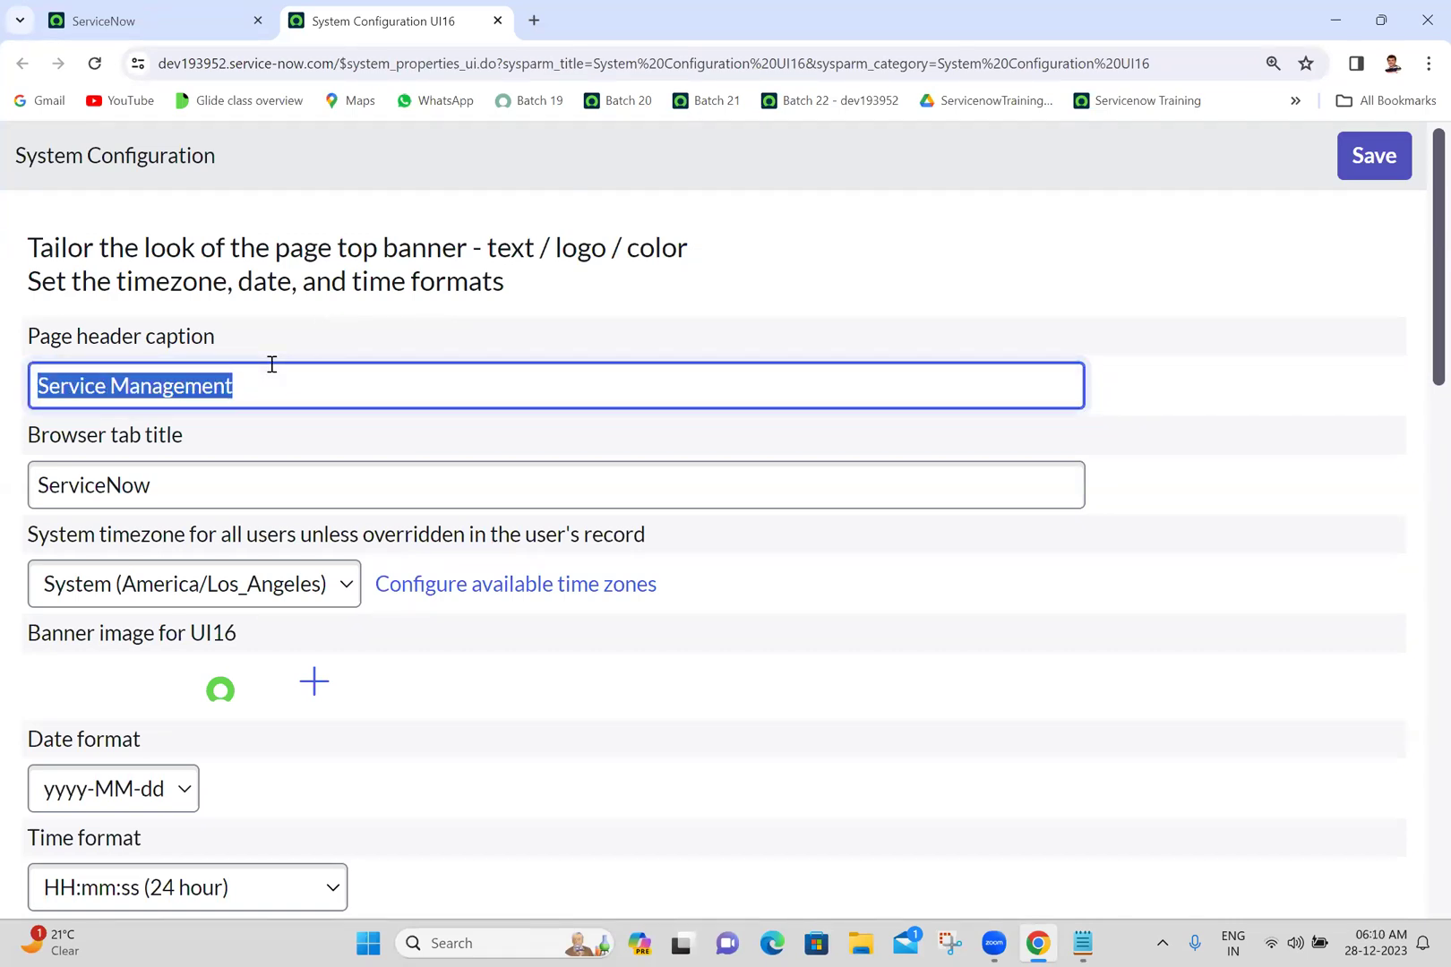
pyautogui.write('Servic')
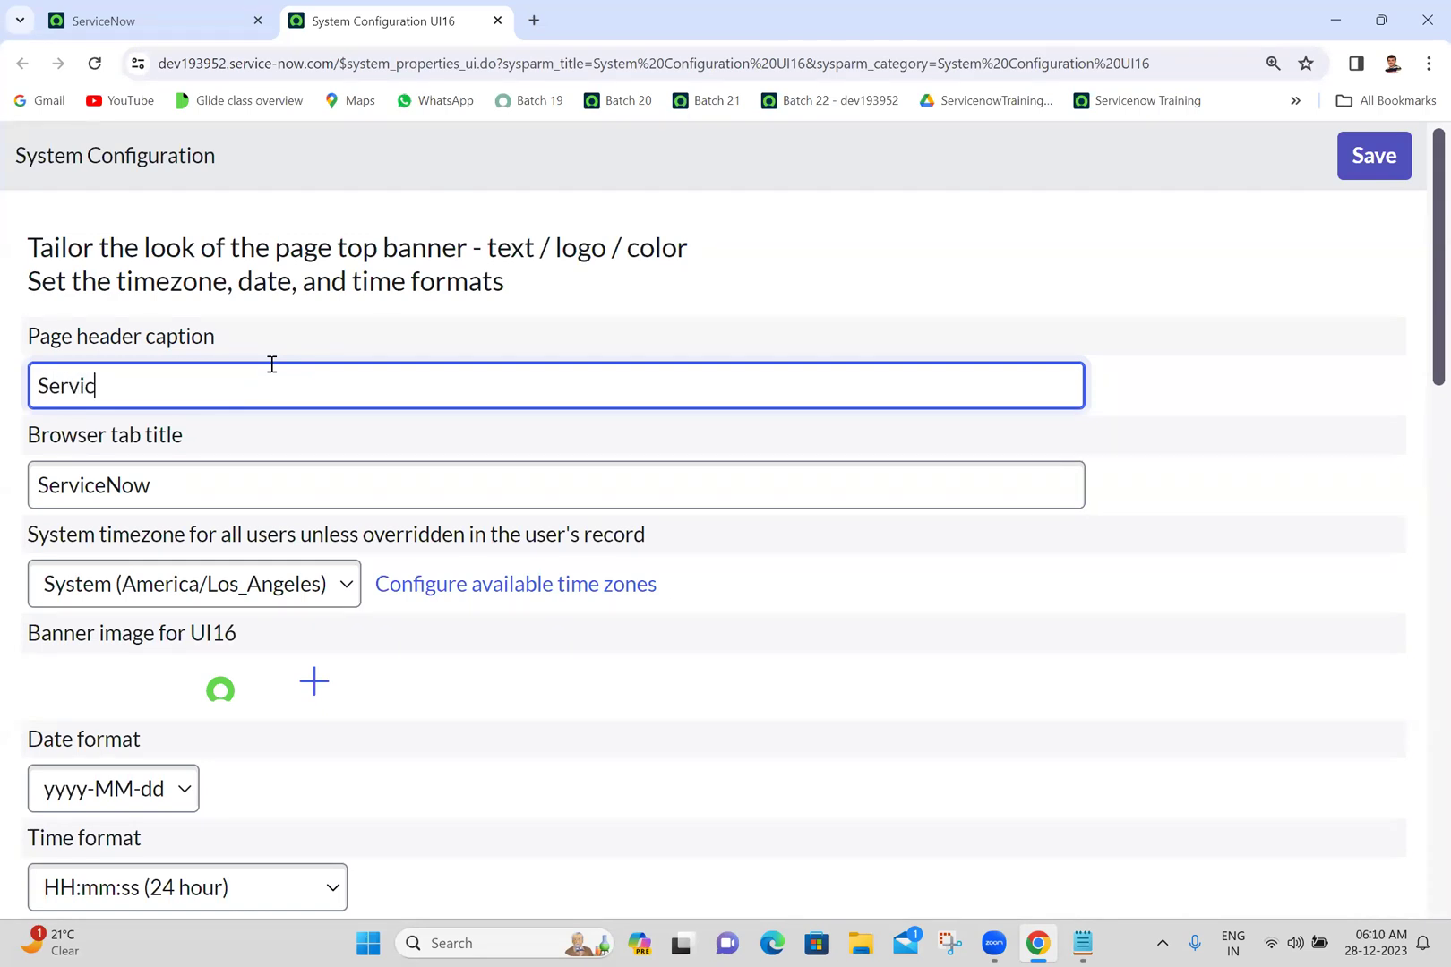
pyautogui.write('enow Trai')
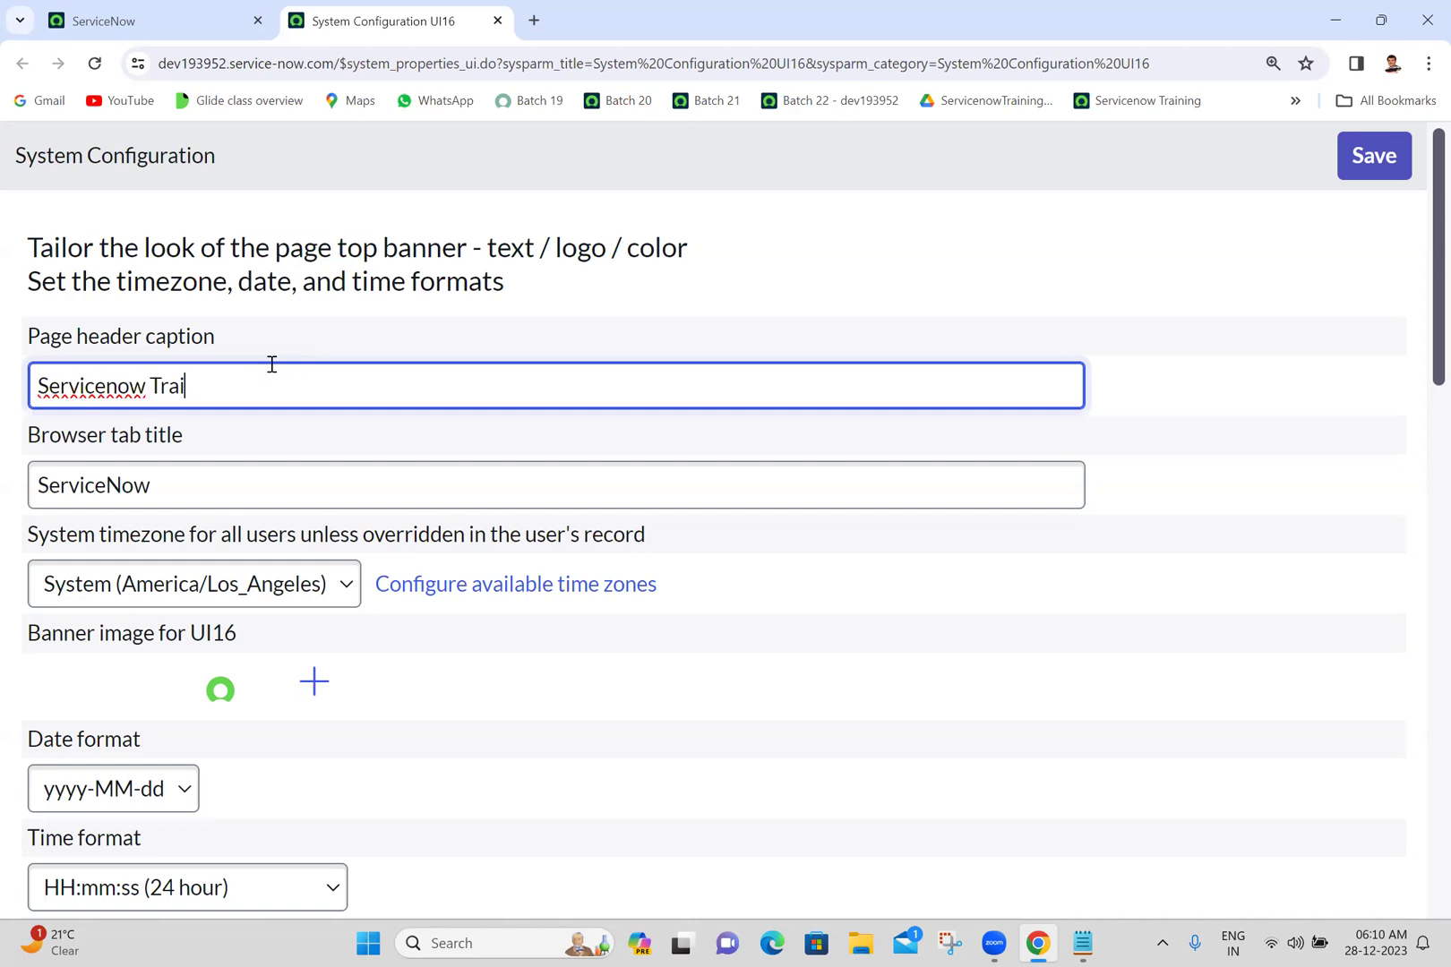
pyautogui.write('ning')
pyautogui.click(558, 311)
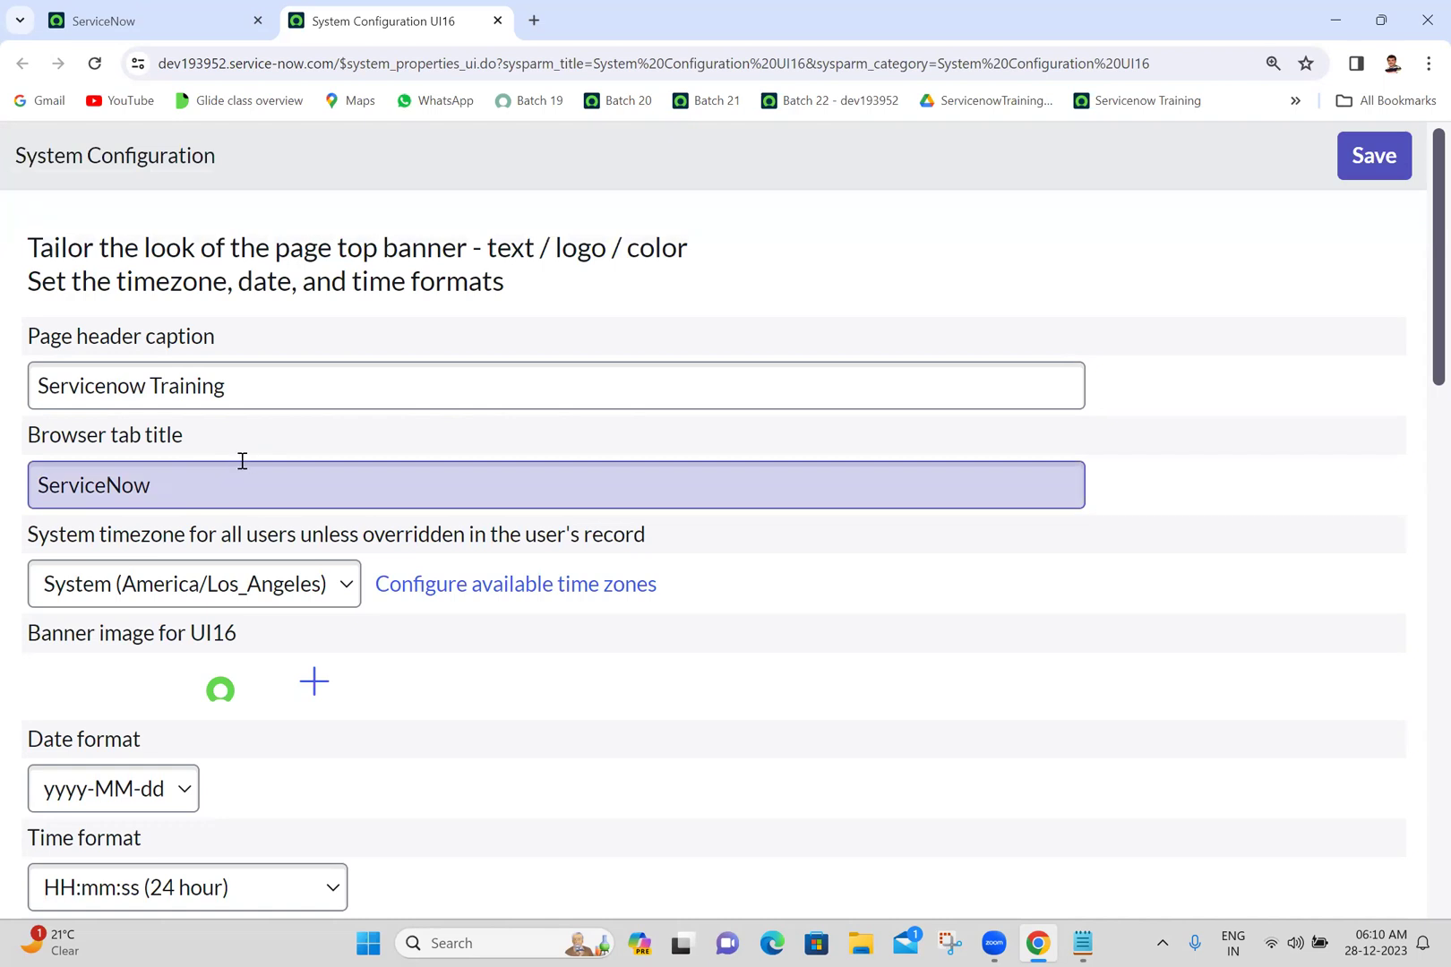
pyautogui.doubleClick(195, 486)
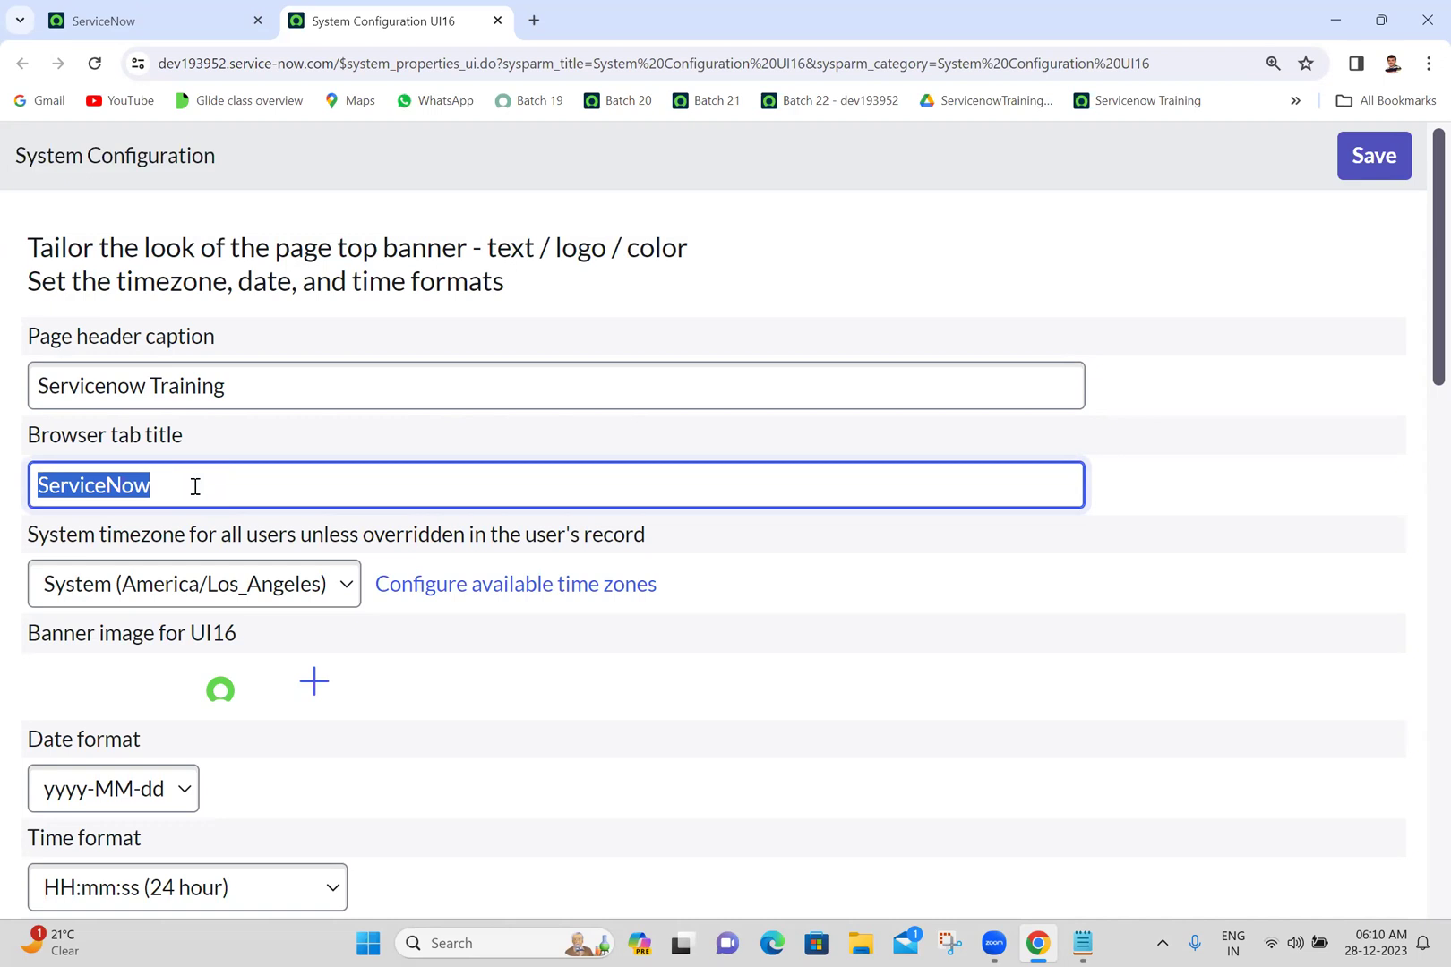
pyautogui.click(195, 486)
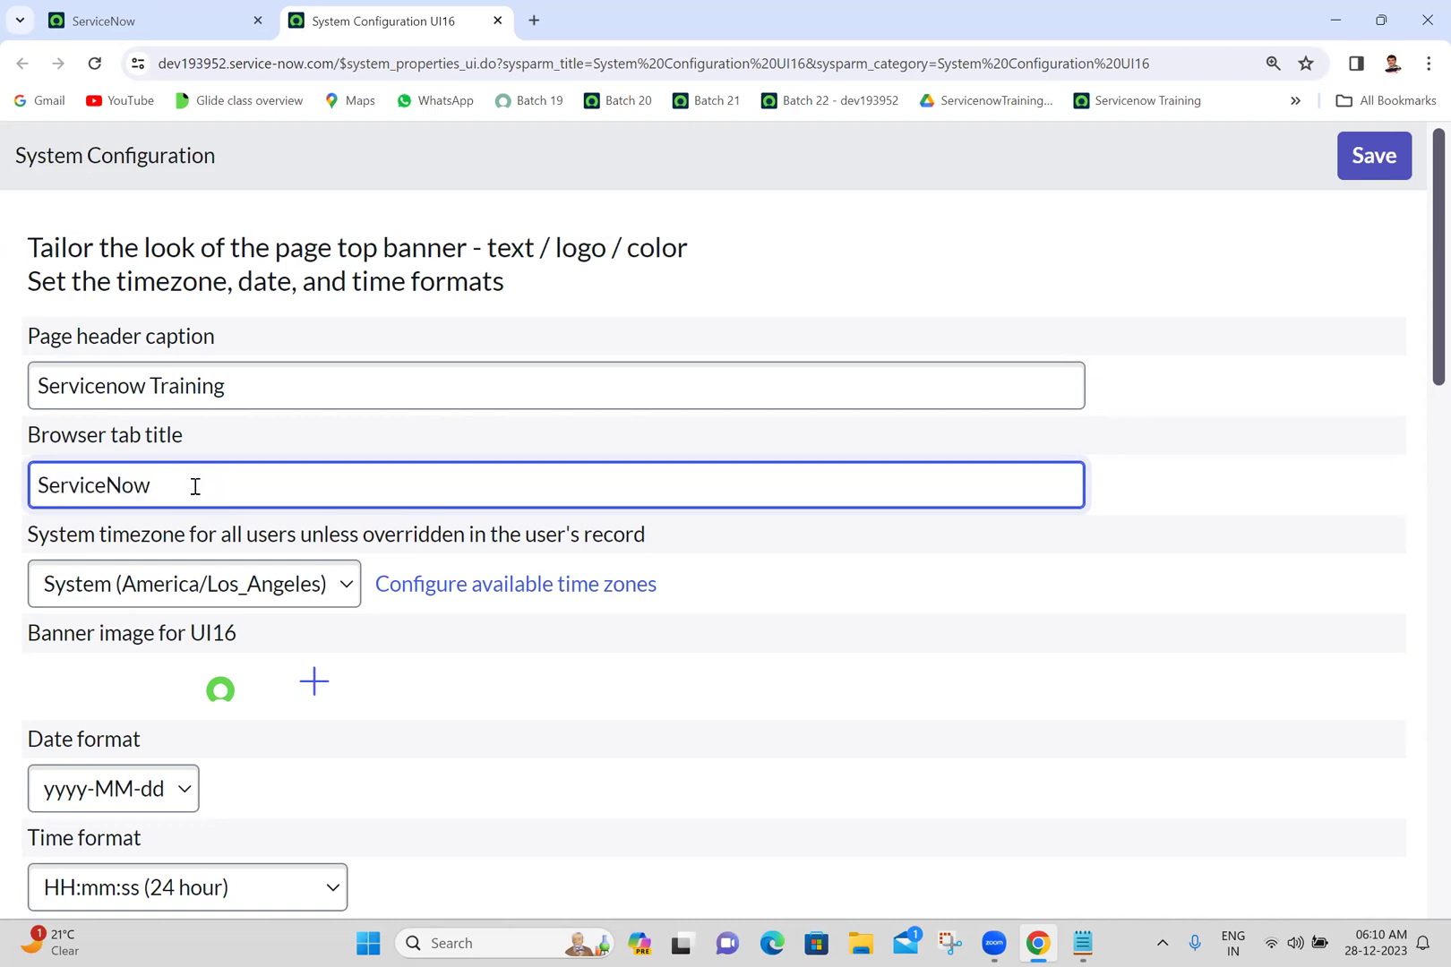
pyautogui.doubleClick(195, 487)
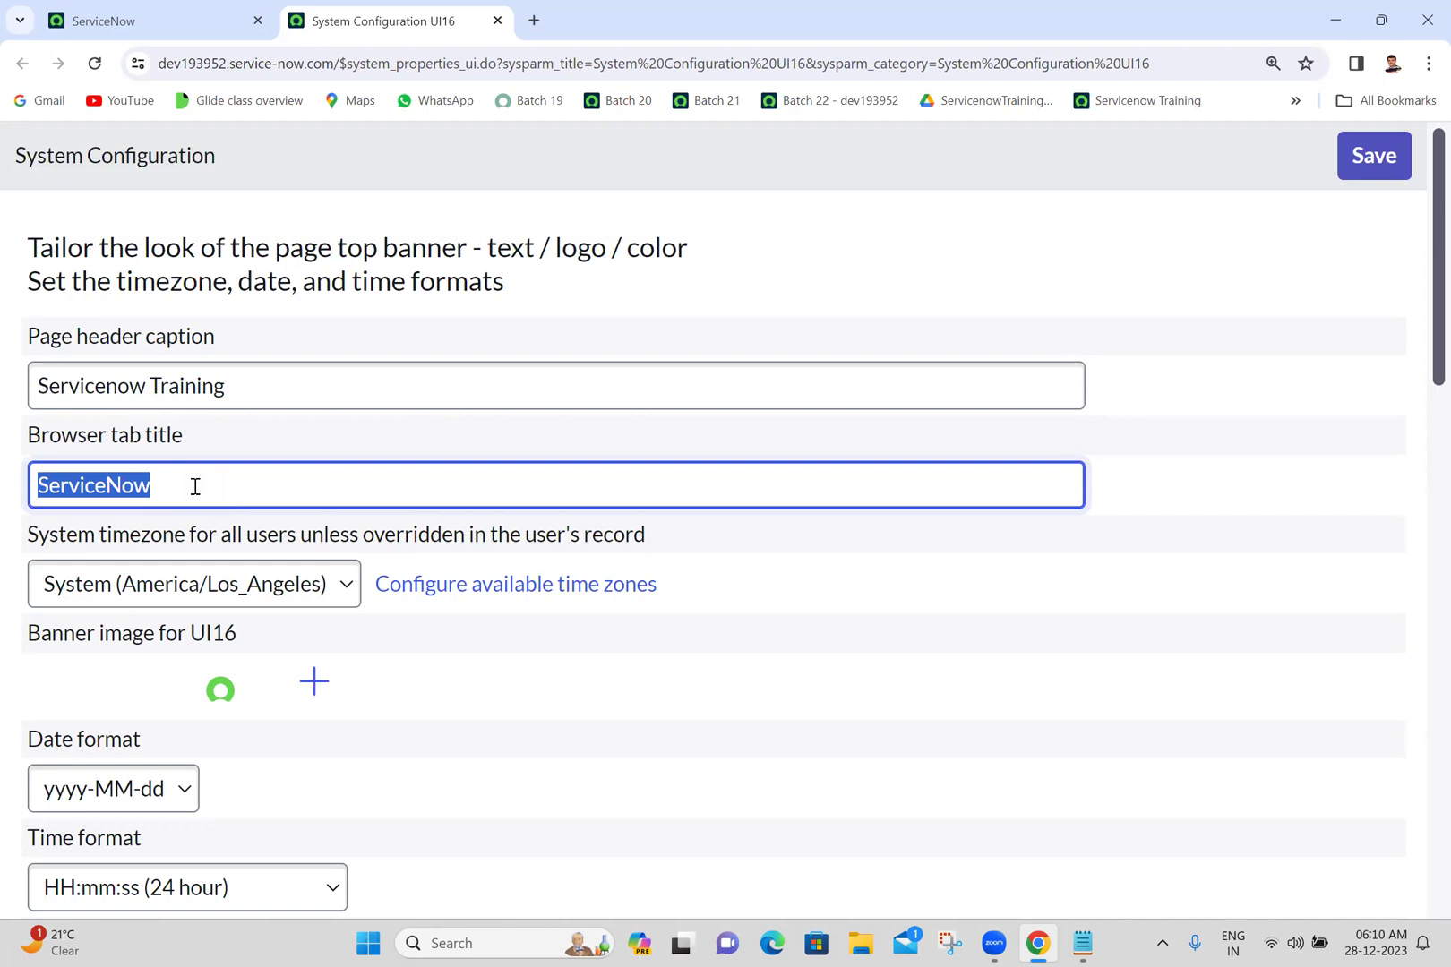
pyautogui.write('Tra')
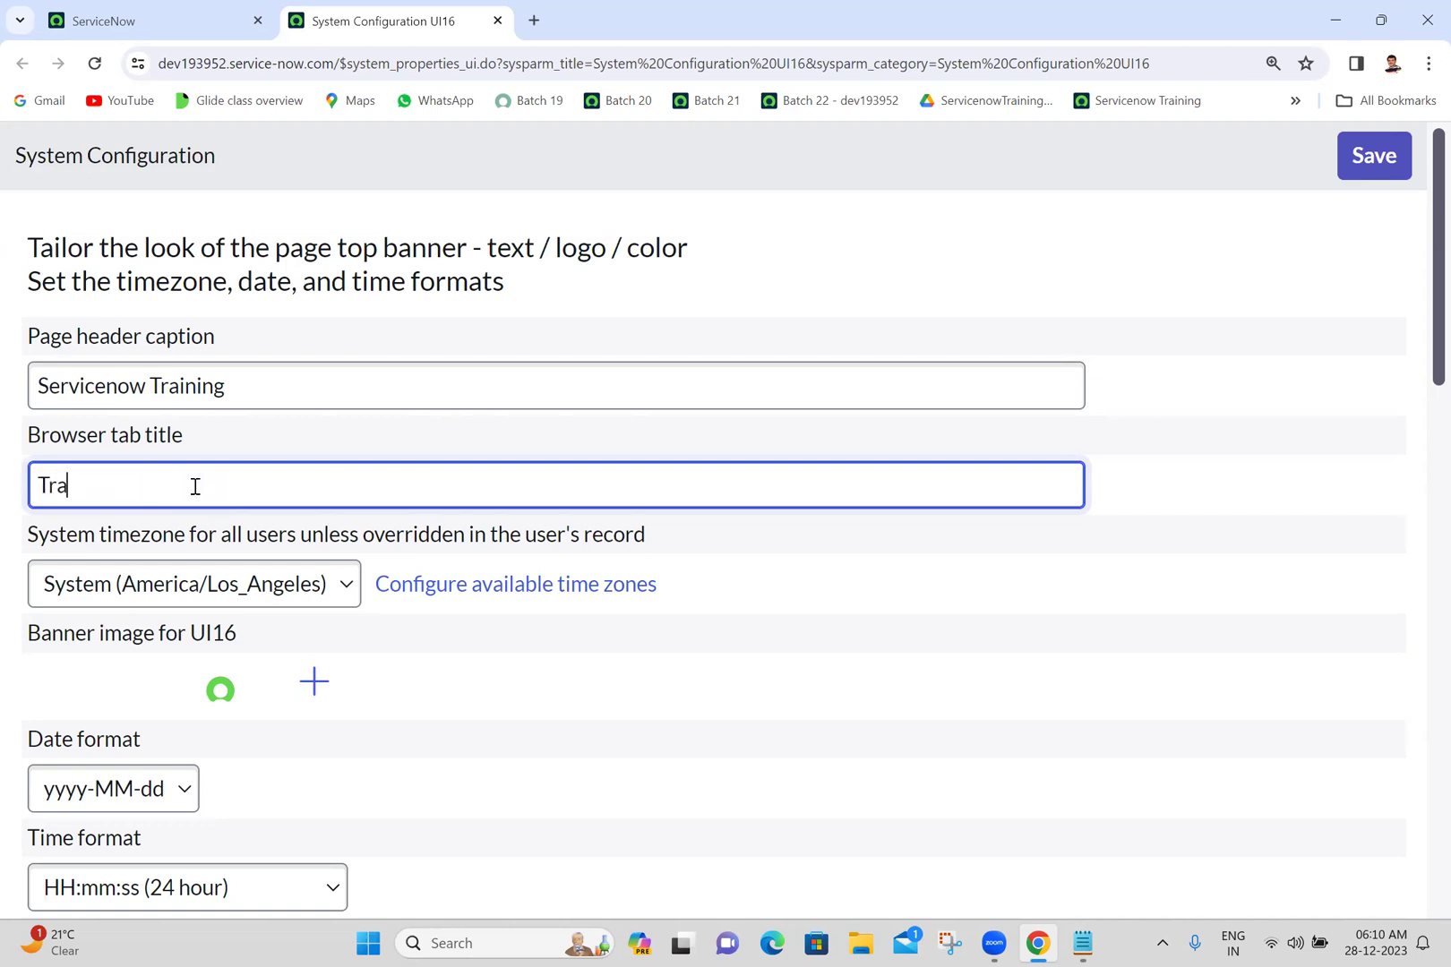
pyautogui.press('BackSpace')
pyautogui.press('BackSpace')
pyautogui.press('BackSpace')
# - Trim the caption to 'Servicenow', set Browser tab title to 'Training', and save
pyautogui.click(287, 382)
pyautogui.press('BackSpace')
pyautogui.press('BackSpace')
pyautogui.press('BackSpace')
pyautogui.press('BackSpace')
pyautogui.press('BackSpace')
pyautogui.press('BackSpace')
pyautogui.press('BackSpace')
pyautogui.press('BackSpace')
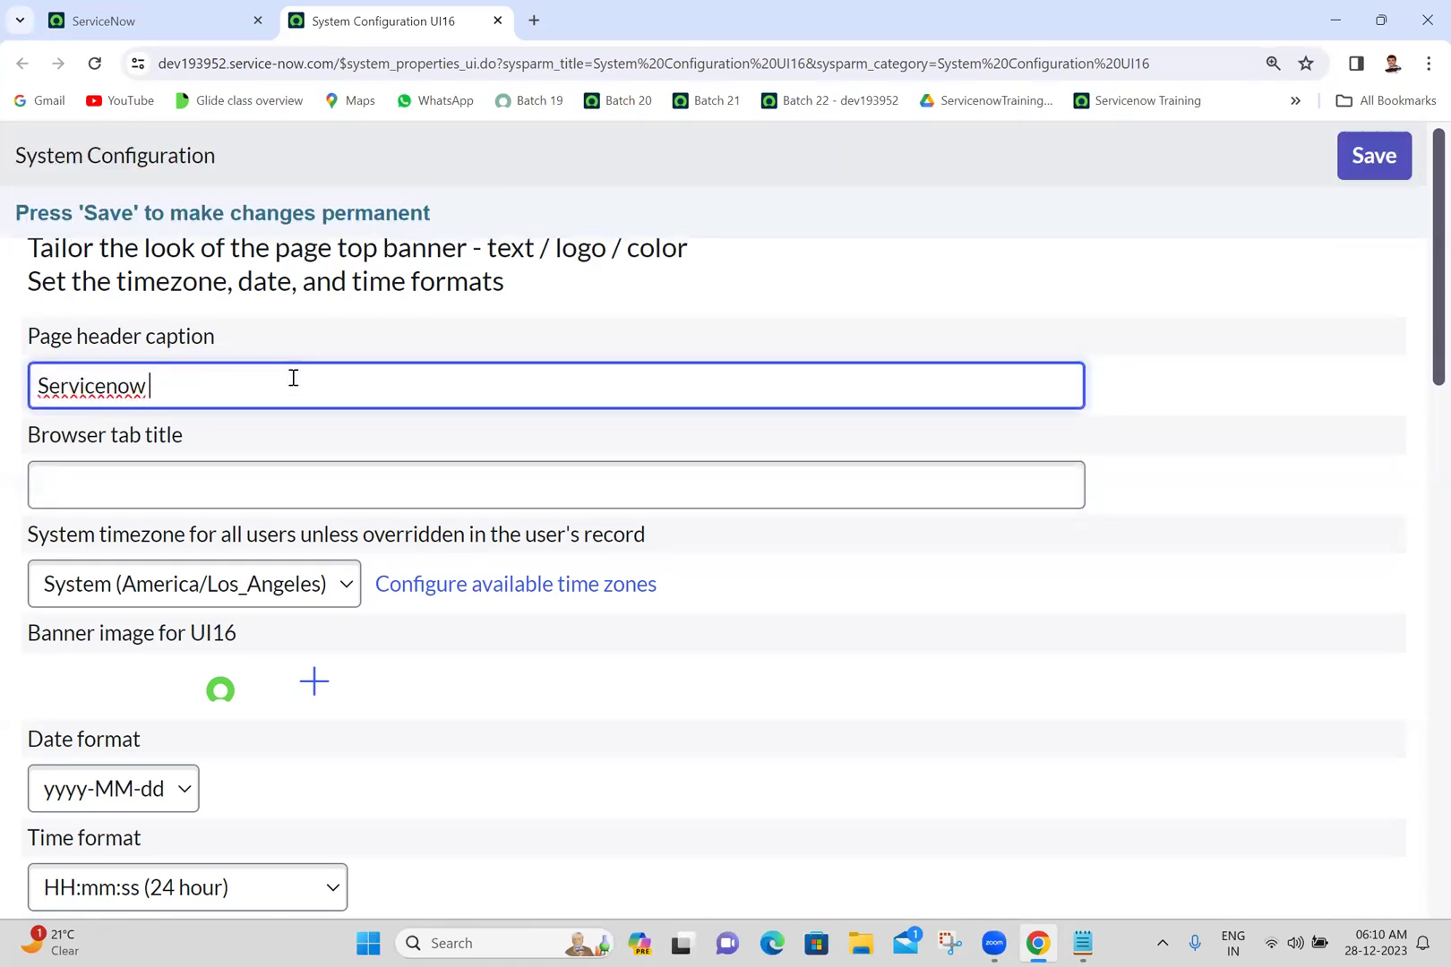
pyautogui.click(212, 503)
pyautogui.write('Training')
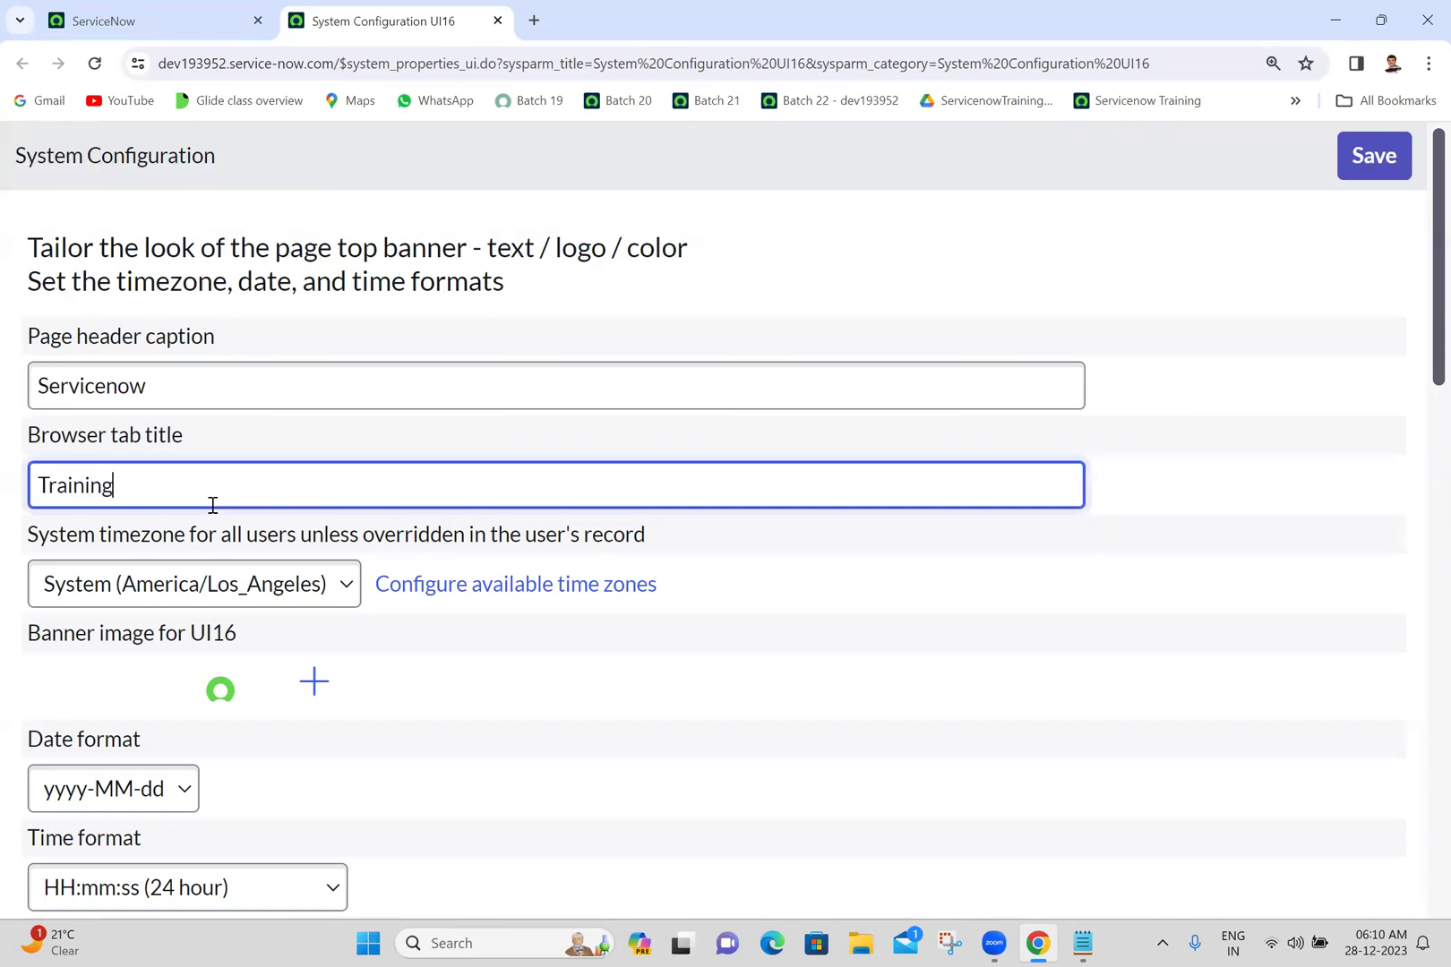
pyautogui.click(689, 252)
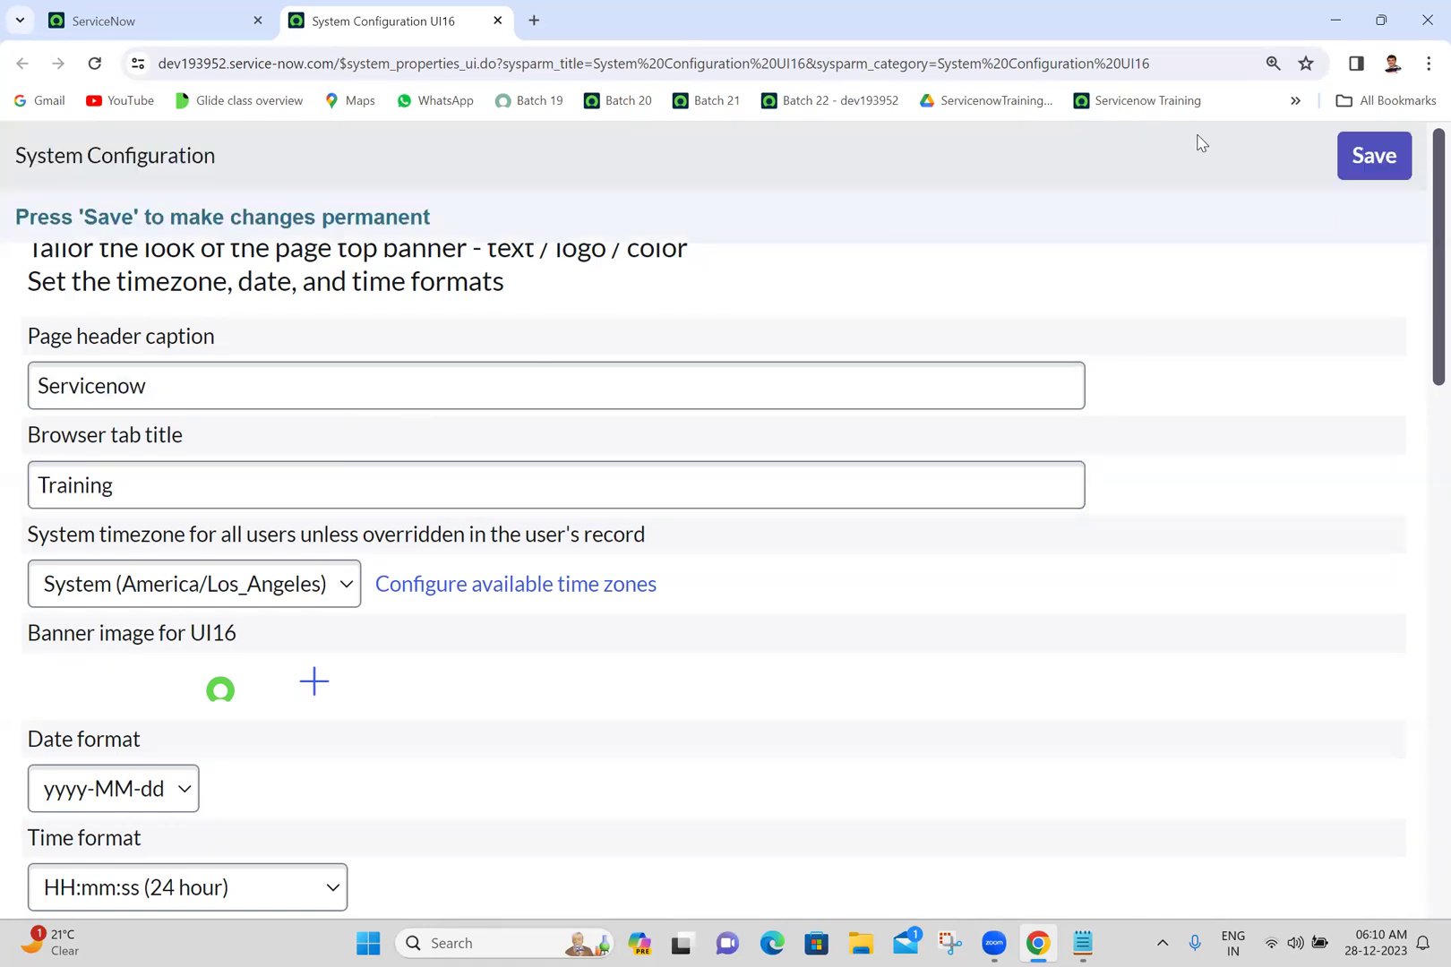
pyautogui.click(1385, 161)
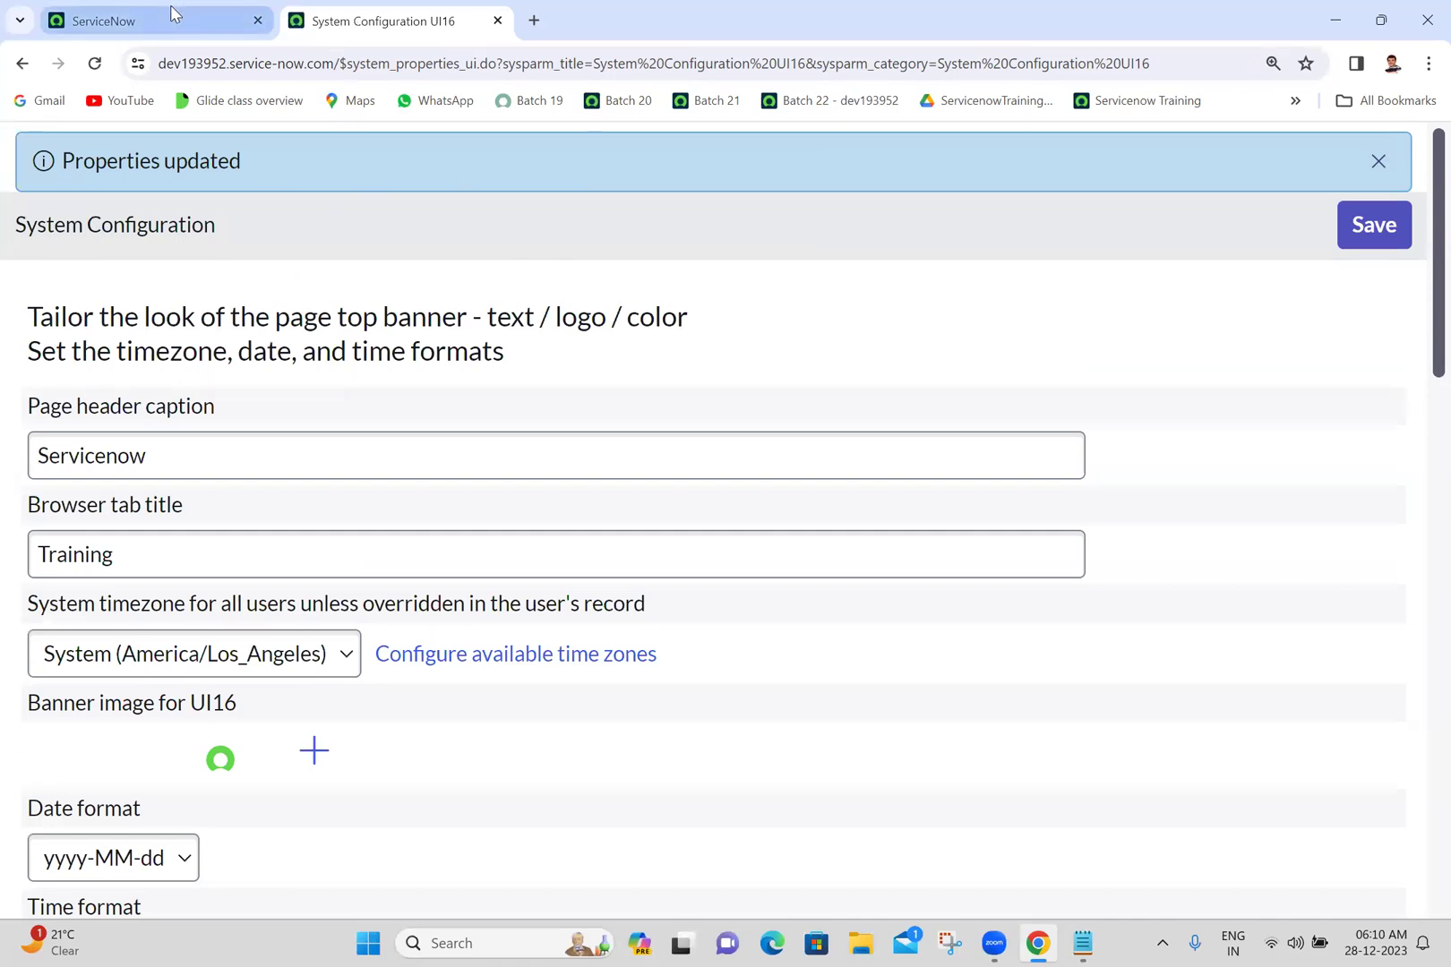
# - Reload the ServiceNow home page to apply the 'Training' tab title
pyautogui.click(135, 25)
pyautogui.click(95, 62)
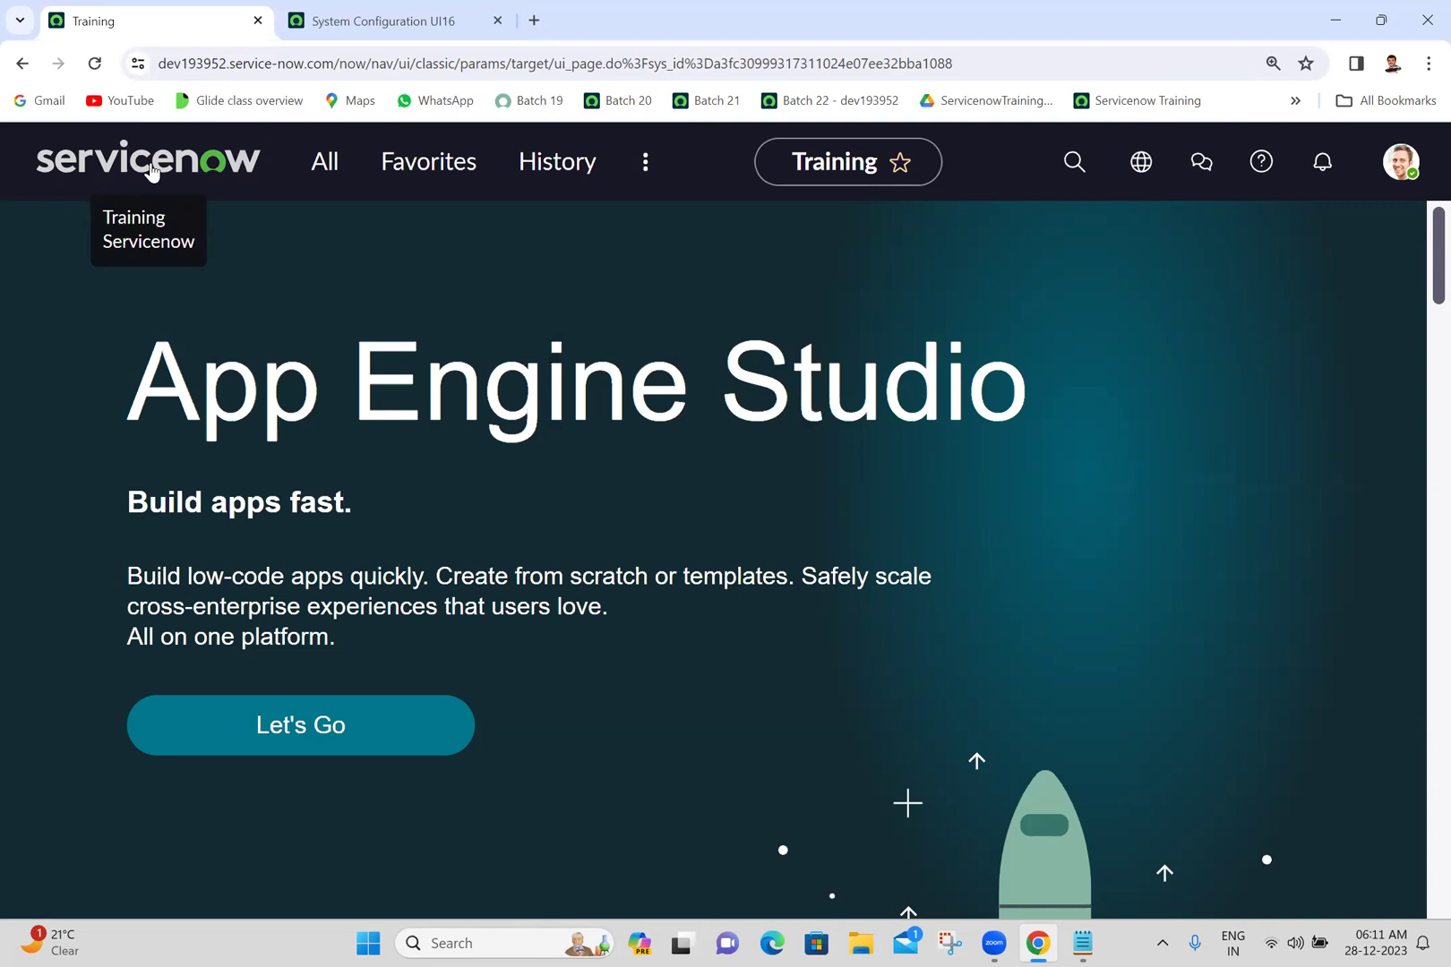
pyautogui.click(338, 21)
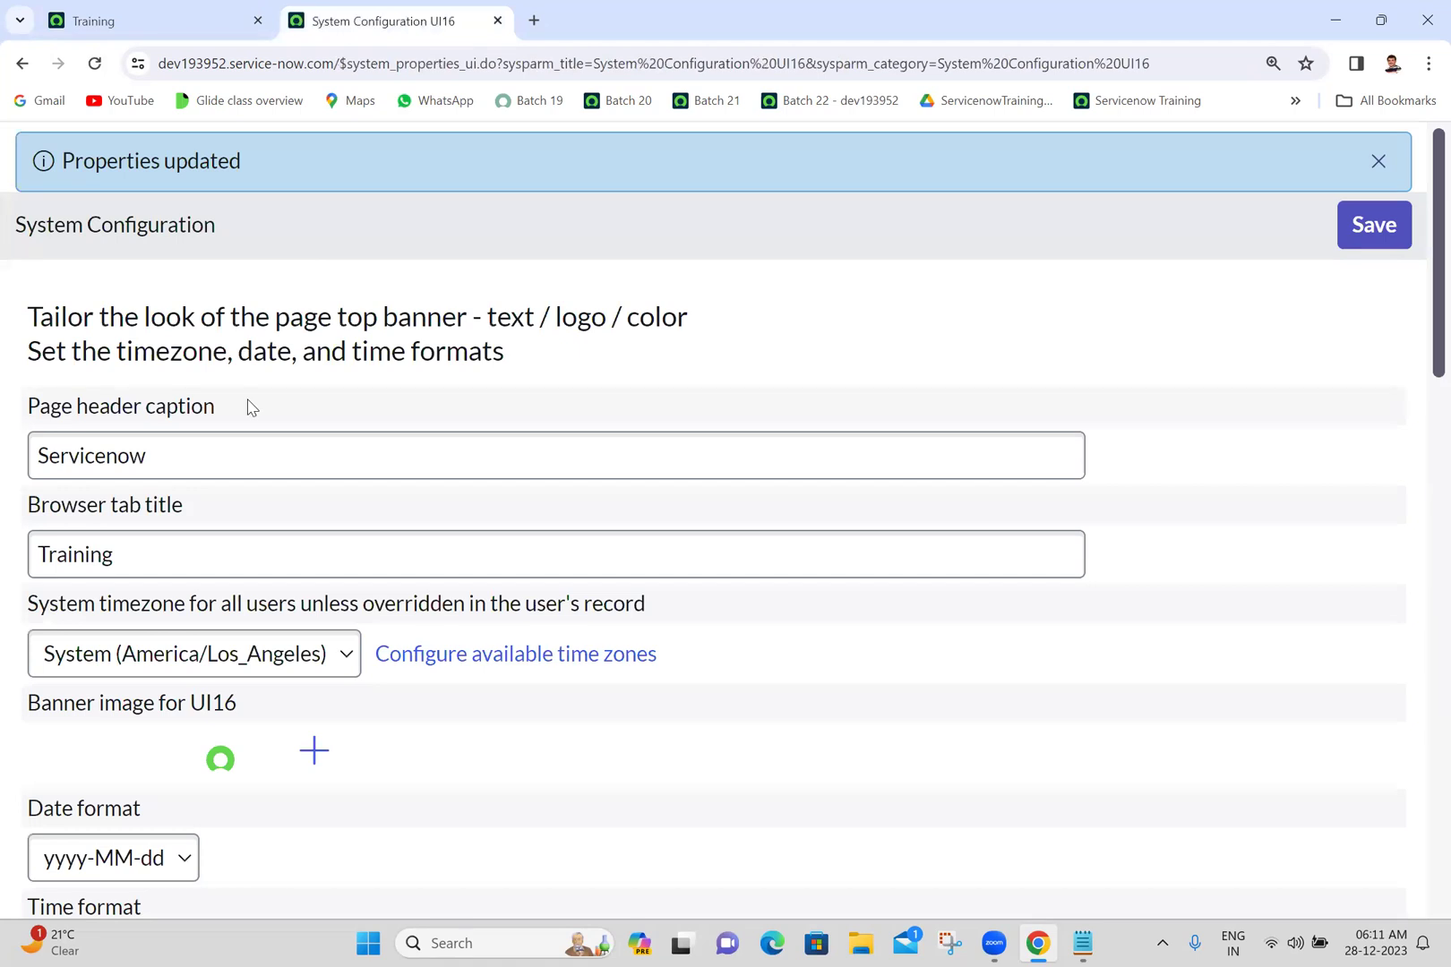
# - Verify the saved 'Servicenow' caption and 'Training' tab title, then return to App Engine Studio
pyautogui.doubleClick(187, 451)
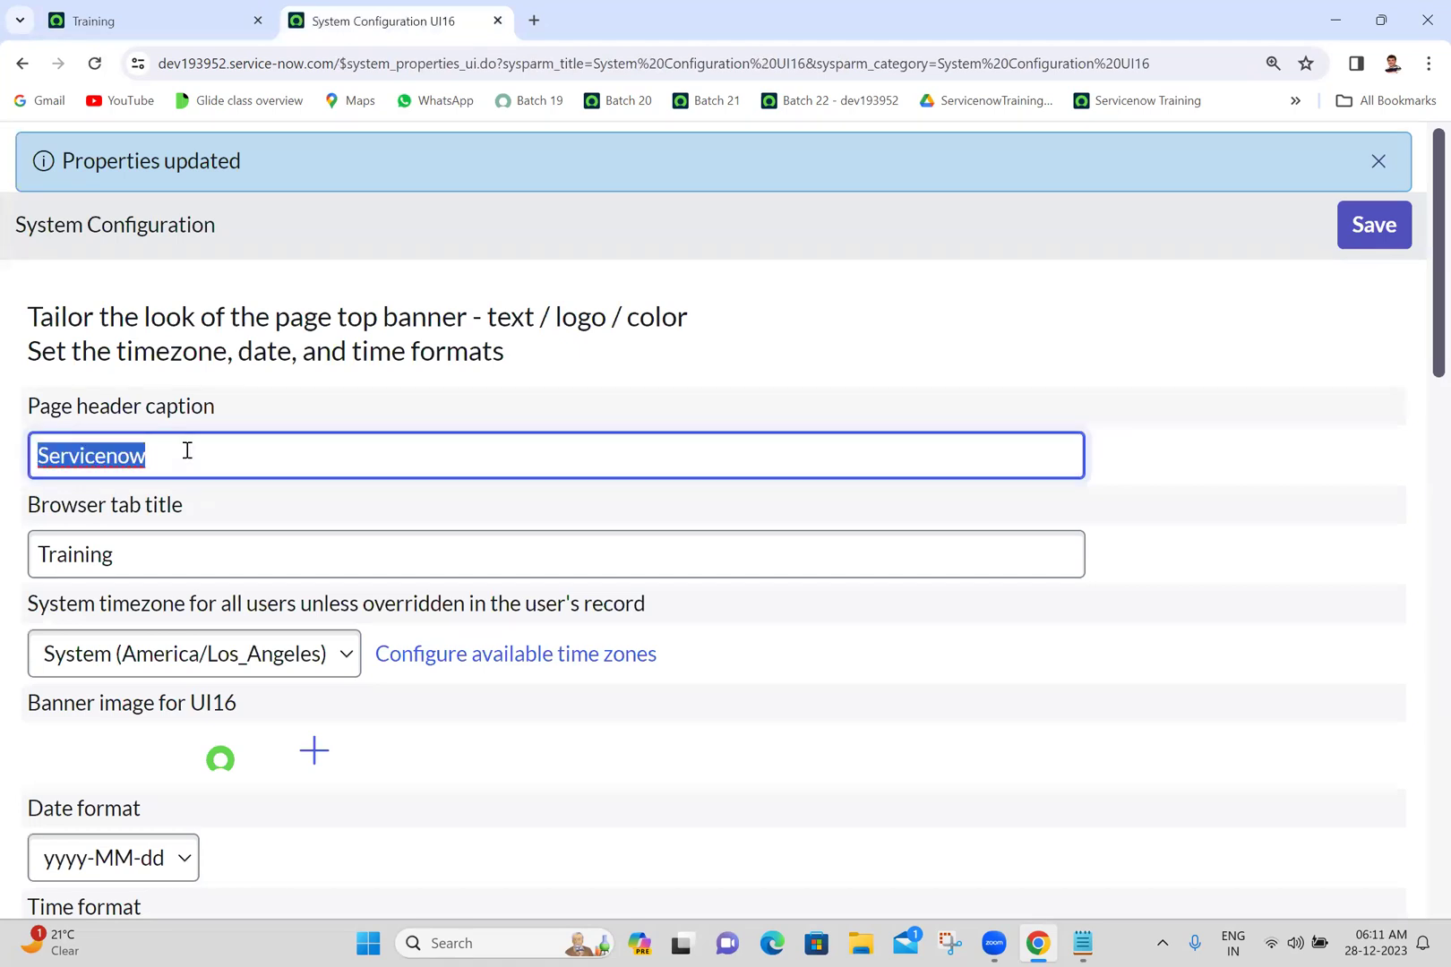
pyautogui.click(284, 397)
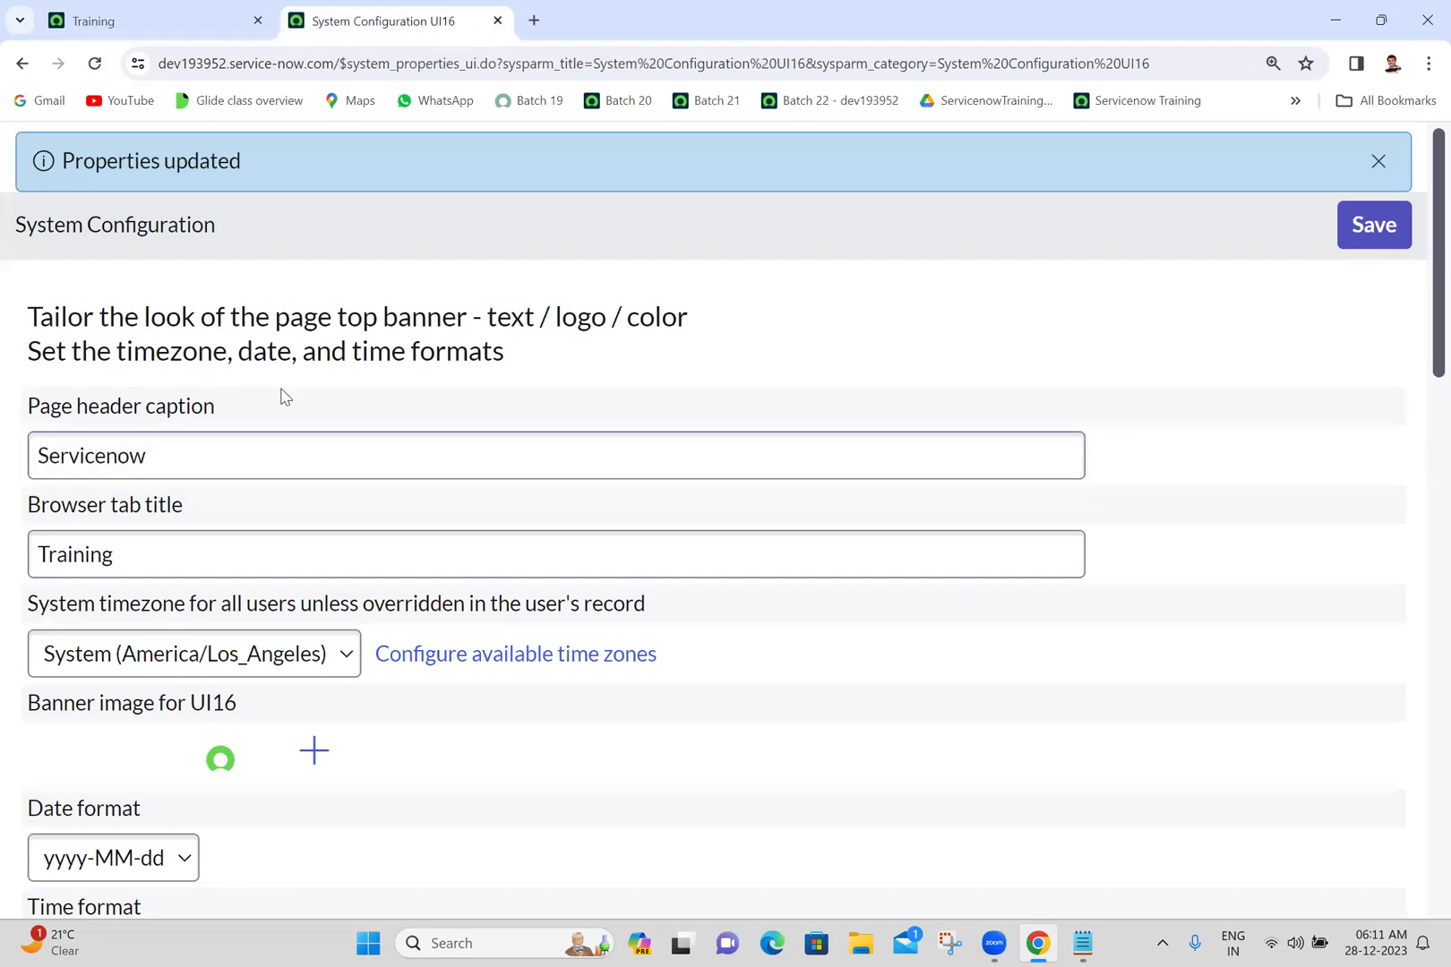
pyautogui.doubleClick(233, 467)
pyautogui.doubleClick(197, 564)
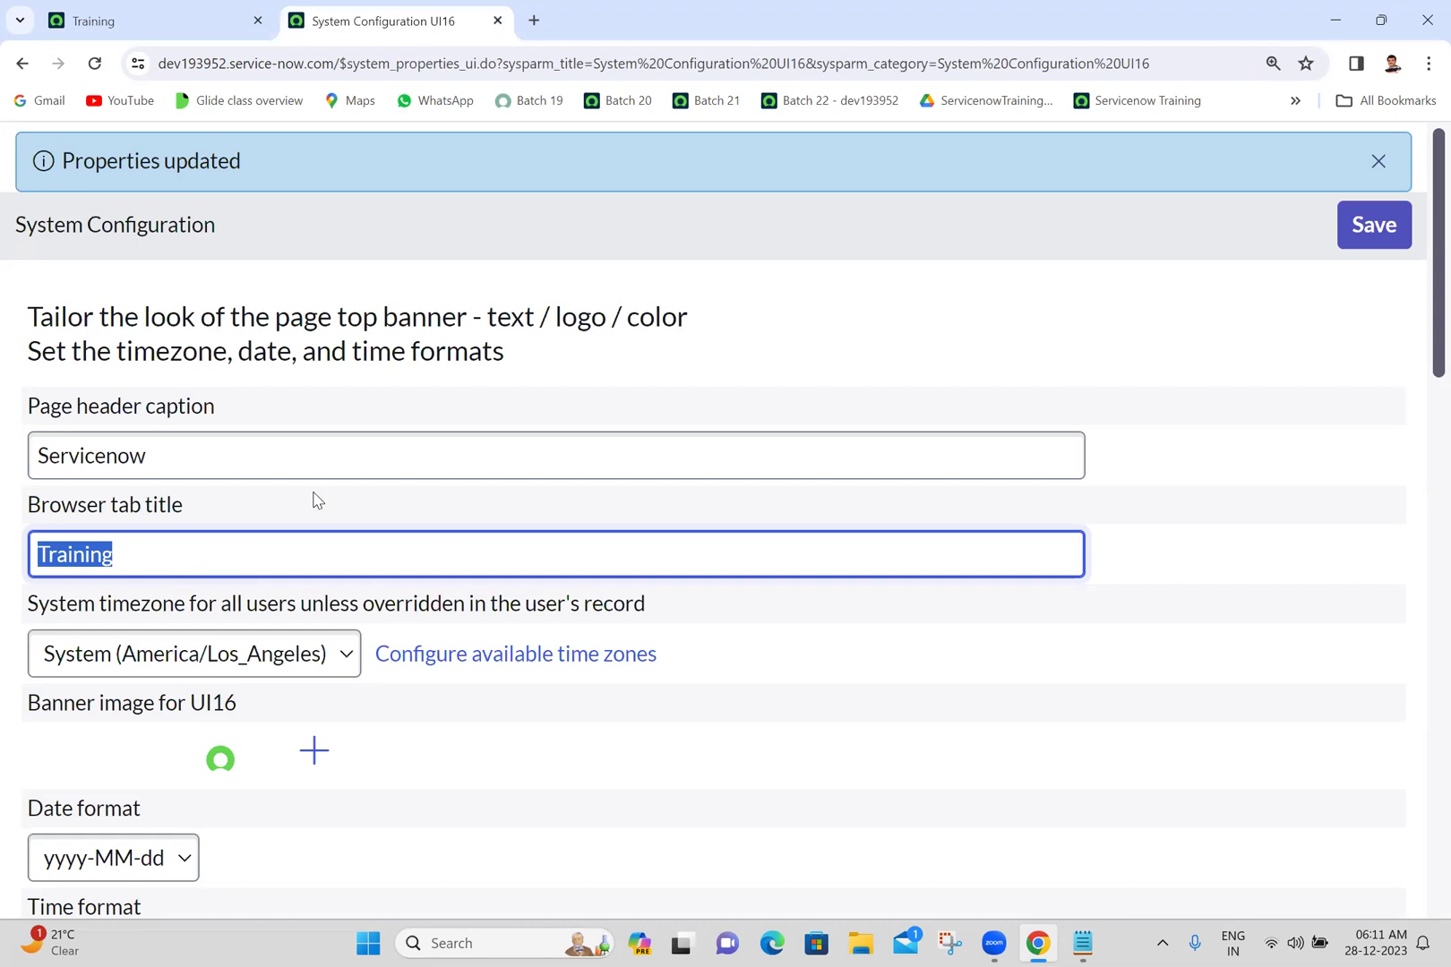
pyautogui.click(210, 545)
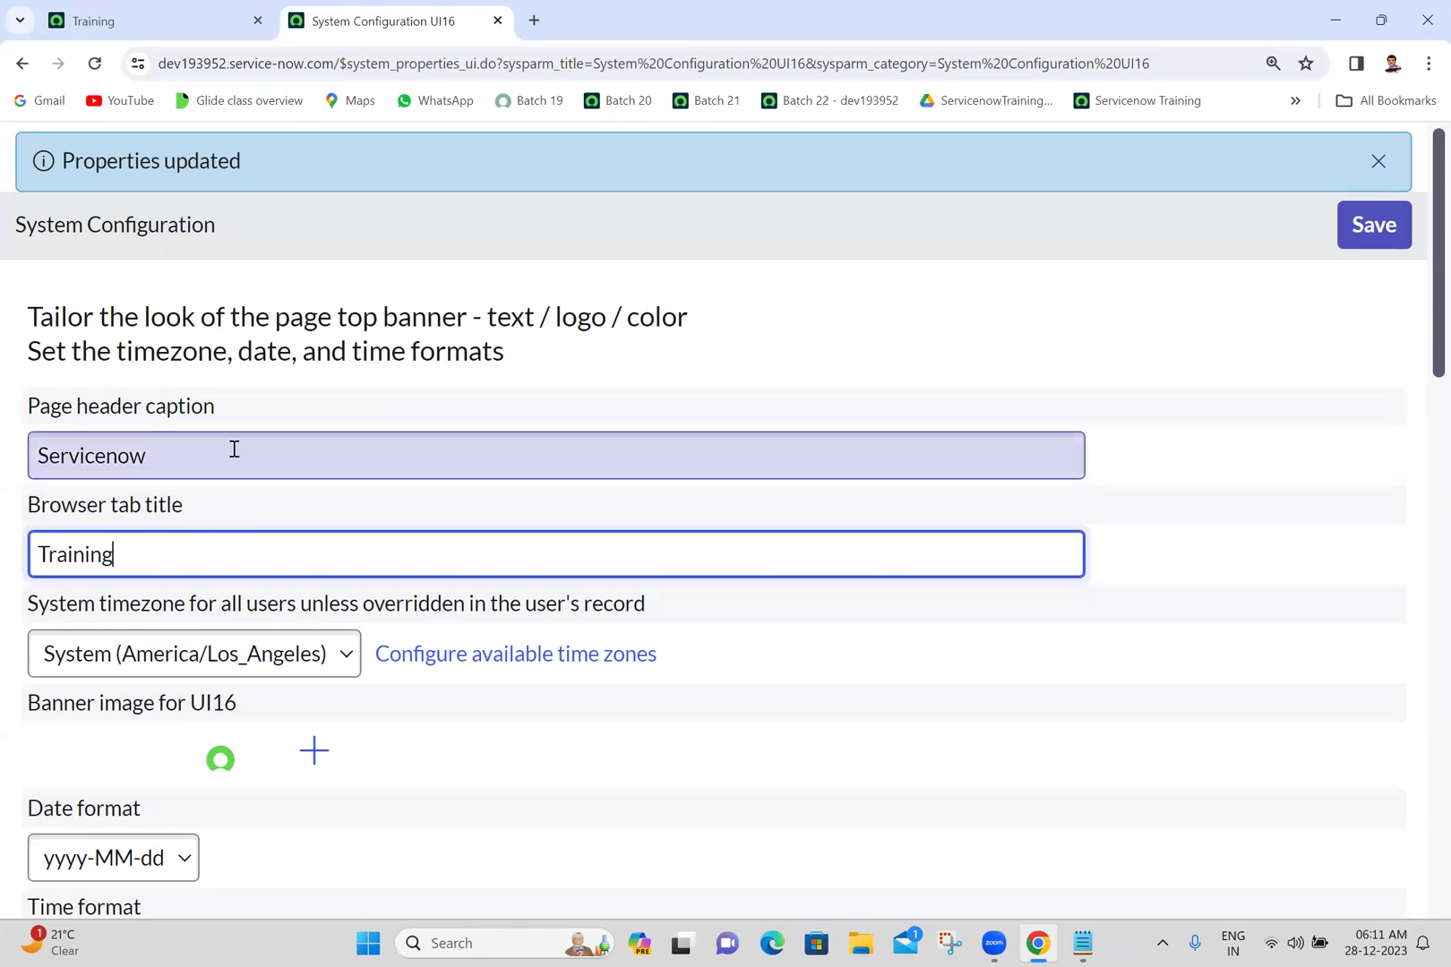
pyautogui.click(543, 372)
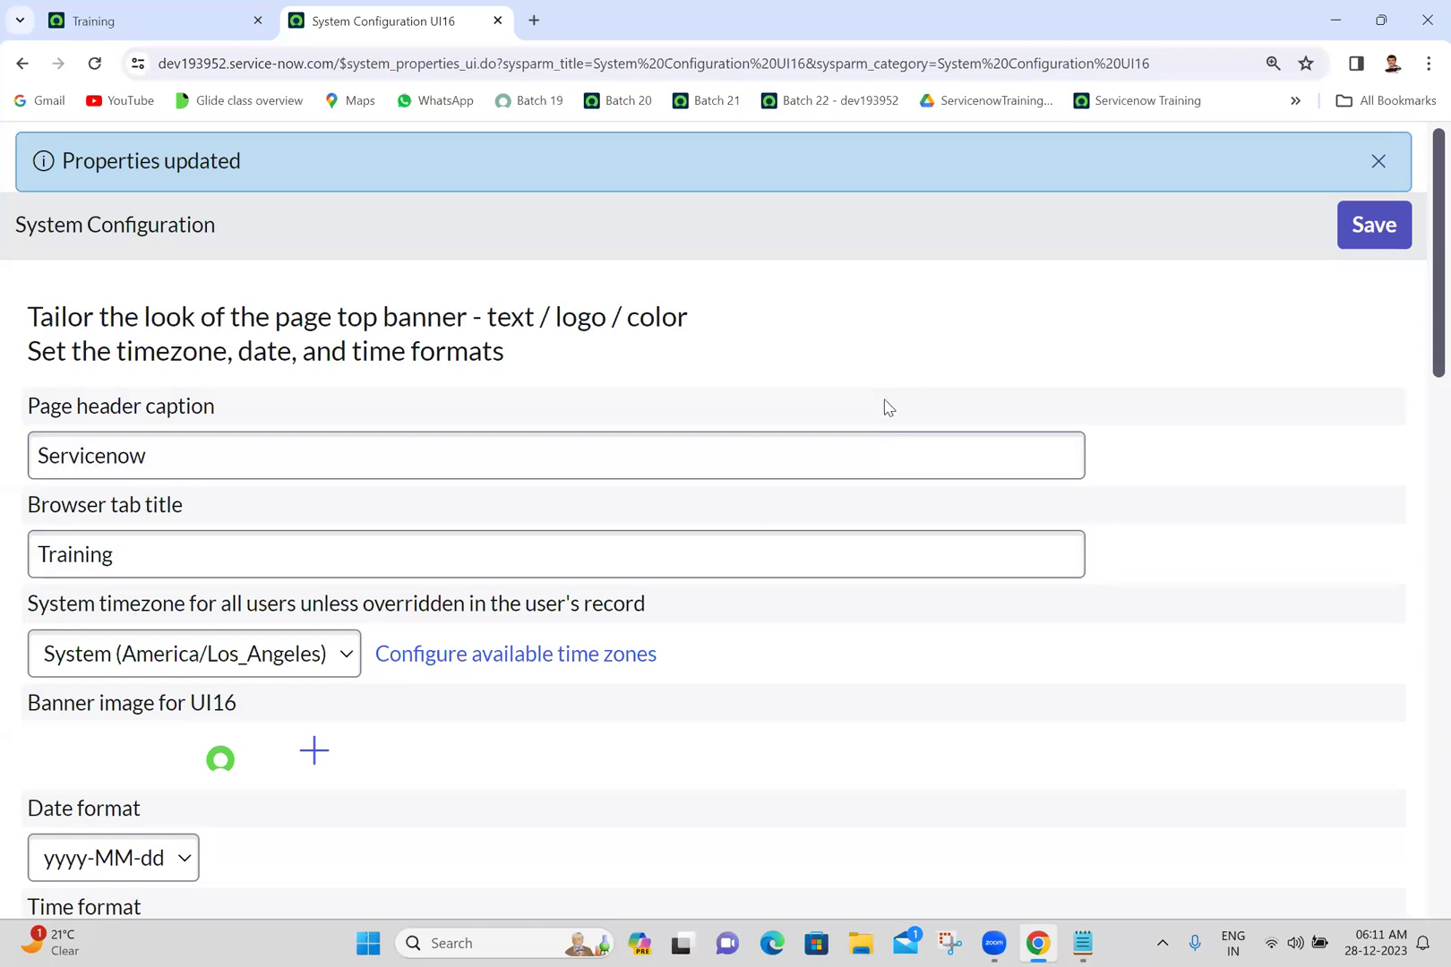
pyautogui.click(135, 19)
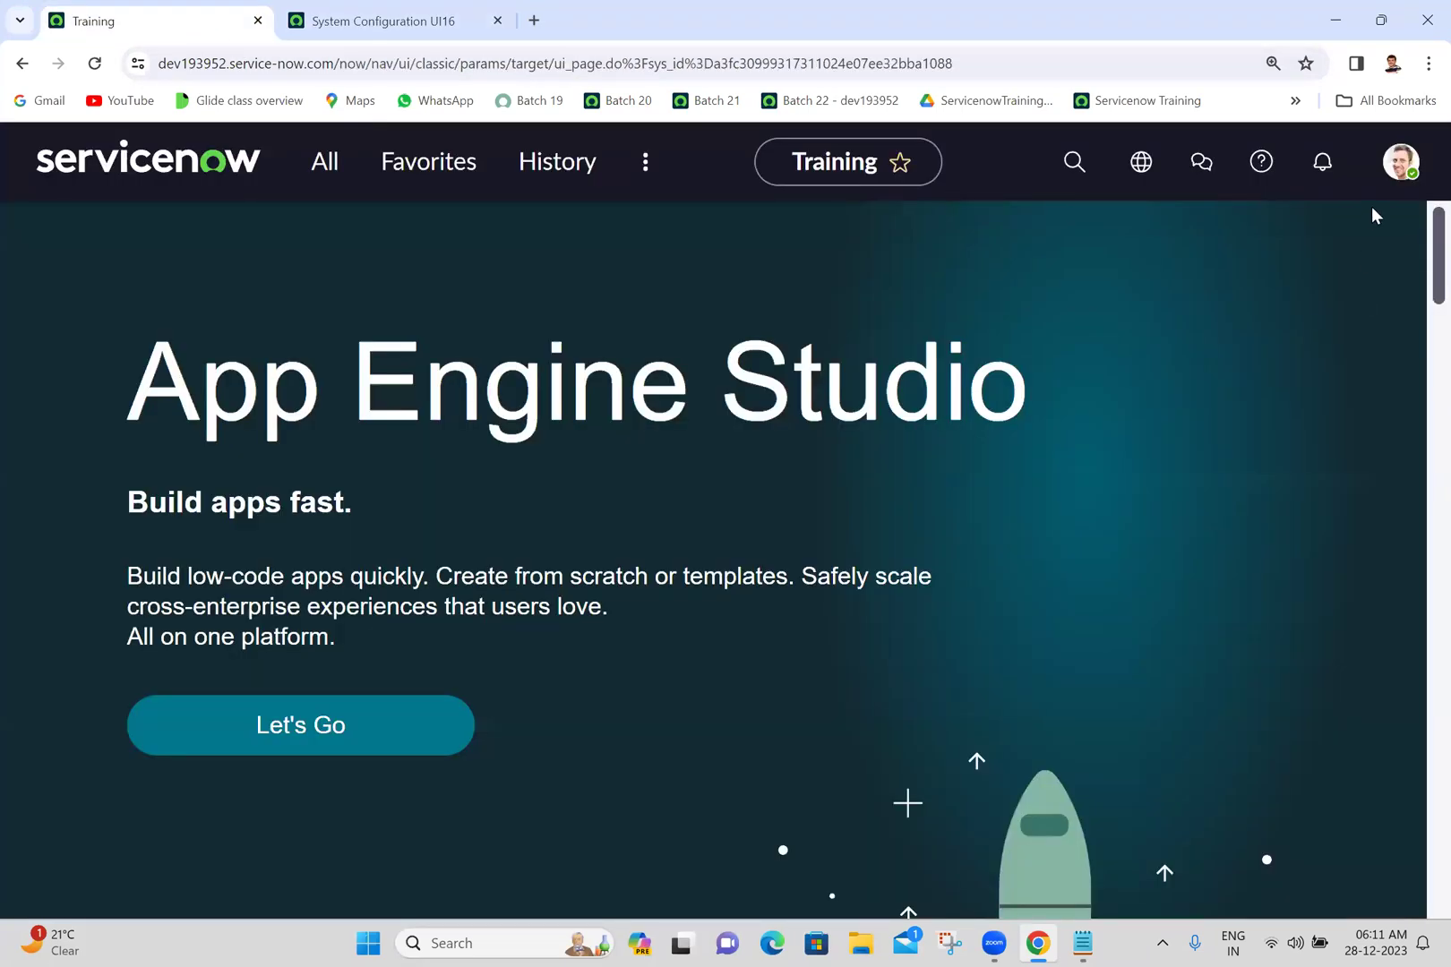
pyautogui.click(1400, 165)
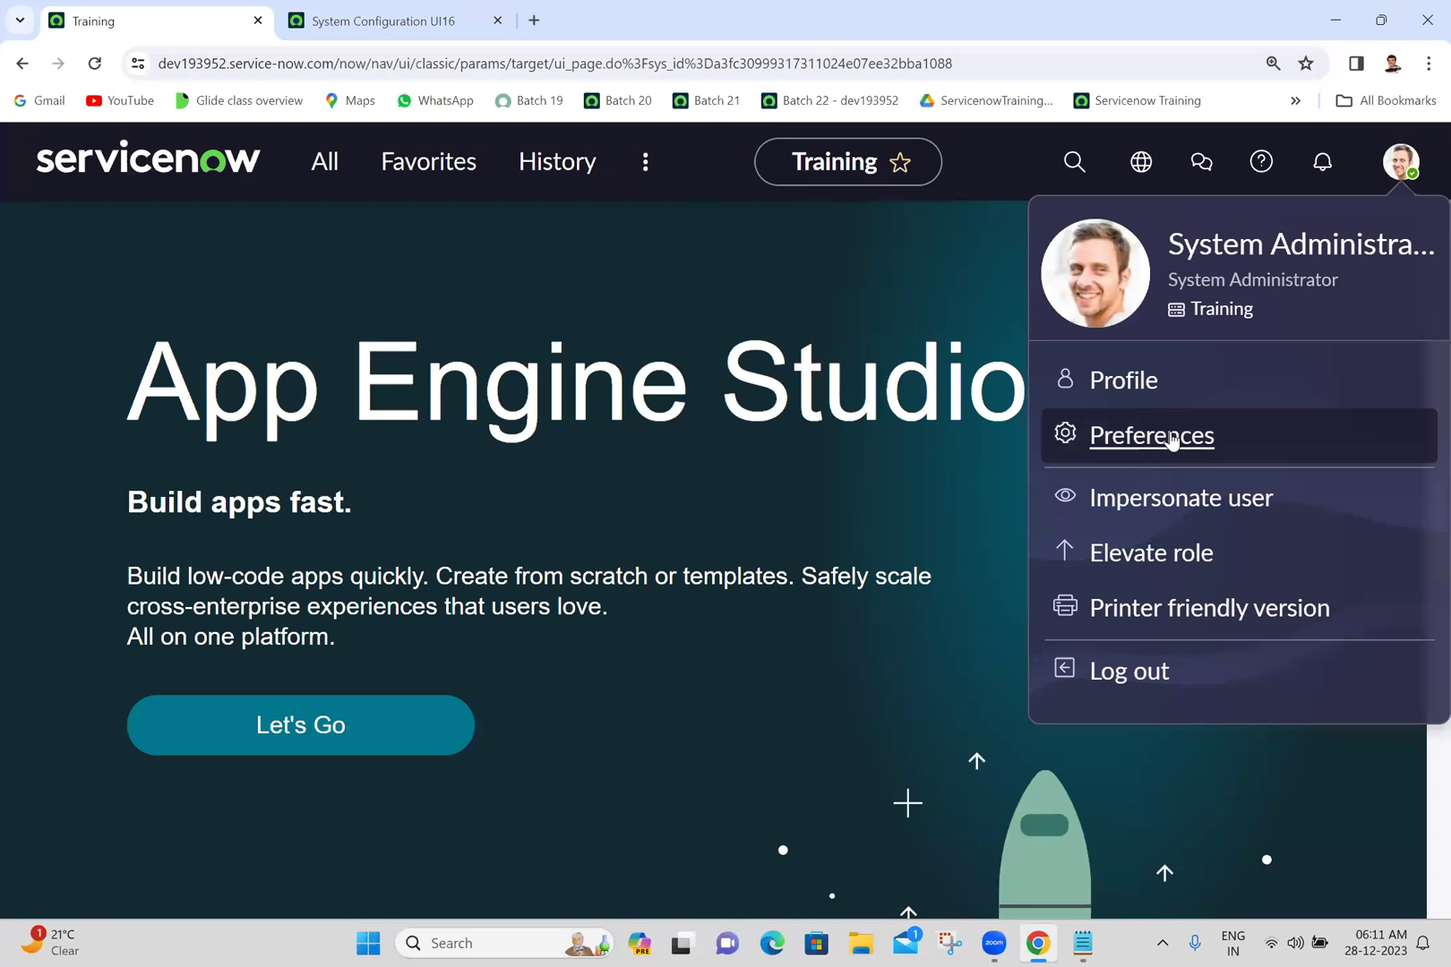
# - Search the Display preferences timezone list for an India zone, leaving America/Los_Angeles unchanged
pyautogui.click(1172, 439)
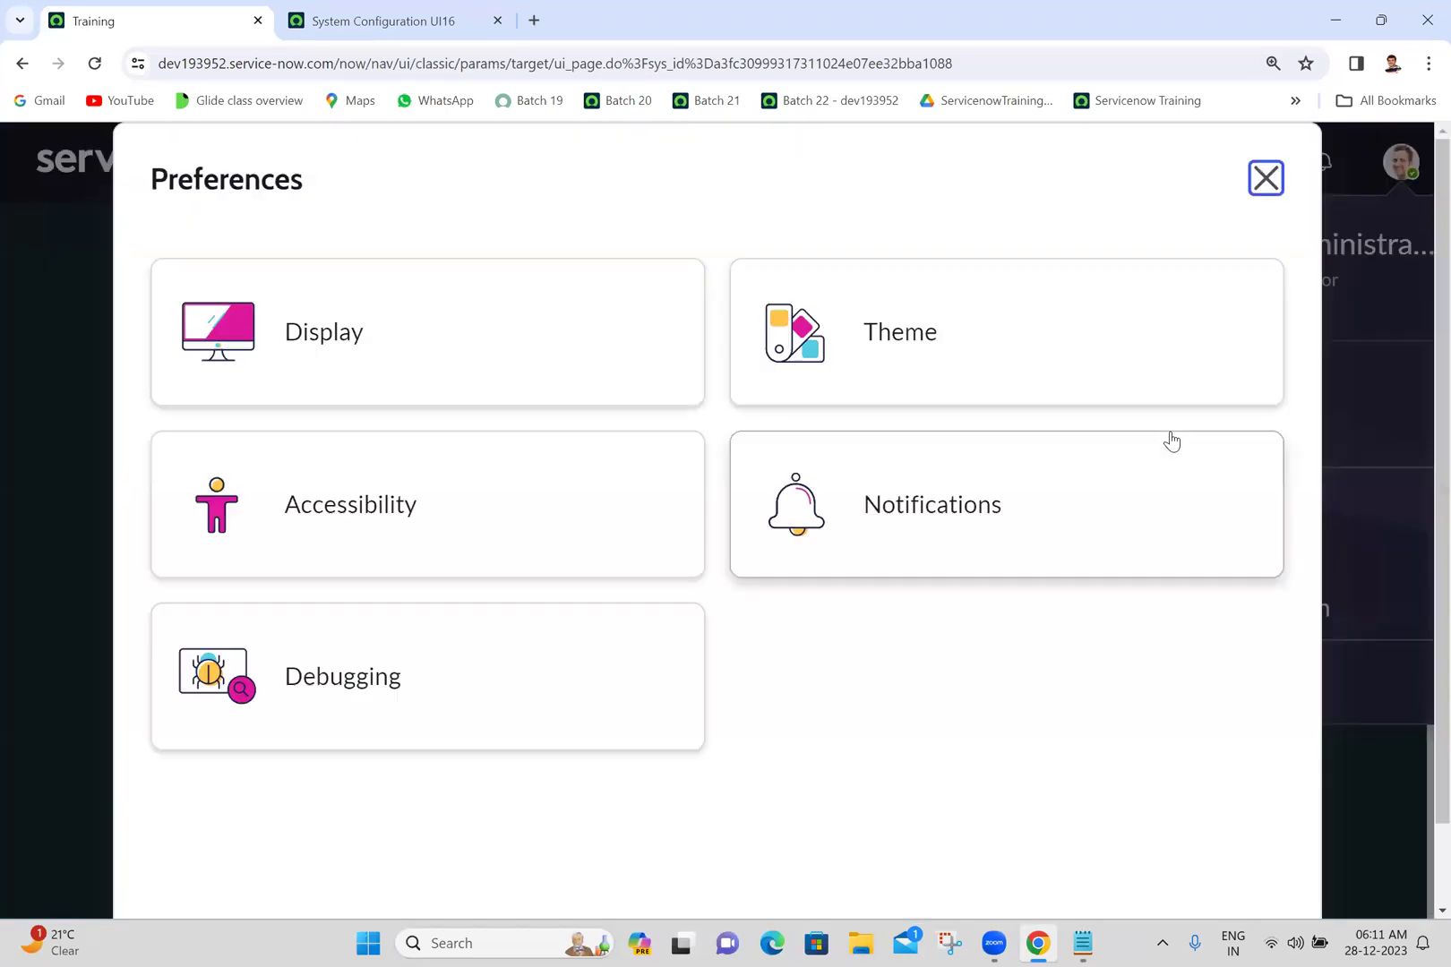
pyautogui.click(598, 326)
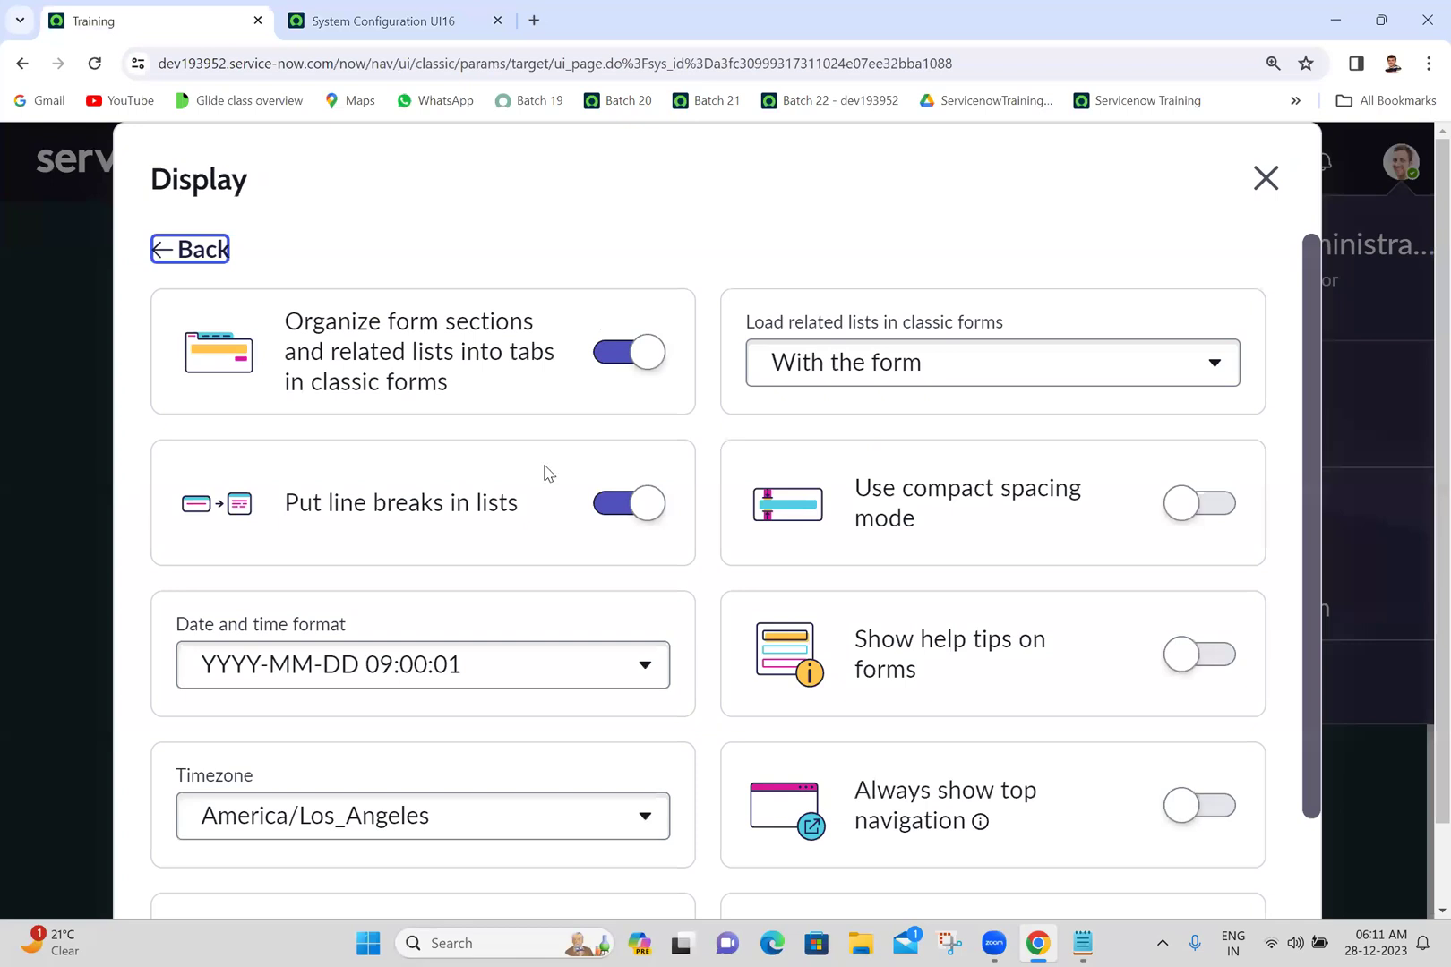
pyautogui.click(450, 837)
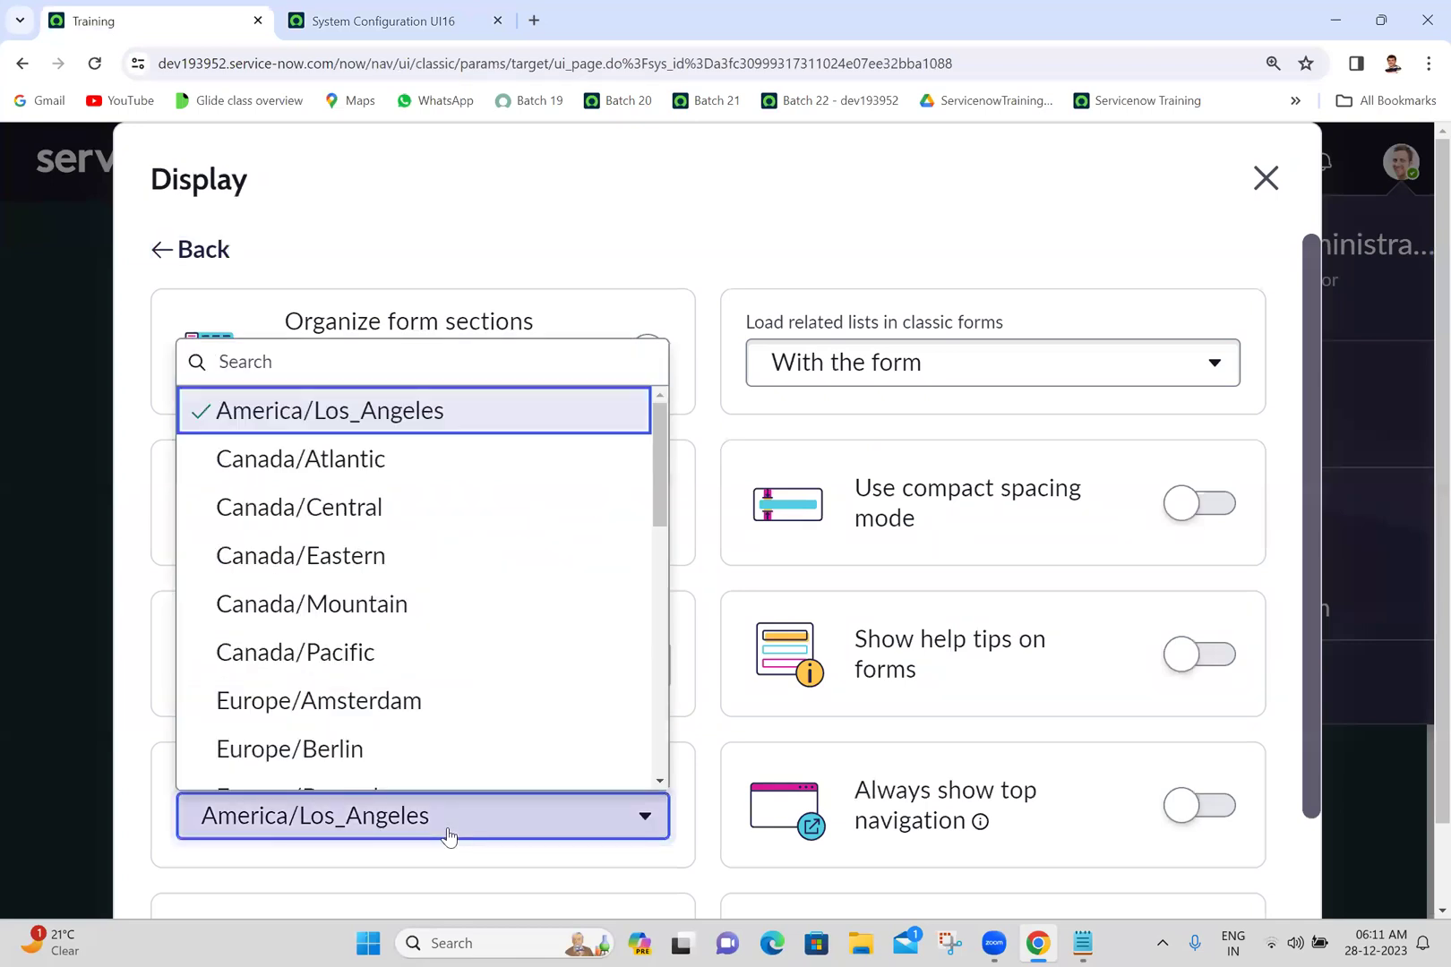
pyautogui.write('iii')
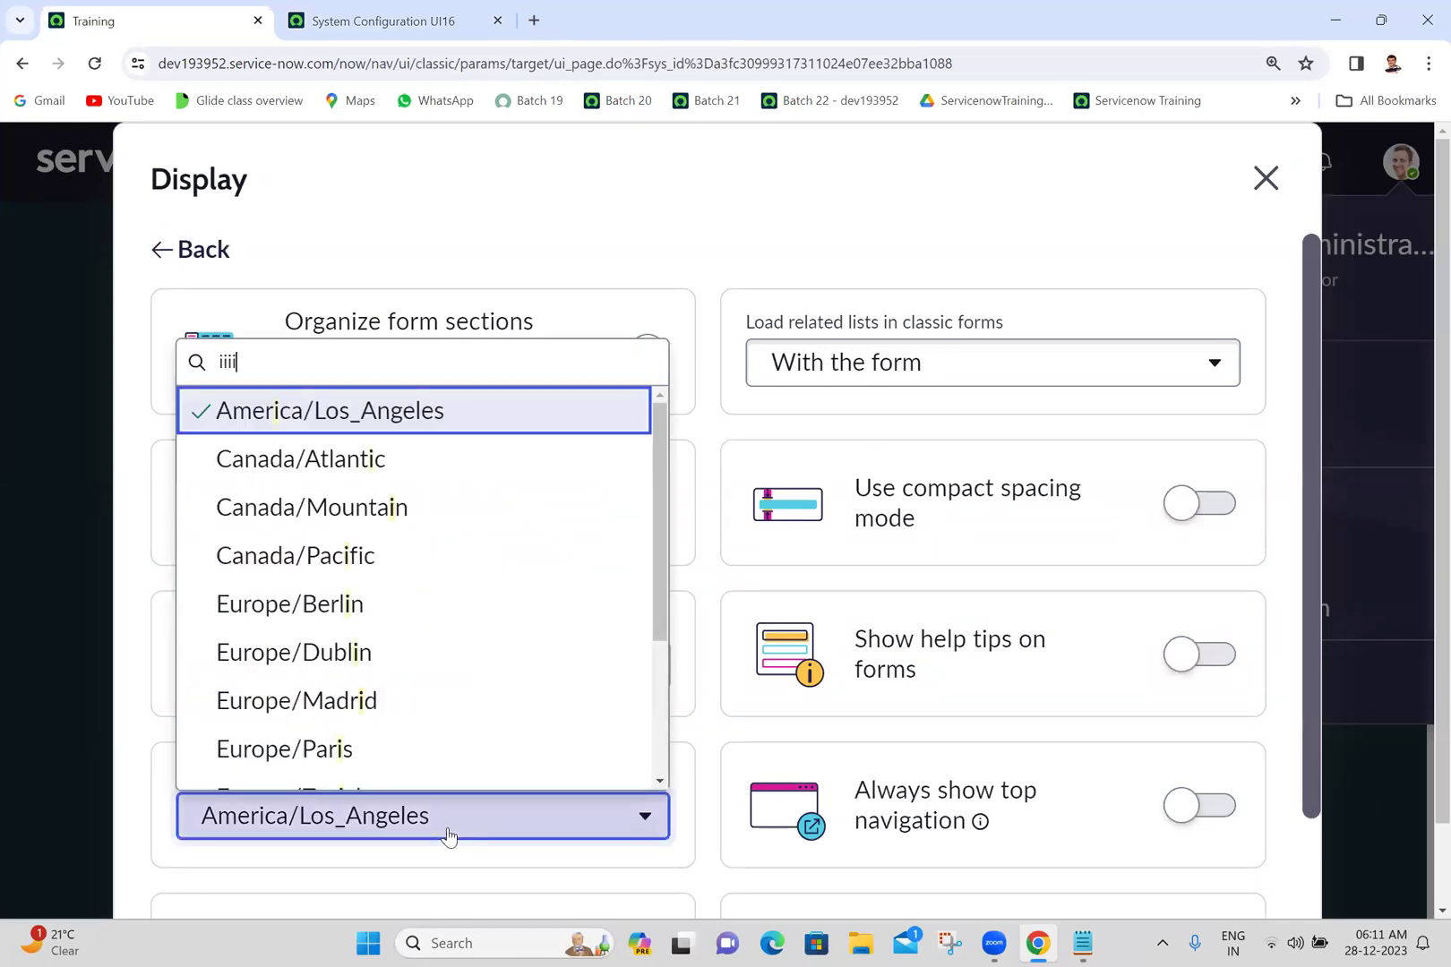
pyautogui.press('BackSpace')
pyautogui.write('ind')
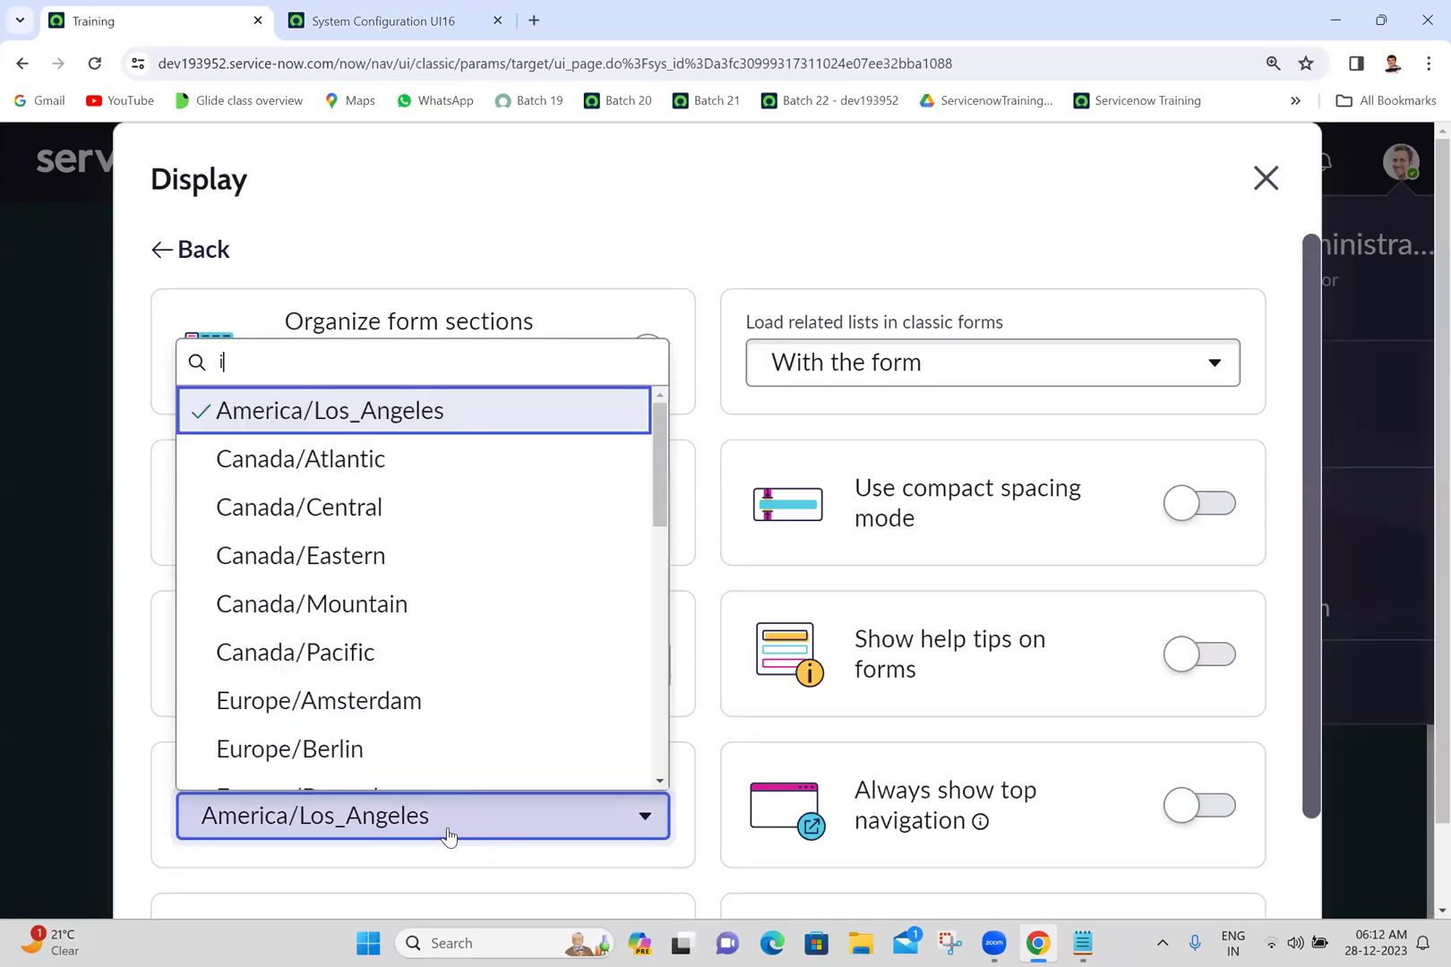
pyautogui.press('BackSpace')
pyautogui.press('BackSpace')
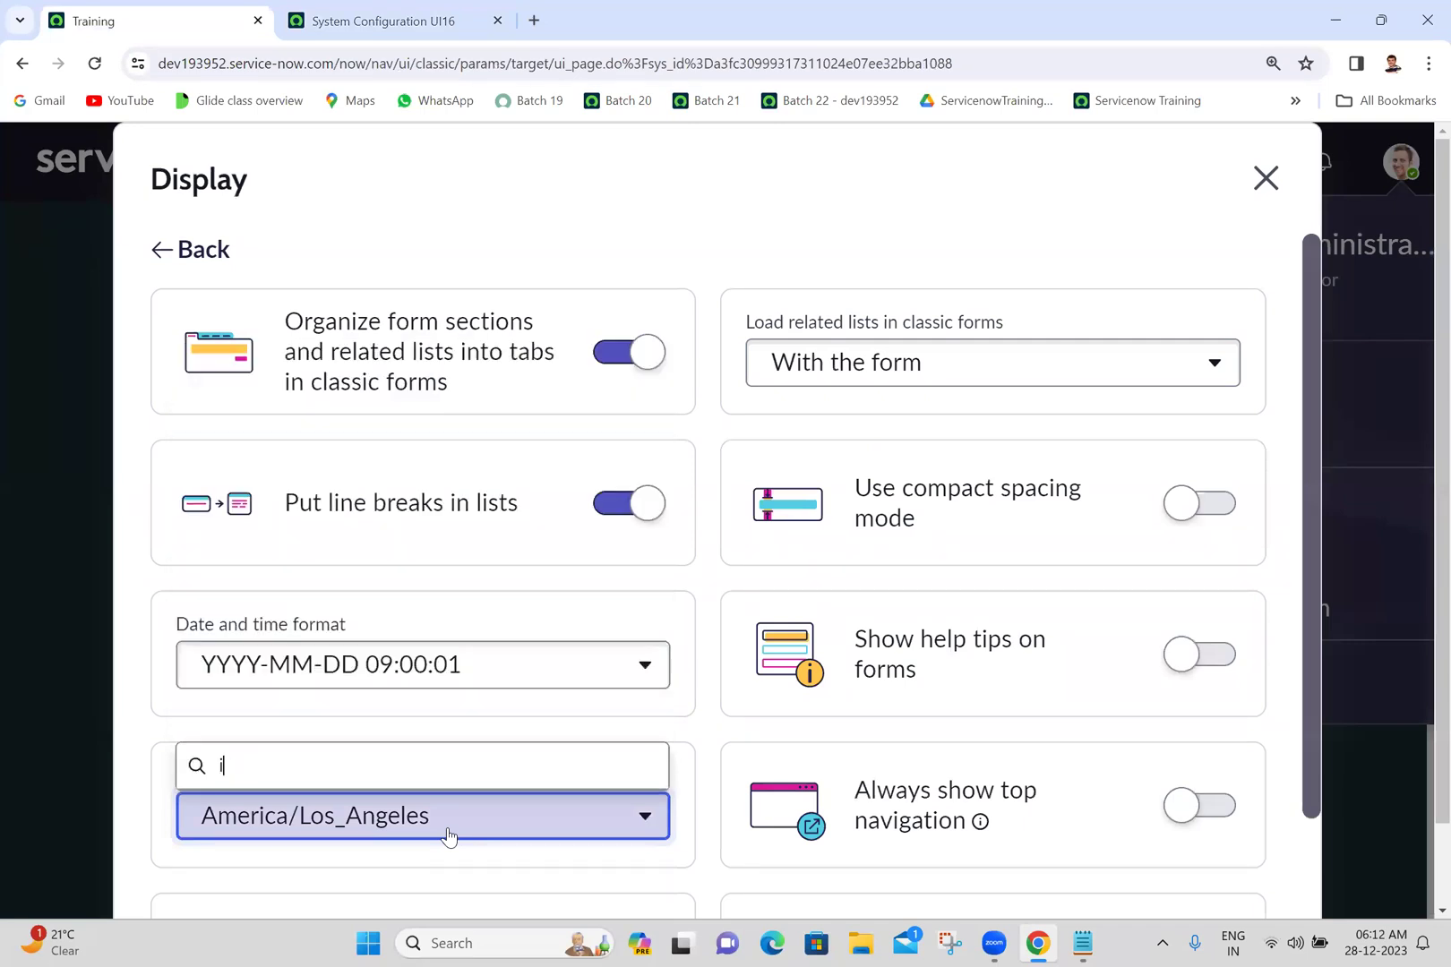
pyautogui.write('st')
pyautogui.click(136, 705)
# - Browse the UI16 system timezone list, keeping System (America/Los_Angeles)
pyautogui.click(364, 4)
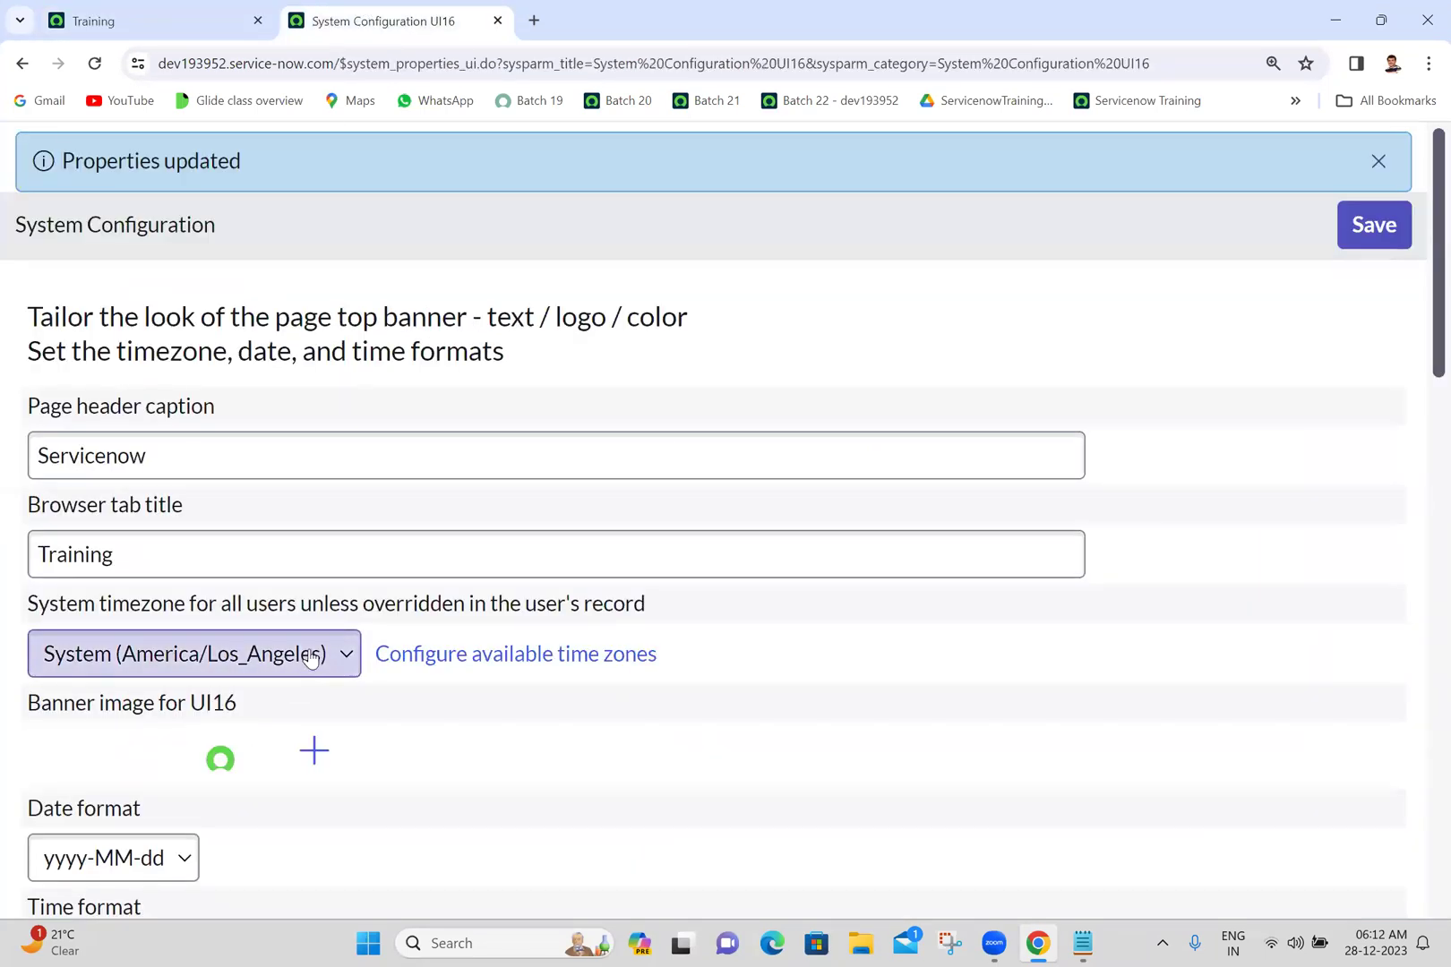
pyautogui.click(171, 675)
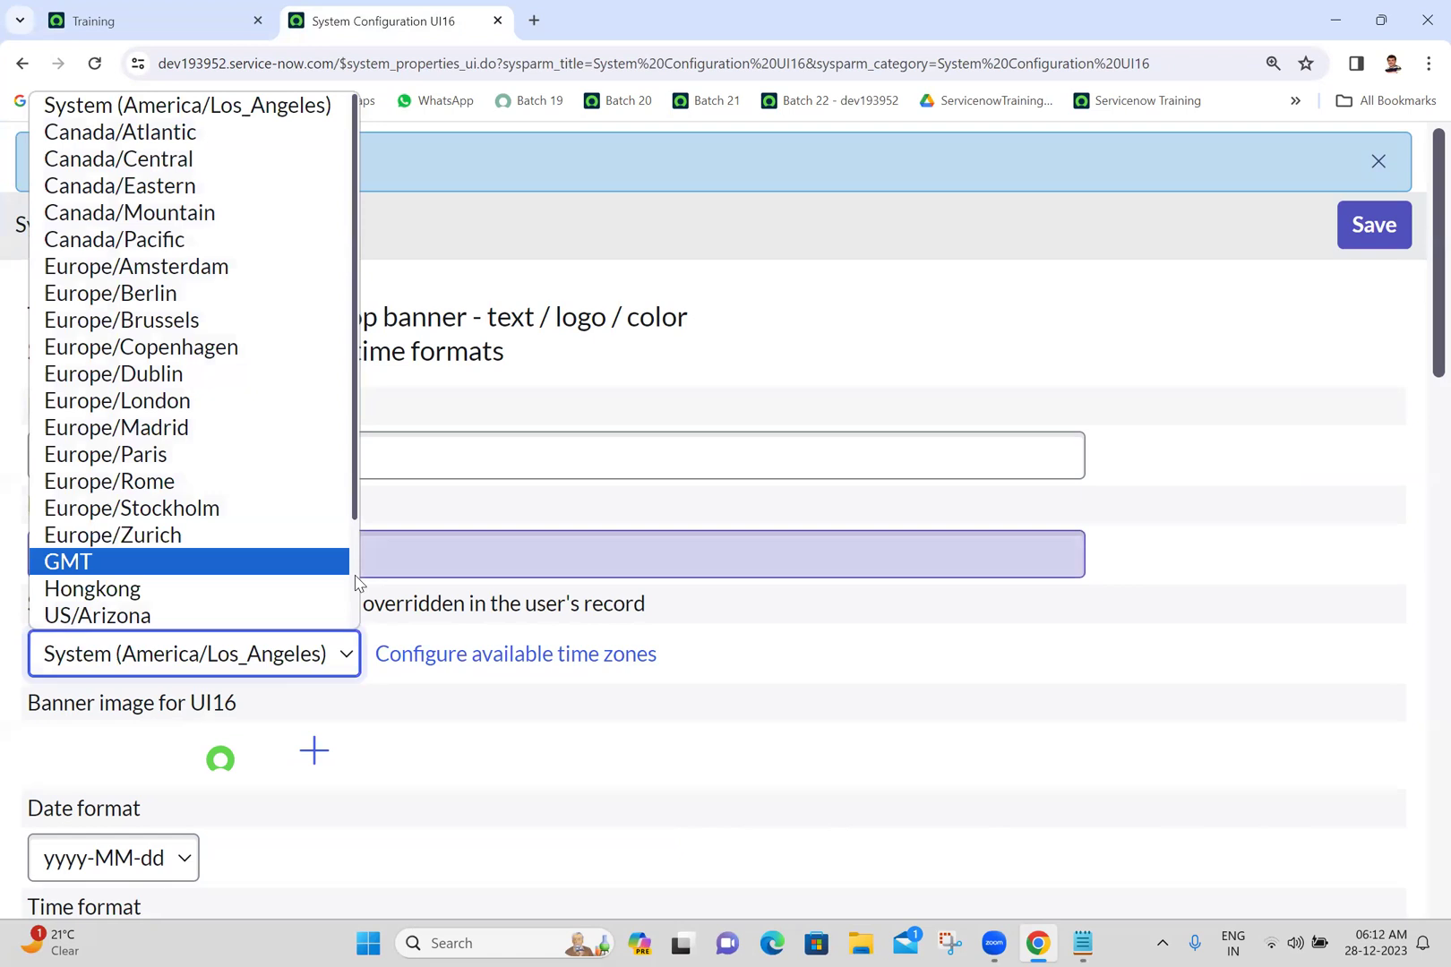
pyautogui.moveTo(356, 573); pyautogui.dragTo(312, 763)
pyautogui.click(817, 668)
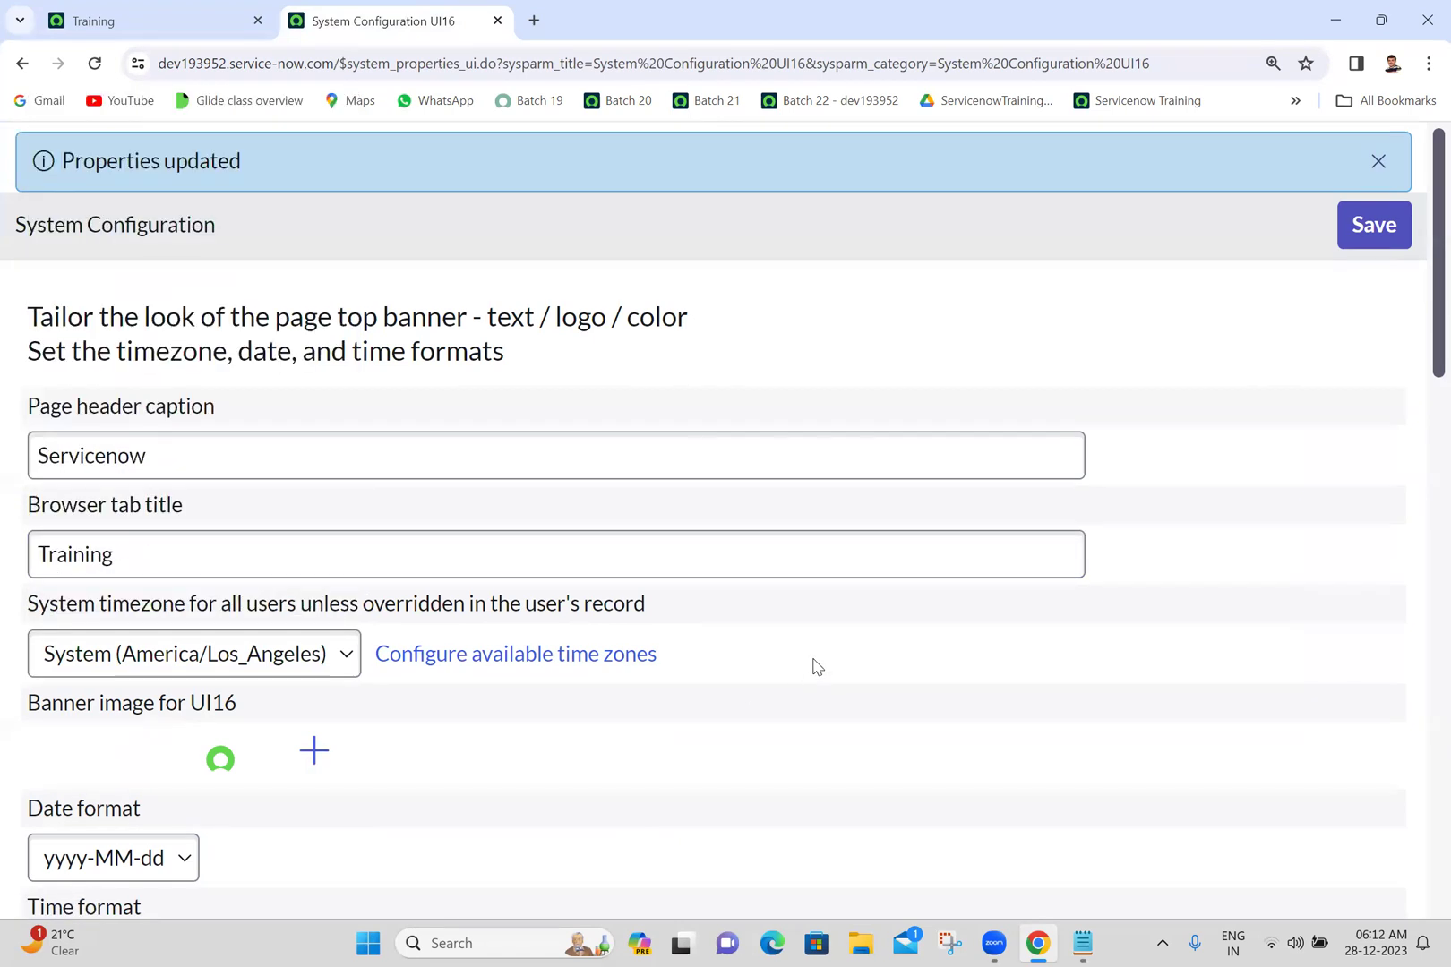
# - Open the available time zones configuration and locate Asia/Kolkata in the Available list
pyautogui.click(533, 656)
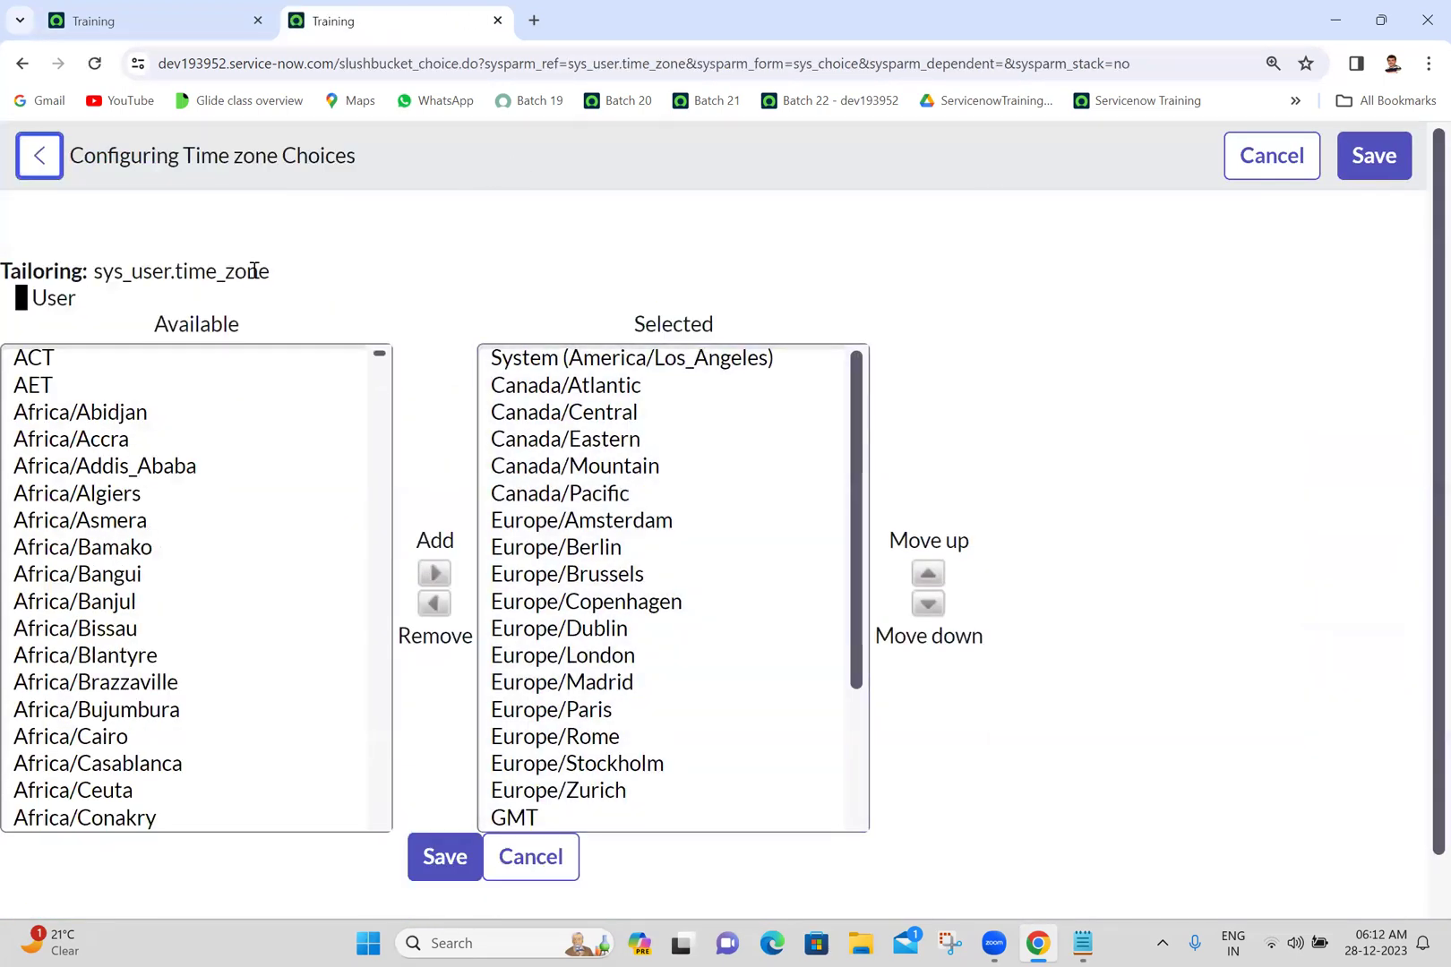
pyautogui.click(75, 358)
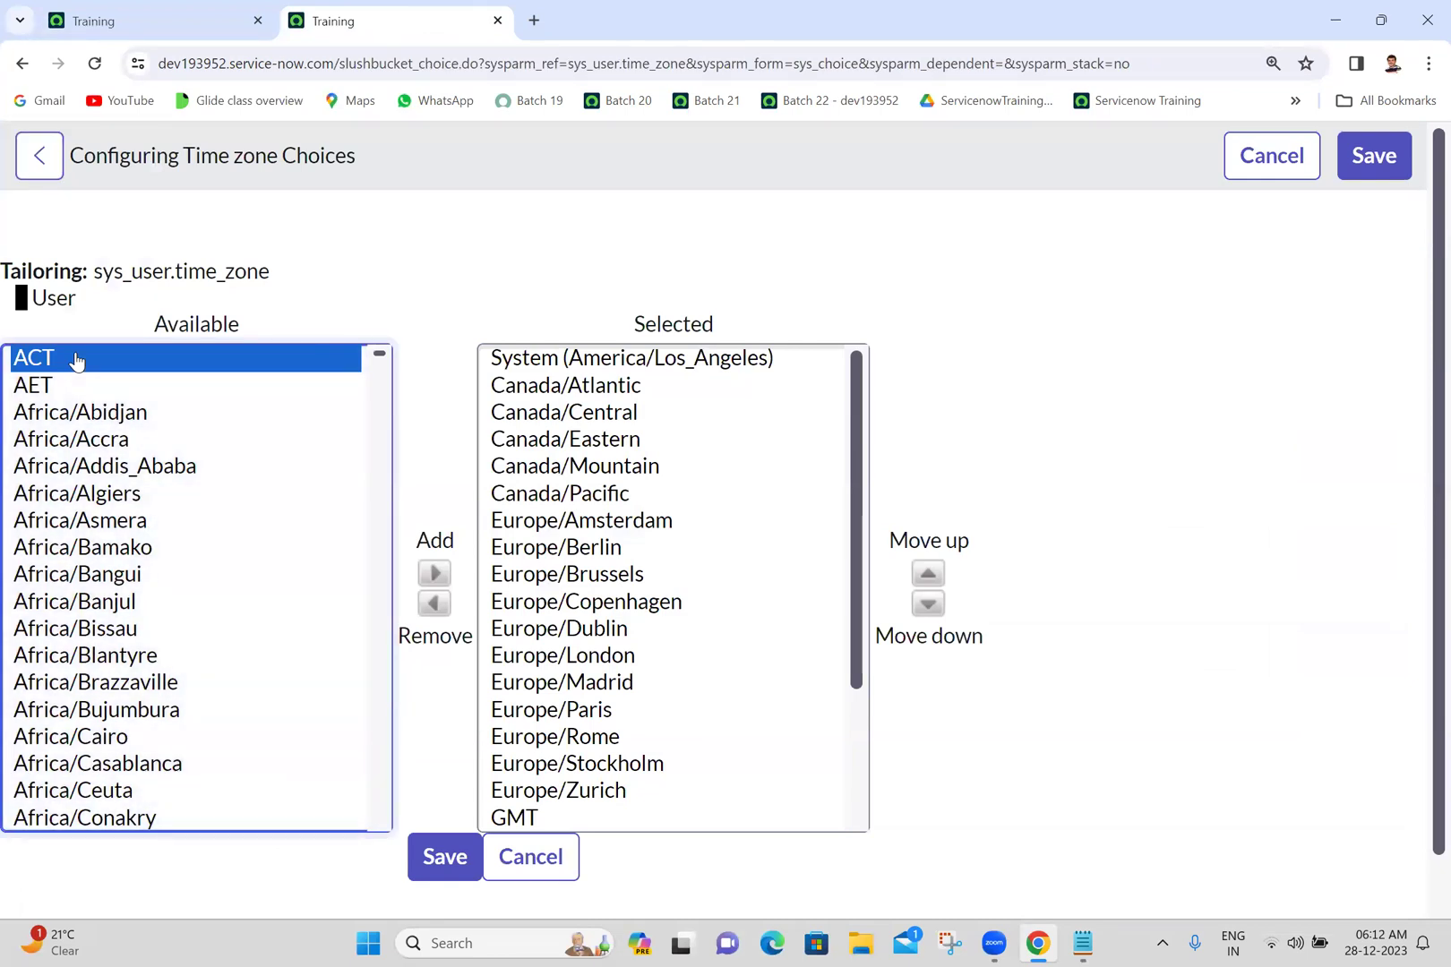
pyautogui.press('i')
pyautogui.press('i')
pyautogui.press('i')
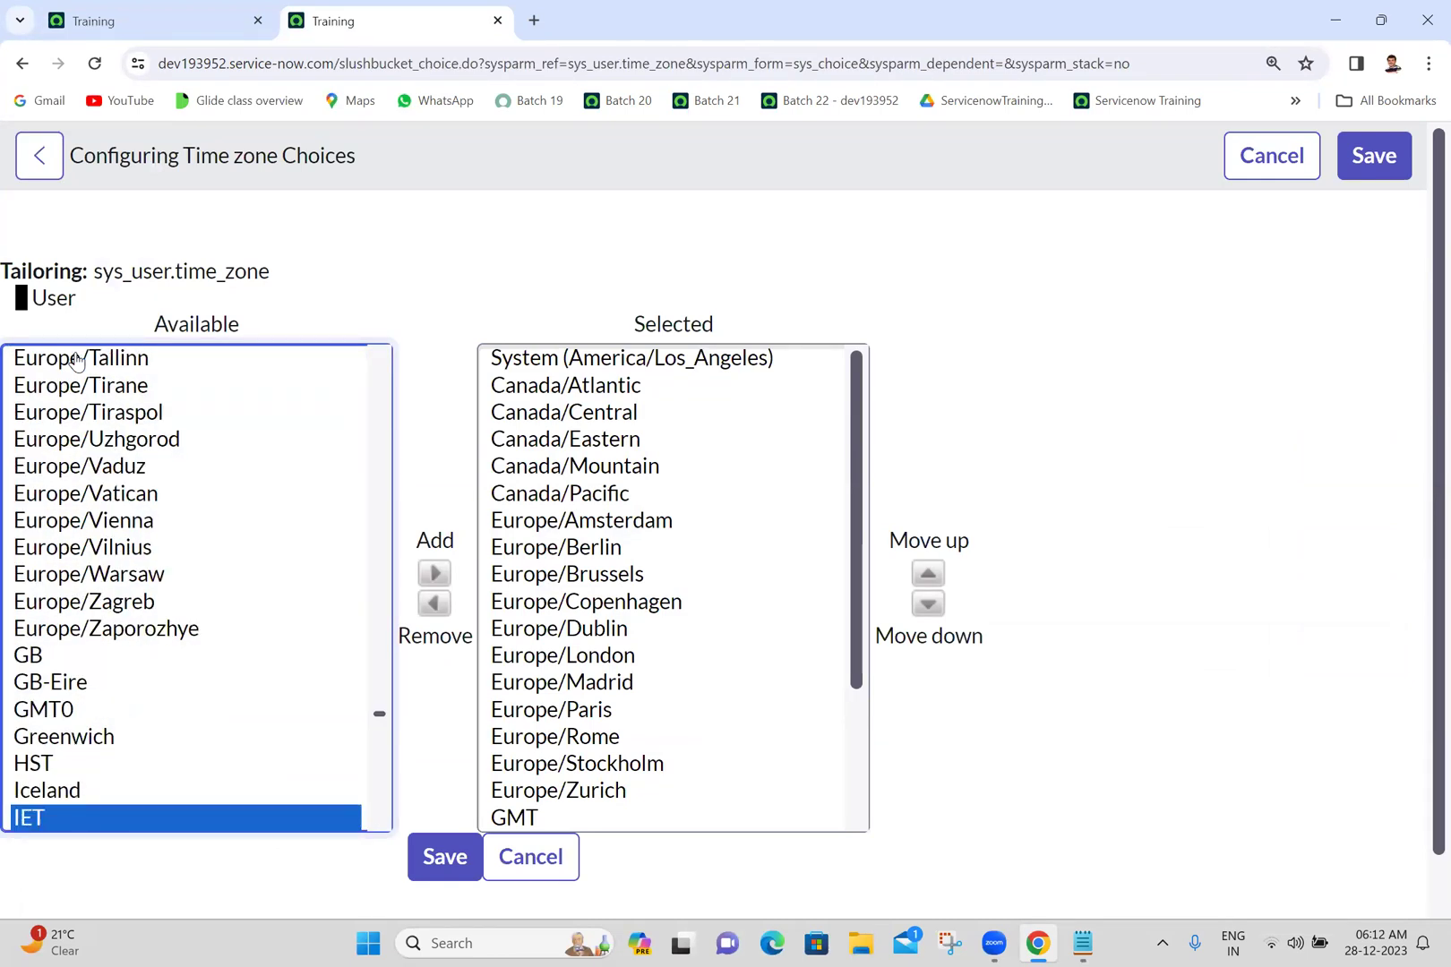
pyautogui.press('i')
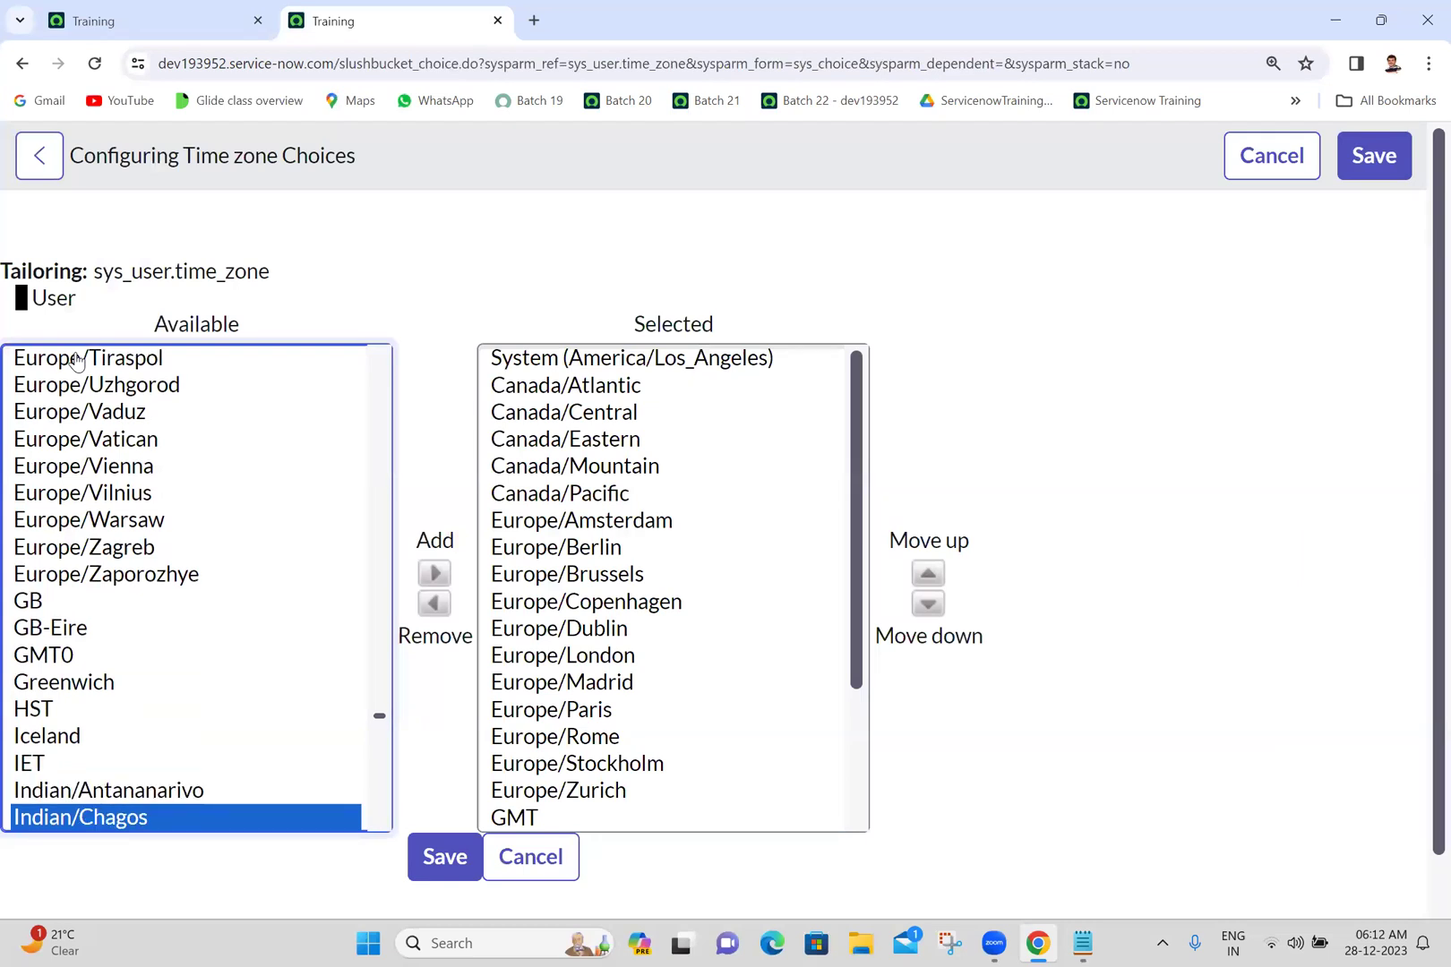
pyautogui.press('i')
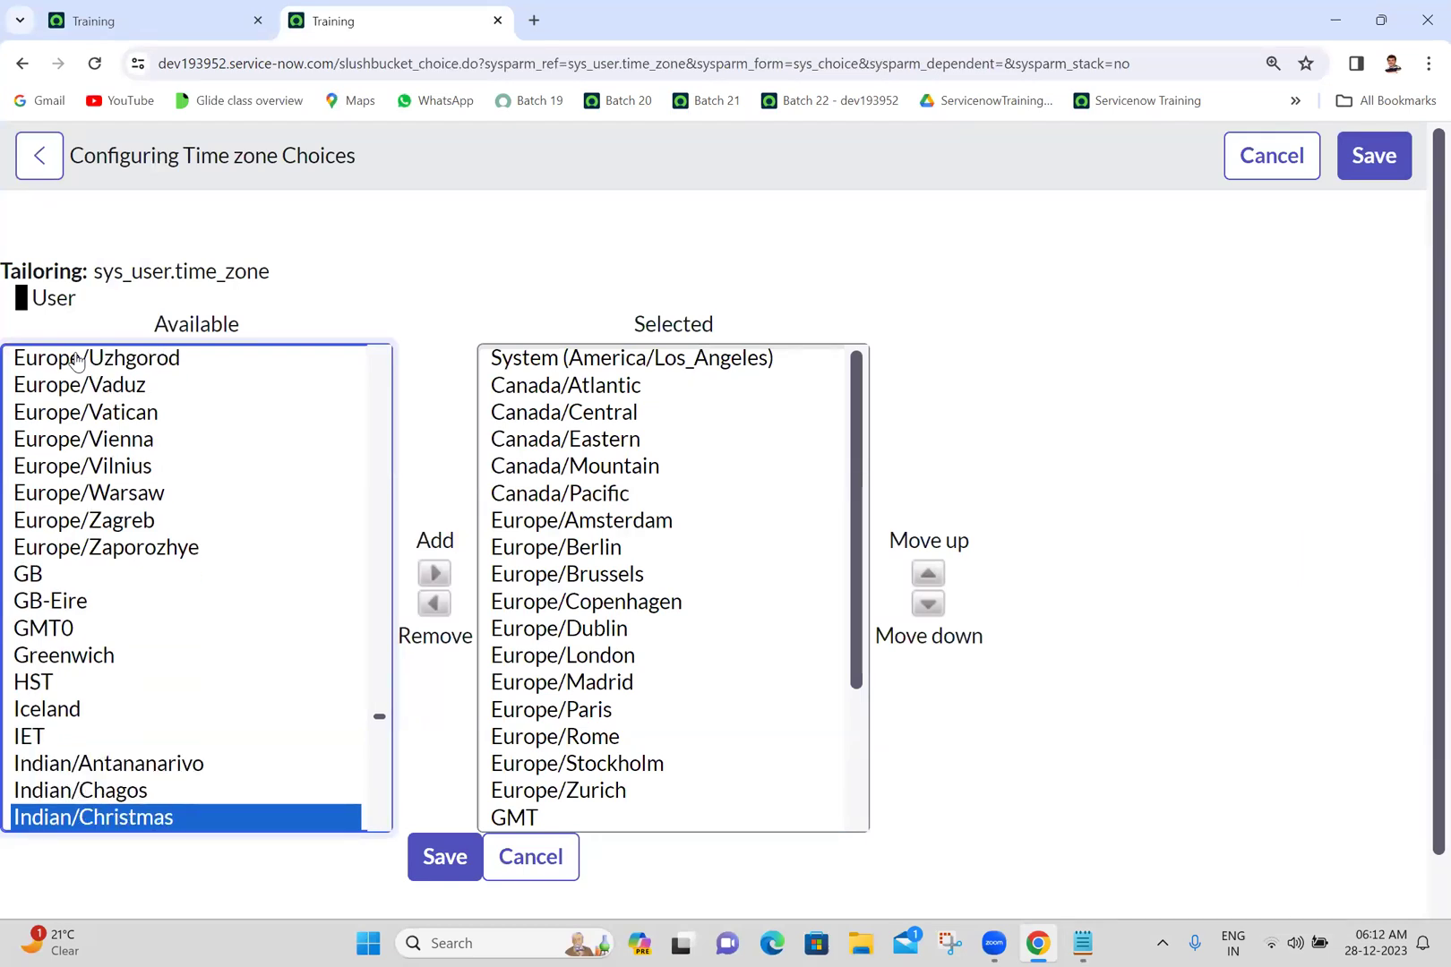
pyautogui.press('i')
pyautogui.press('i')
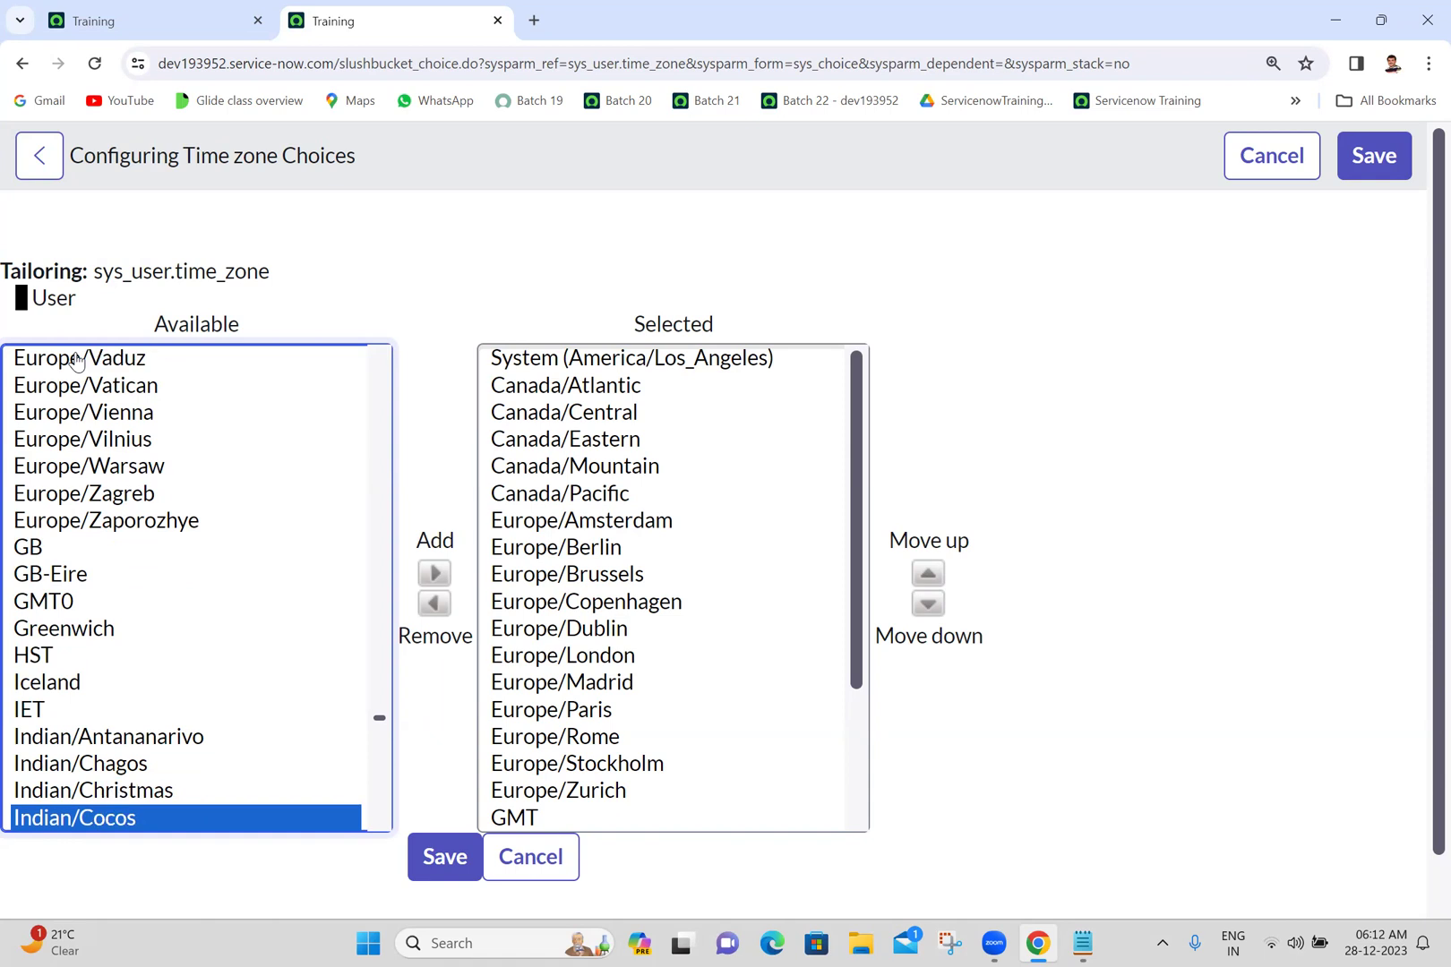
pyautogui.press('i')
pyautogui.press('i')
pyautogui.press('i')
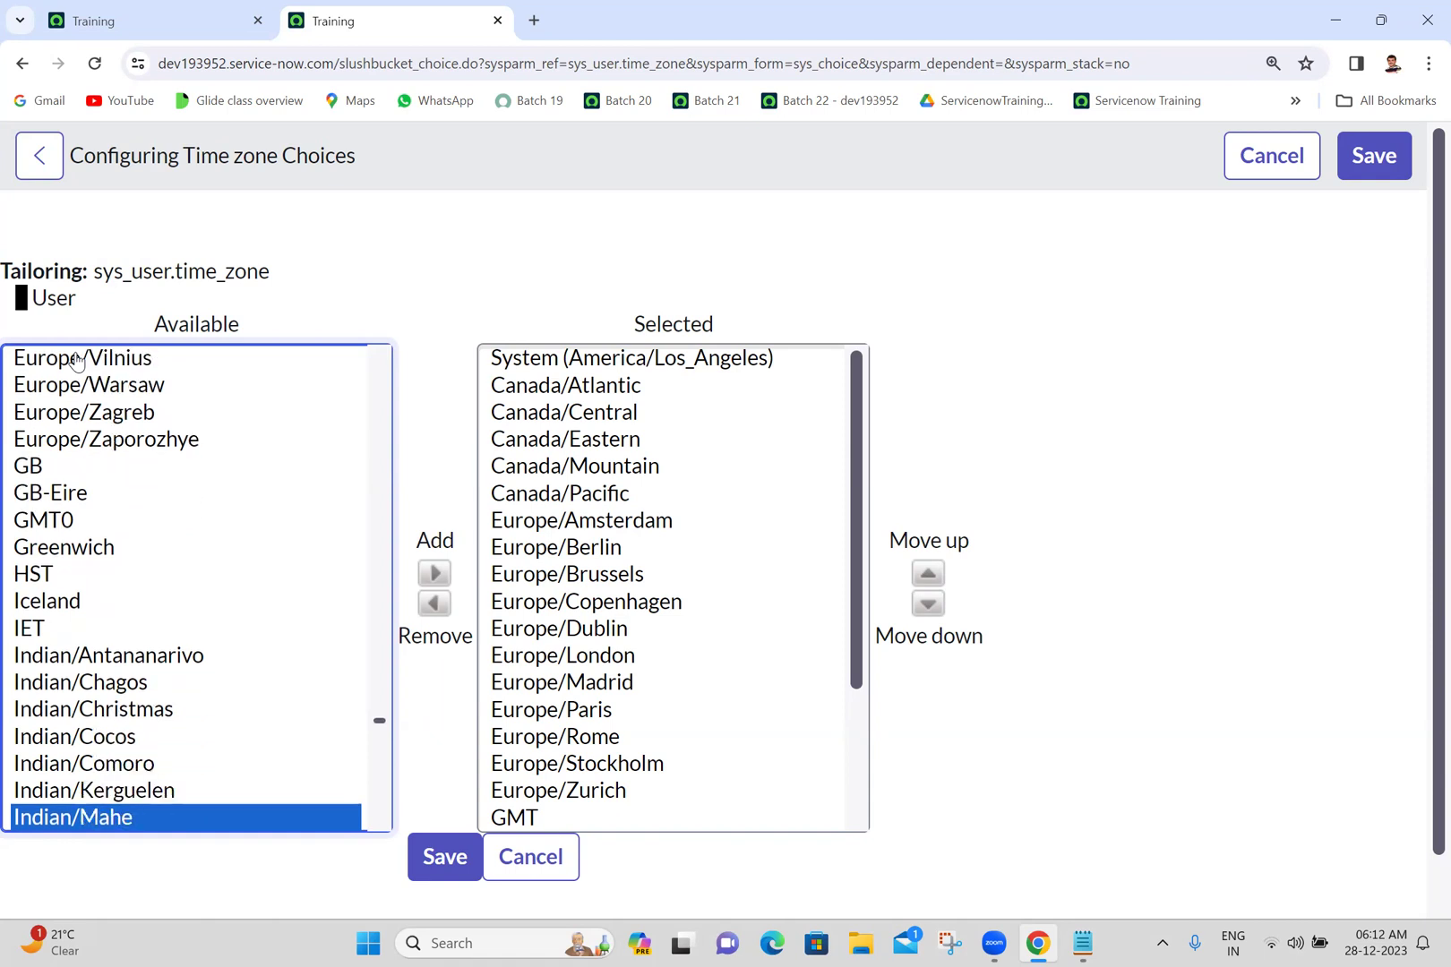
pyautogui.press('i')
pyautogui.press('i')
pyautogui.press('i')
pyautogui.press('i')
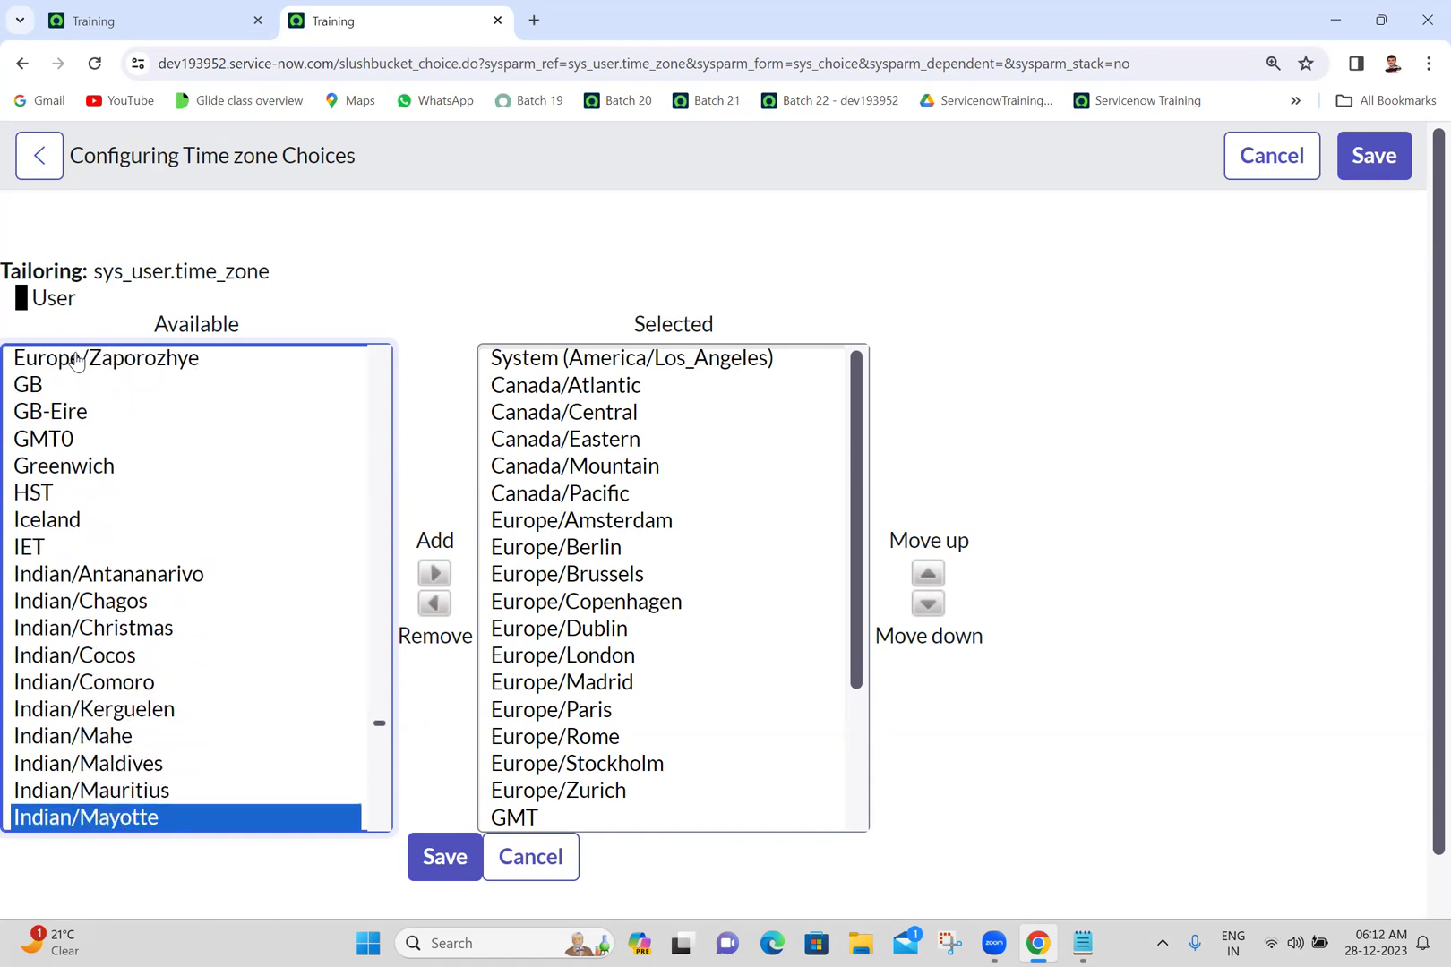
pyautogui.press('i')
pyautogui.press('i')
pyautogui.press('i')
pyautogui.press('i')
pyautogui.press('i')
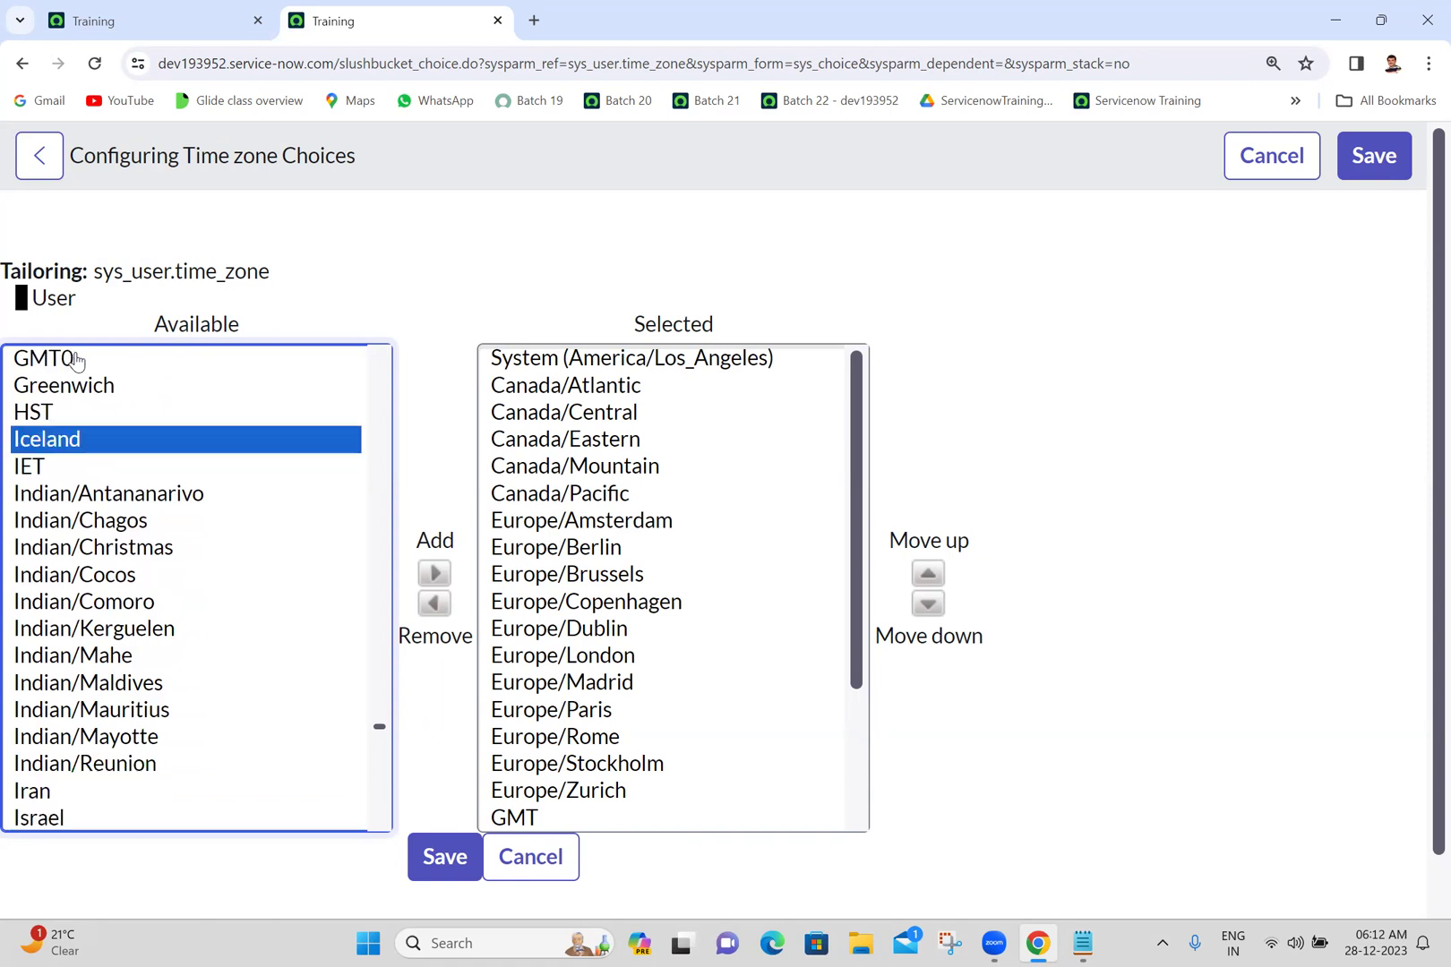
pyautogui.press('i')
pyautogui.press('i')
pyautogui.press('i')
pyautogui.press('i')
pyautogui.press('i')
pyautogui.press('i')
pyautogui.press('i')
pyautogui.press('i')
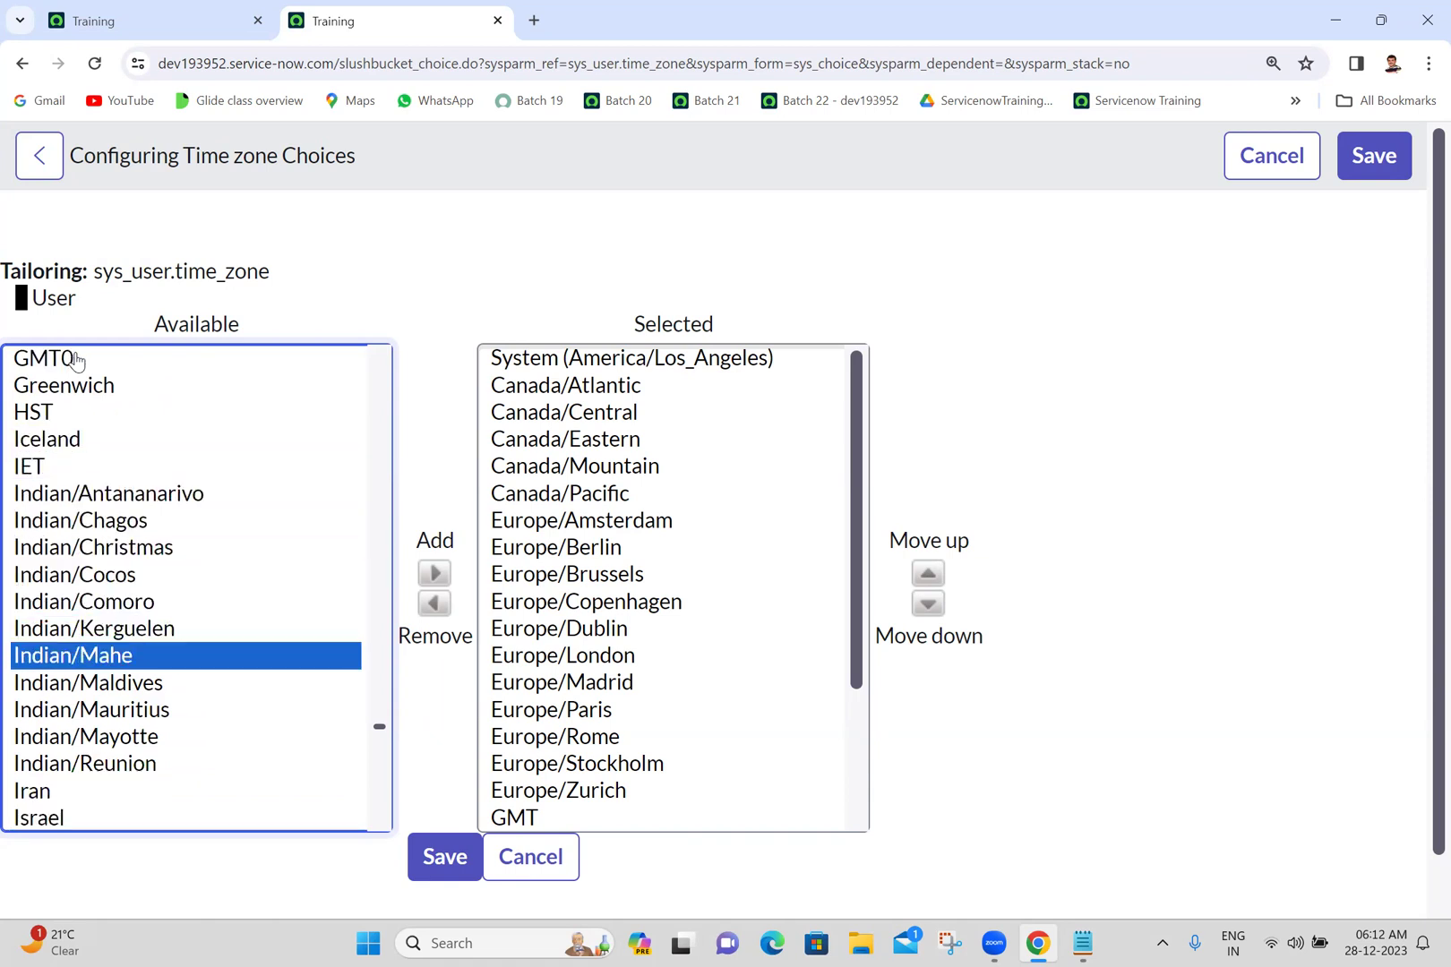
pyautogui.press('i')
pyautogui.press('i')
pyautogui.press('i')
pyautogui.press('i')
pyautogui.press('i')
pyautogui.press('i')
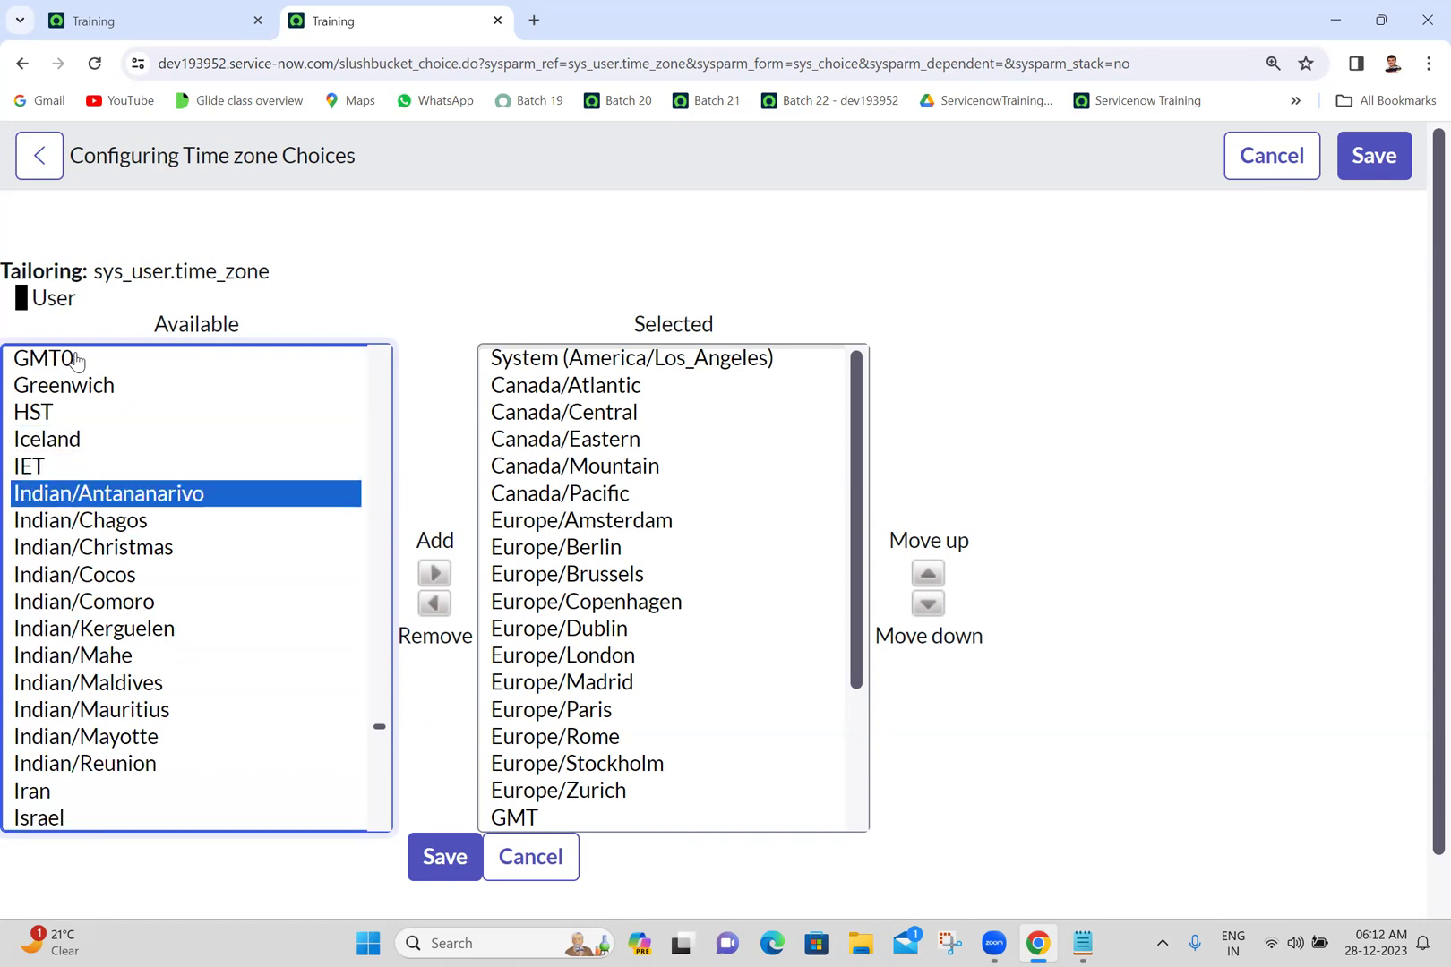
pyautogui.press('a')
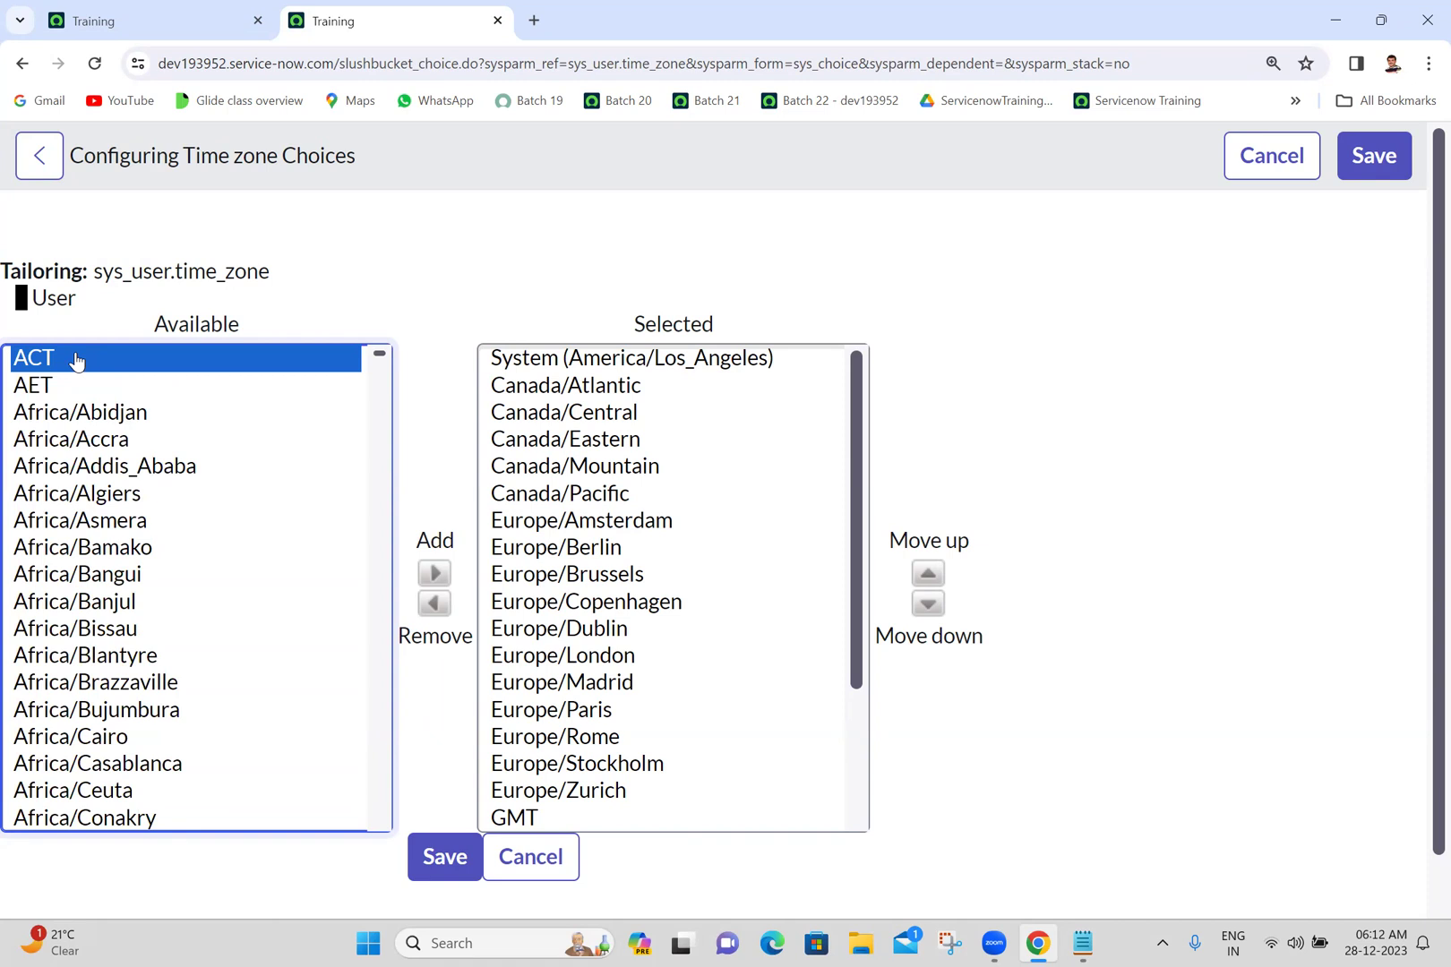
pyautogui.press('a')
pyautogui.press('a')
pyautogui.press('a')
pyautogui.press('a')
pyautogui.press('a')
pyautogui.press('a')
pyautogui.press('a')
pyautogui.press('a')
pyautogui.press('a')
pyautogui.press('a')
pyautogui.press('a')
pyautogui.press('a')
pyautogui.press('a')
pyautogui.press('a')
pyautogui.press('a')
pyautogui.press('a')
pyautogui.press('a')
pyautogui.press('a')
pyautogui.press('a')
pyautogui.press('a')
pyautogui.press('a')
pyautogui.press('a')
pyautogui.press('a')
pyautogui.press('a')
pyautogui.press('a')
pyautogui.press('a')
pyautogui.press('a')
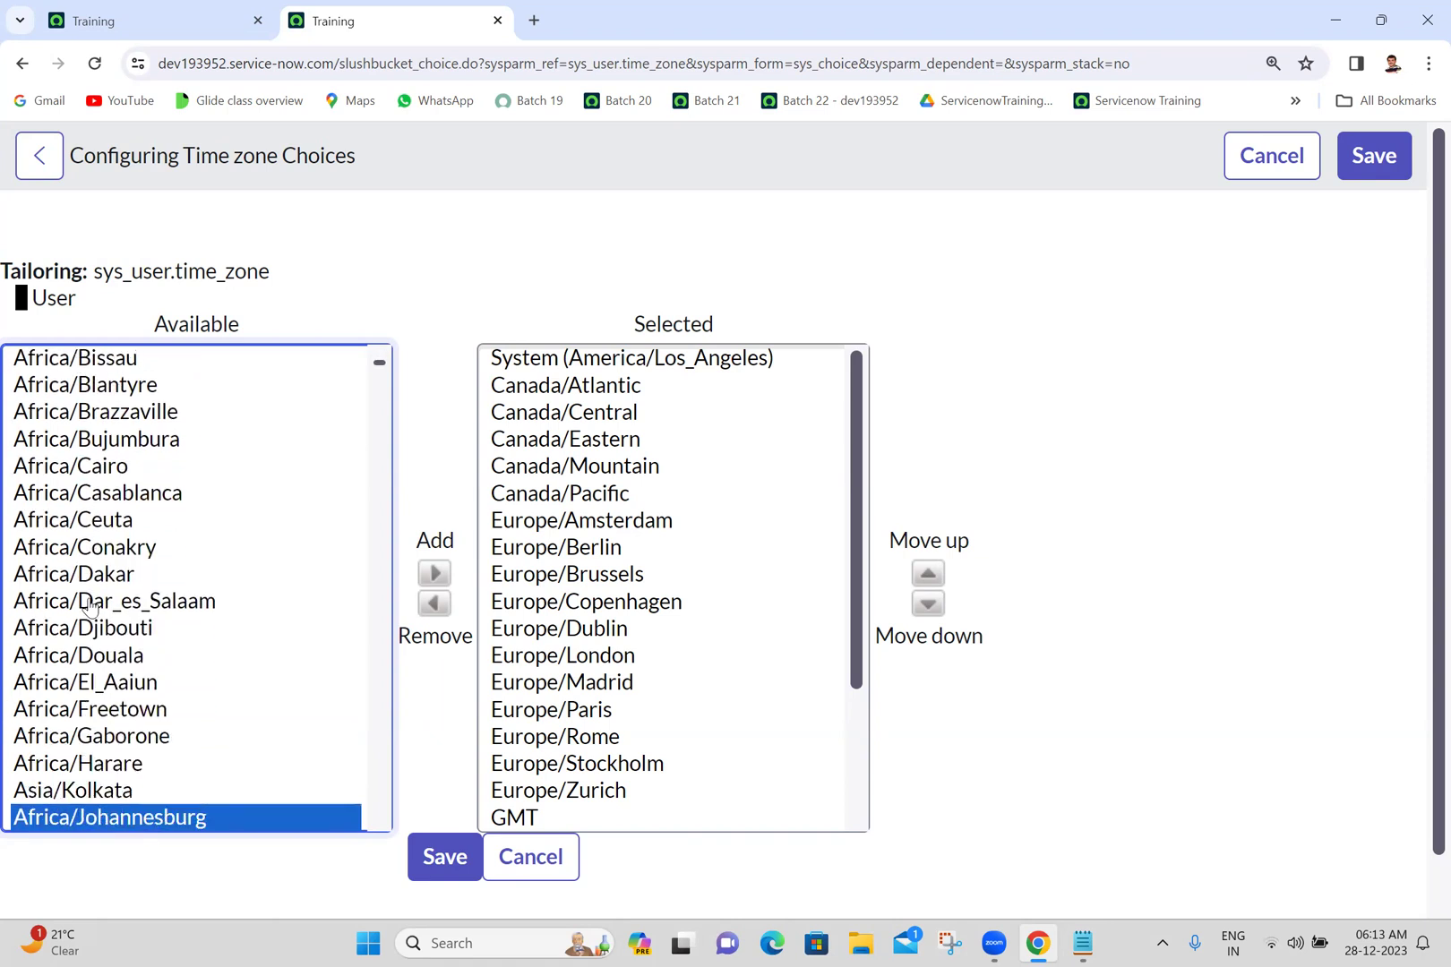
pyautogui.click(66, 796)
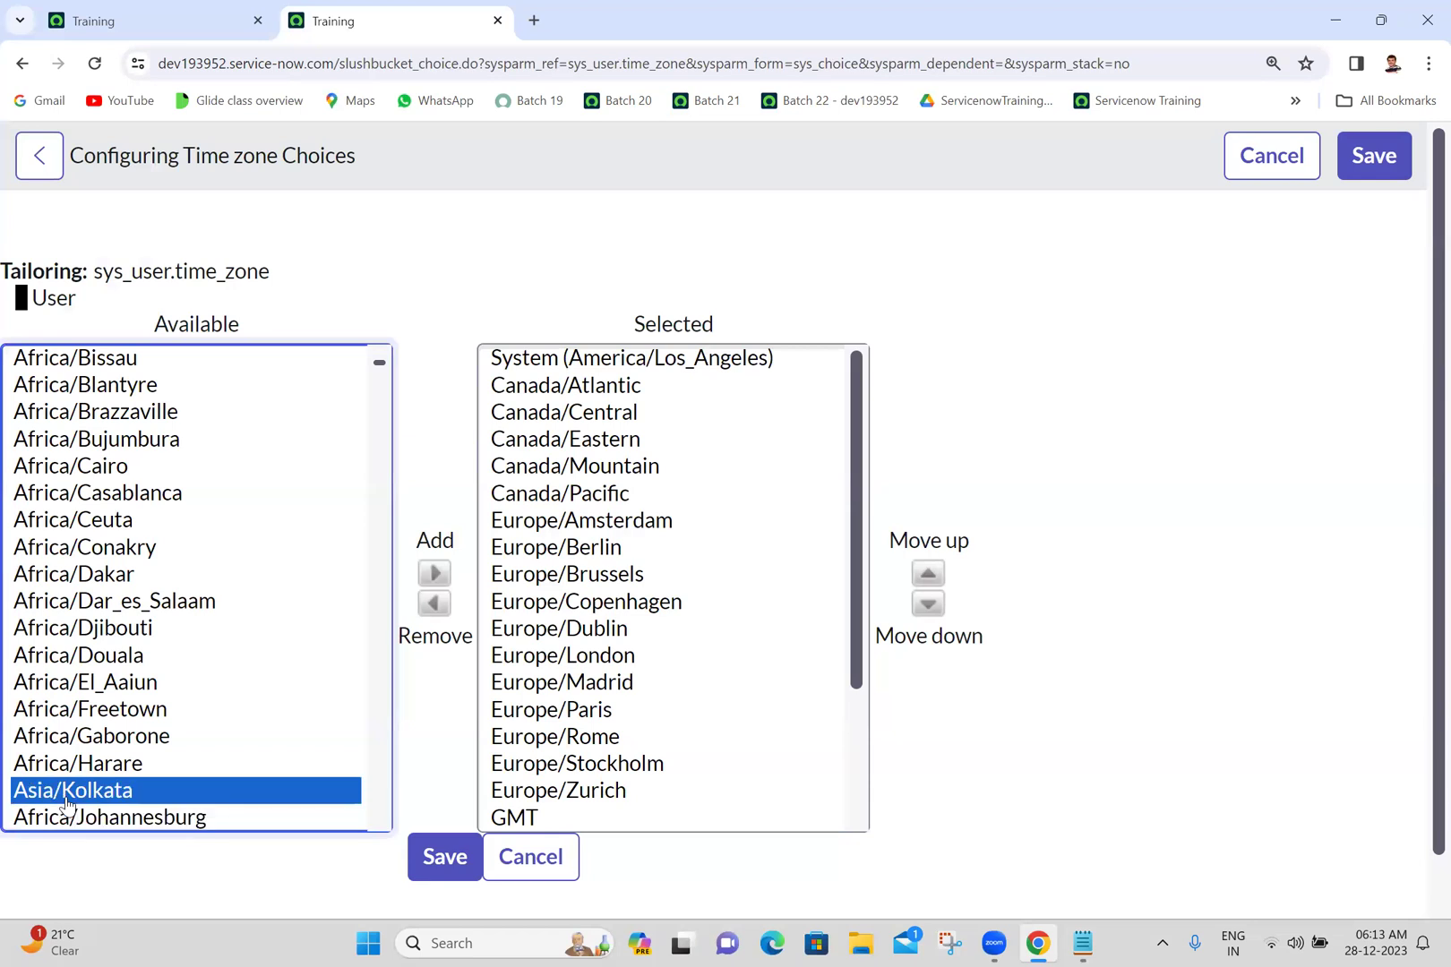
# - Move Asia/Kolkata into the Selected time zones and save the choices
pyautogui.doubleClick(66, 799)
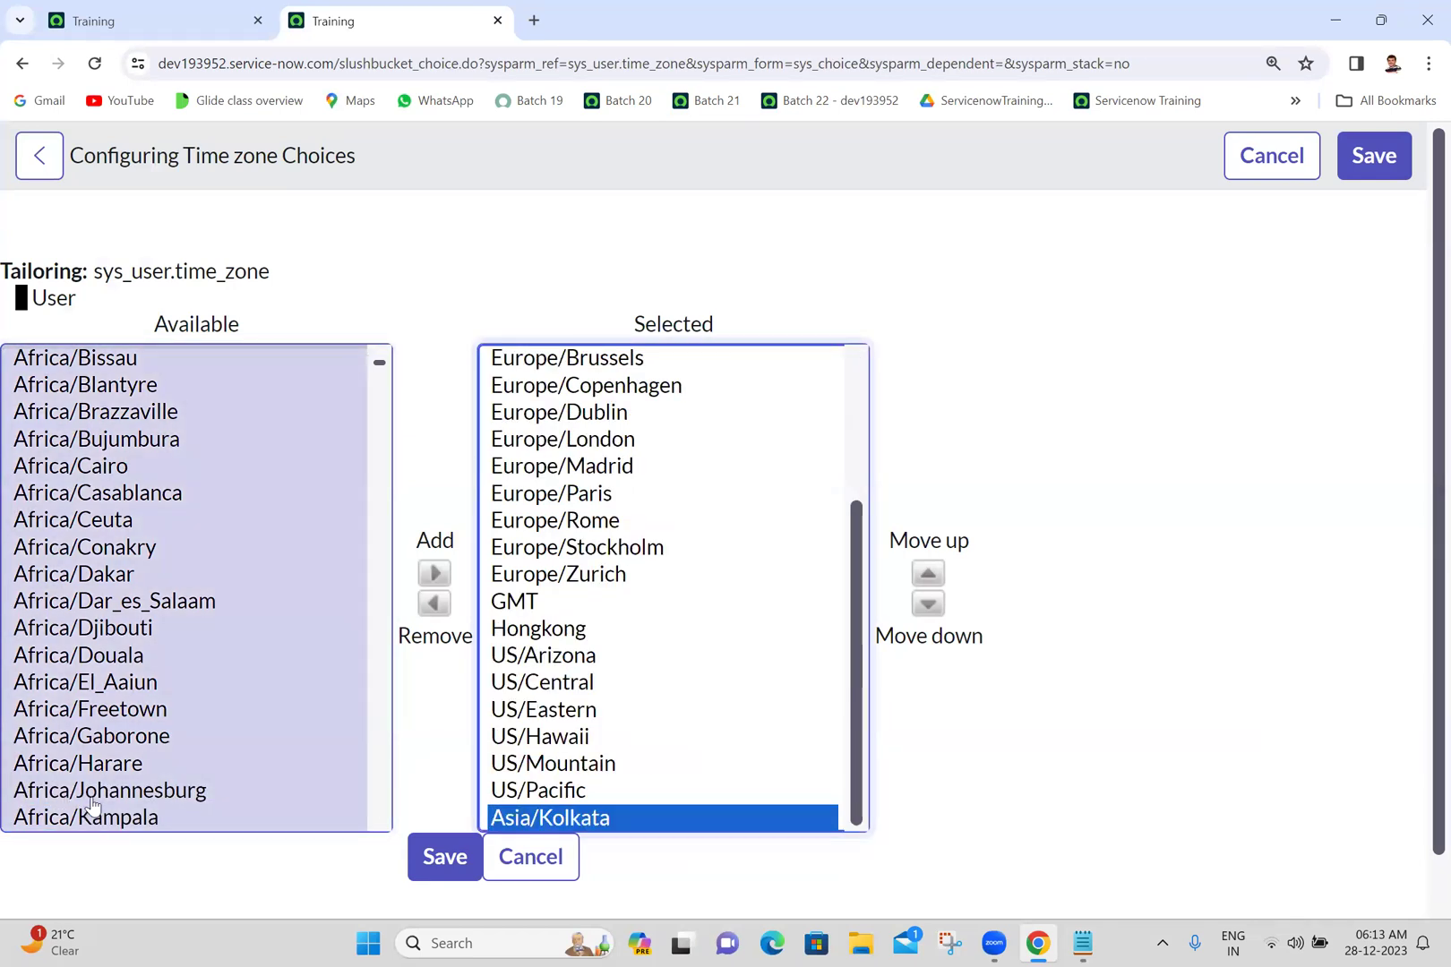
pyautogui.click(444, 858)
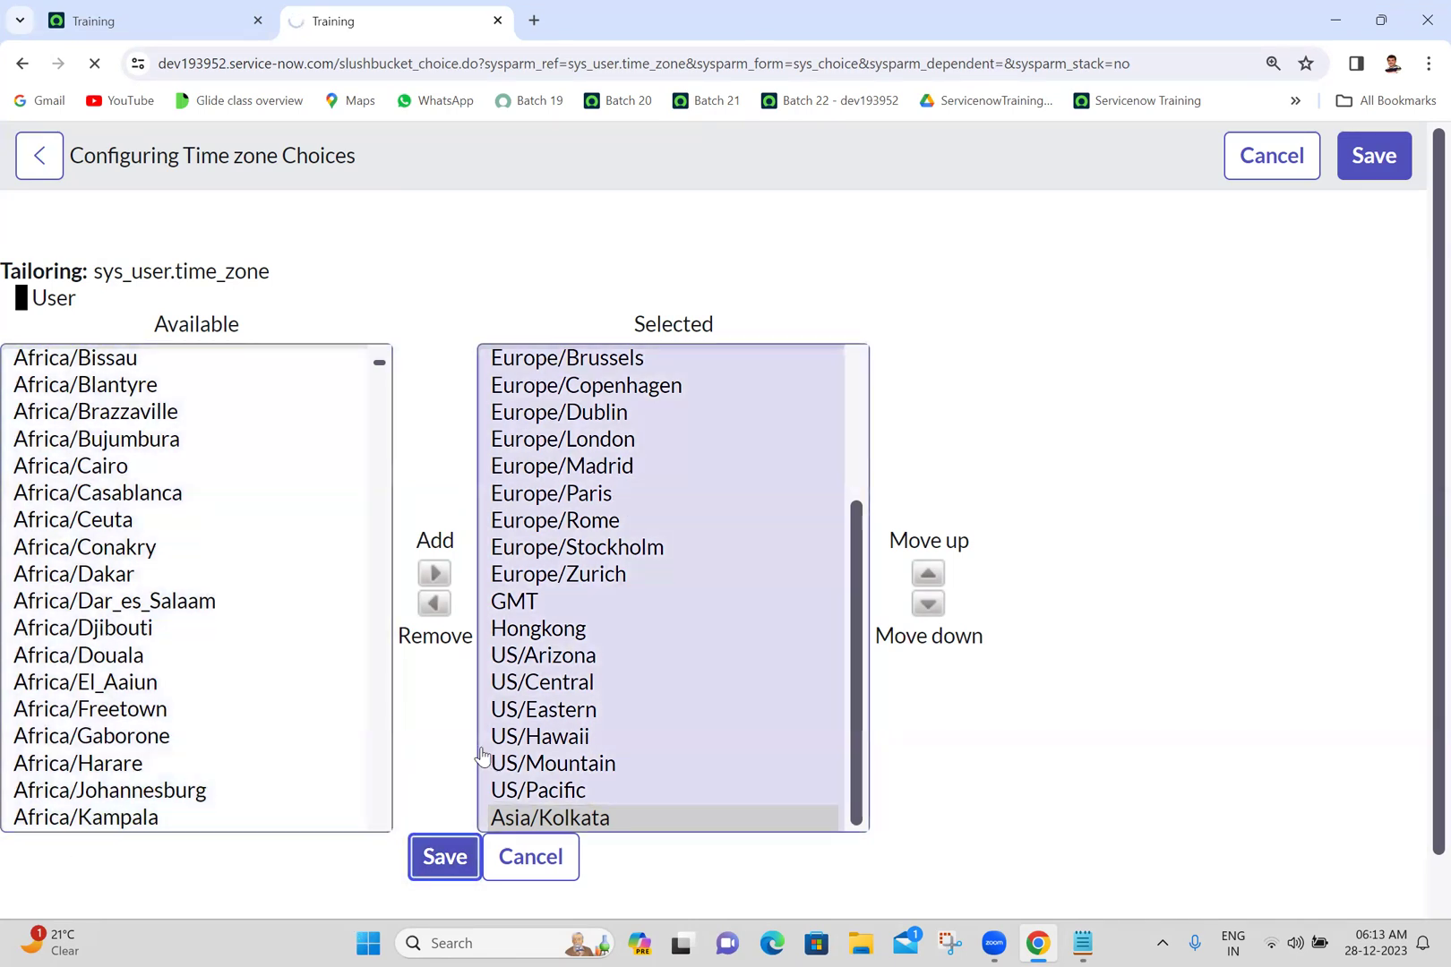
pyautogui.click(324, 584)
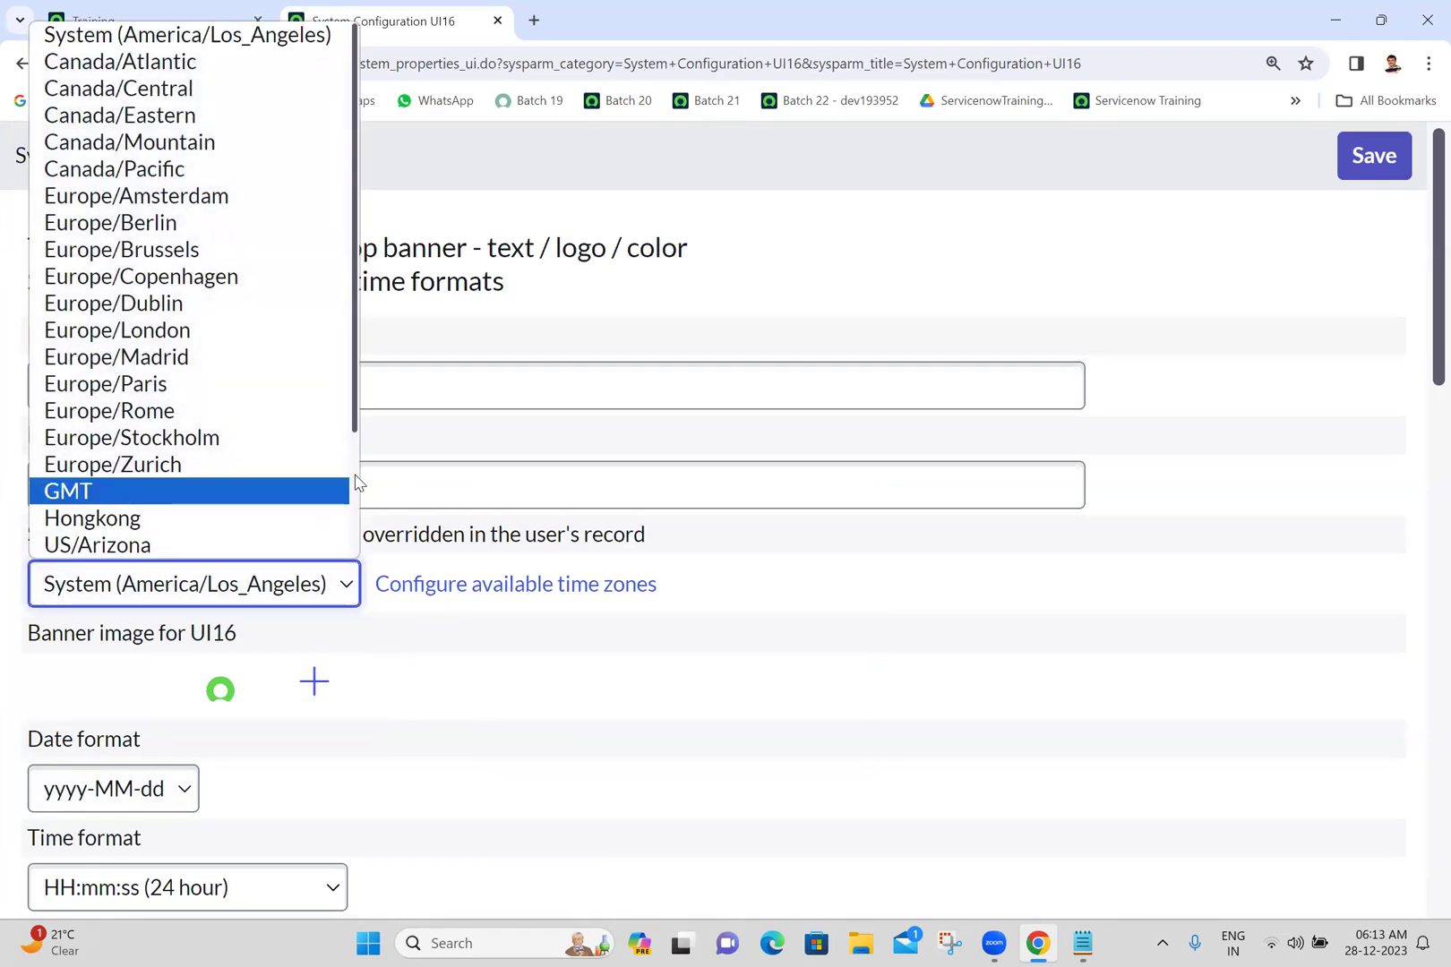
# - Pick Asia/Kolkata as the system timezone for all users on System Configuration
pyautogui.scroll(-3, 356, 483)
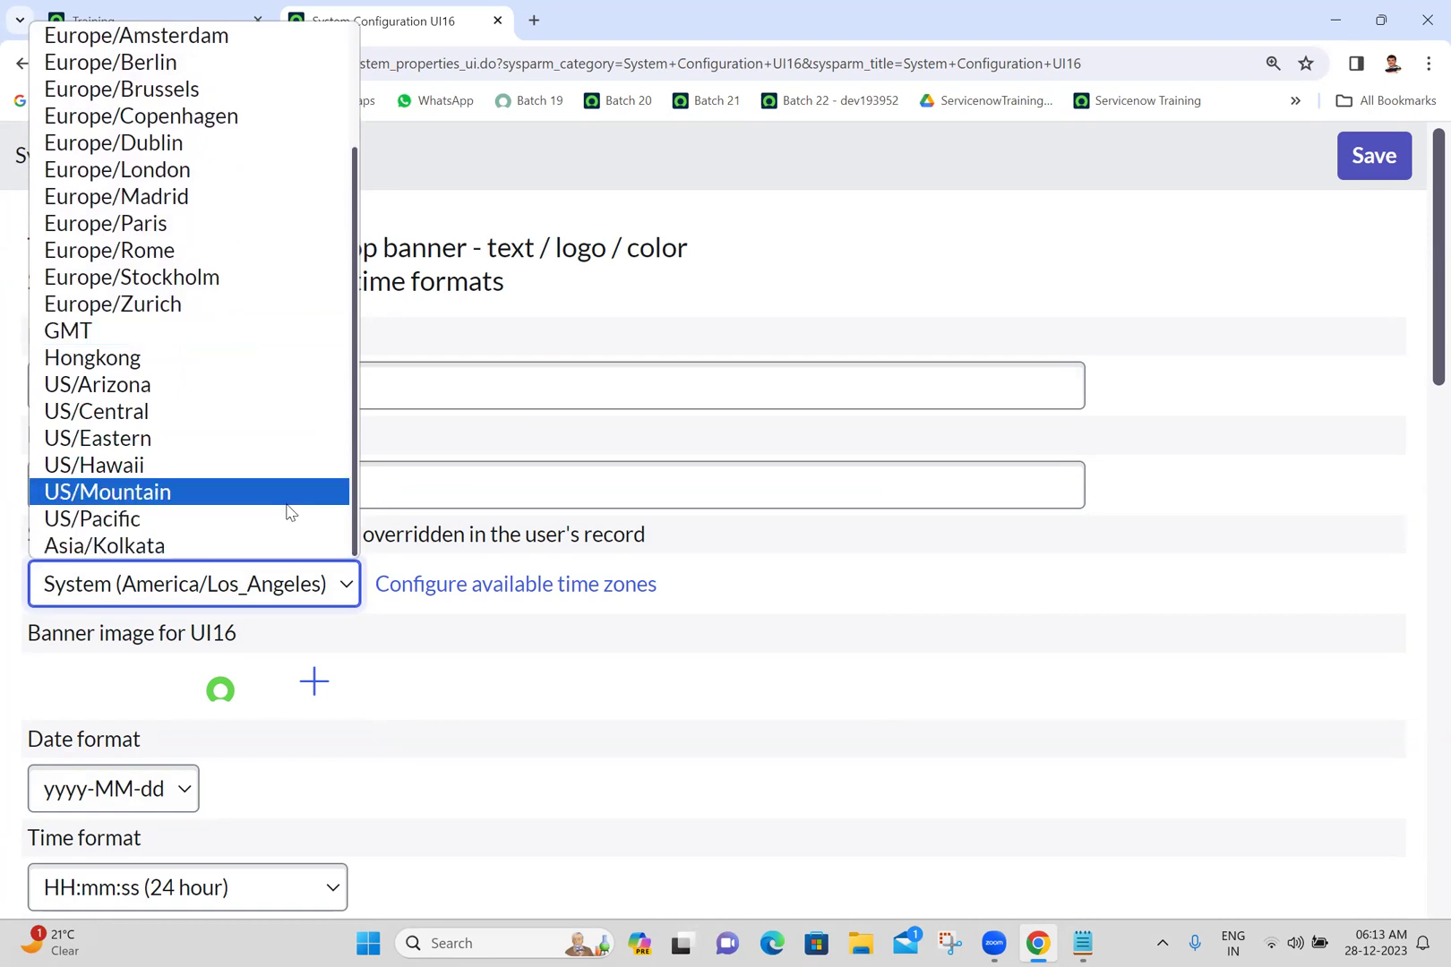
pyautogui.click(994, 720)
pyautogui.click(312, 597)
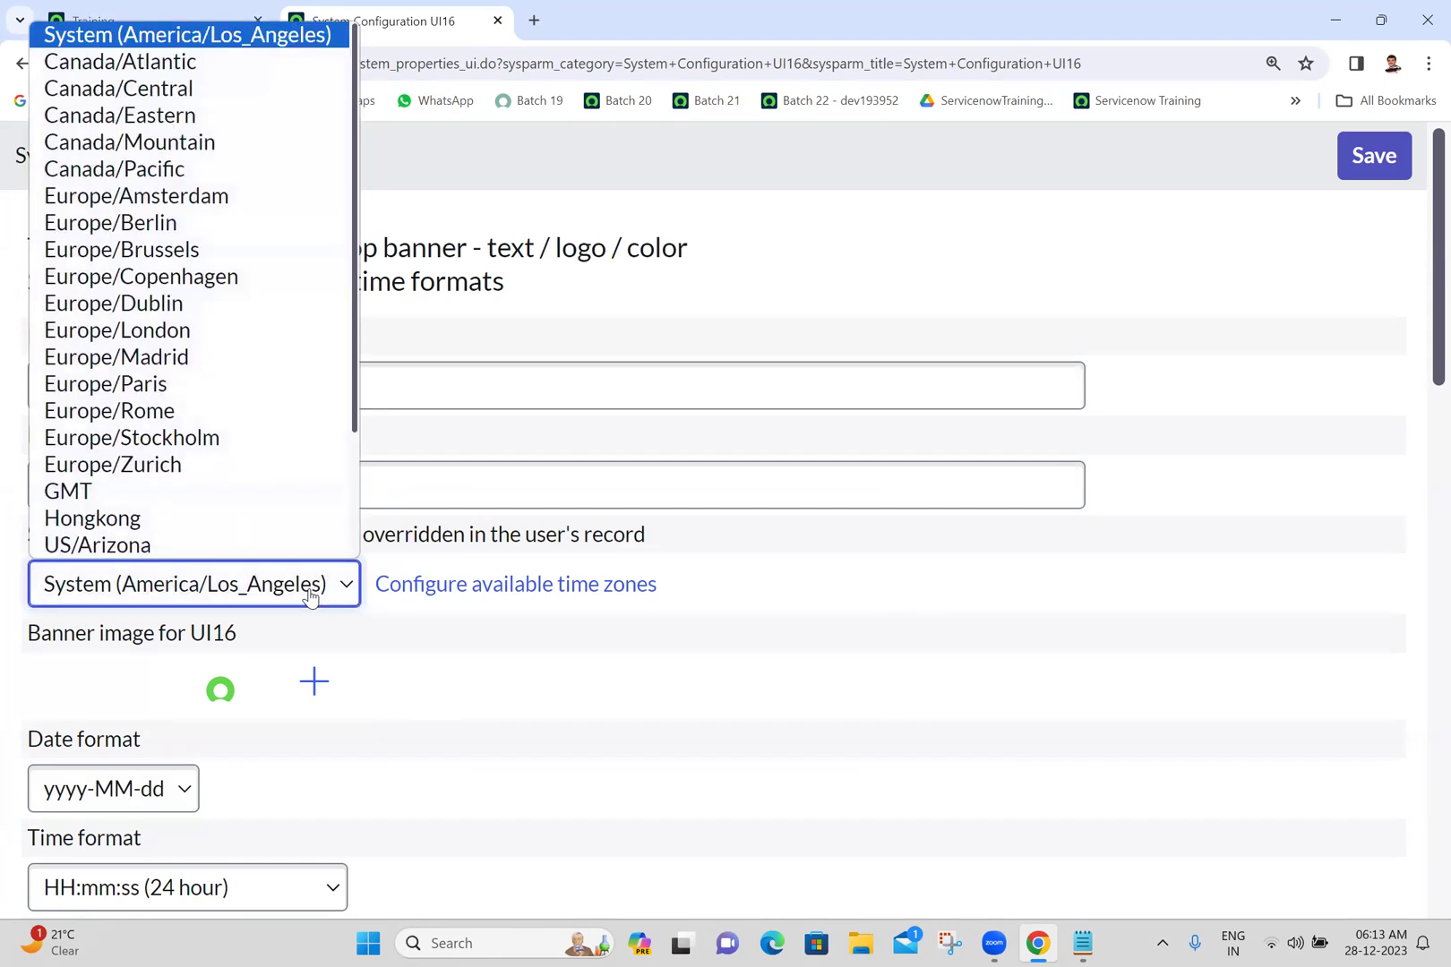
pyautogui.scroll(-2, 224, 524)
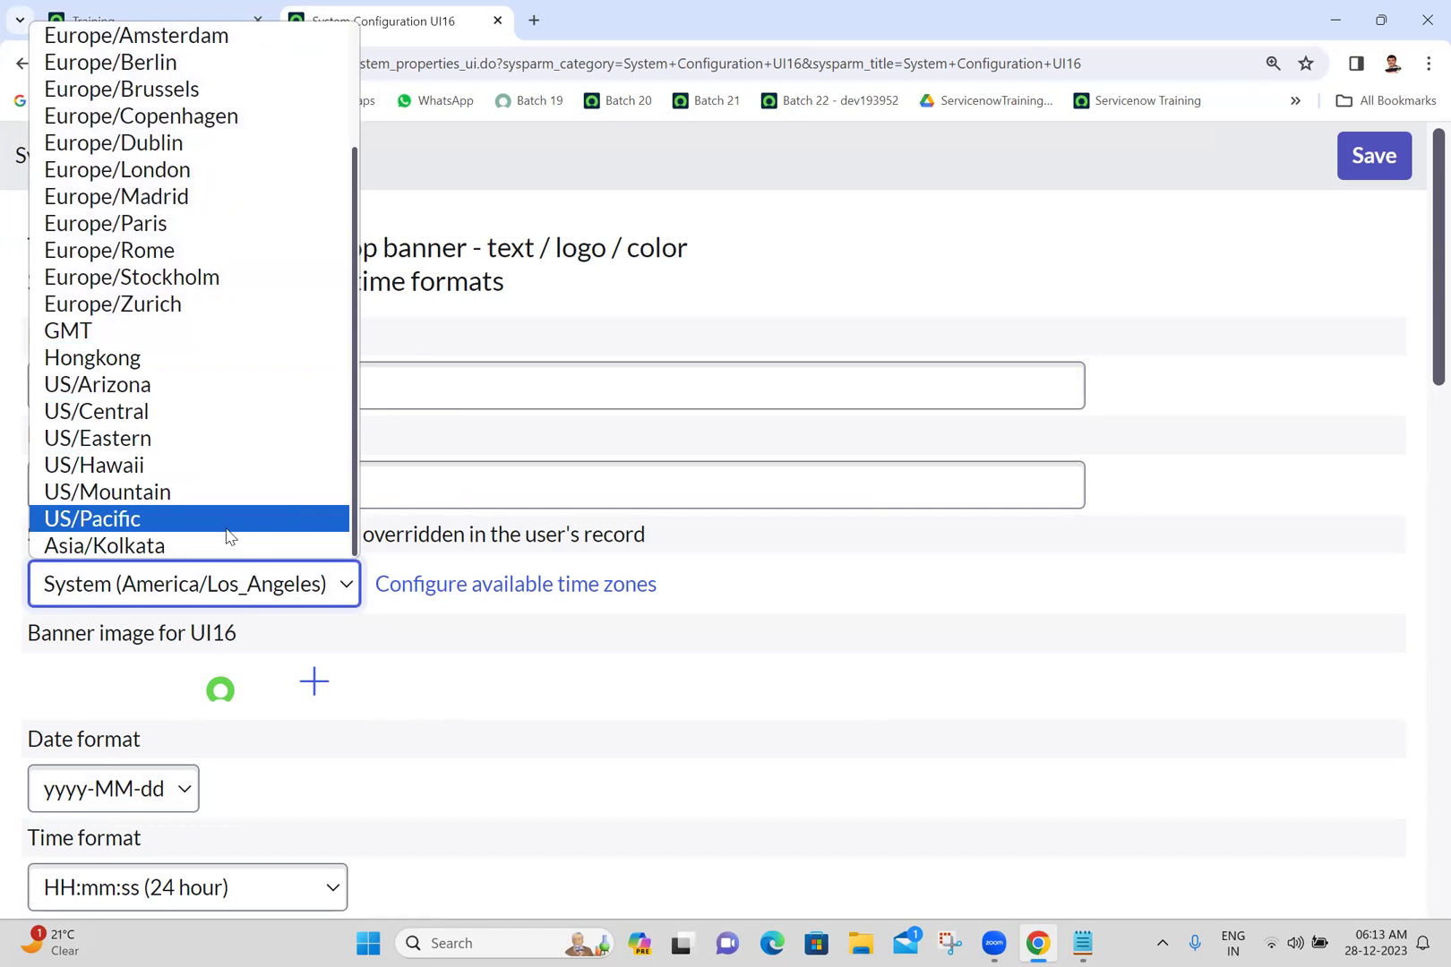
pyautogui.click(221, 550)
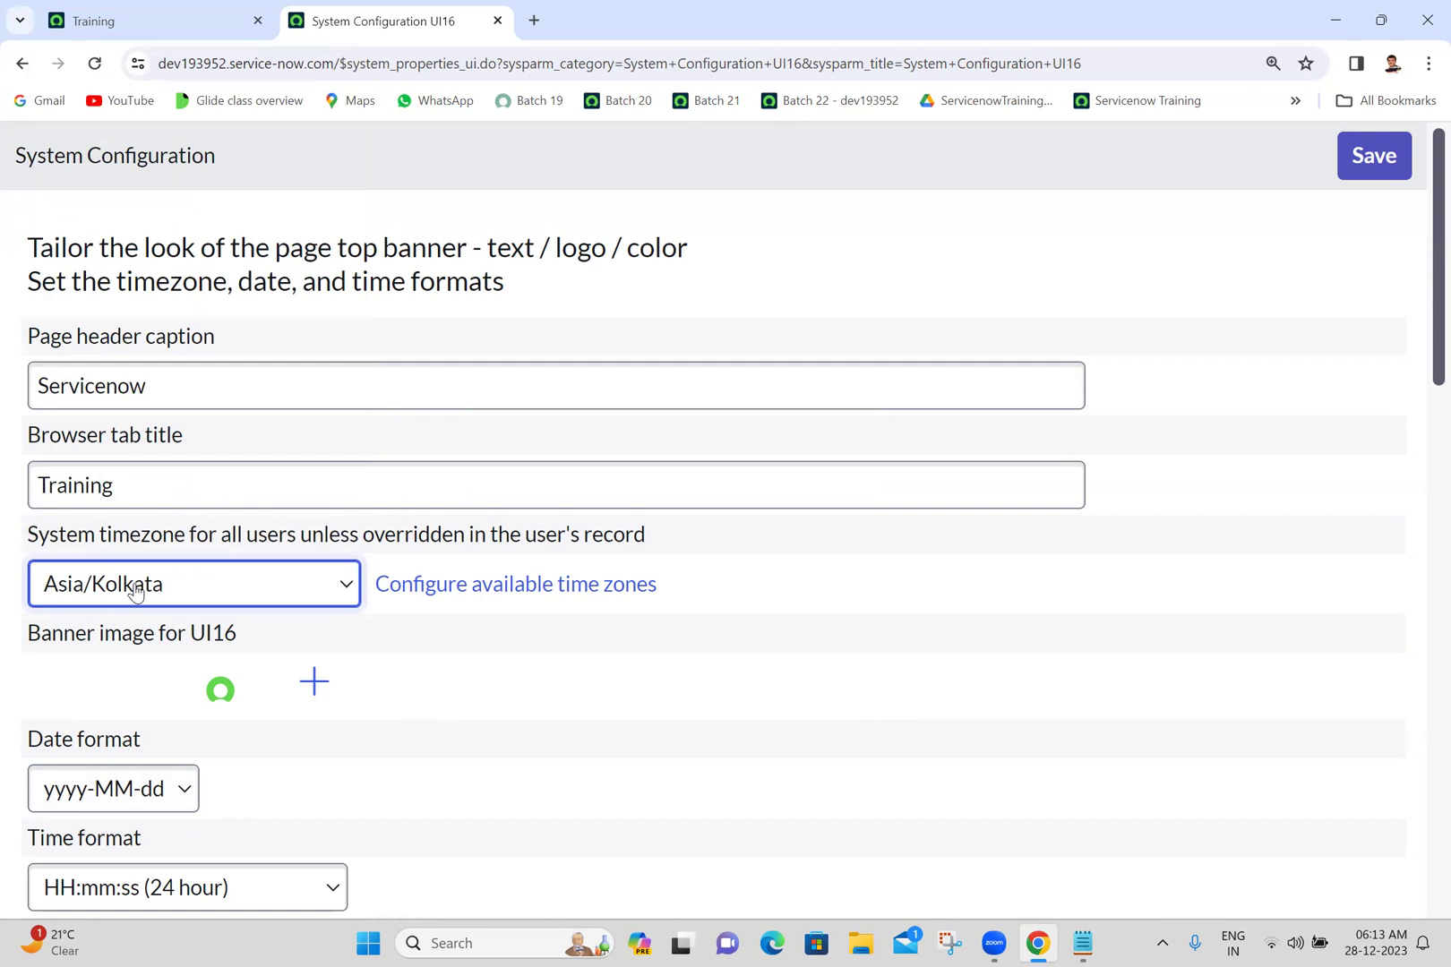
pyautogui.click(675, 837)
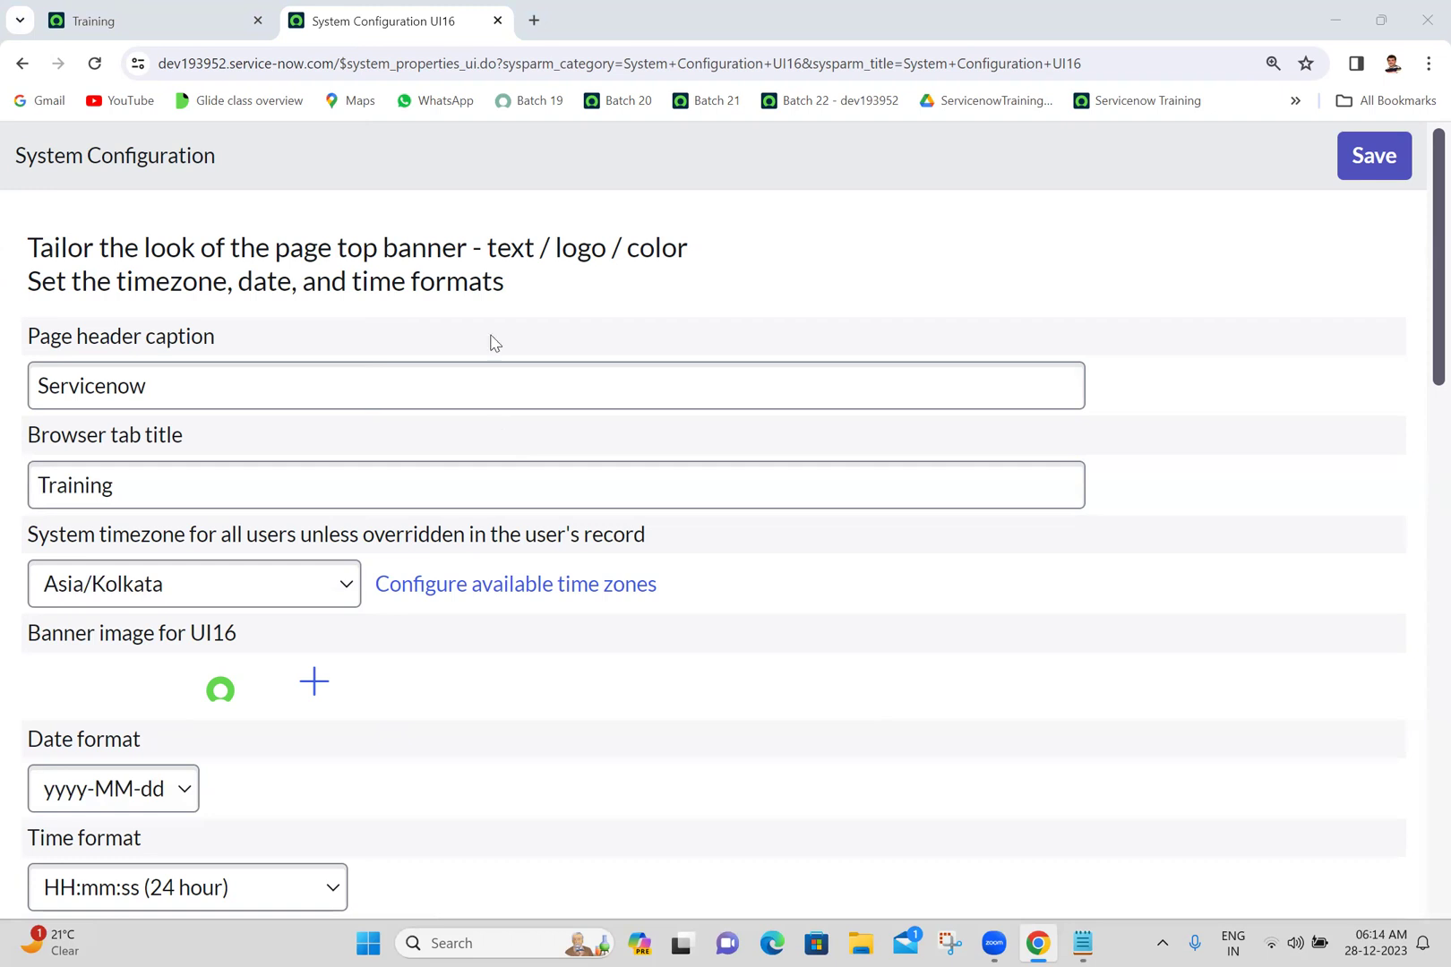
# - Check the system timezone list without changing it, then reload the System Configuration page
pyautogui.click(241, 589)
pyautogui.click(241, 588)
pyautogui.click(928, 3)
pyautogui.click(95, 65)
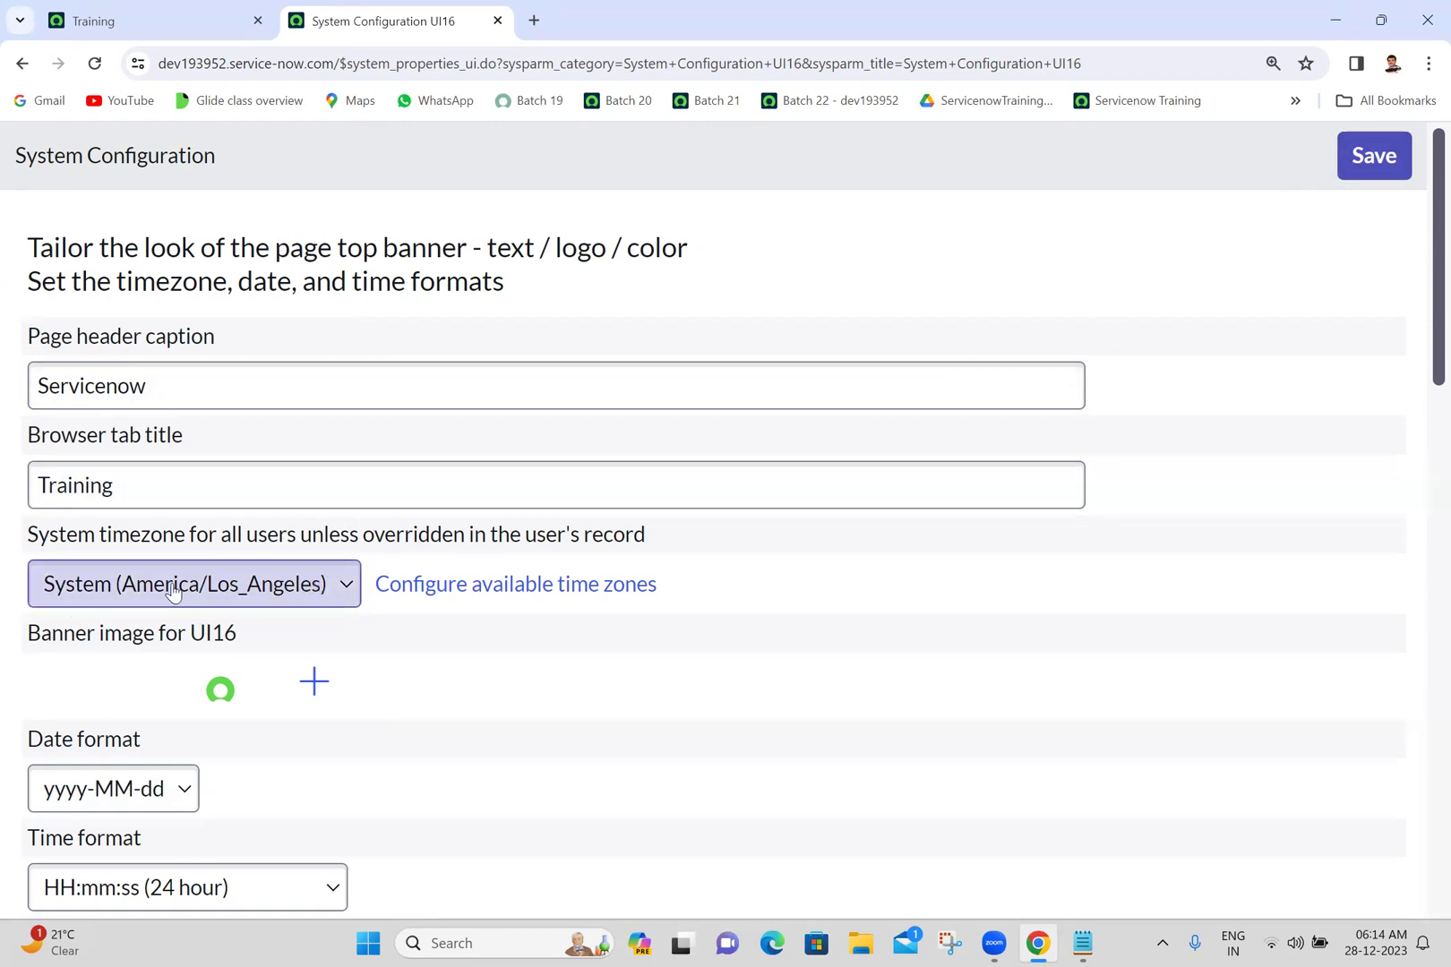
# - Confirm the timezone reverted to America/Los_Angeles and return to the Training tab's Display preferences
pyautogui.click(253, 582)
pyautogui.scroll(-1, 320, 535)
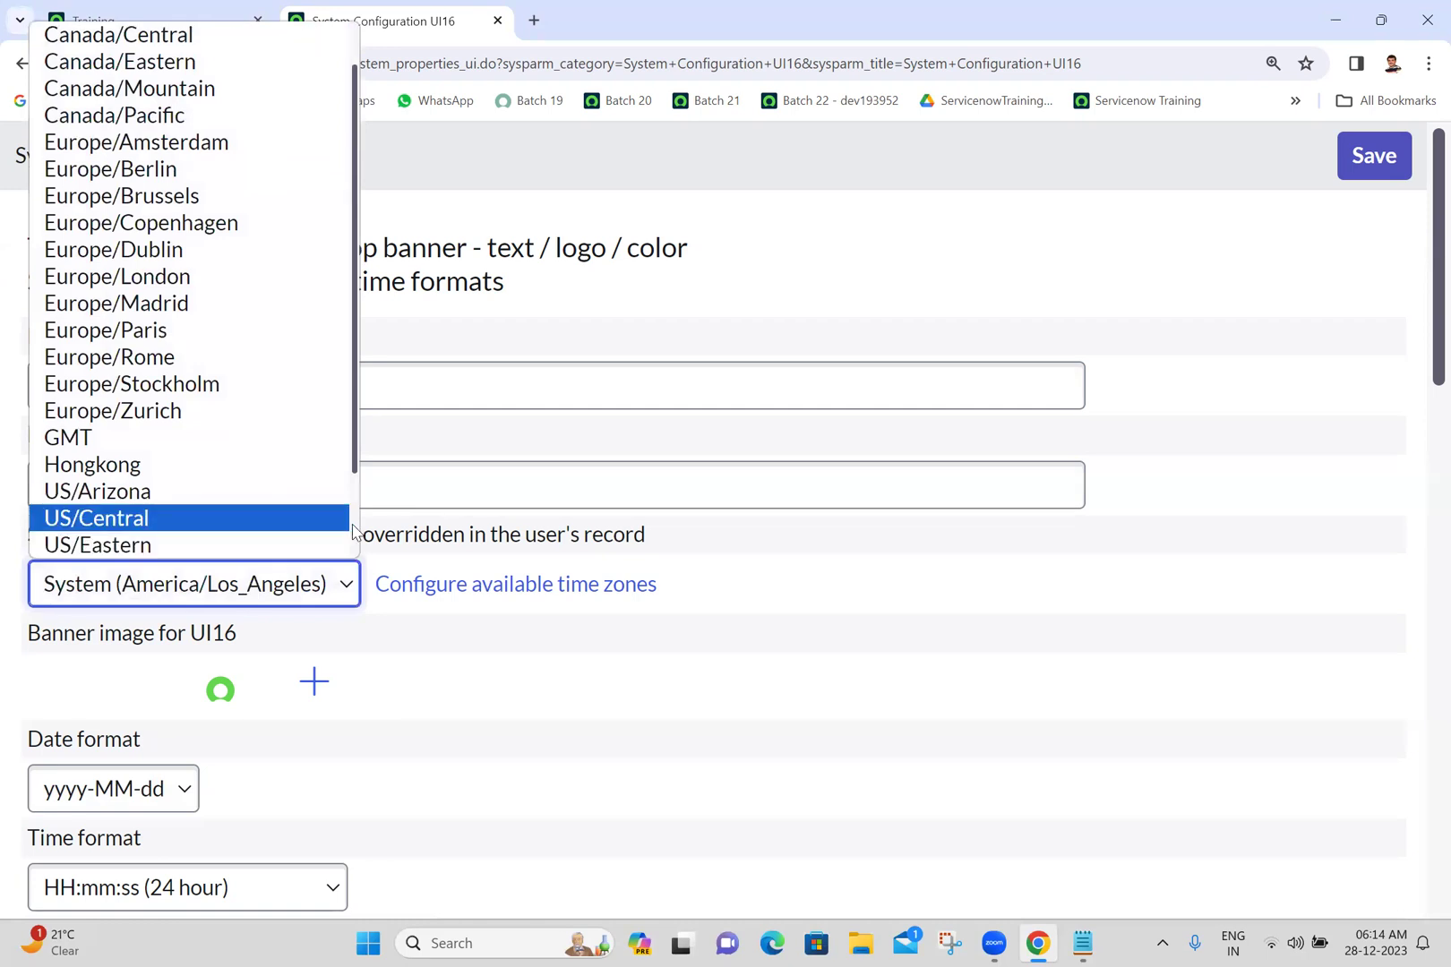
pyautogui.scroll(-2, 354, 533)
pyautogui.click(767, 584)
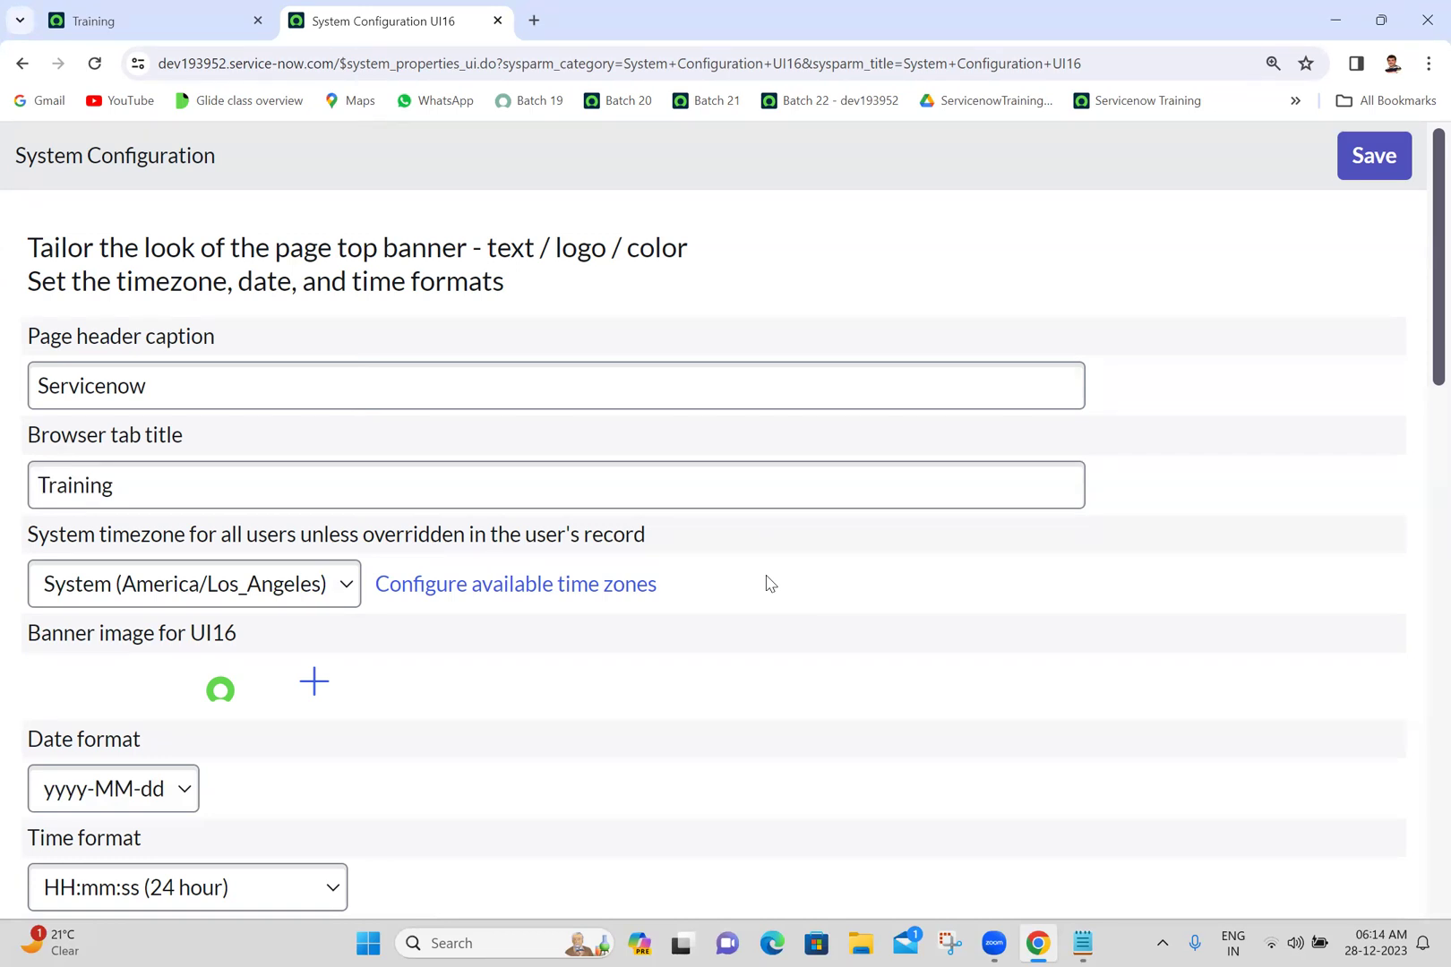
pyautogui.click(123, 19)
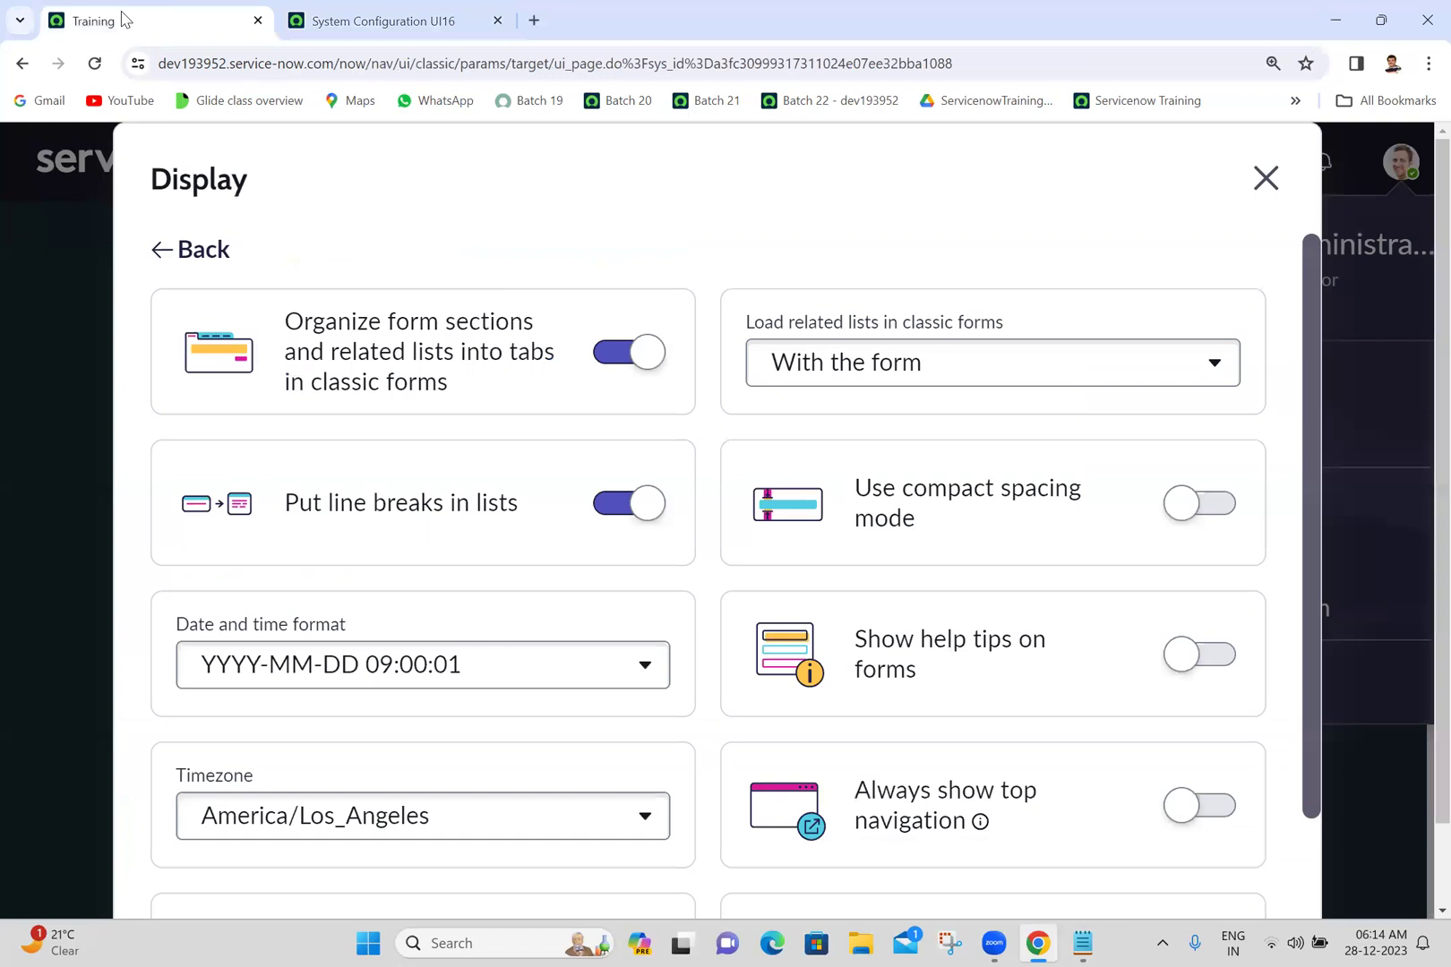
# - Close the Display preferences dialog and reopen it from the user Preferences
pyautogui.click(1266, 177)
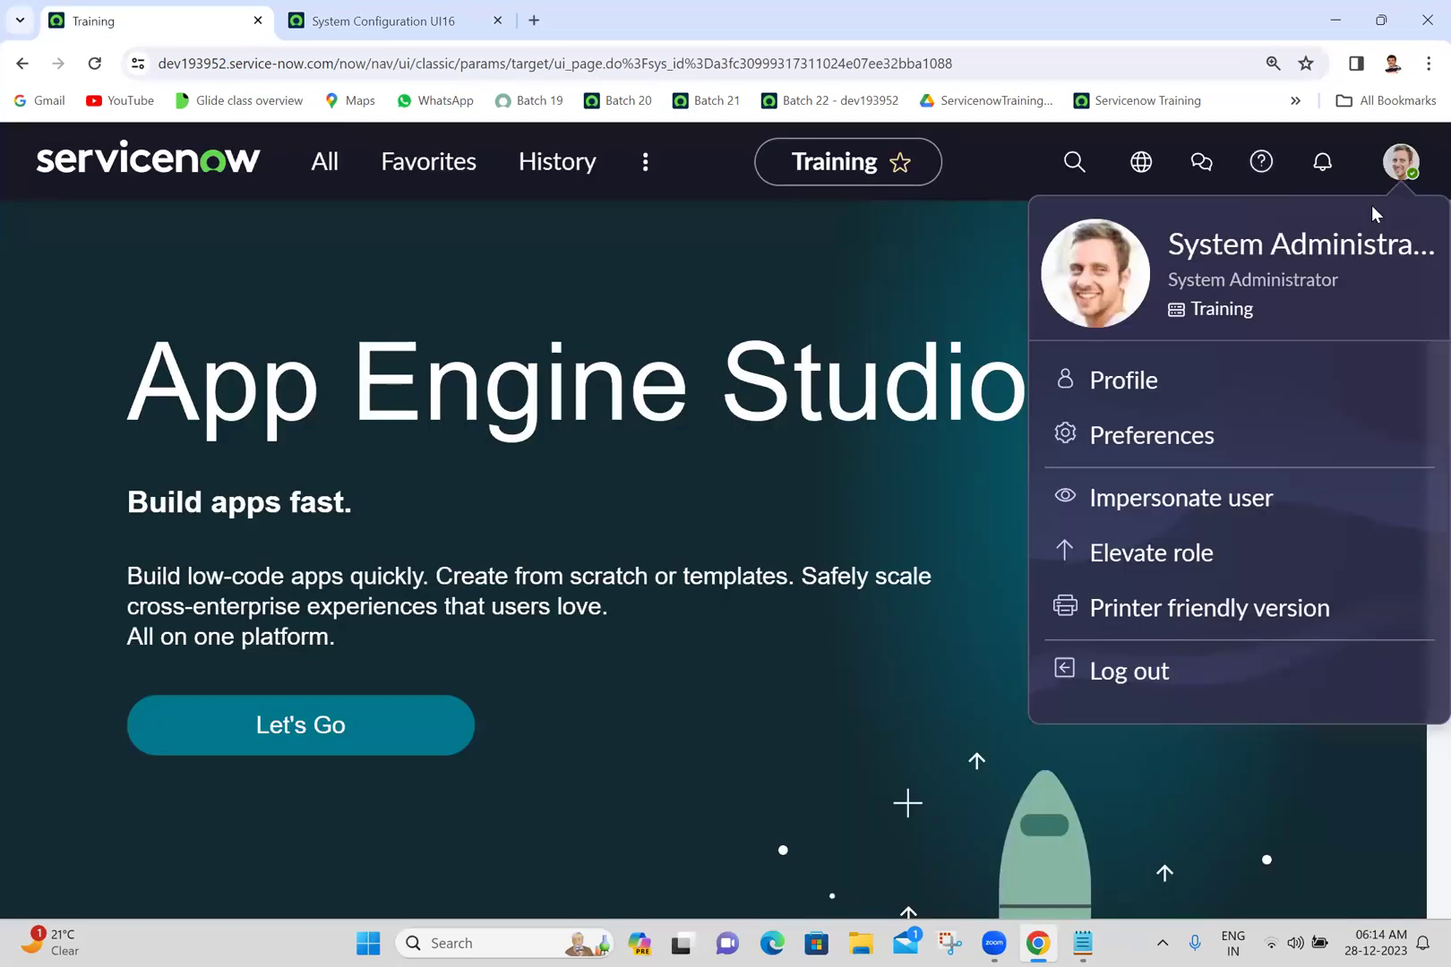
pyautogui.click(1150, 456)
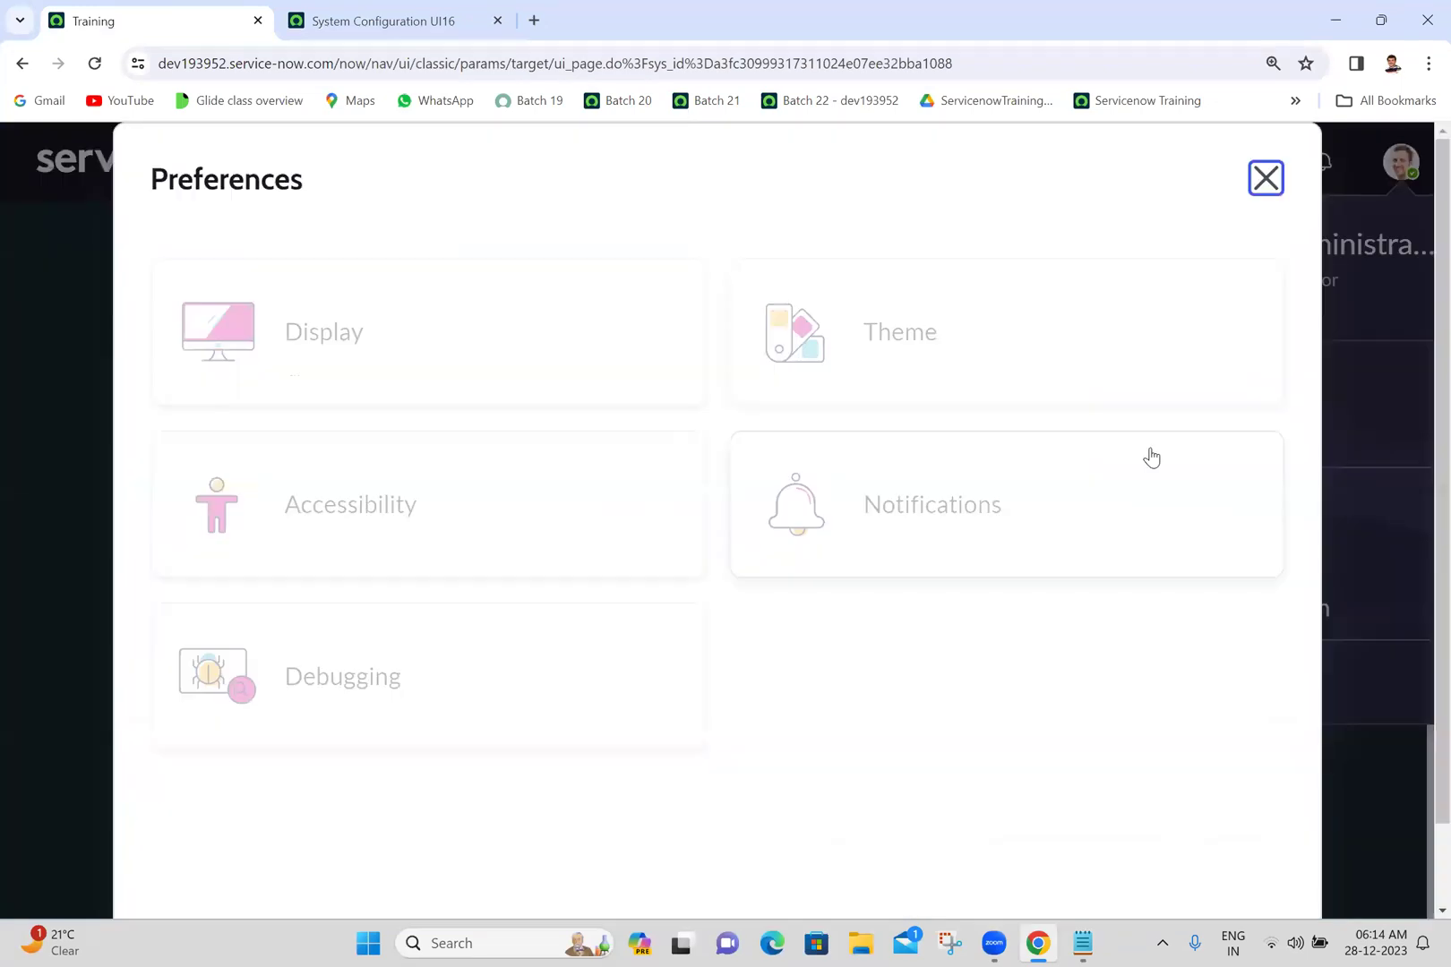
pyautogui.click(414, 324)
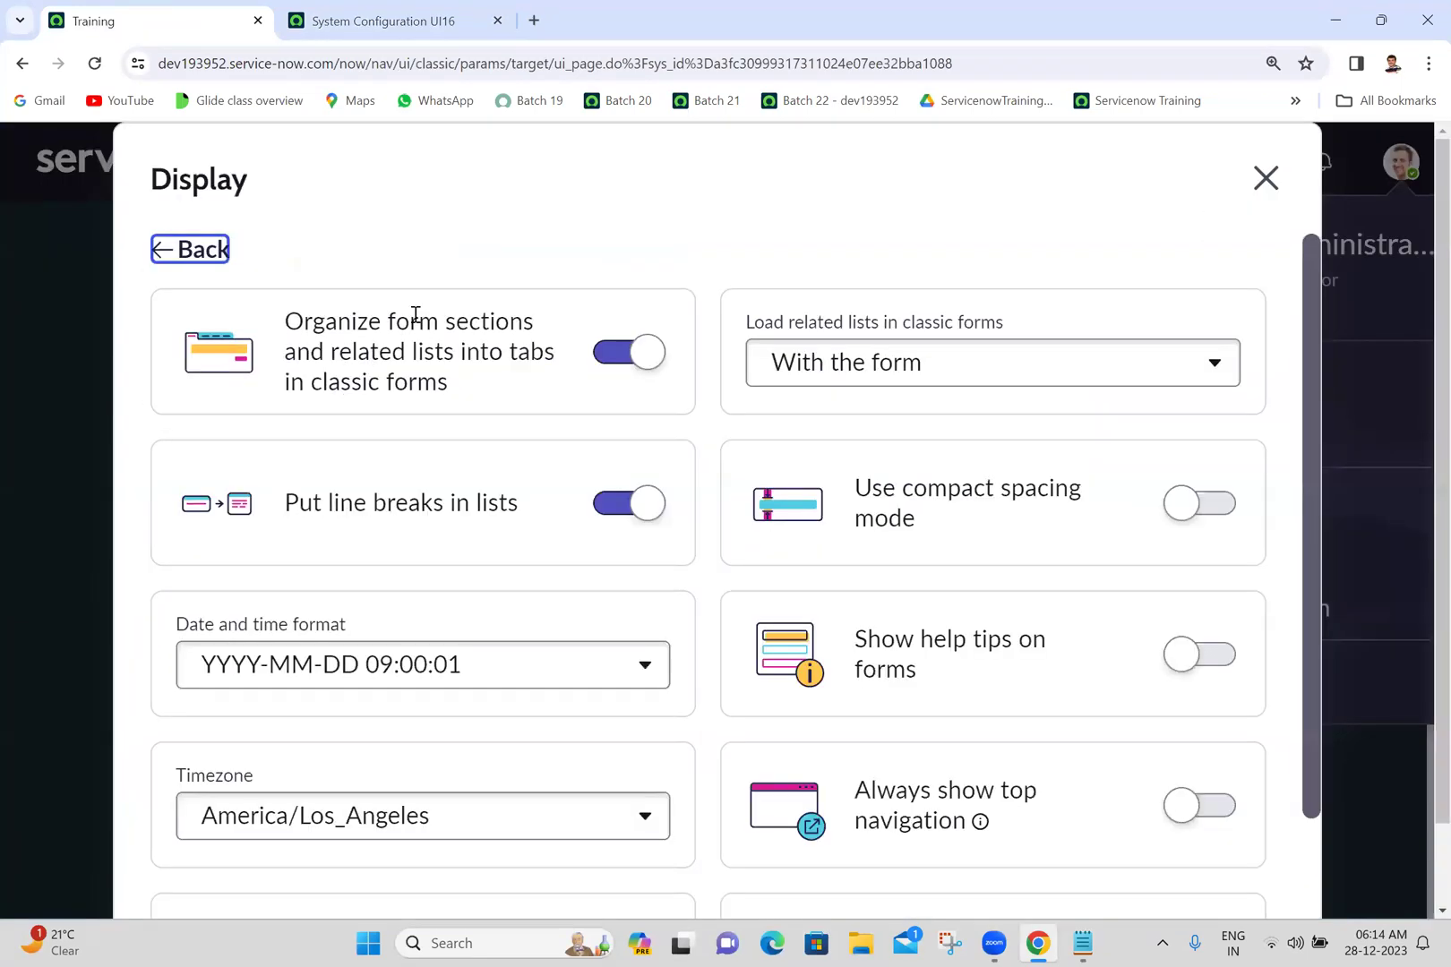
# - Search the personal Timezone list for 'as', then reload the Training page
pyautogui.click(312, 824)
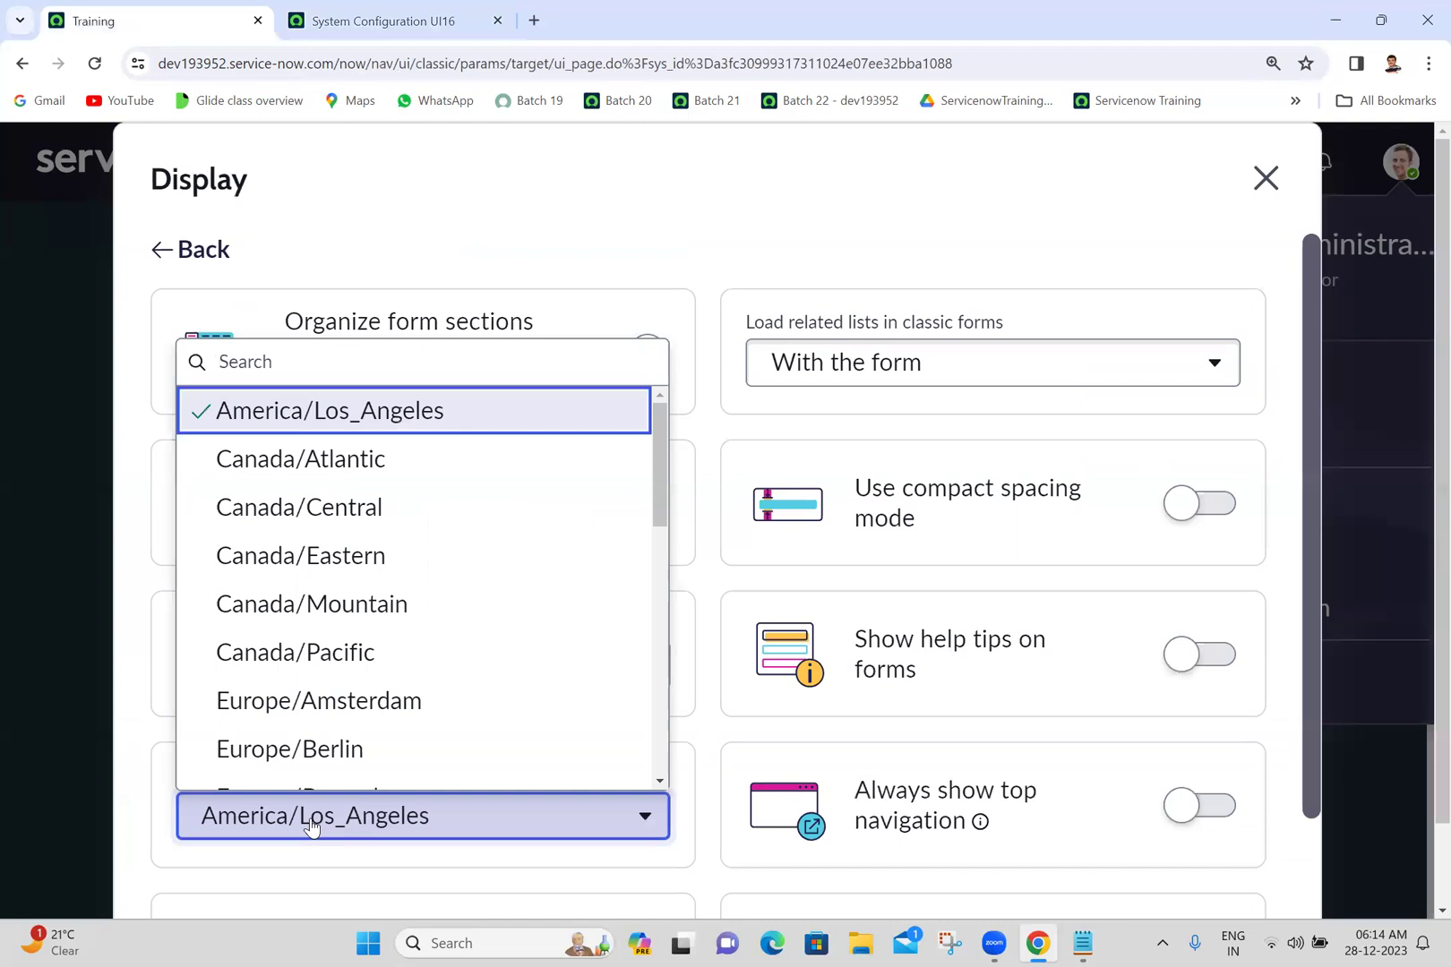
pyautogui.scroll(-1, 495, 572)
pyautogui.scroll(1, 659, 407)
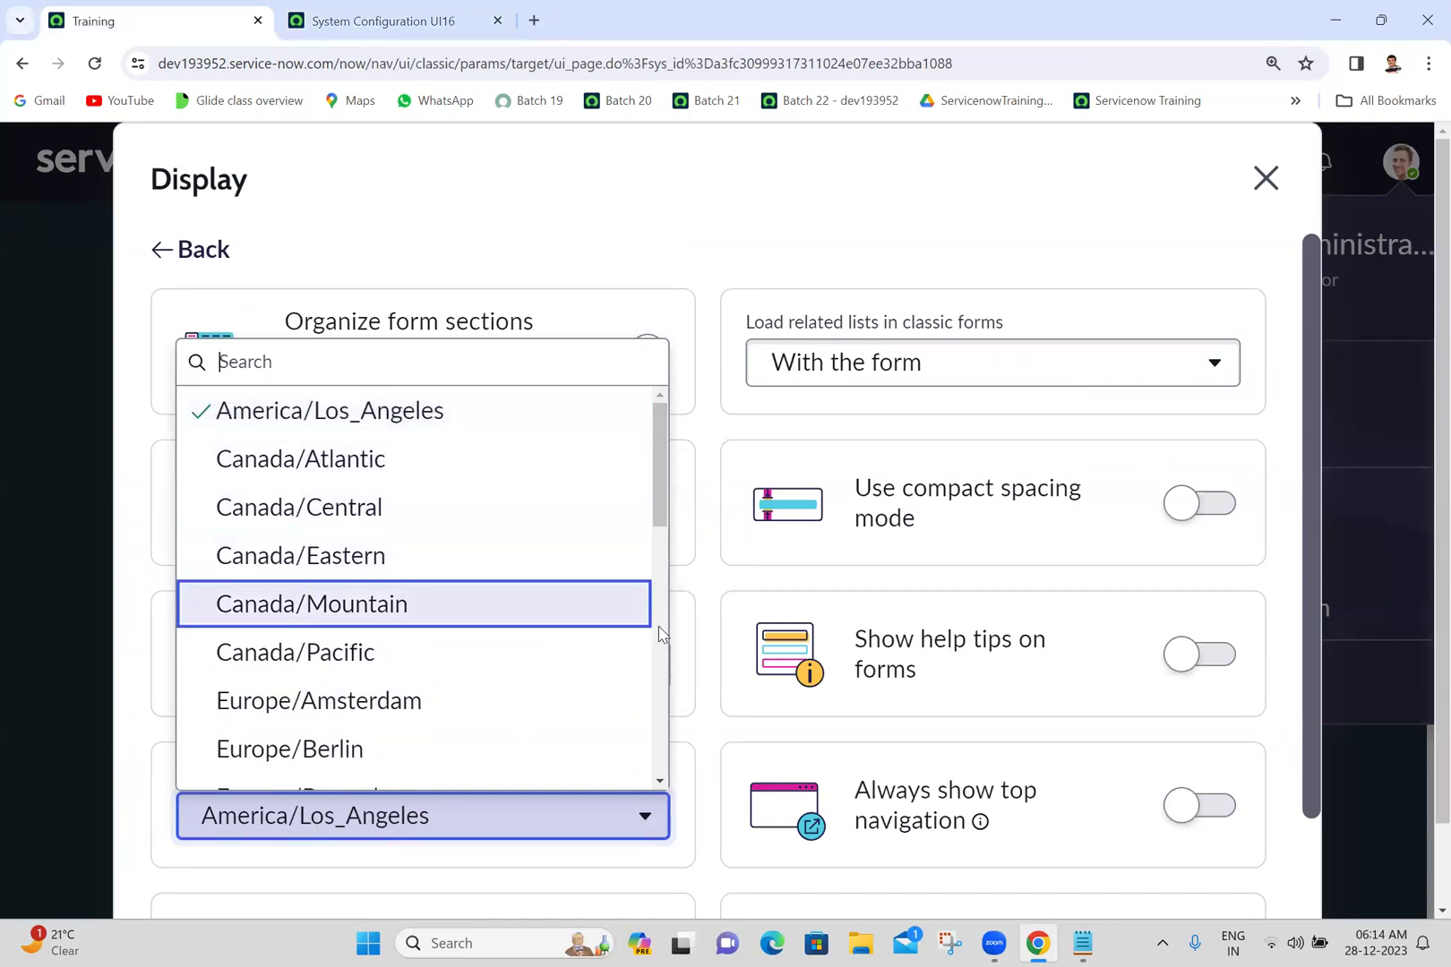
pyautogui.scroll(-9, 659, 634)
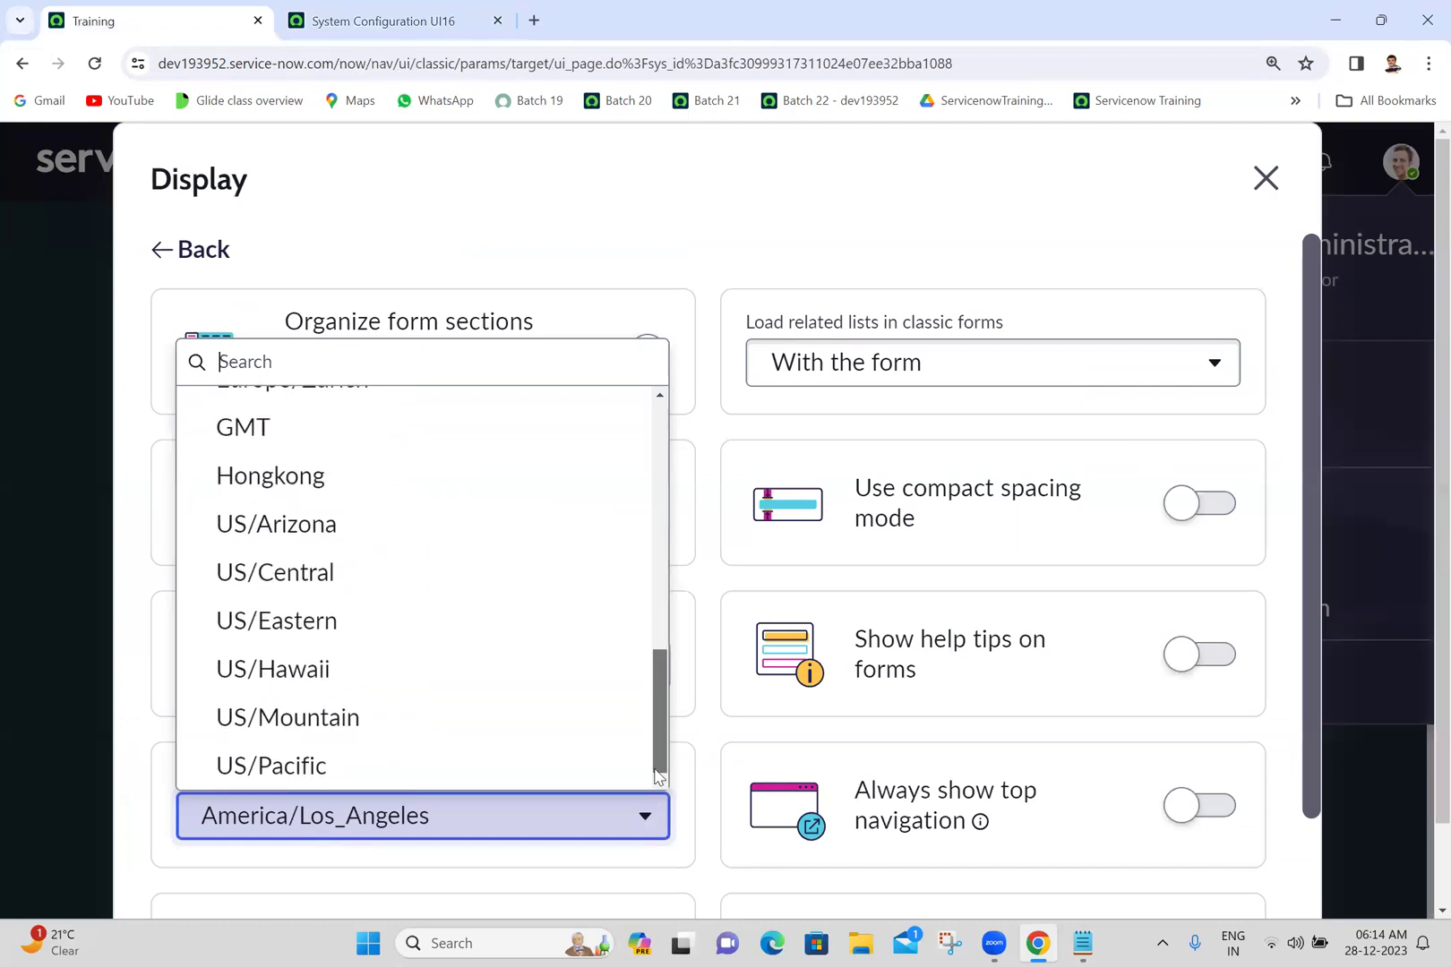
pyautogui.scroll(9, 659, 775)
pyautogui.scroll(-3, 512, 411)
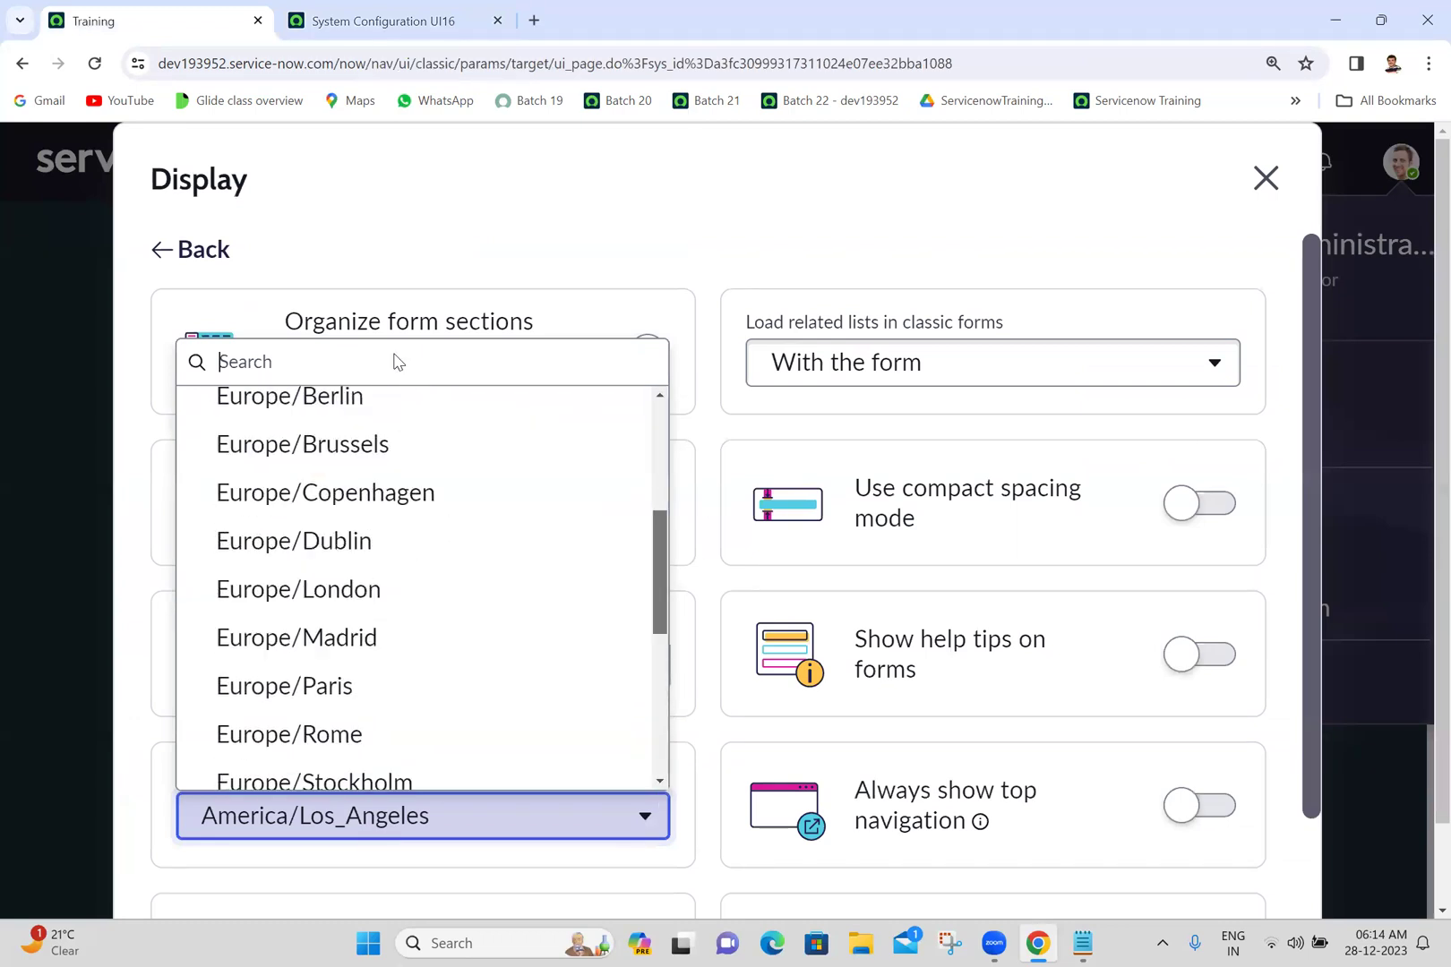
pyautogui.write('as')
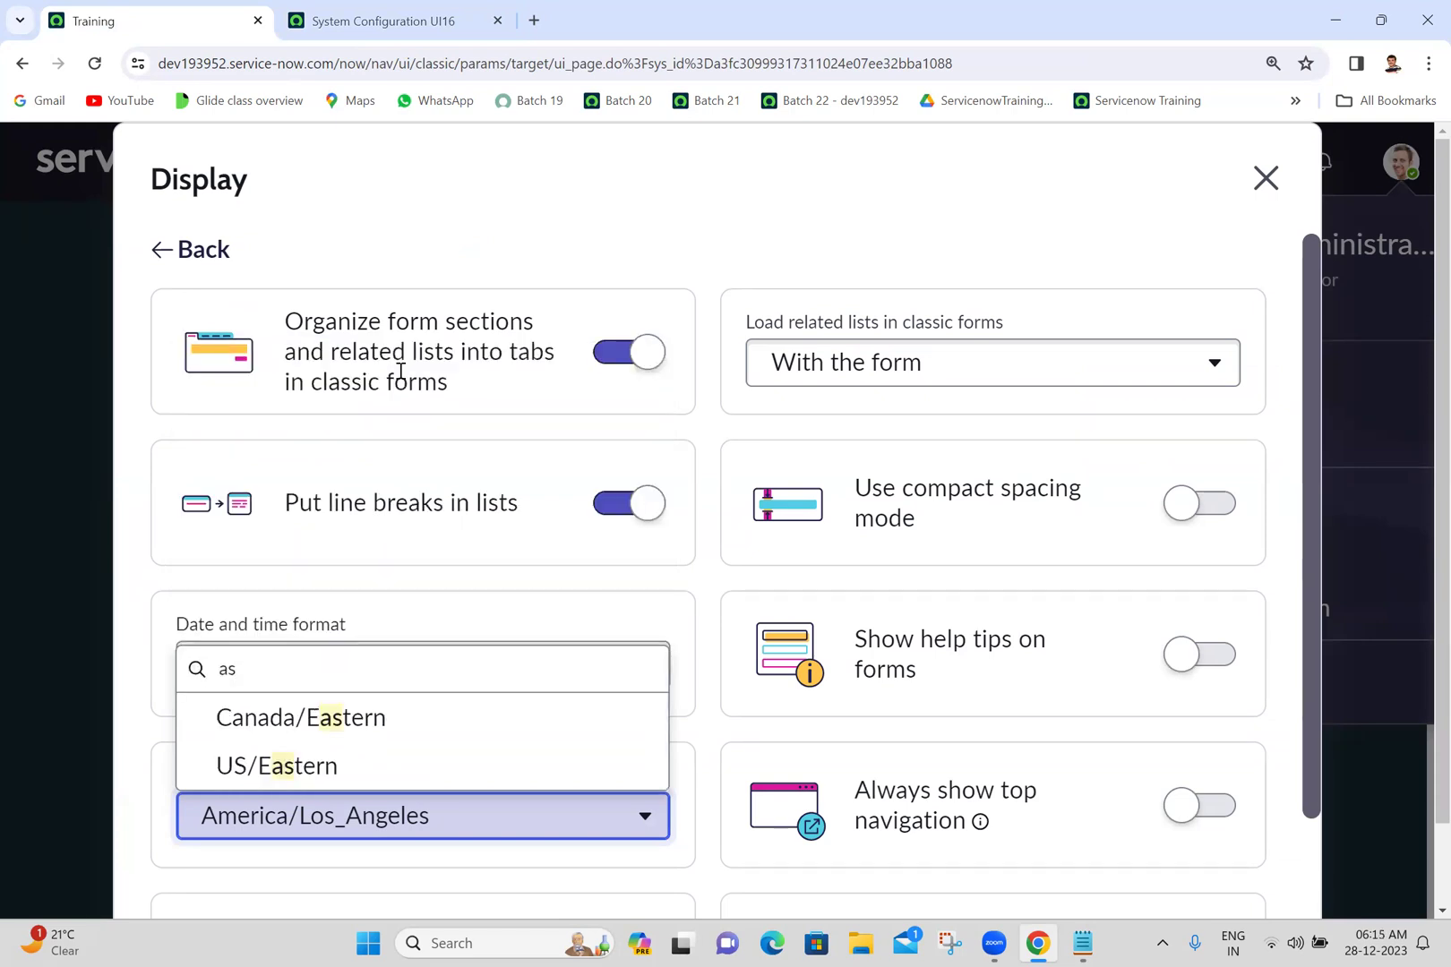
pyautogui.click(95, 64)
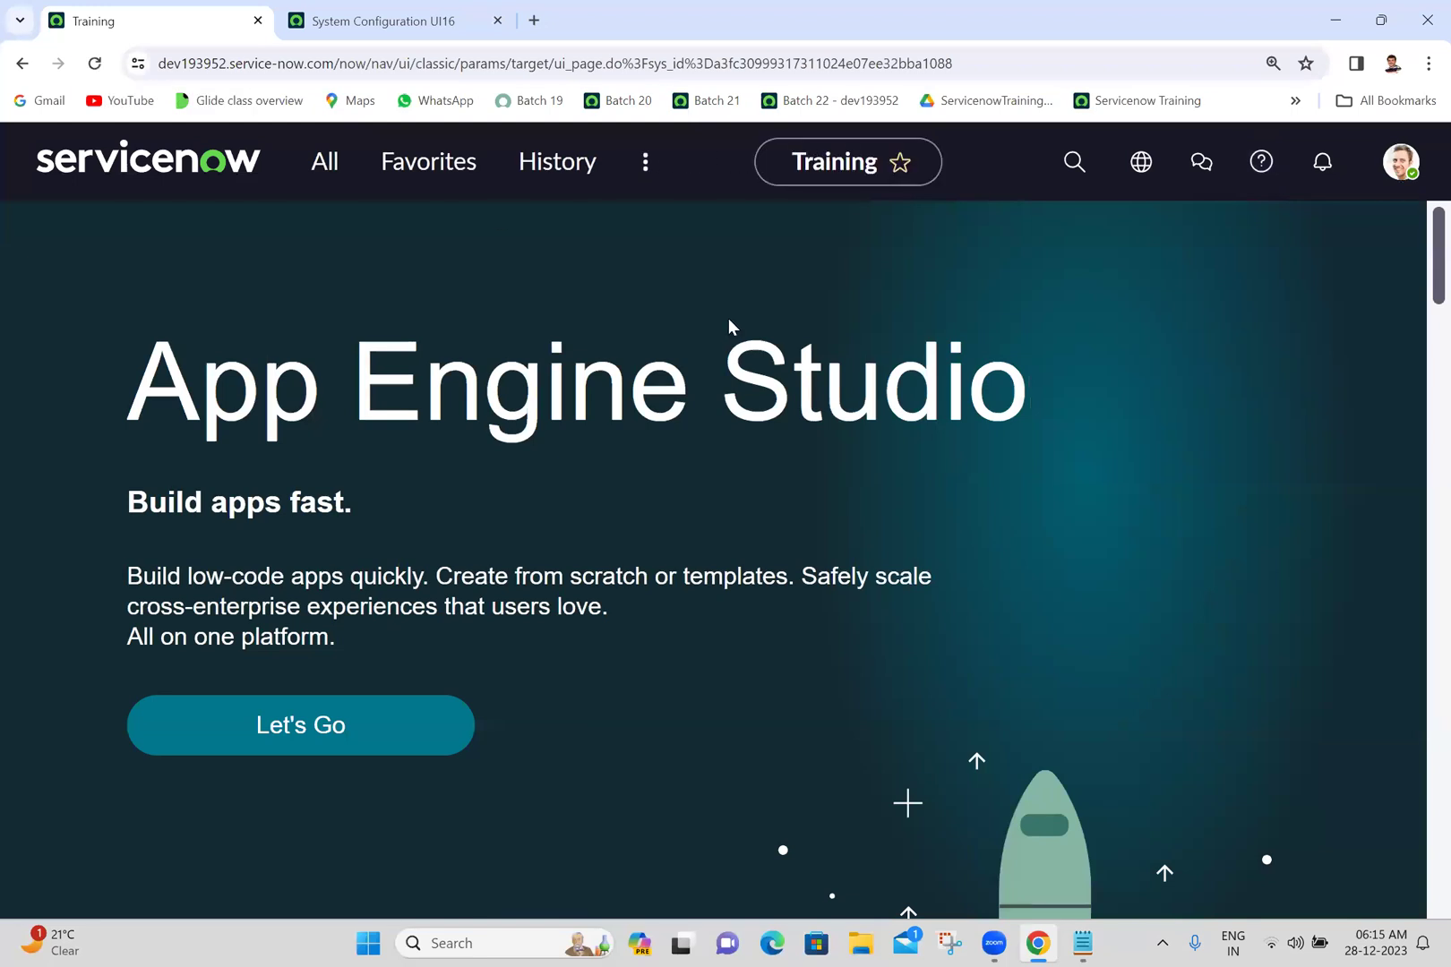
# - Set the personal Display timezone to Asia/Kolkata and close the Display preferences
pyautogui.click(1400, 164)
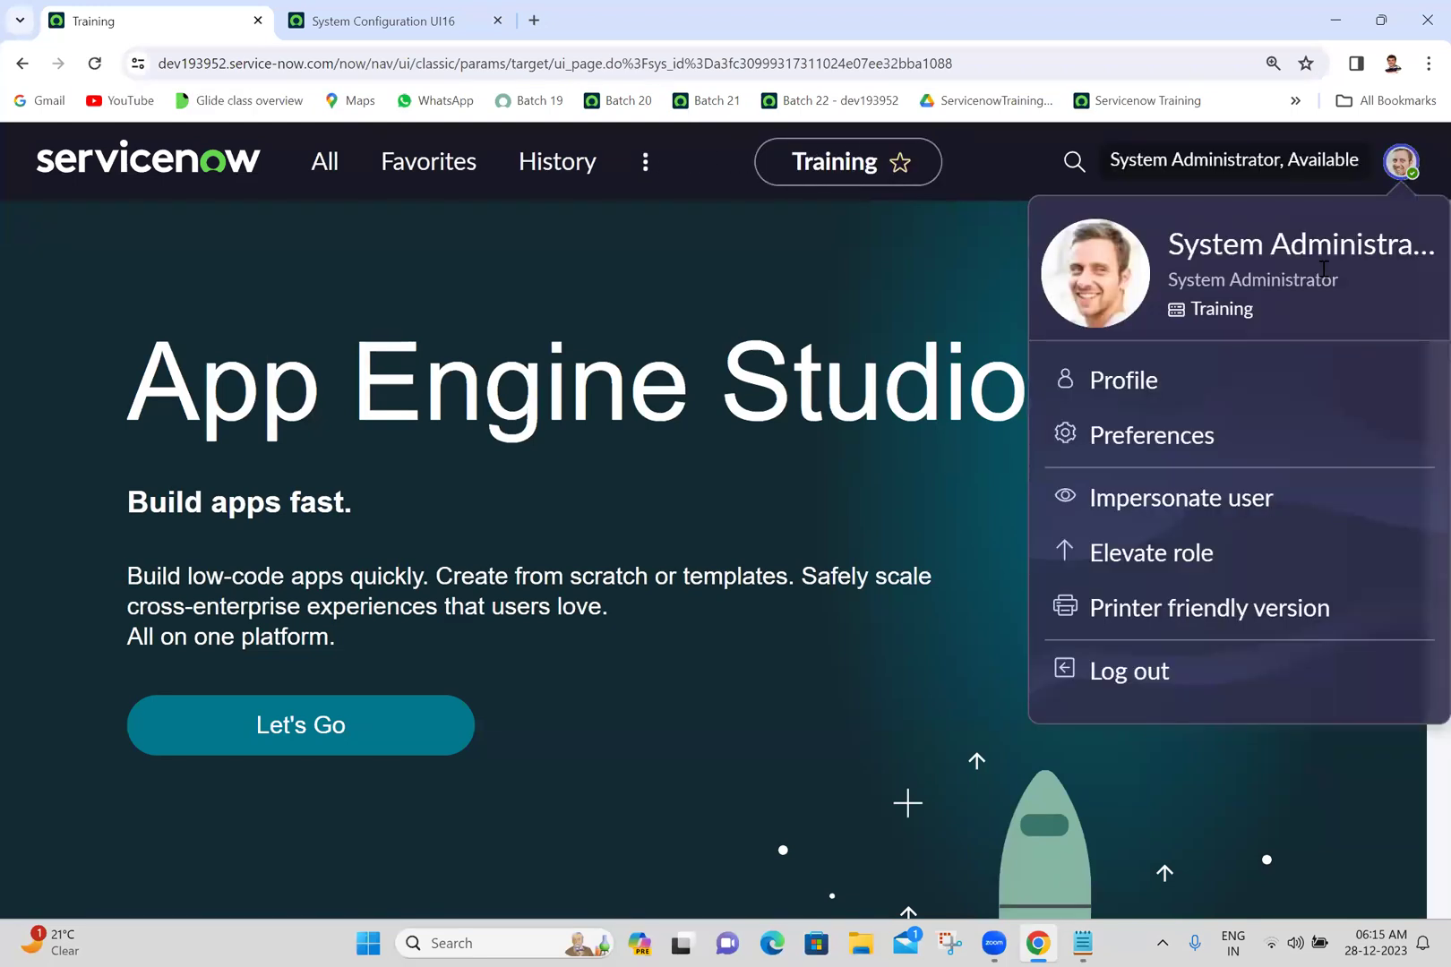
pyautogui.click(1161, 437)
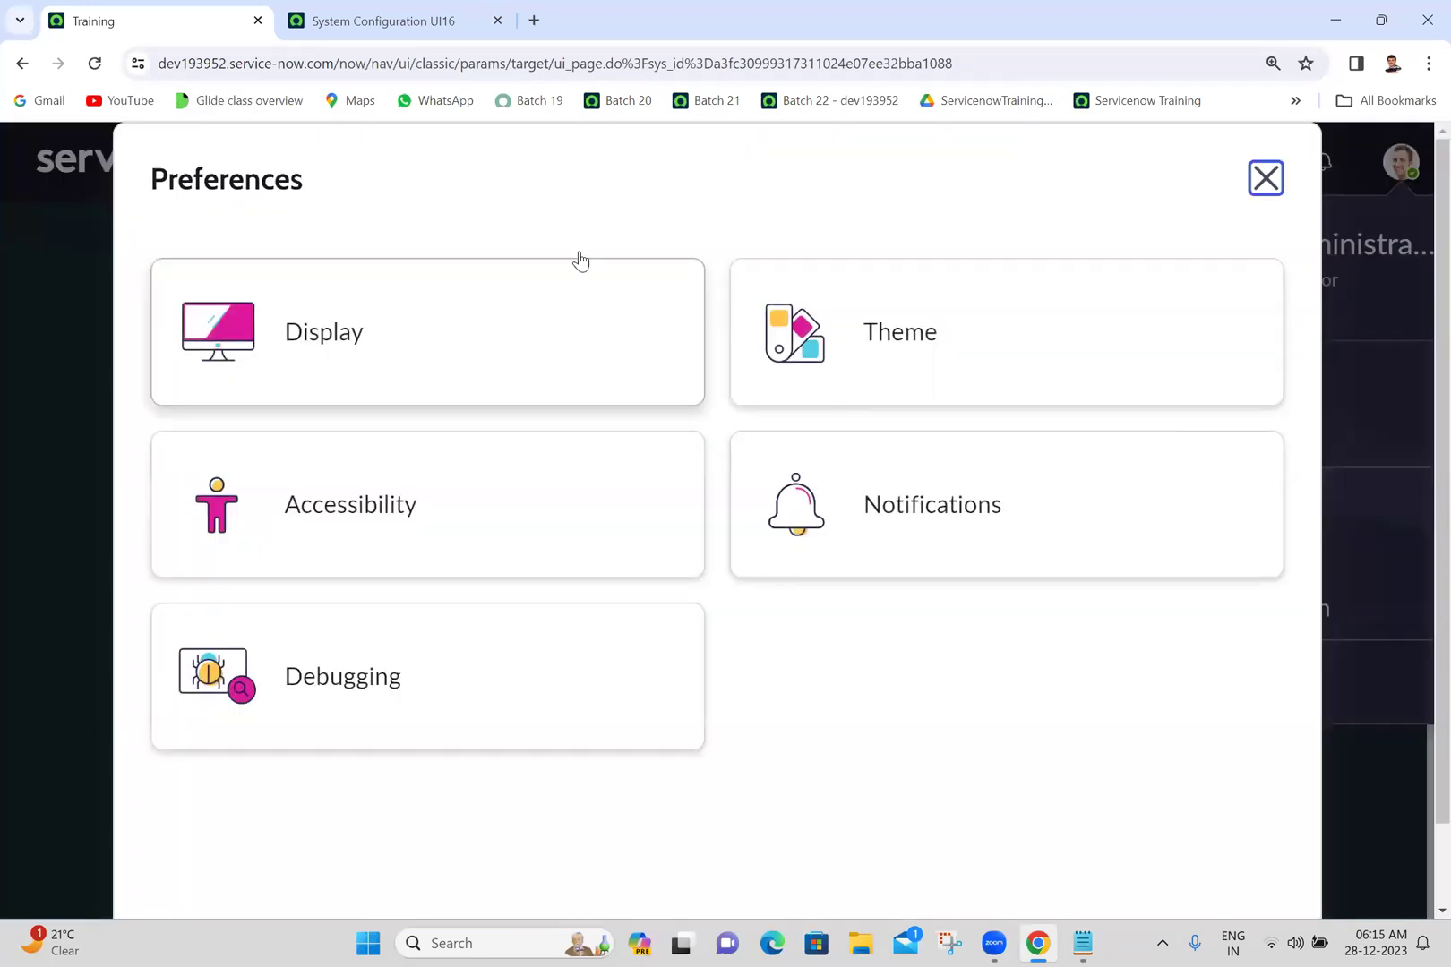
pyautogui.click(376, 403)
pyautogui.click(296, 815)
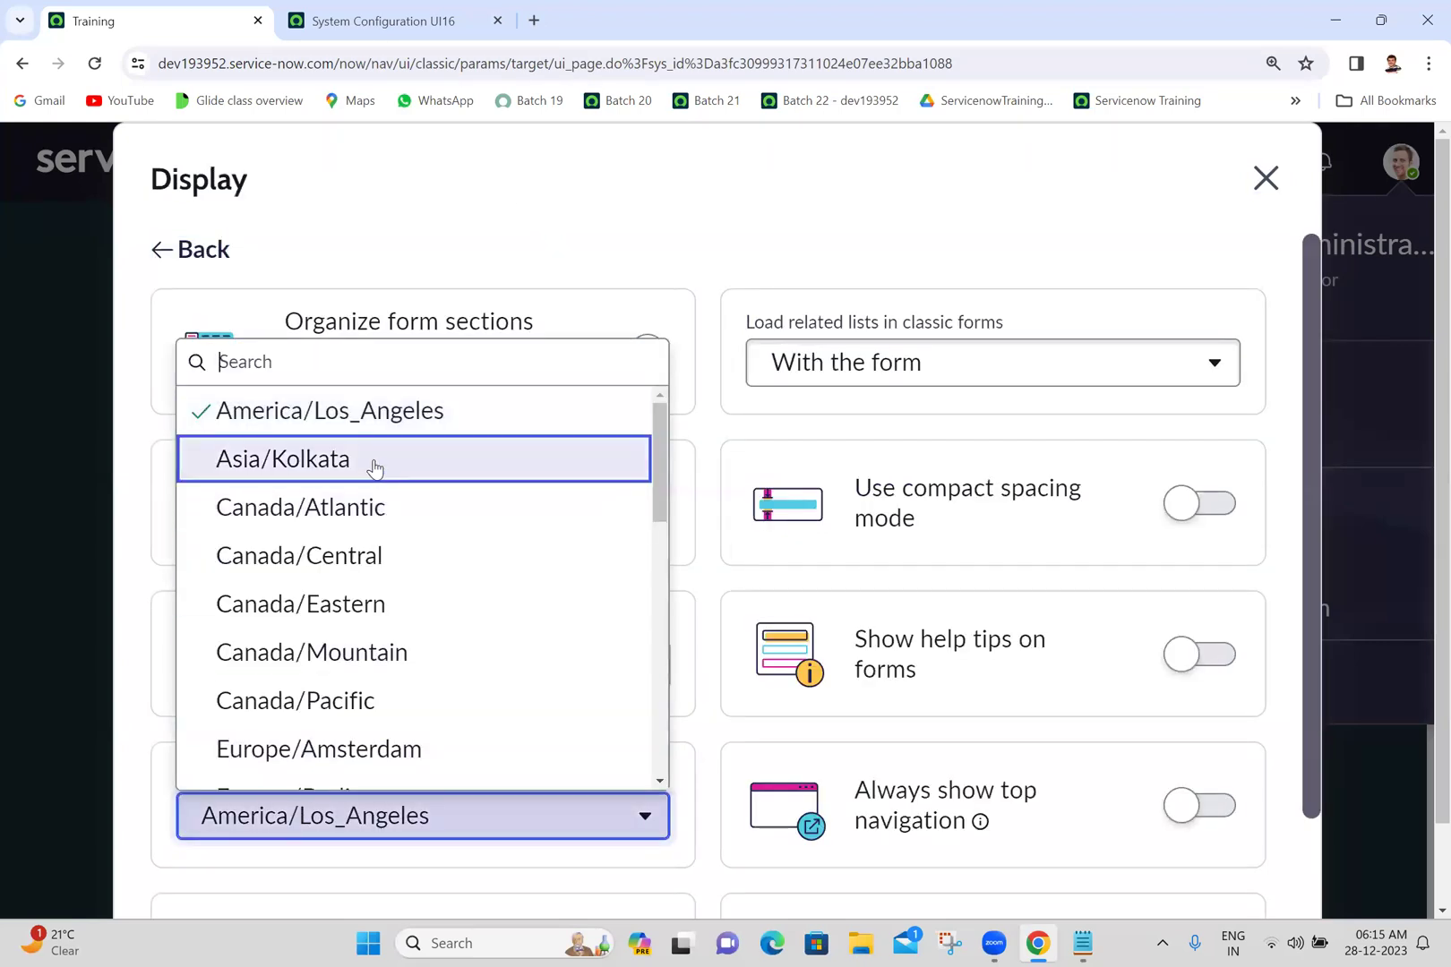
pyautogui.click(374, 466)
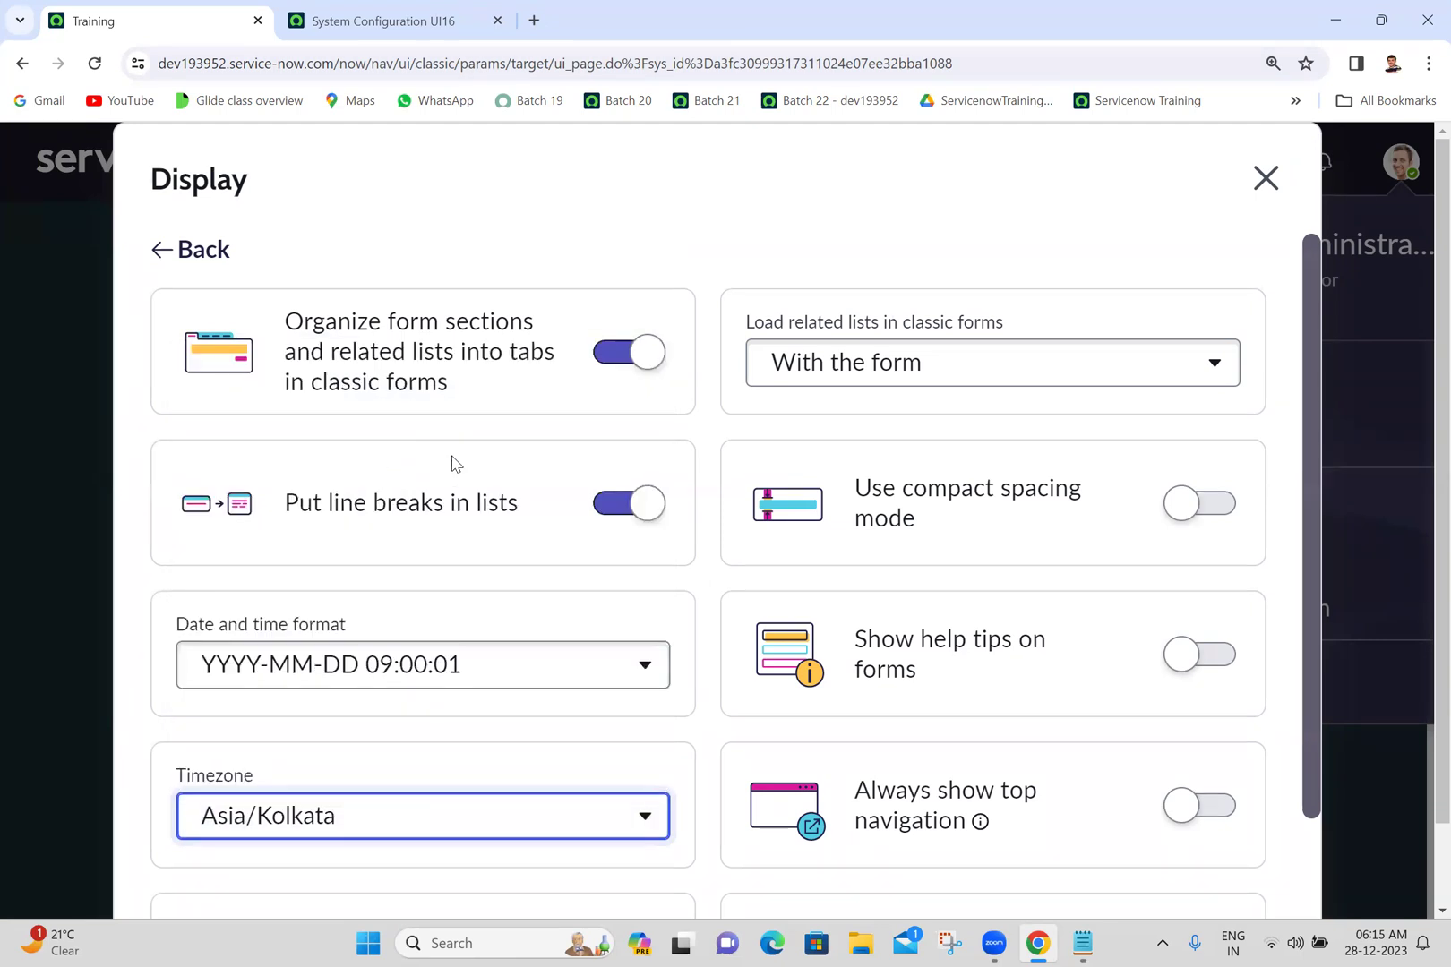
pyautogui.scroll(-3, 1306, 862)
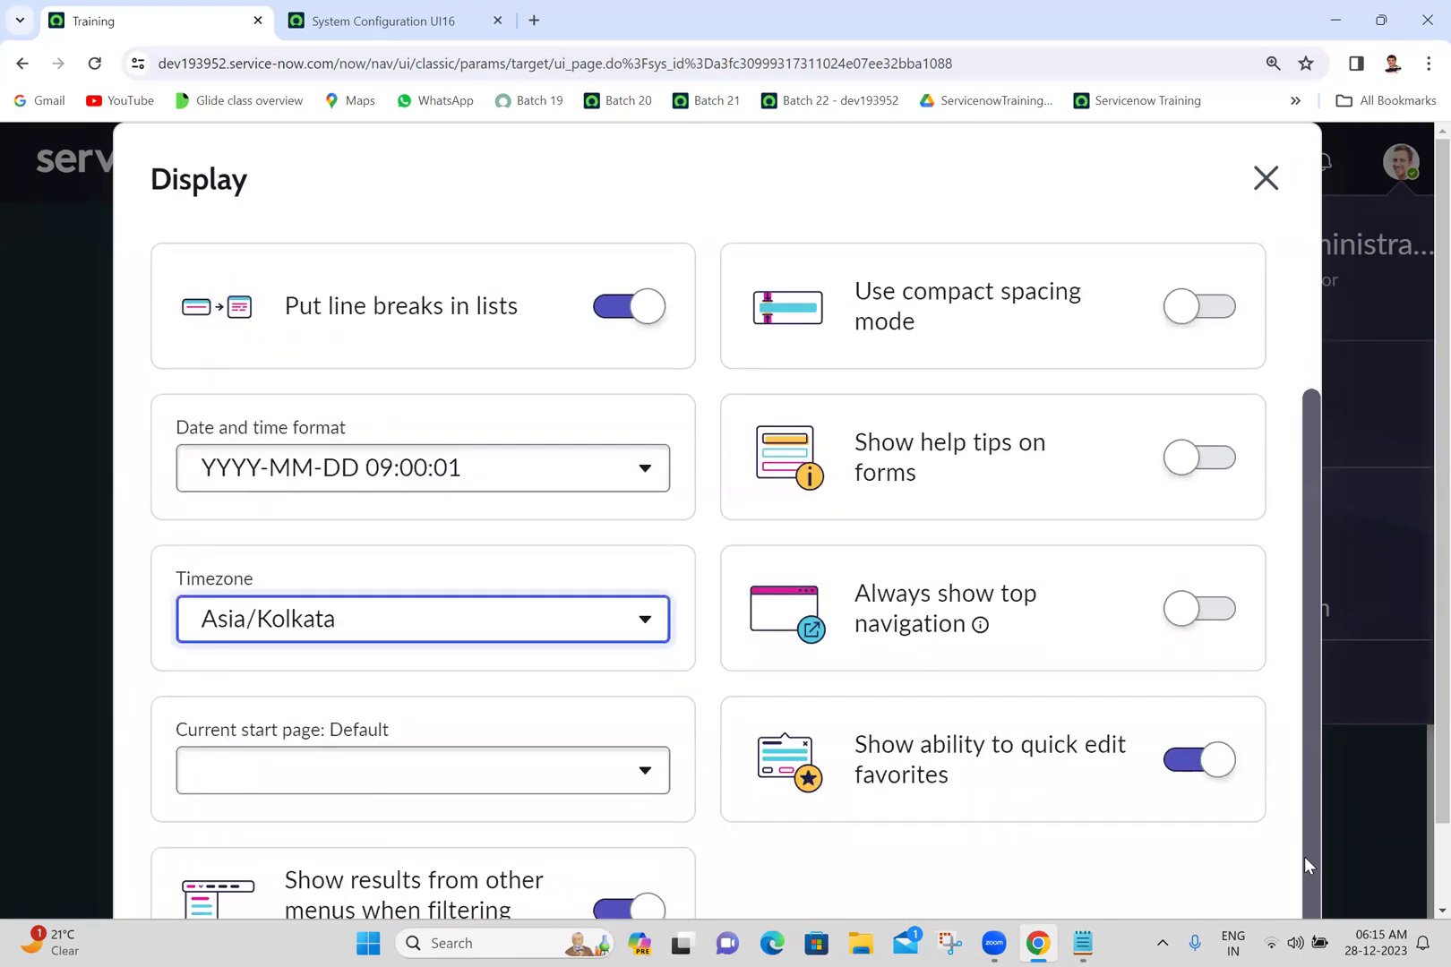
pyautogui.scroll(3, 1310, 311)
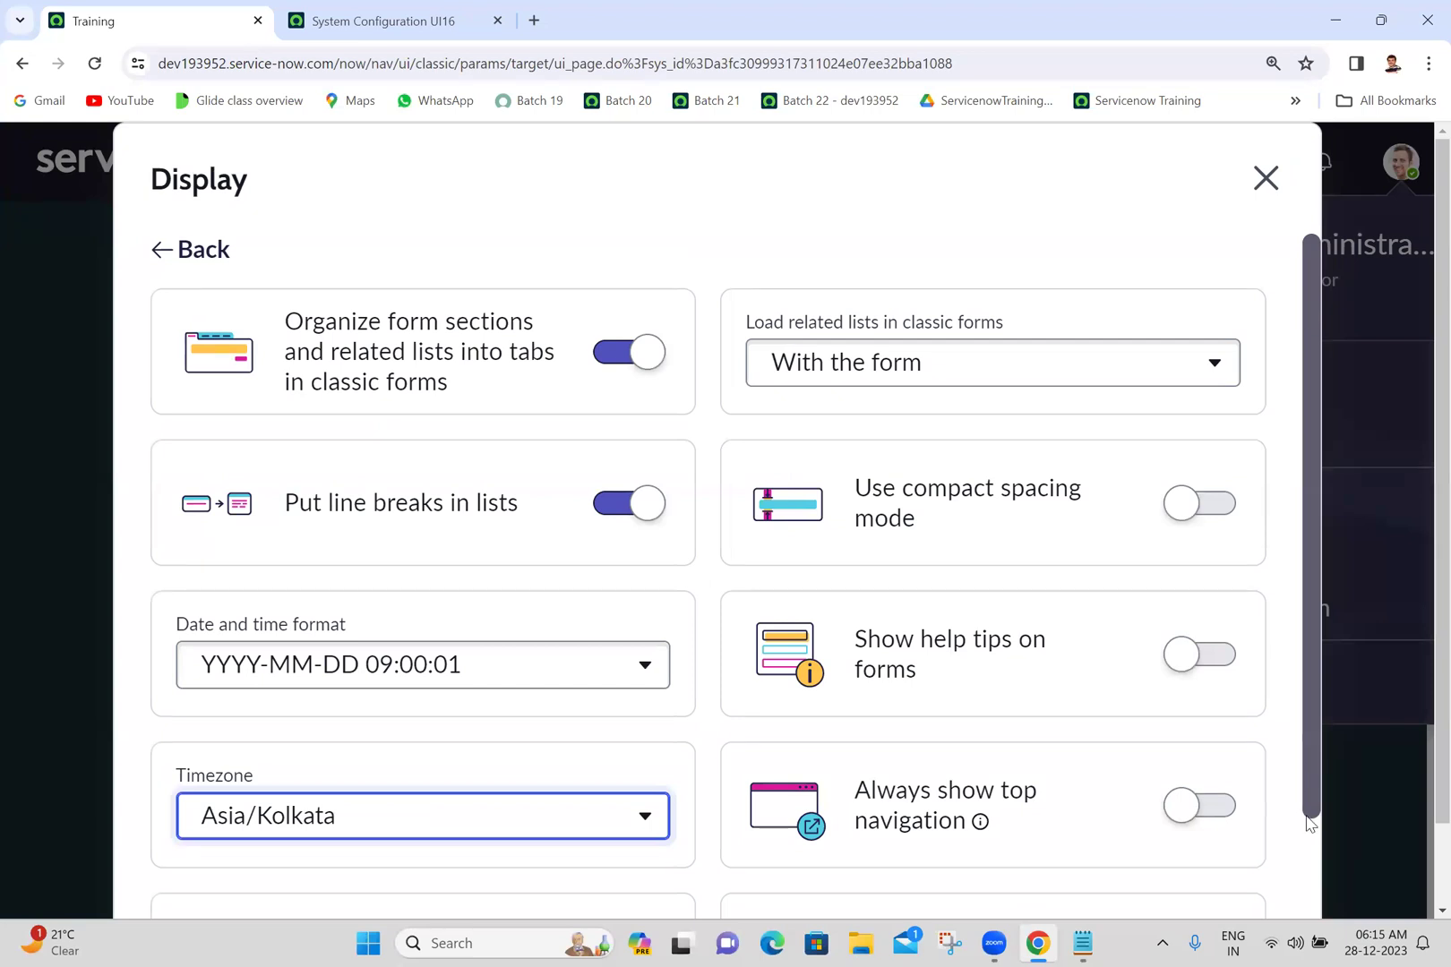
pyautogui.scroll(-2, 1309, 844)
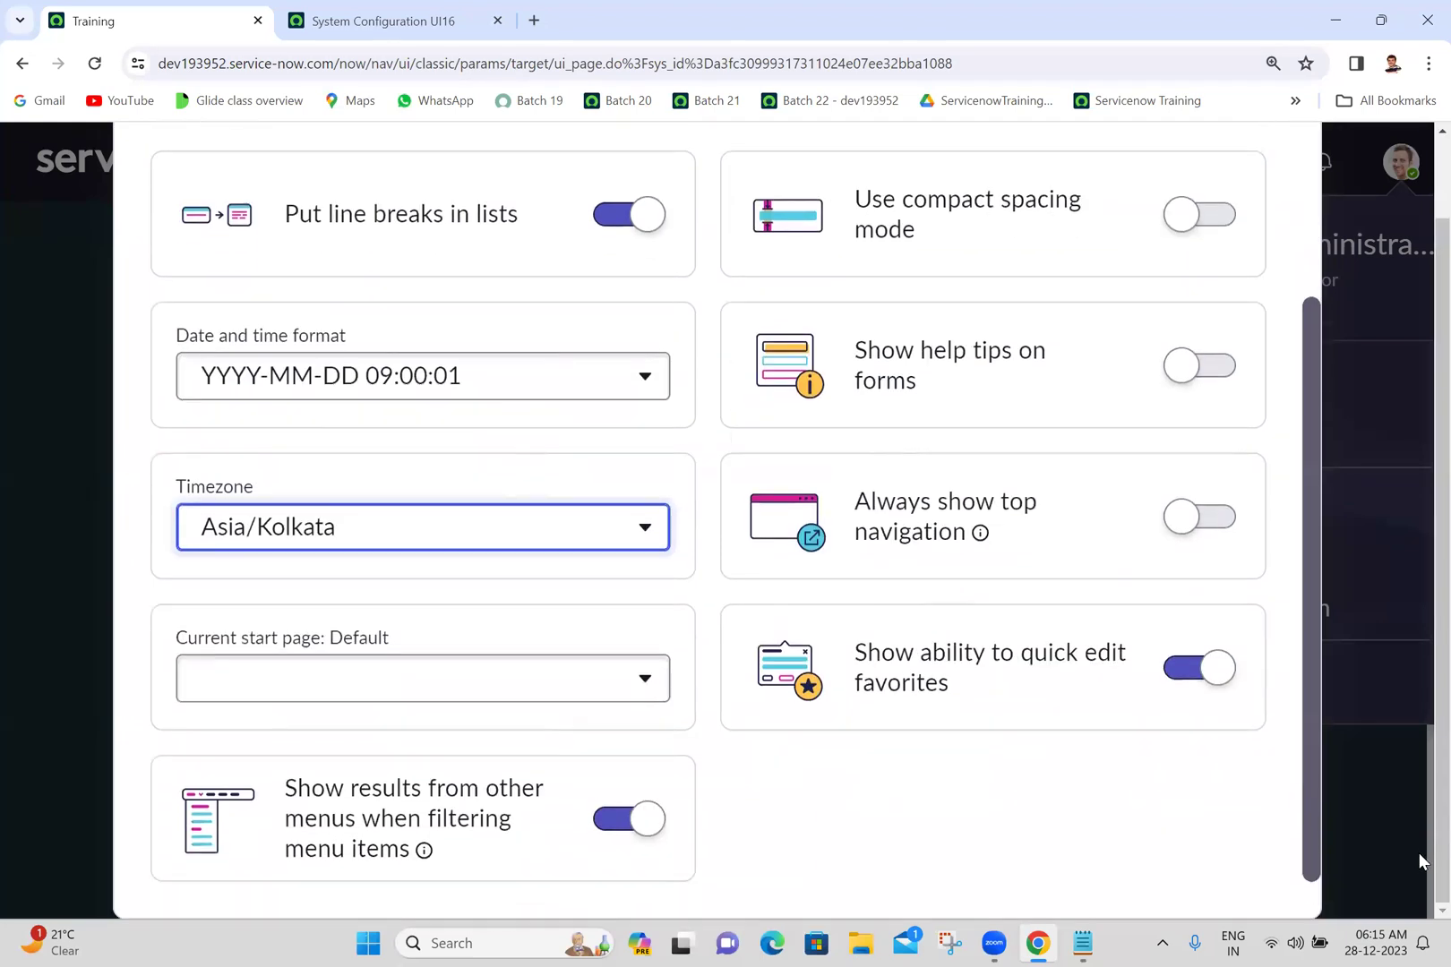
pyautogui.scroll(-1, 1420, 855)
pyautogui.scroll(1, 1419, 852)
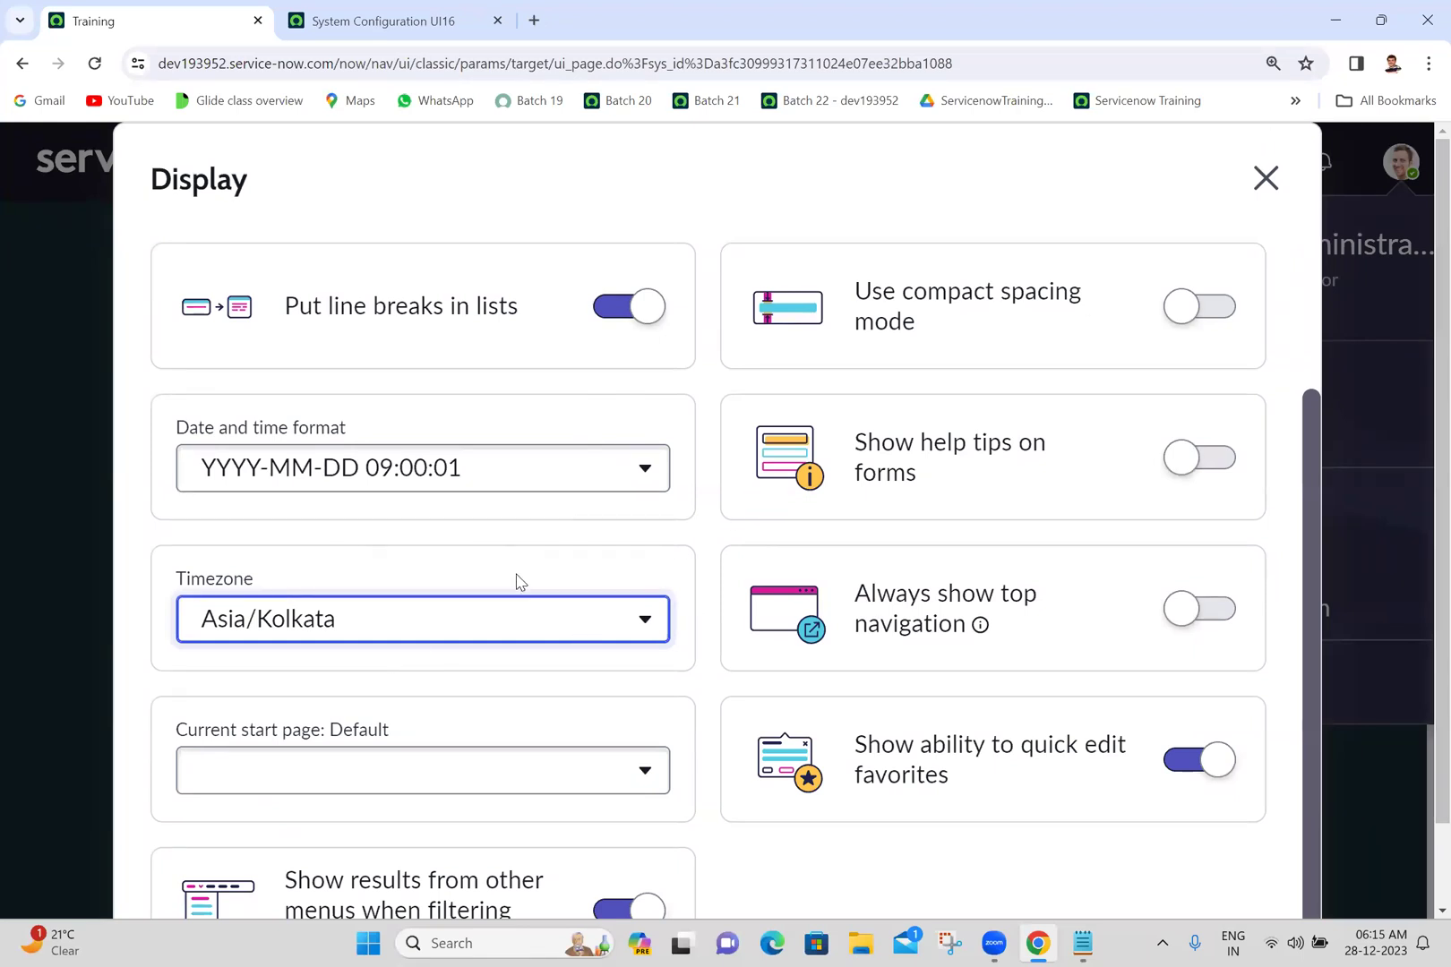
pyautogui.click(1267, 180)
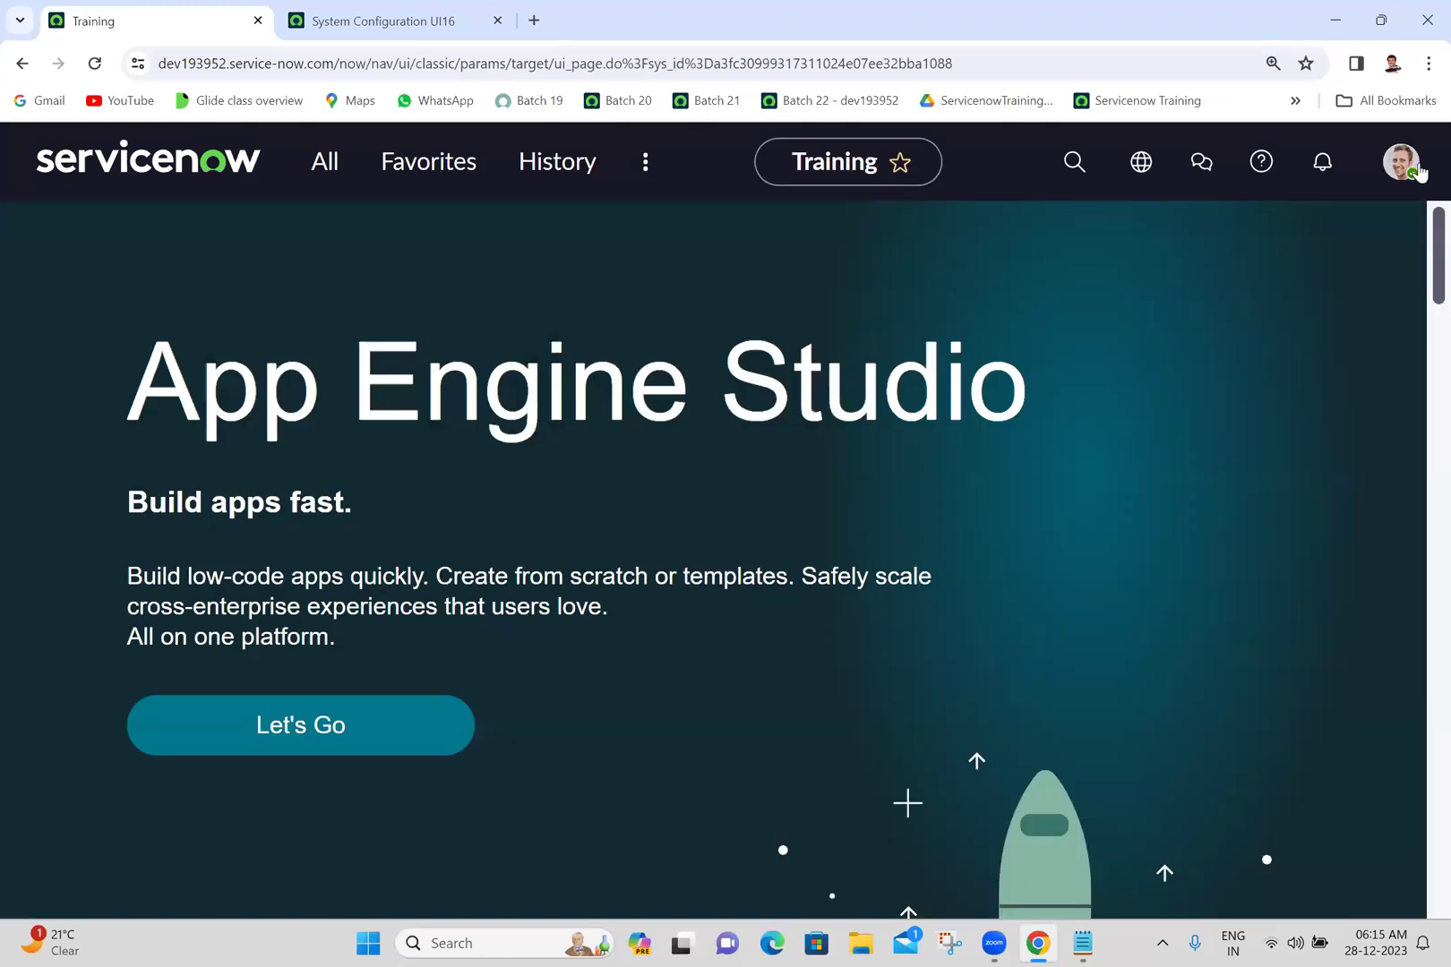
# - Recheck the Display preferences, dismiss the account menu, and go to the System Configuration UI16 tab
pyautogui.click(1412, 164)
pyautogui.click(1178, 432)
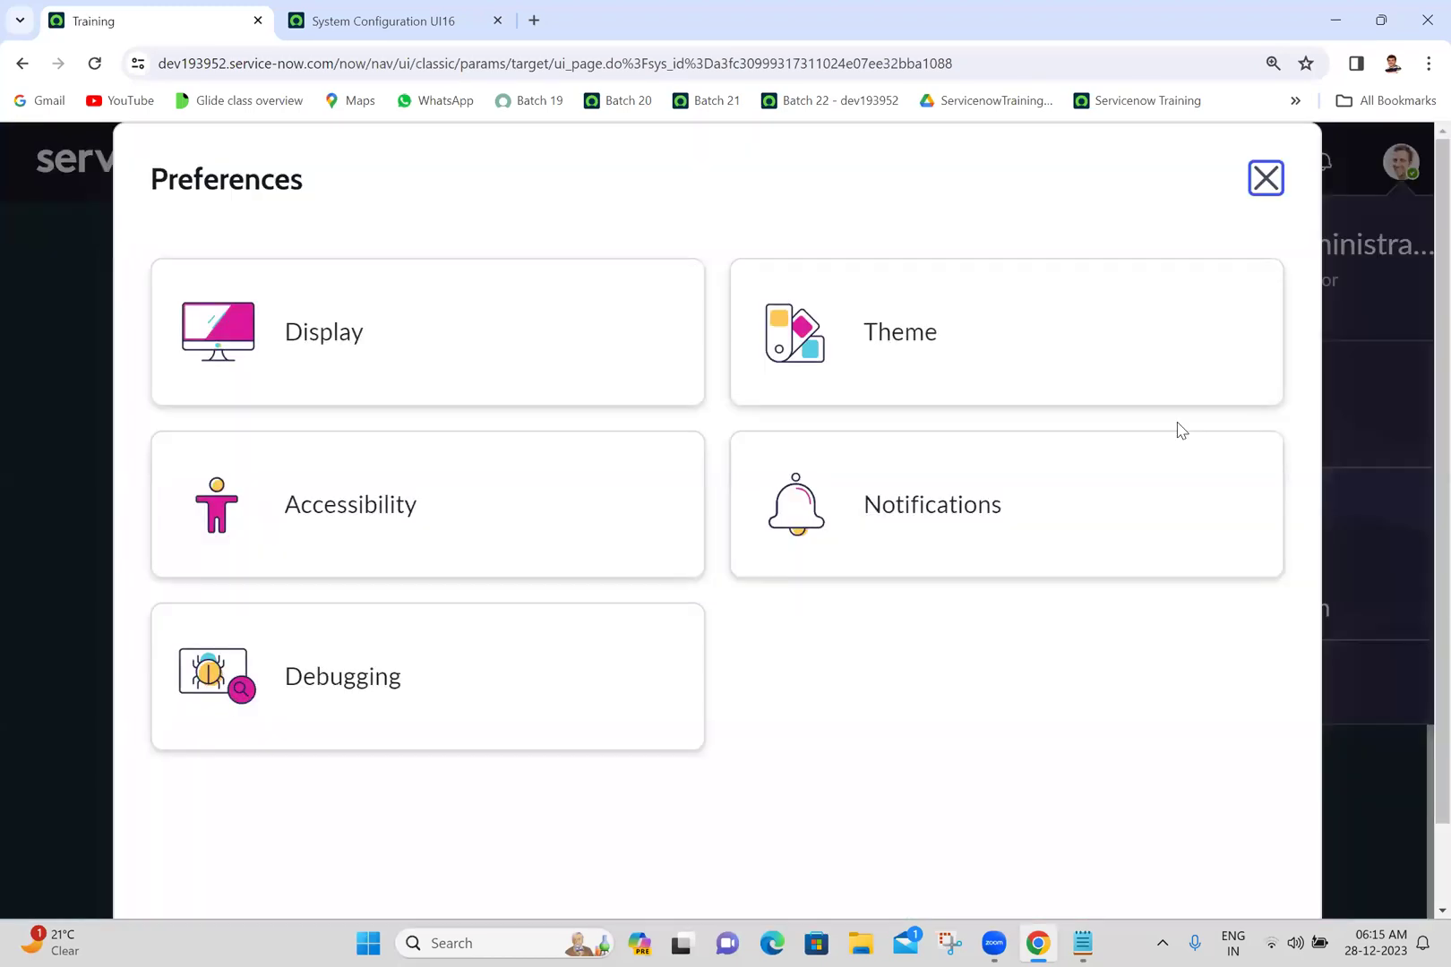
pyautogui.click(364, 315)
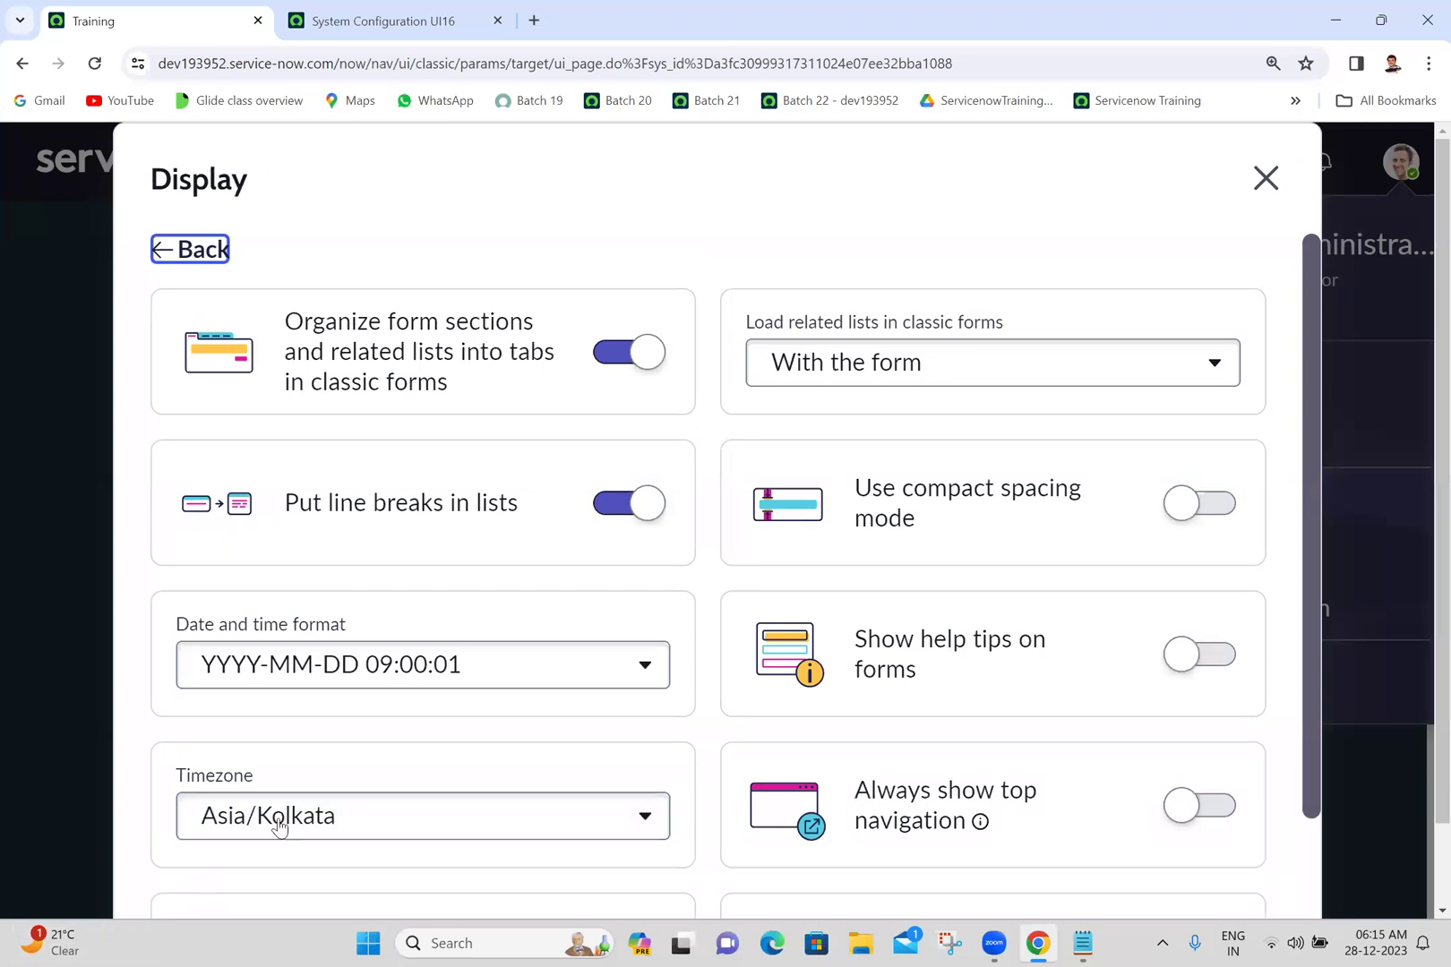
pyautogui.click(1267, 177)
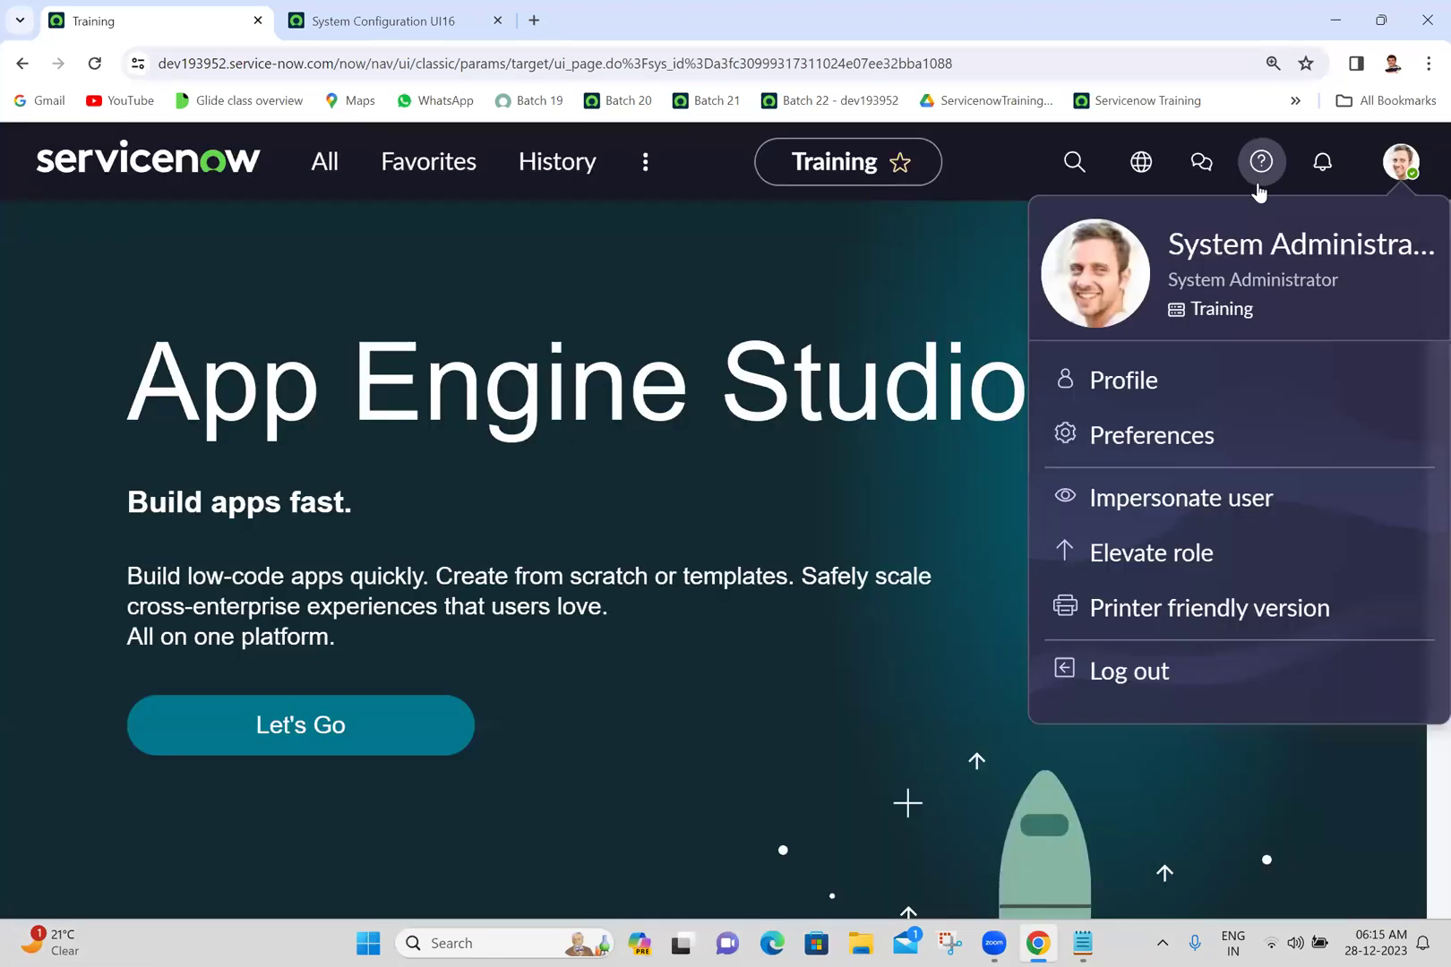
pyautogui.click(769, 293)
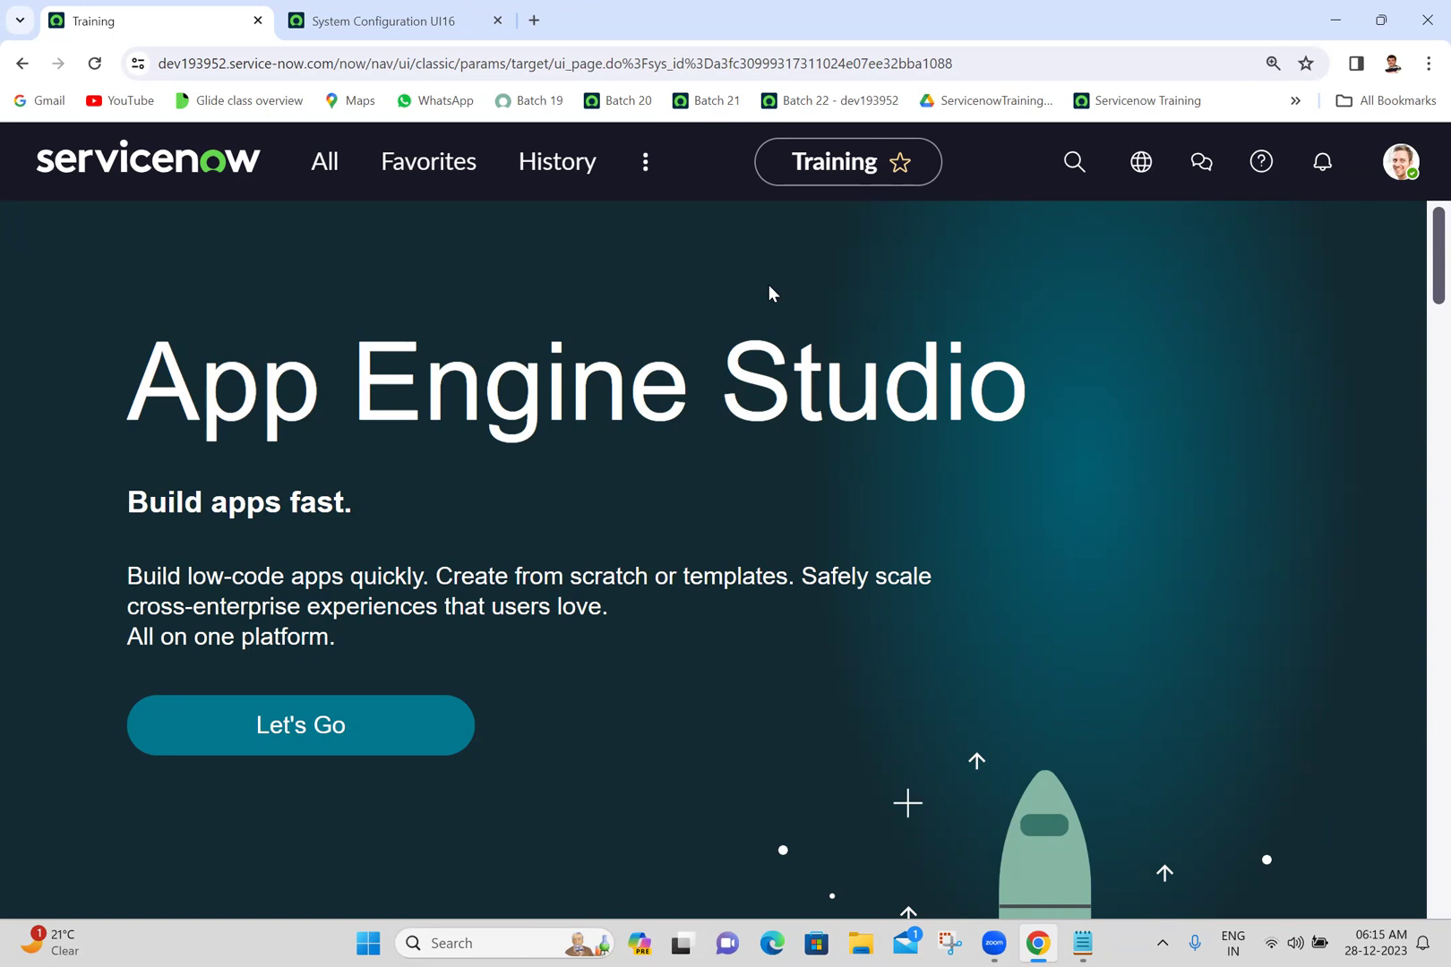
pyautogui.click(417, 7)
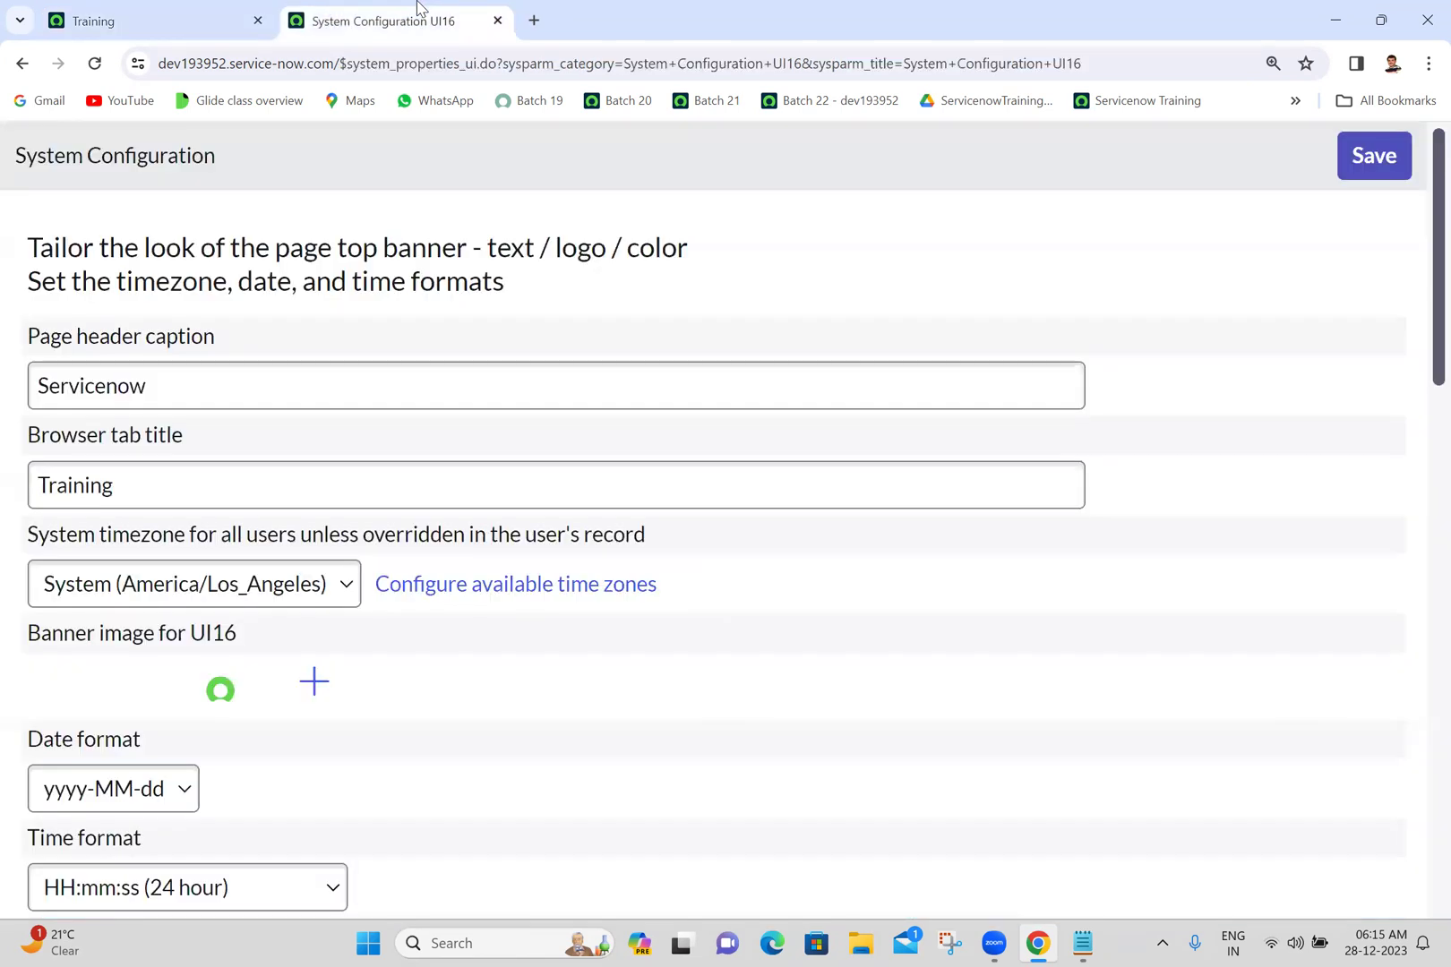
pyautogui.click(506, 585)
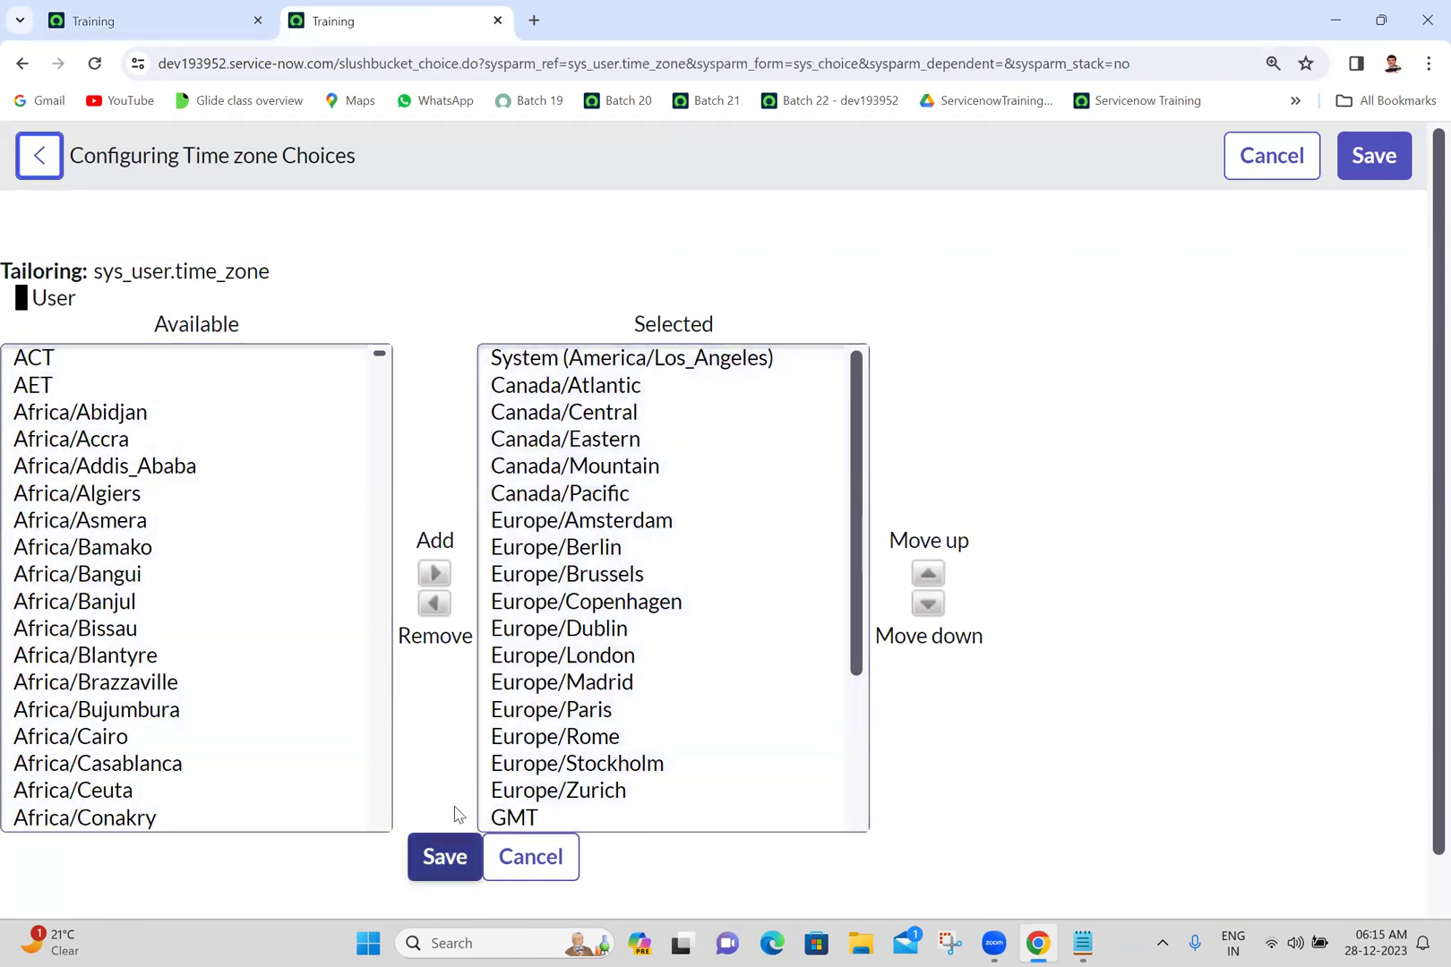
pyautogui.click(34, 169)
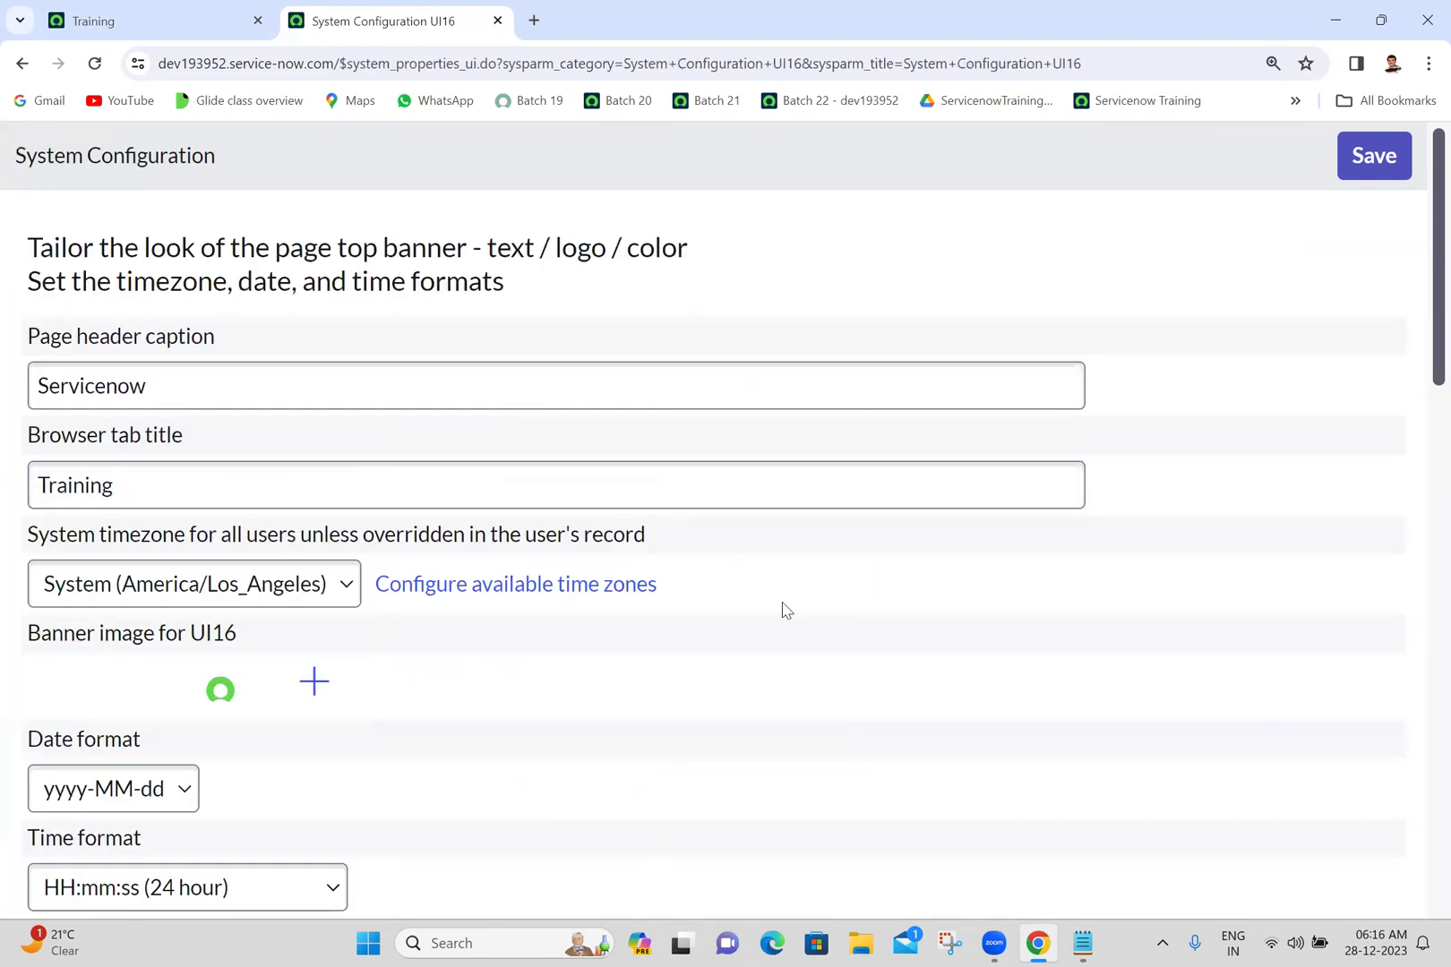
pyautogui.scroll(-1, 782, 610)
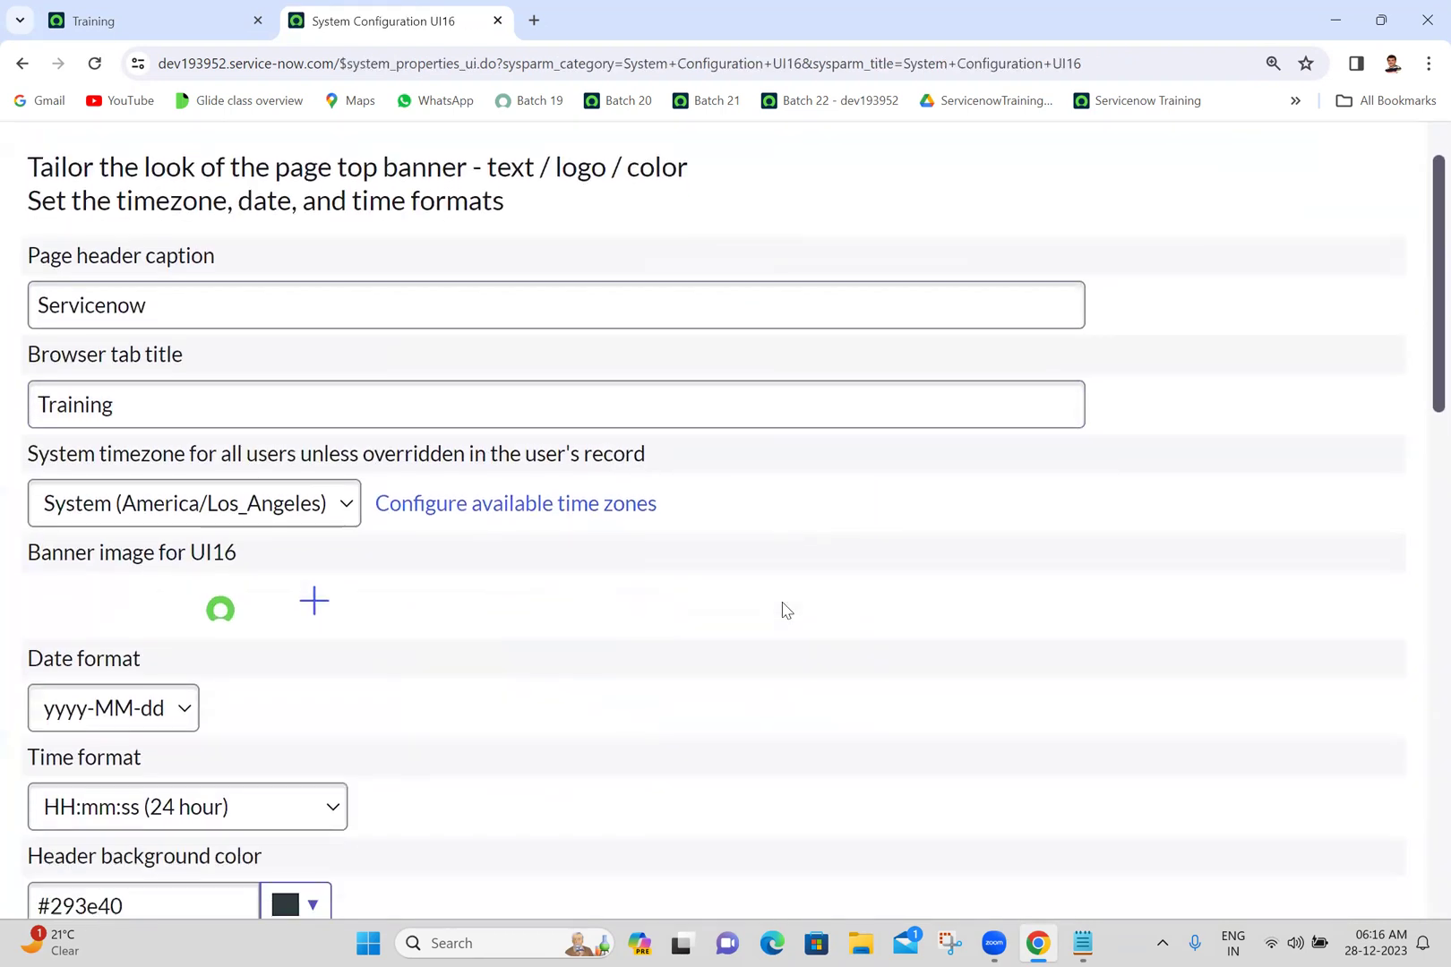
# - On the UI16 tab, select and clear the banner image, leaving it unchanged
pyautogui.click(165, 9)
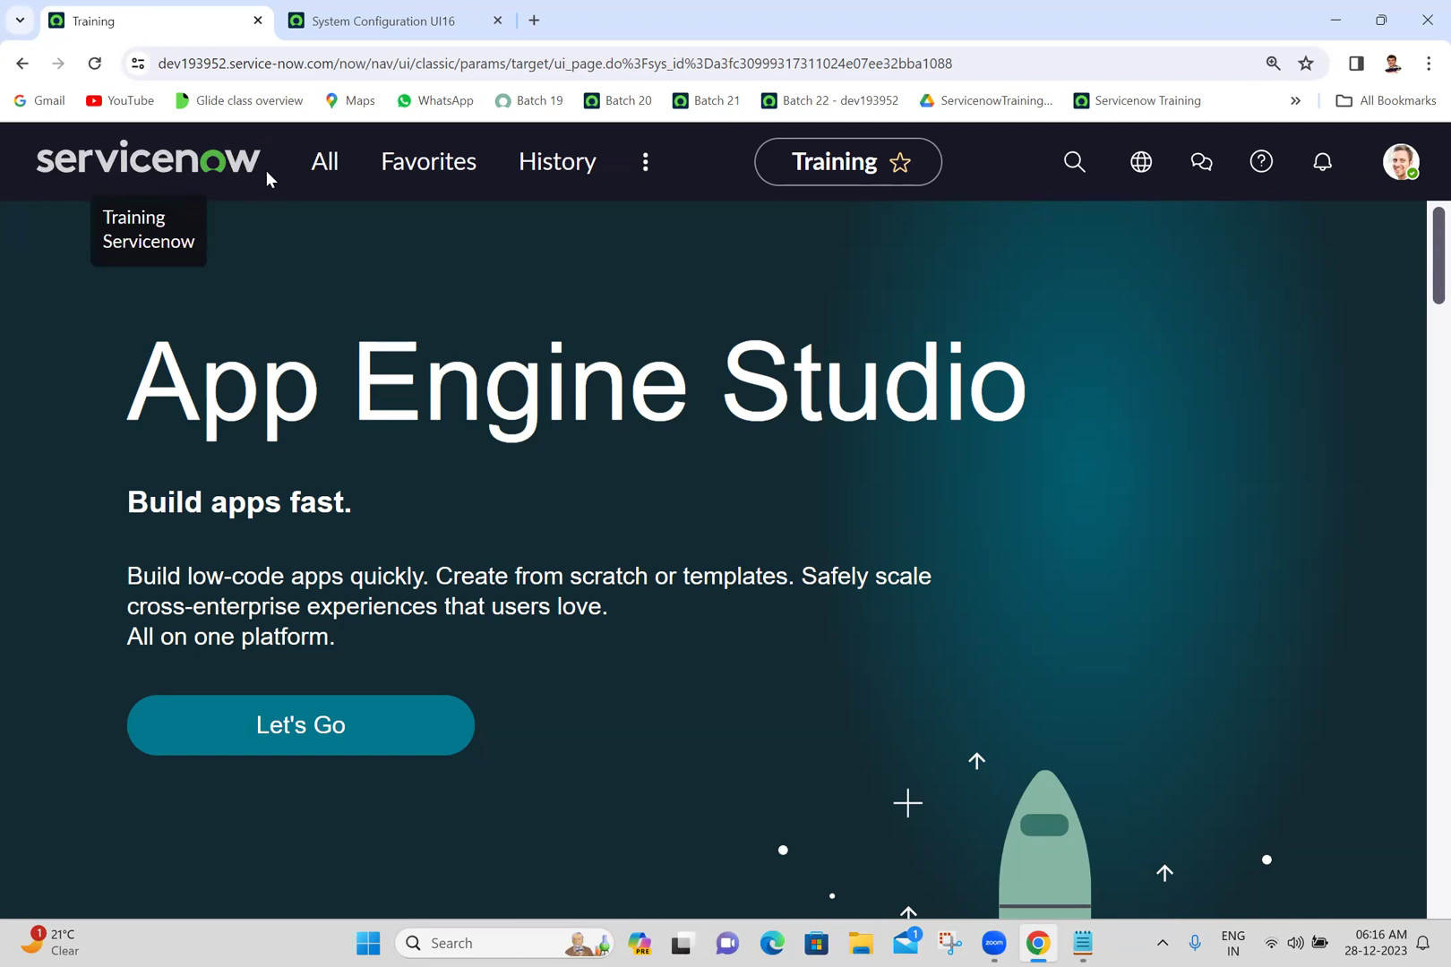
pyautogui.click(350, 20)
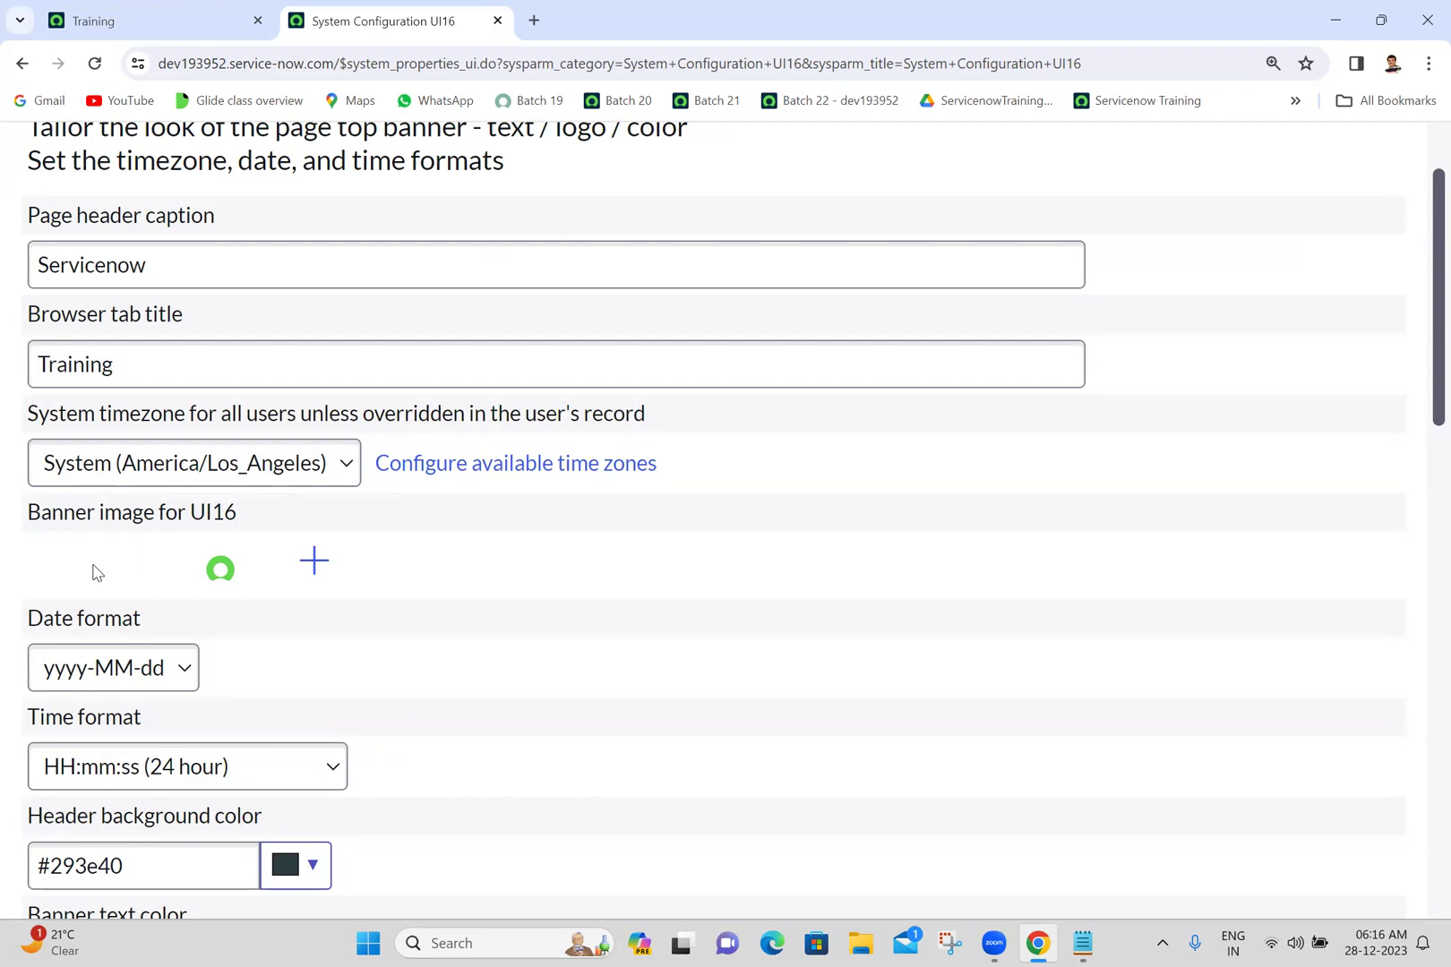
pyautogui.doubleClick(536, 578)
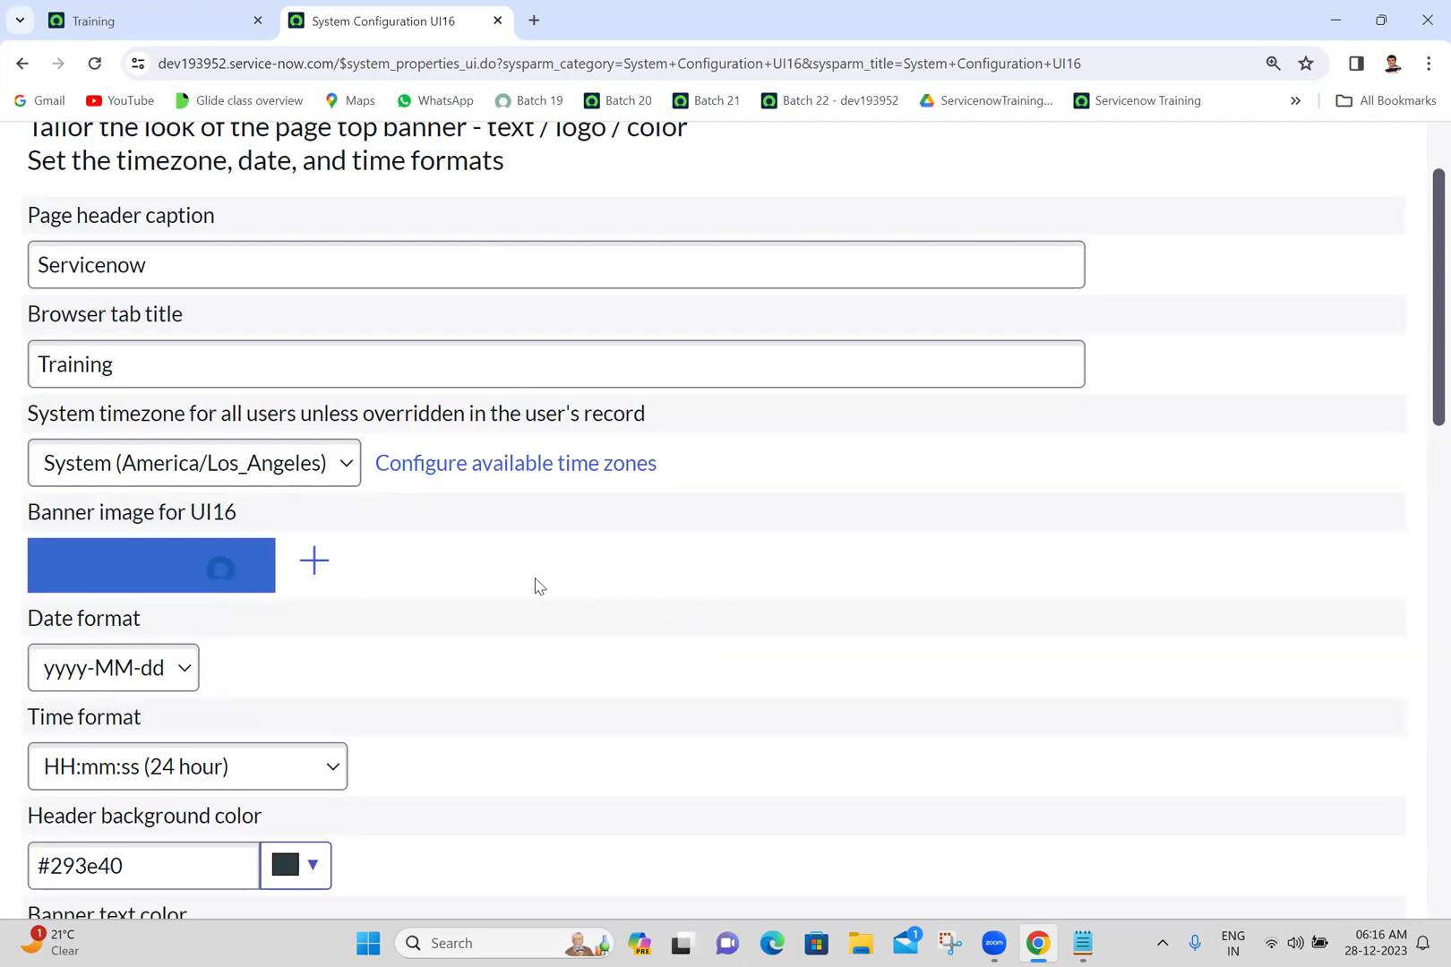
pyautogui.click(477, 576)
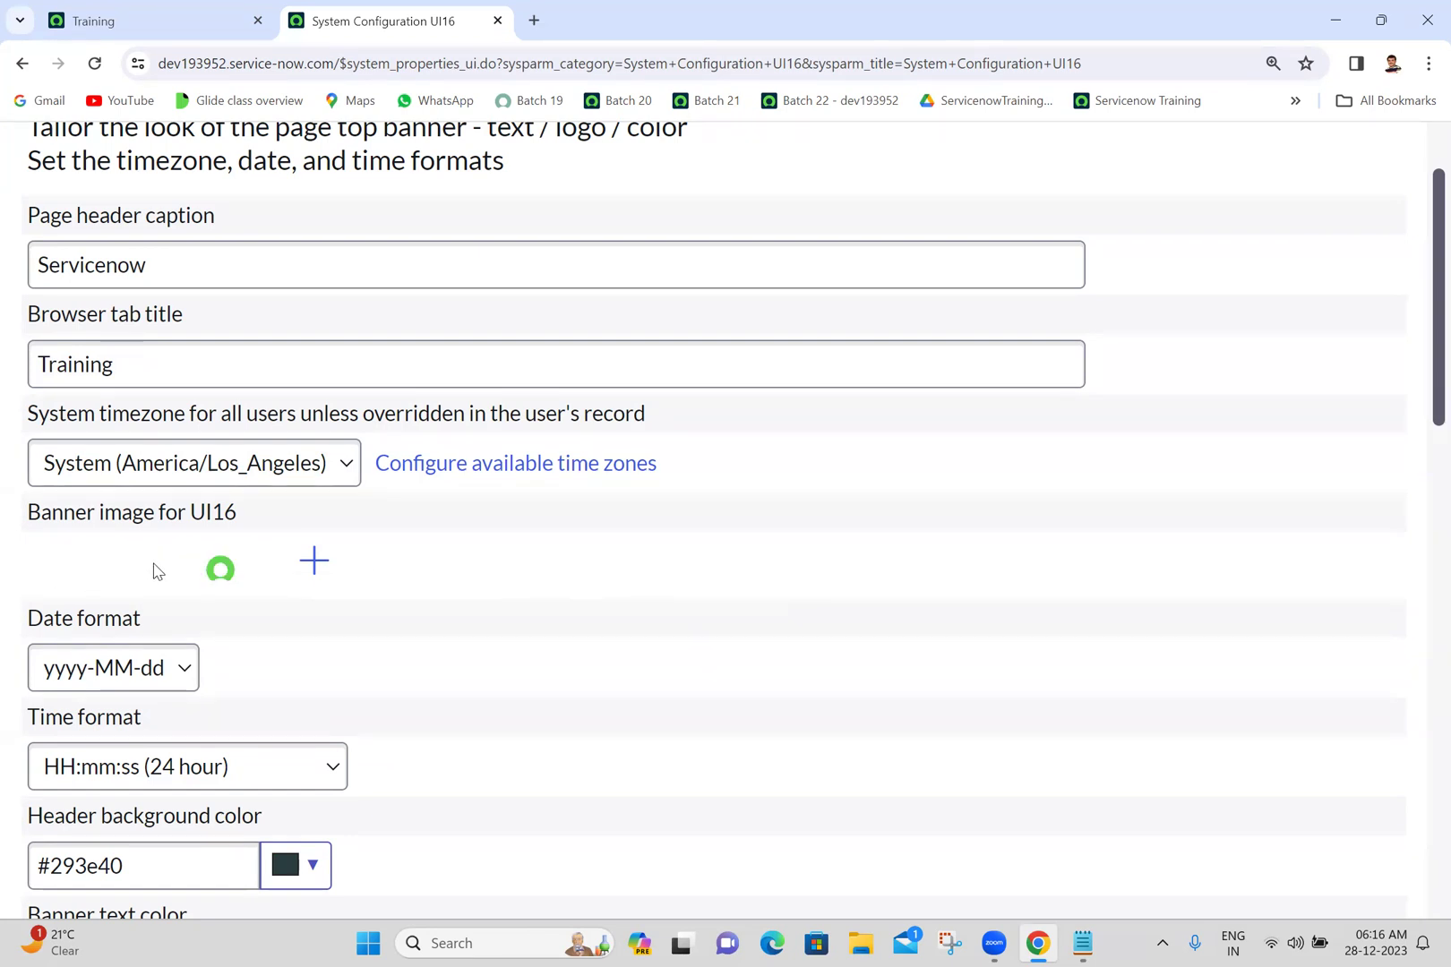
pyautogui.doubleClick(402, 567)
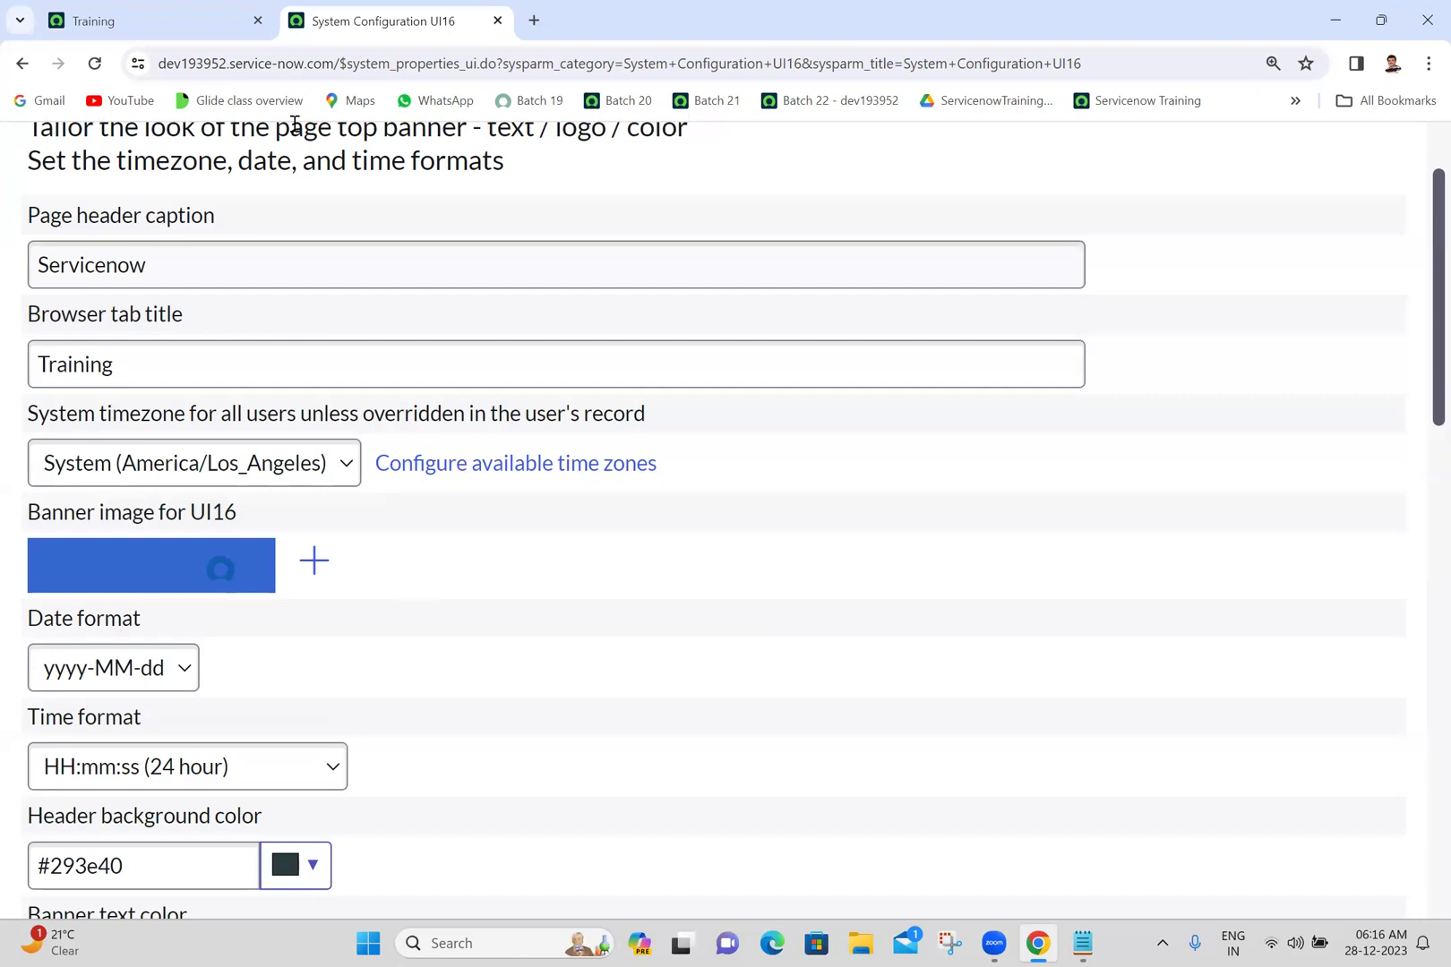
# - Compare the Training and System Configuration UI16 headers, ending on the Training tab
pyautogui.click(199, 18)
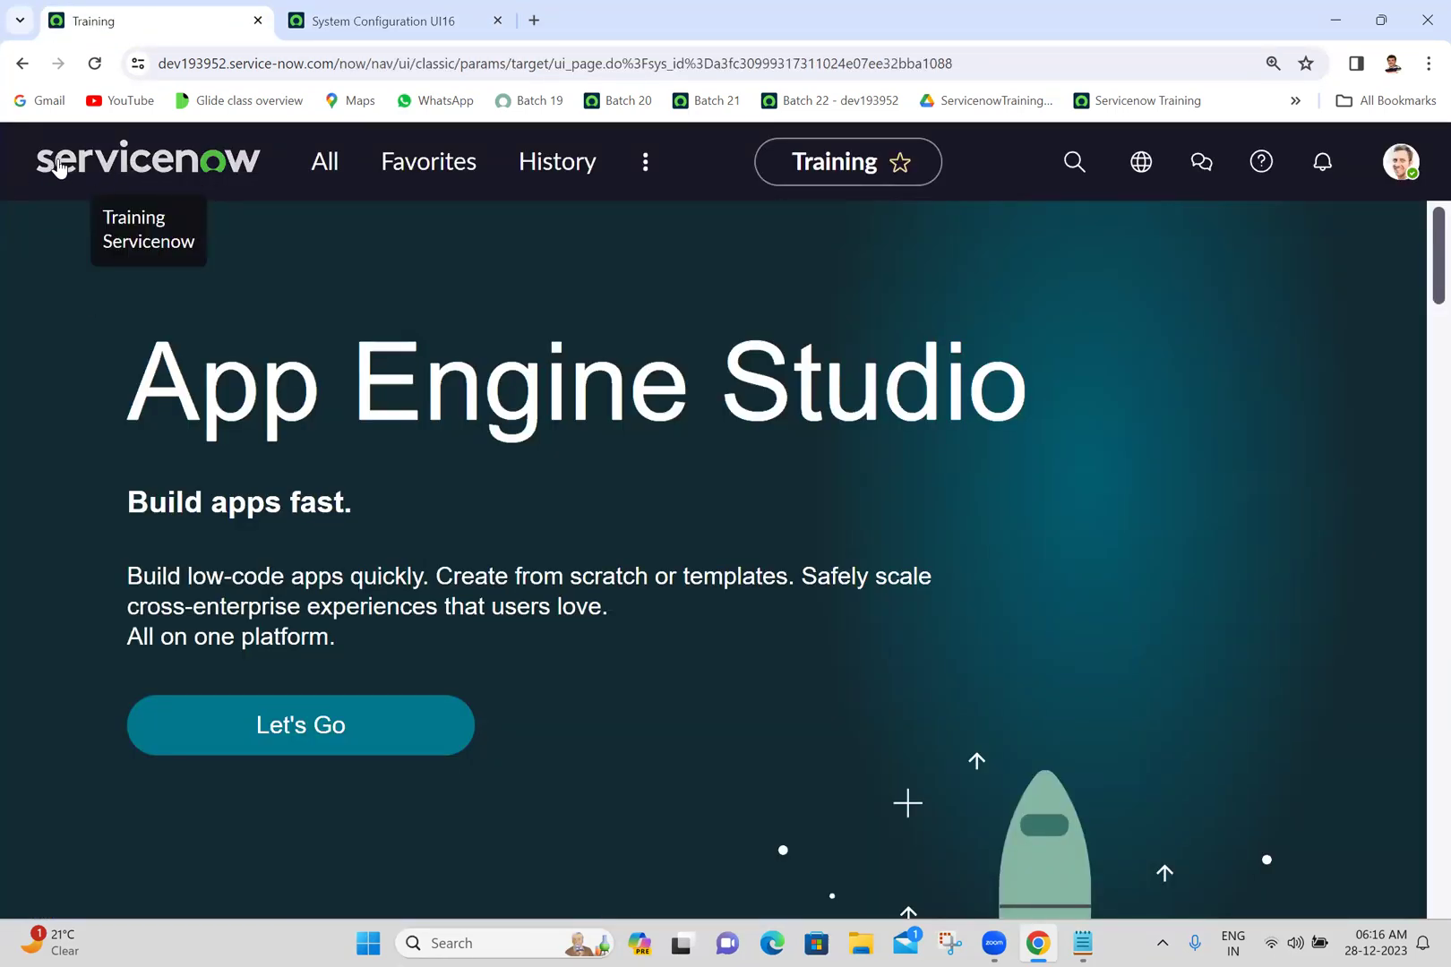
pyautogui.click(399, 12)
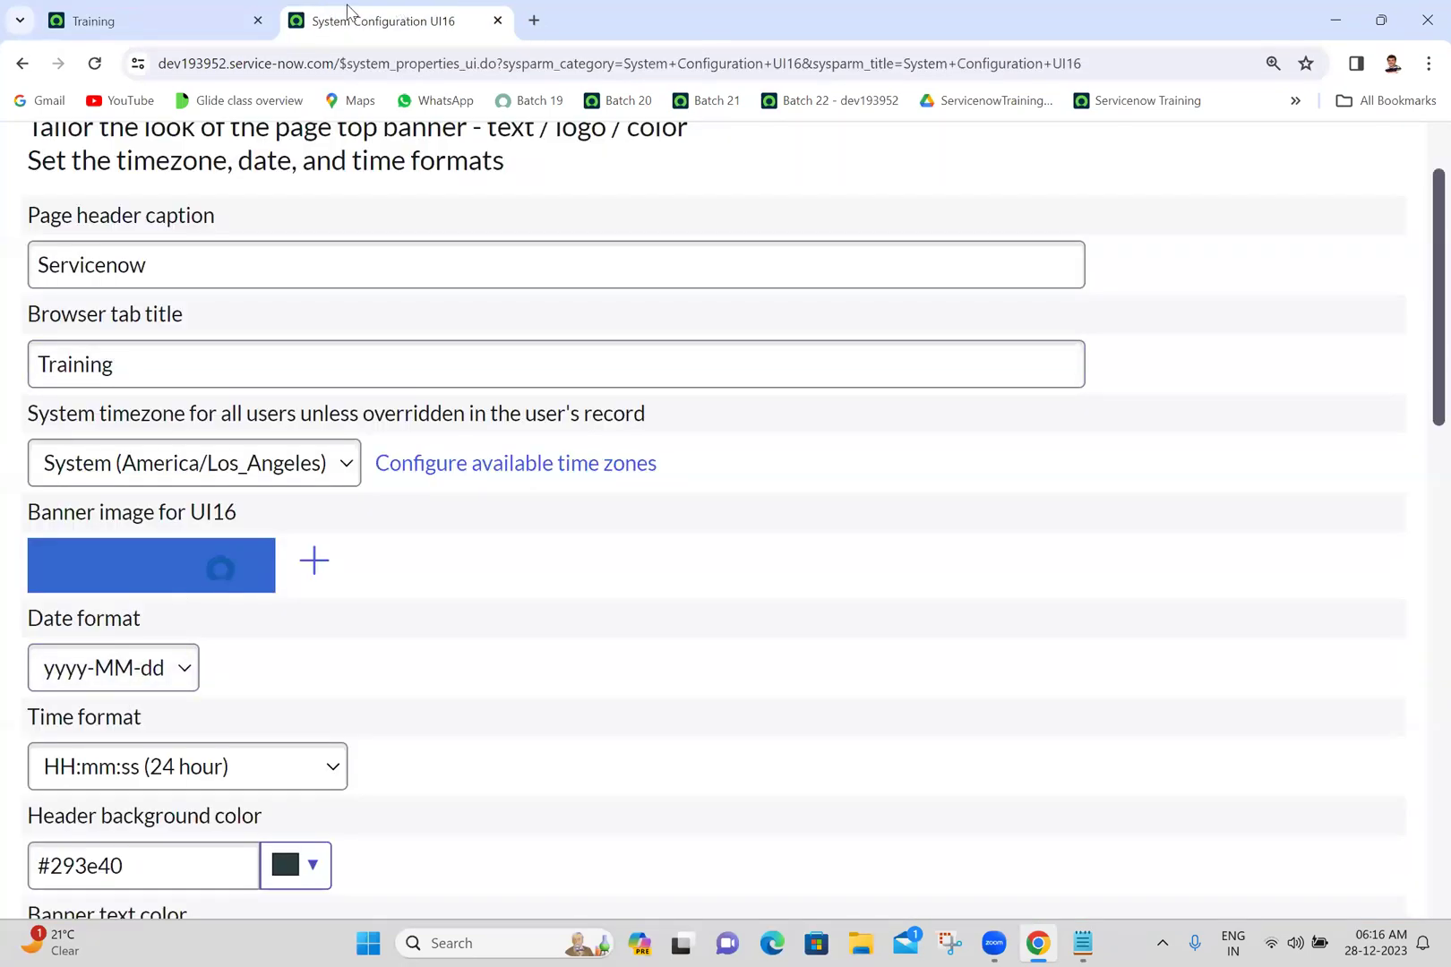
pyautogui.click(136, 15)
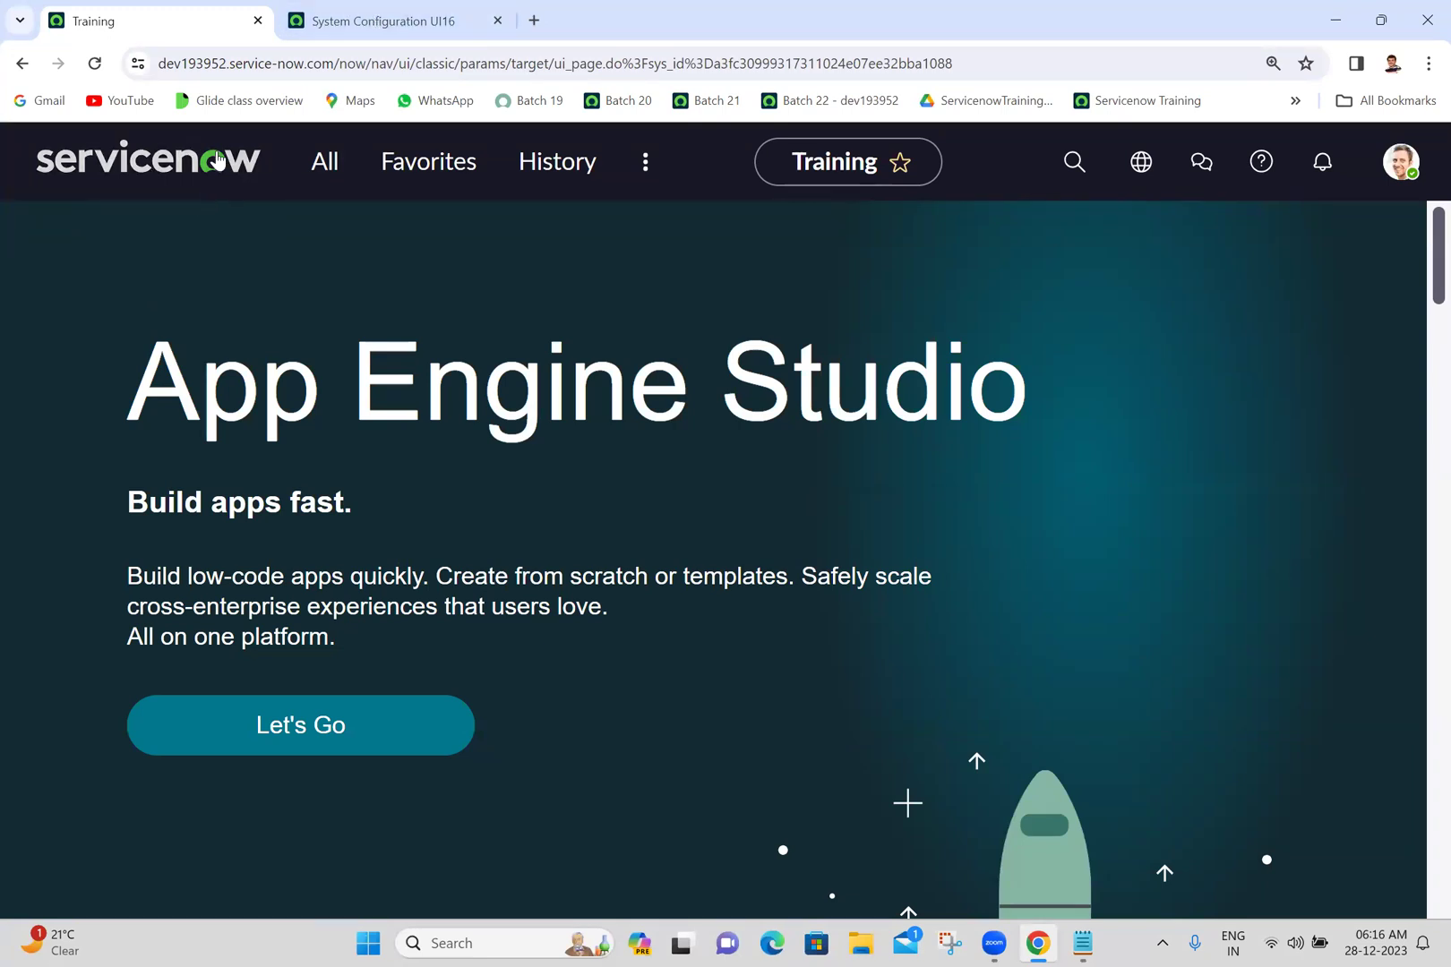
pyautogui.click(412, 22)
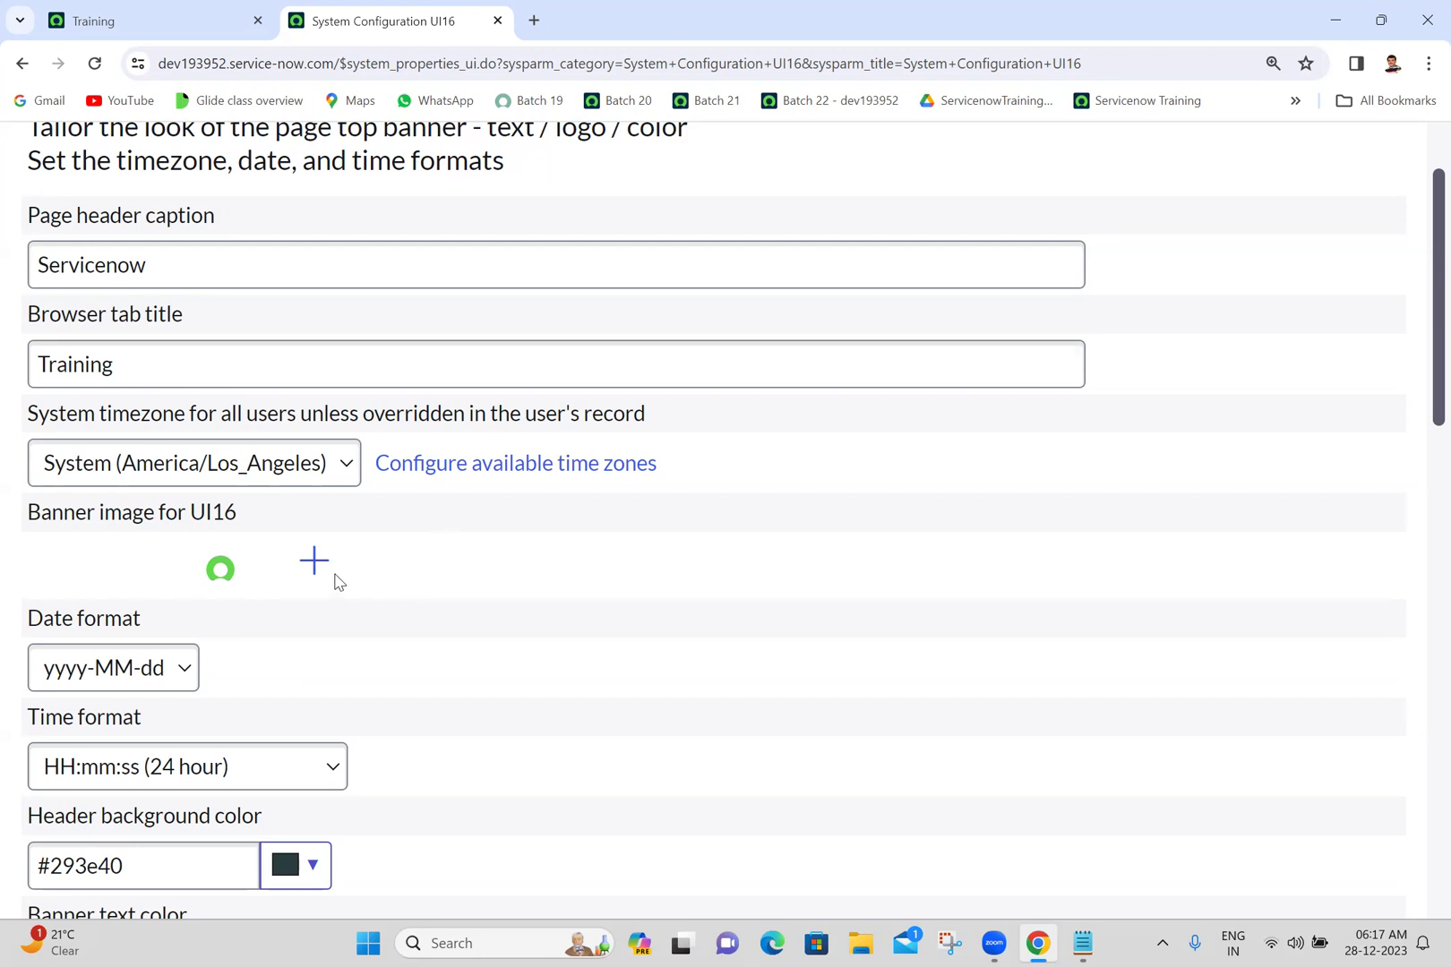
pyautogui.click(125, 20)
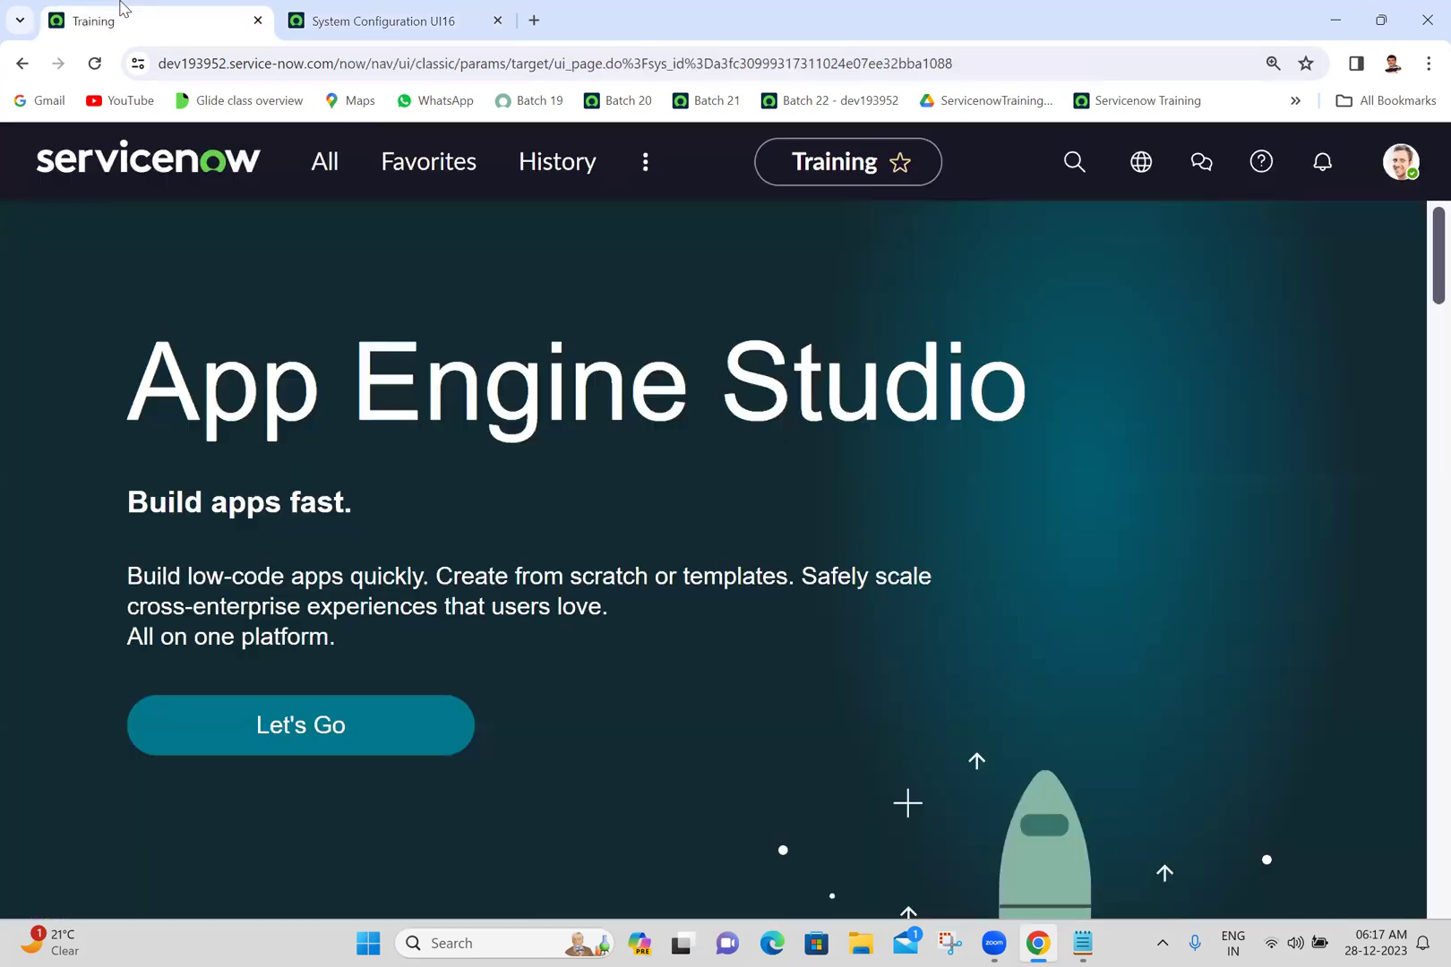
# - Open the banner image file chooser, cancel it, and scroll down to the date and time formats
pyautogui.click(385, 20)
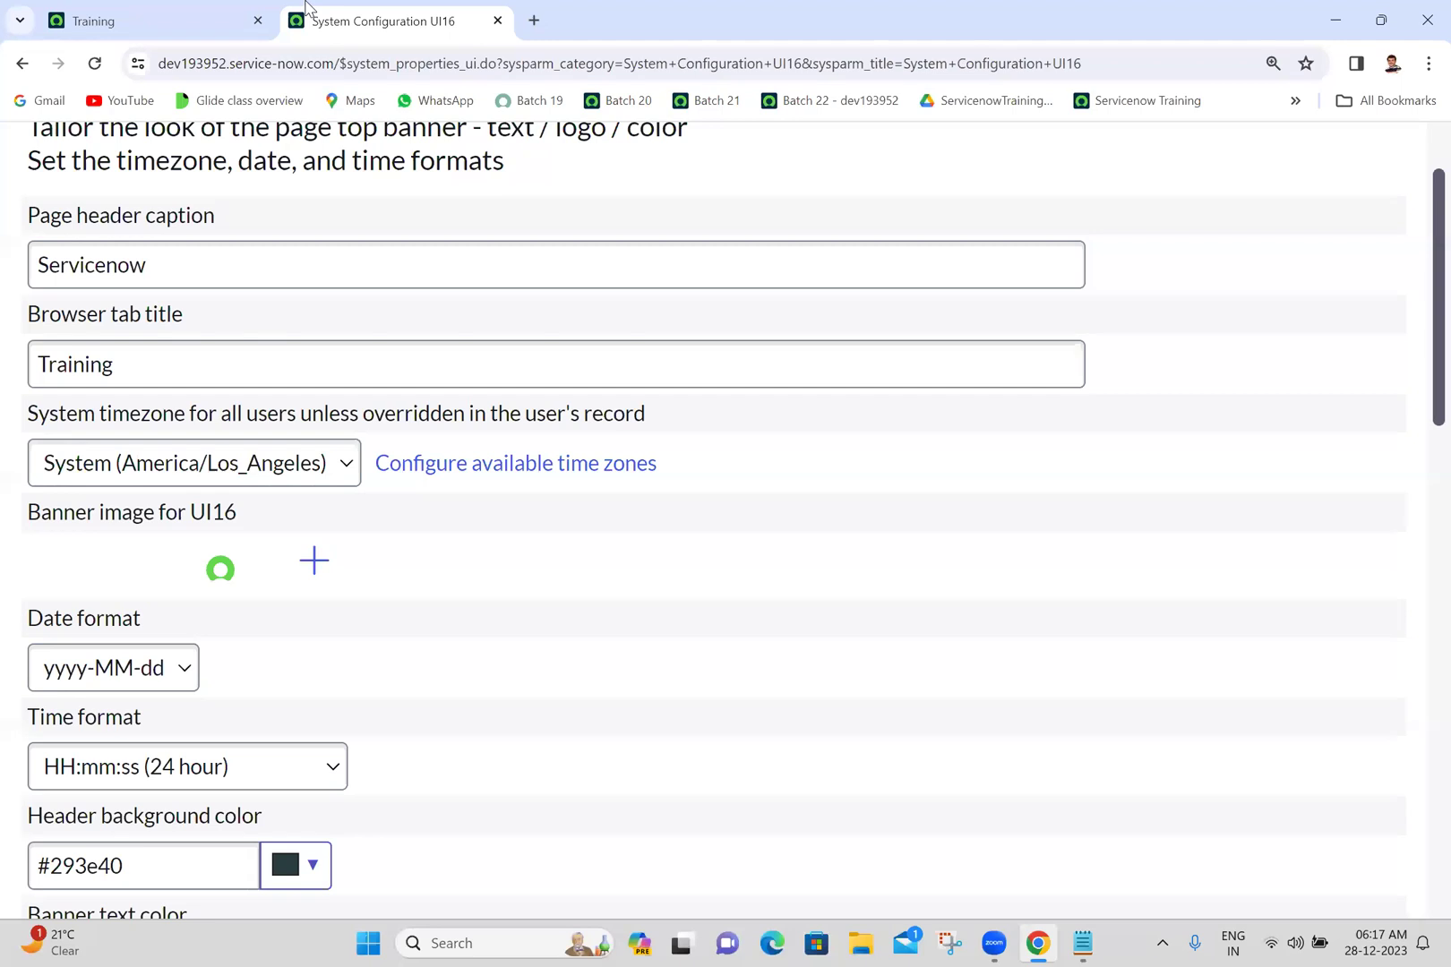
pyautogui.click(314, 563)
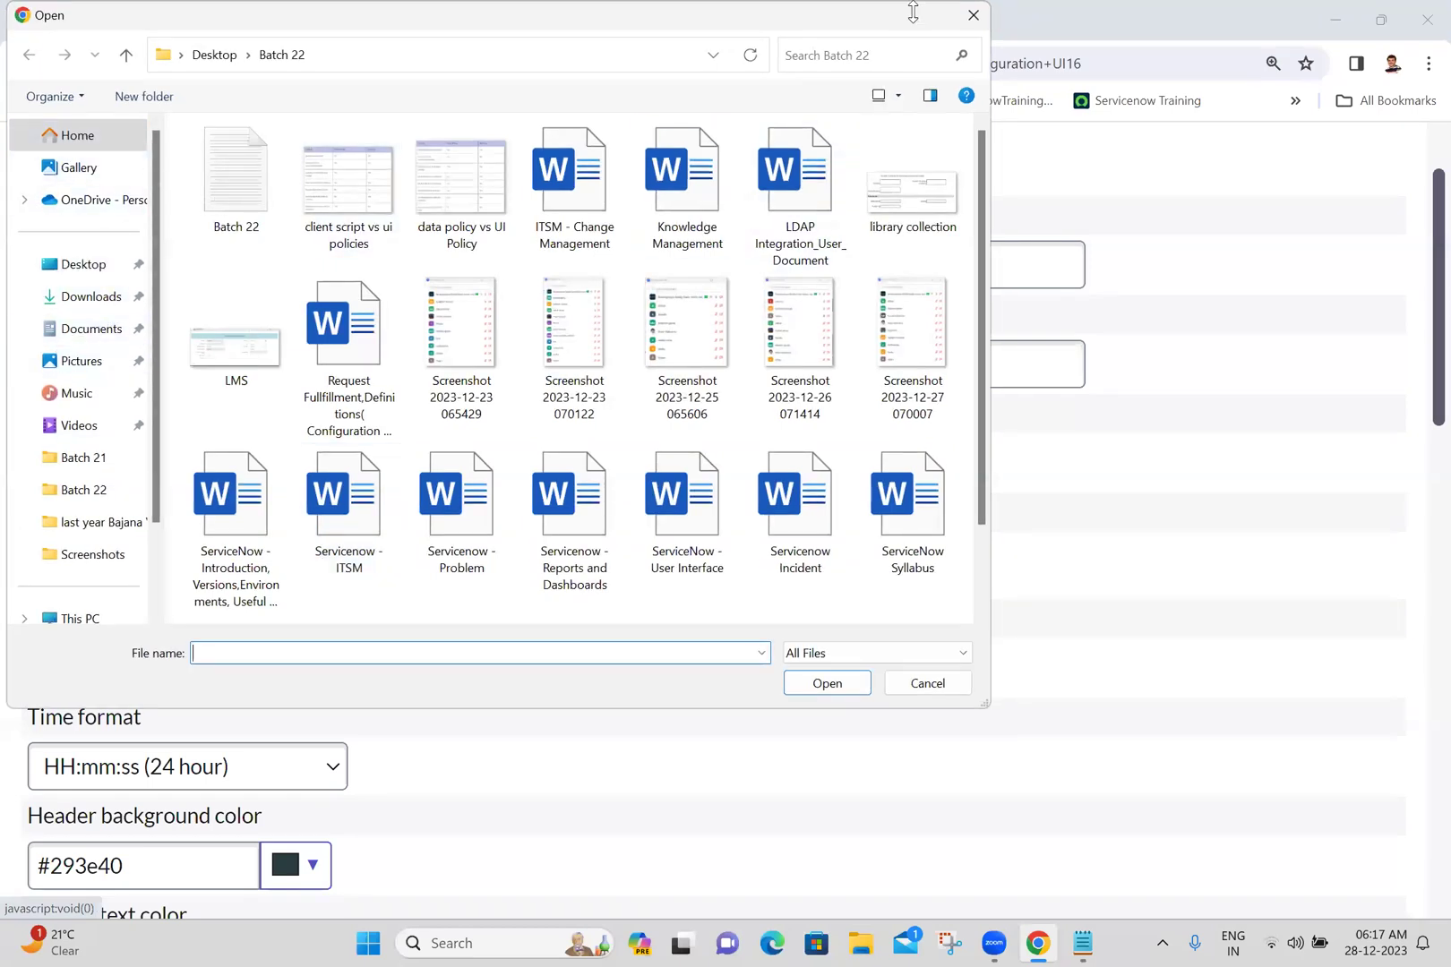
pyautogui.click(975, 16)
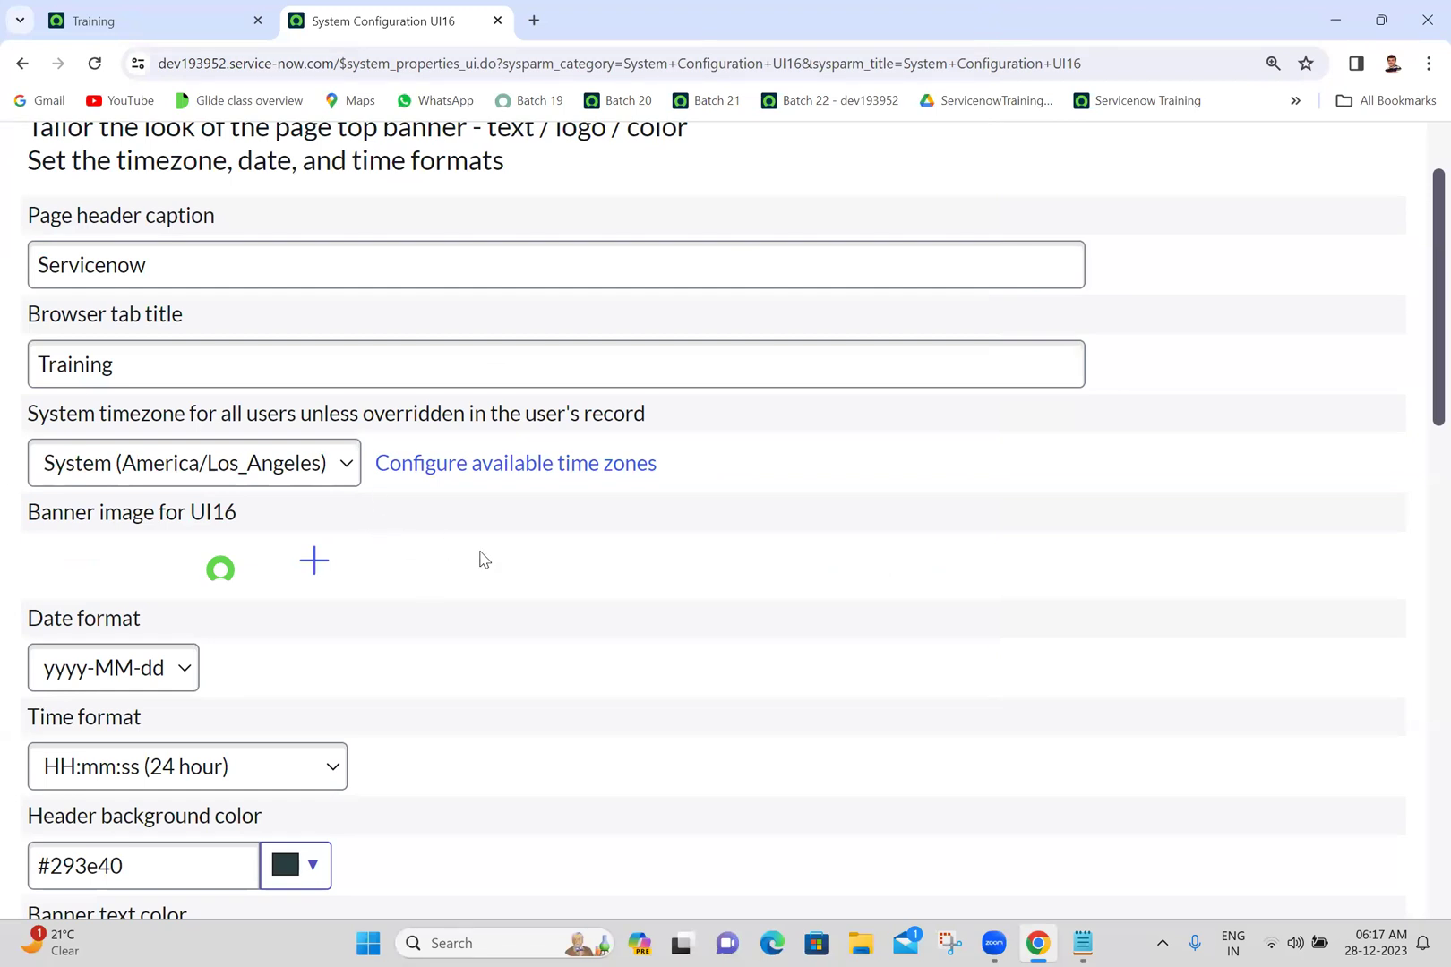
pyautogui.scroll(-3, 484, 559)
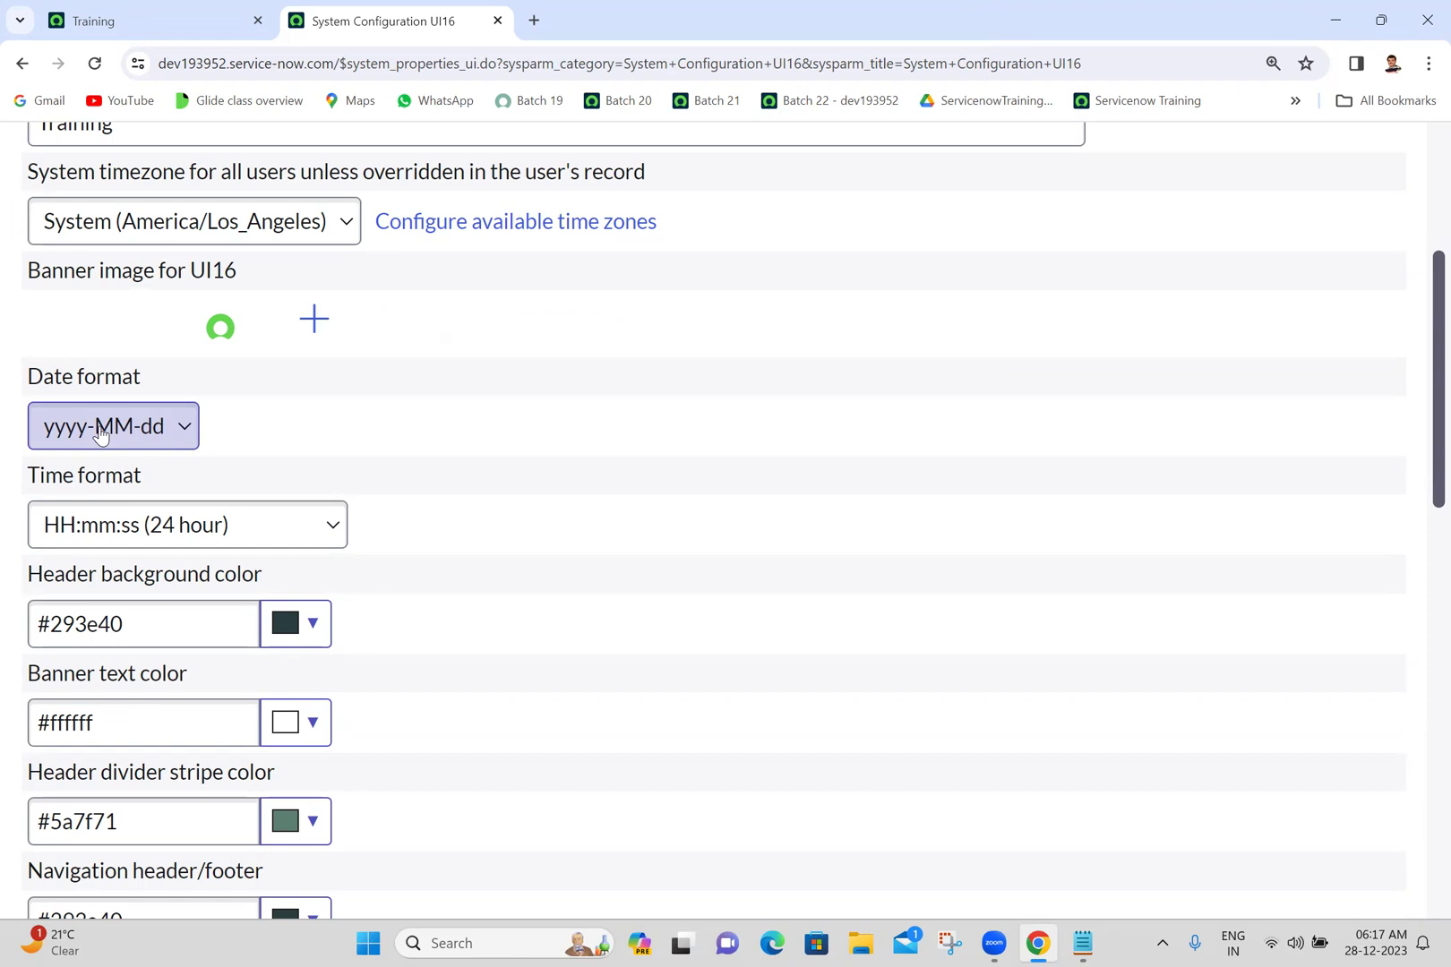
# - Check the date format list, keeping yyyy-MM-dd, and inspect the time format list
pyautogui.click(100, 435)
pyautogui.click(100, 436)
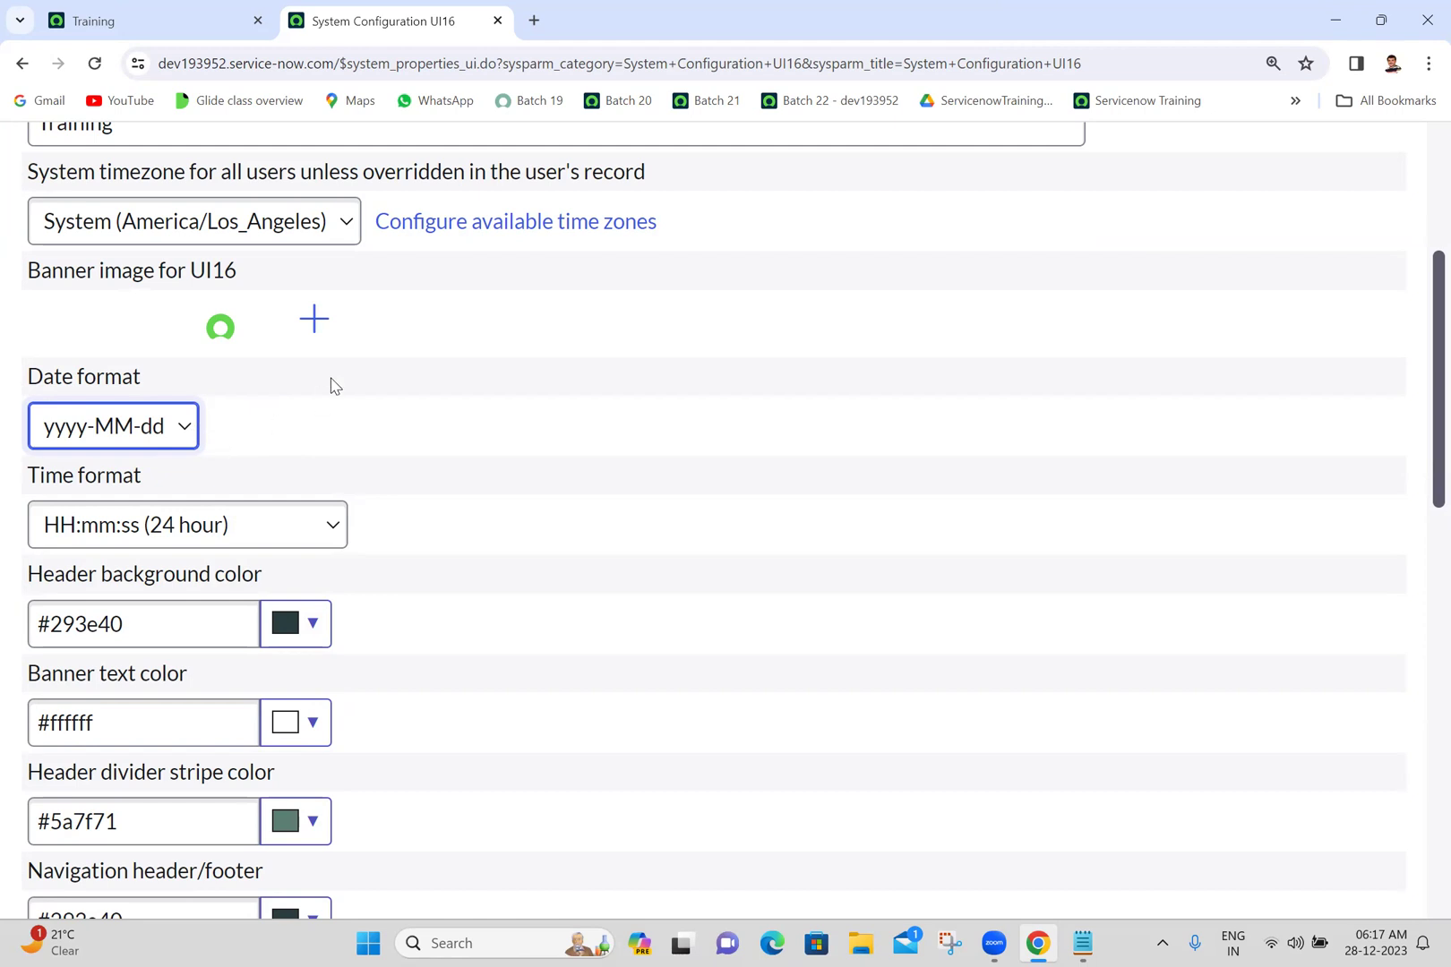
pyautogui.click(297, 534)
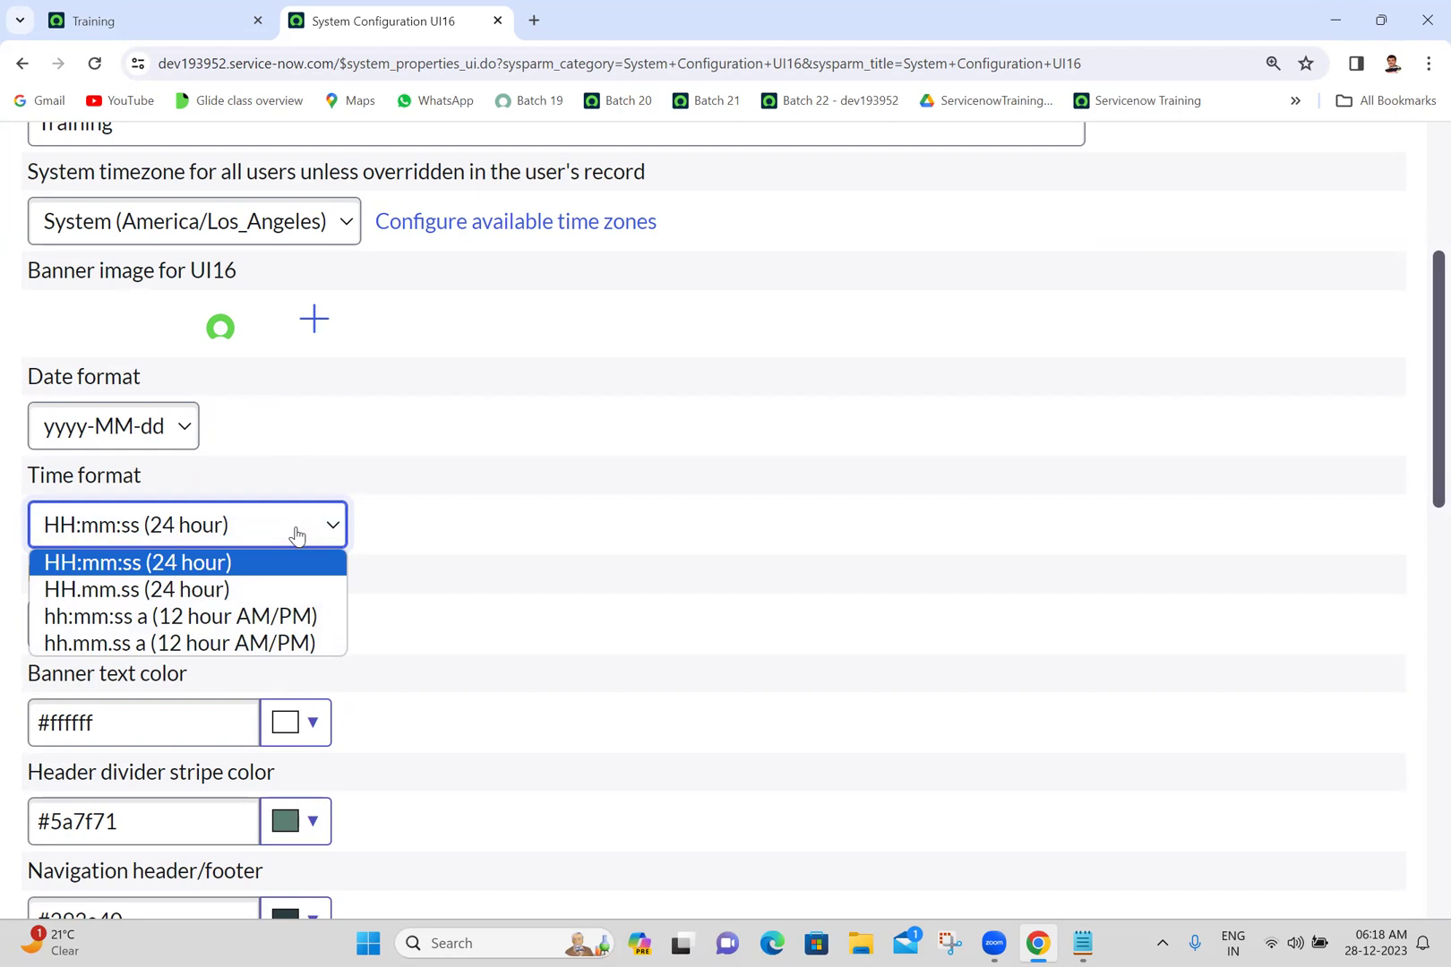
pyautogui.click(297, 535)
pyautogui.click(297, 534)
pyautogui.click(297, 534)
# - Toggle between HH.mm.ss and HH:mm:ss, leaving the time format at HH:mm:ss (24 hour)
pyautogui.press('Down')
pyautogui.press('Up')
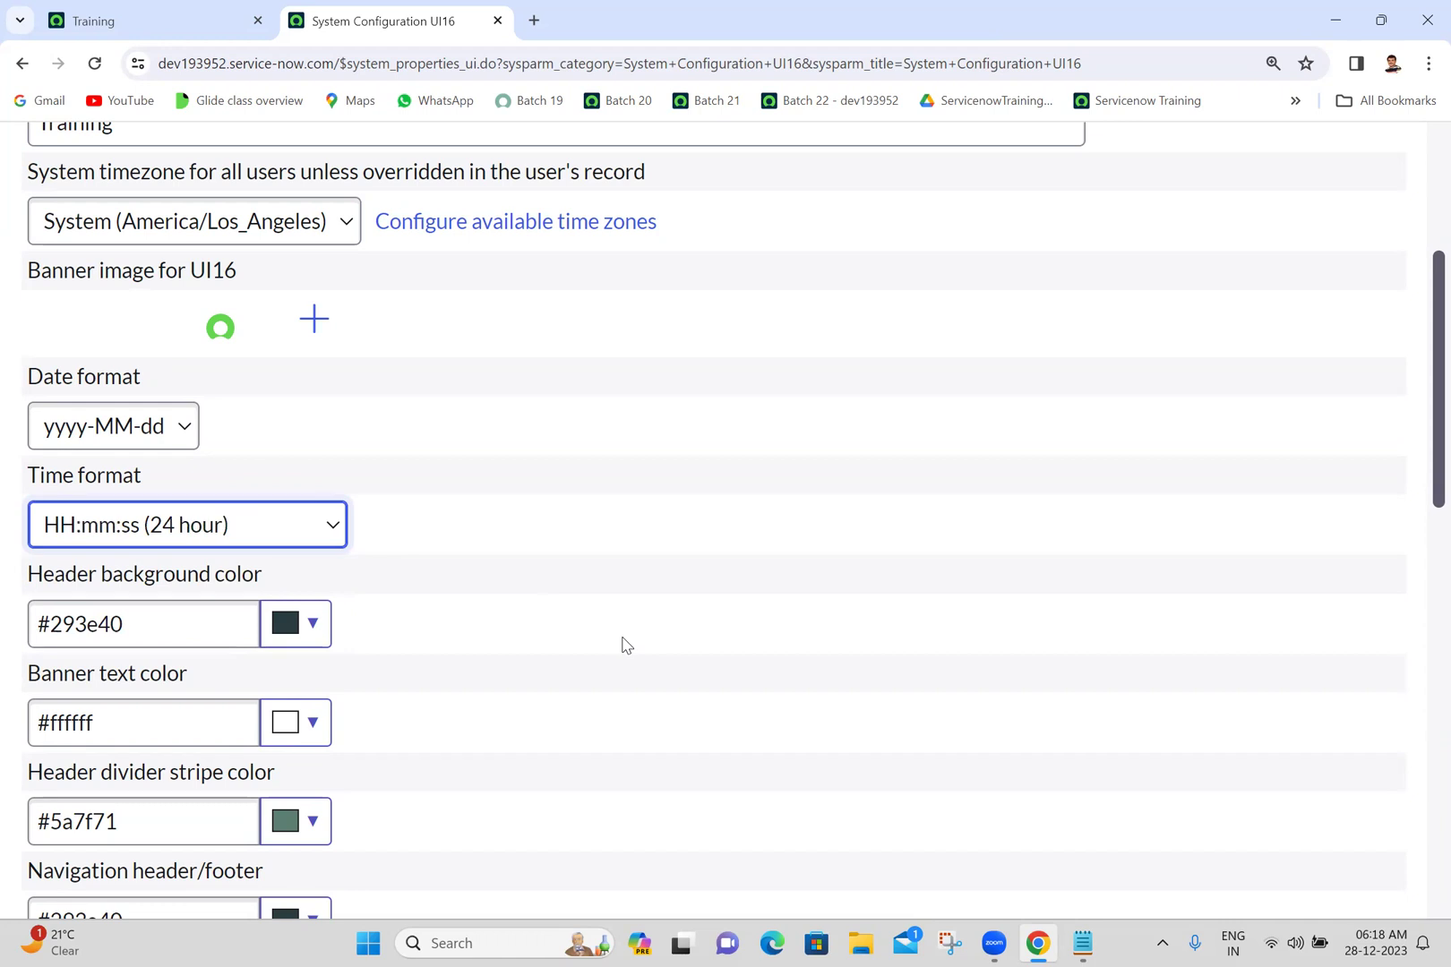
pyautogui.press('Down')
pyautogui.press('Up')
pyautogui.press('Down')
pyautogui.press('Up')
pyautogui.press('Down')
pyautogui.press('Up')
pyautogui.click(696, 575)
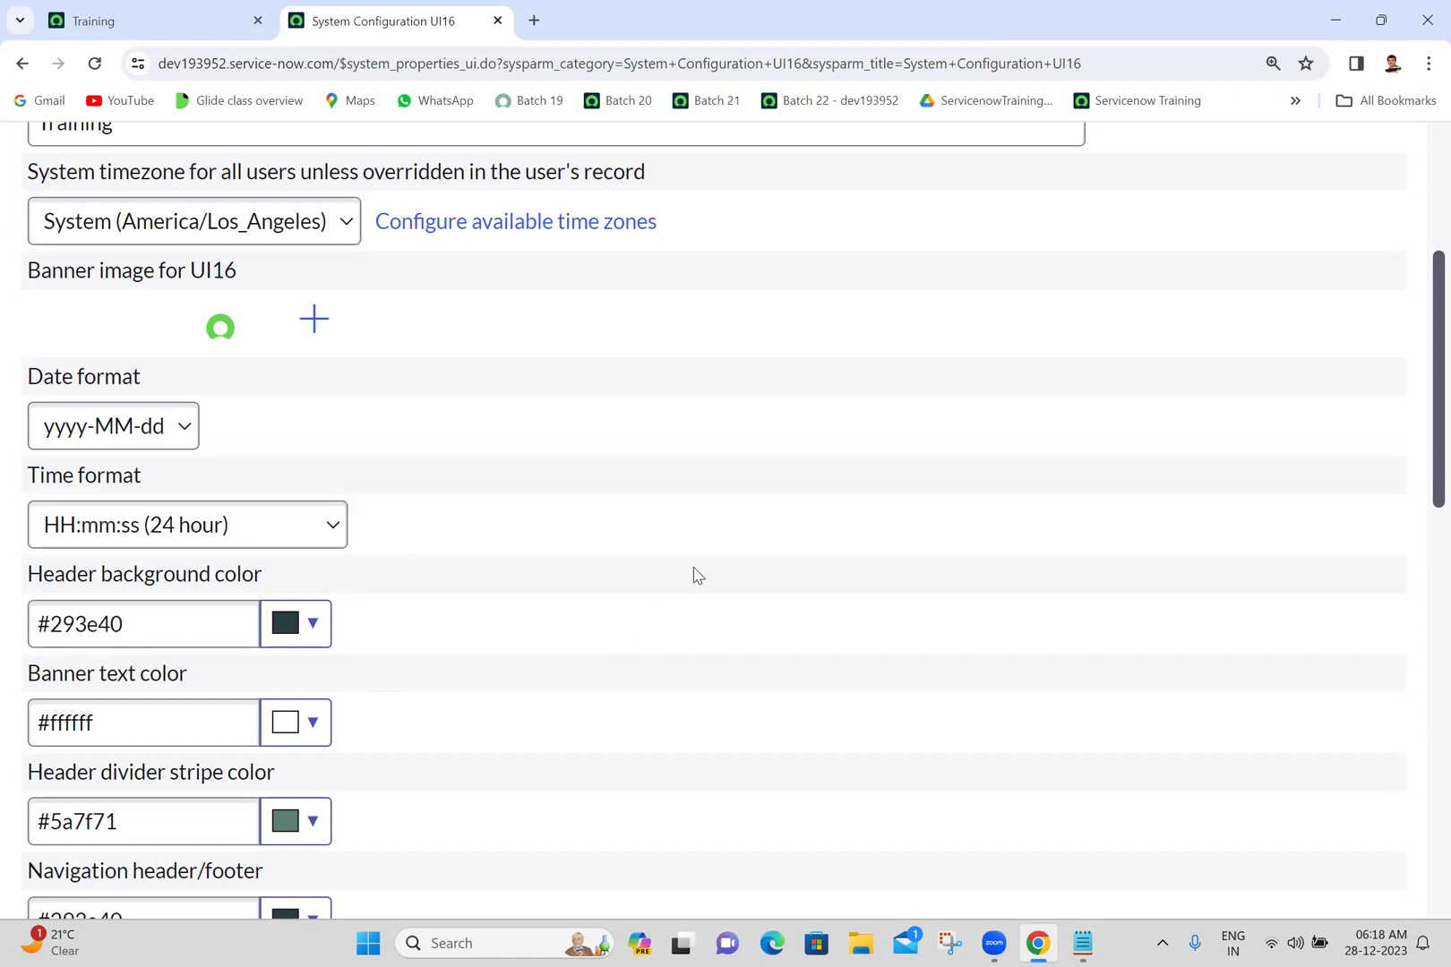
# - Scroll down to the Save button and switch to the Training tab
pyautogui.scroll(-3, 697, 576)
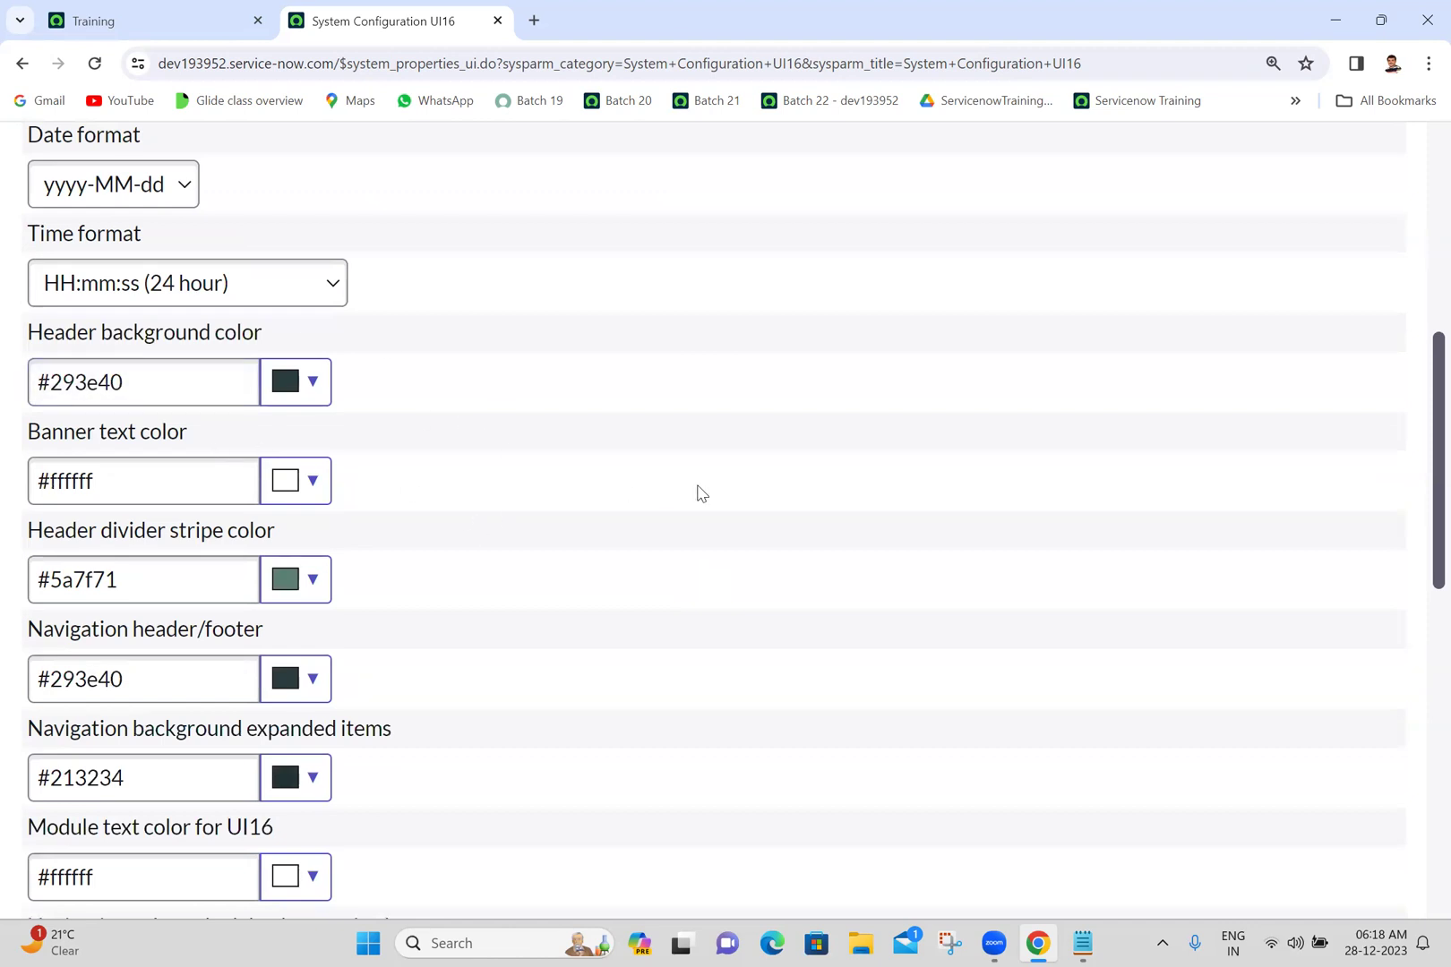
pyautogui.scroll(-2, 697, 491)
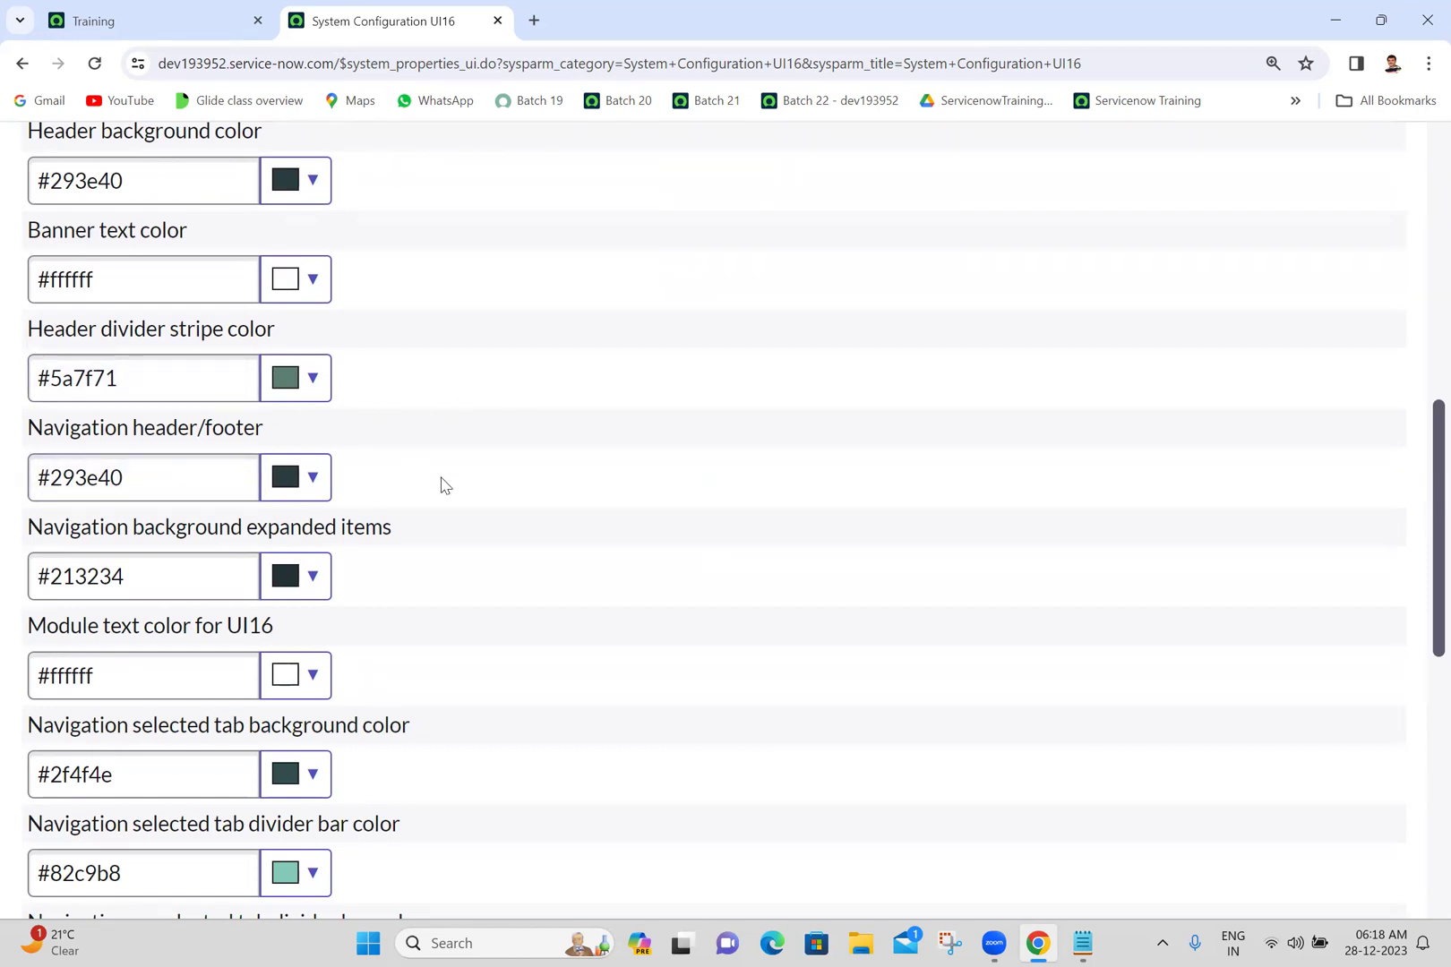
pyautogui.scroll(-8, 481, 498)
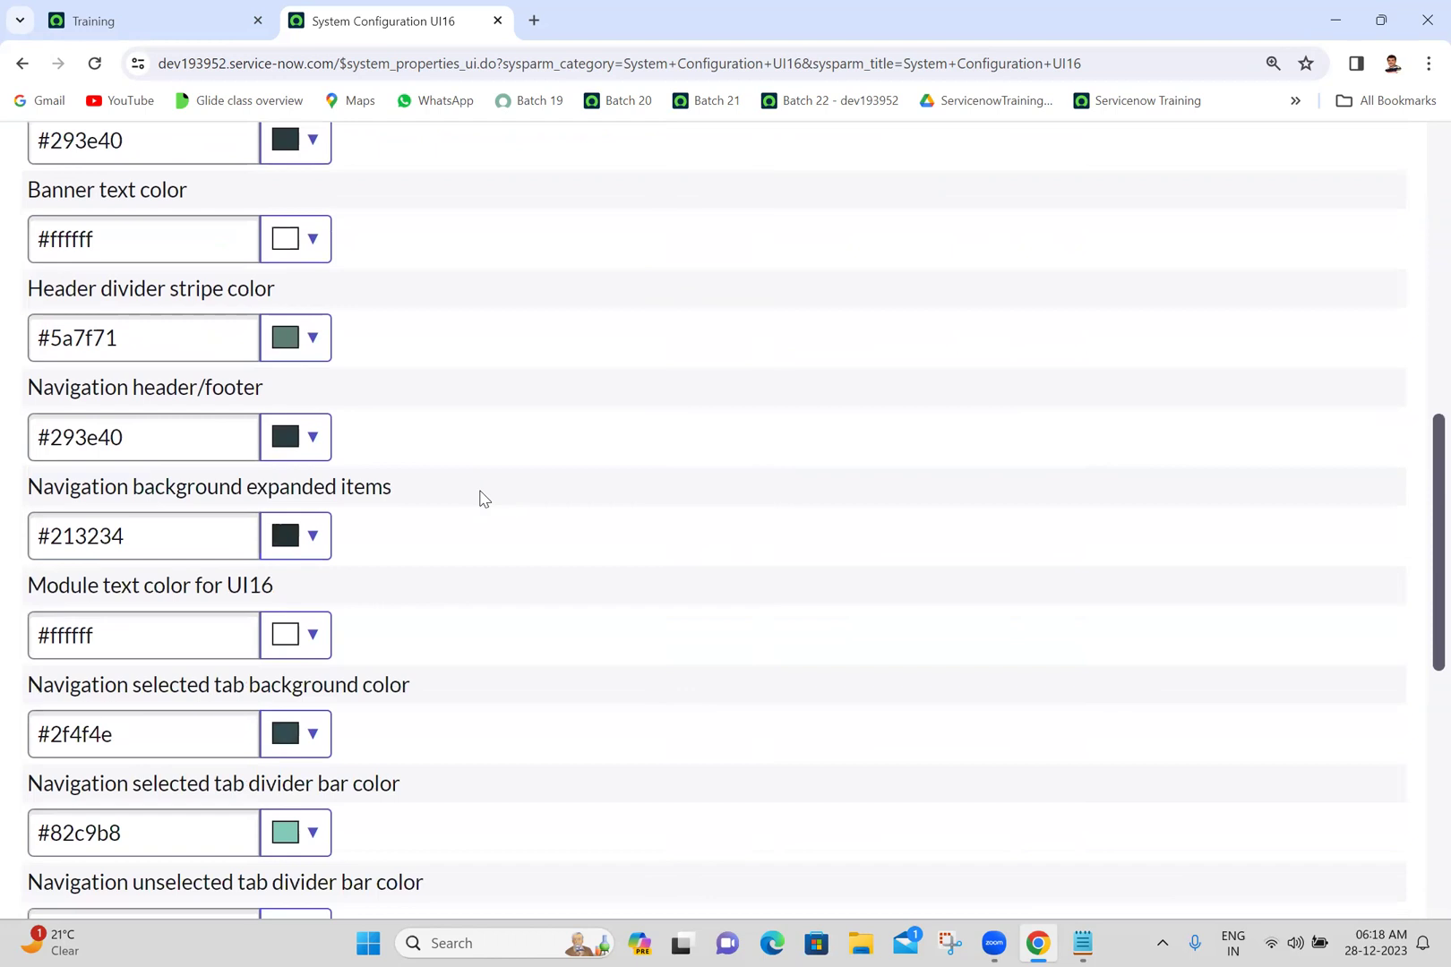
pyautogui.click(196, 10)
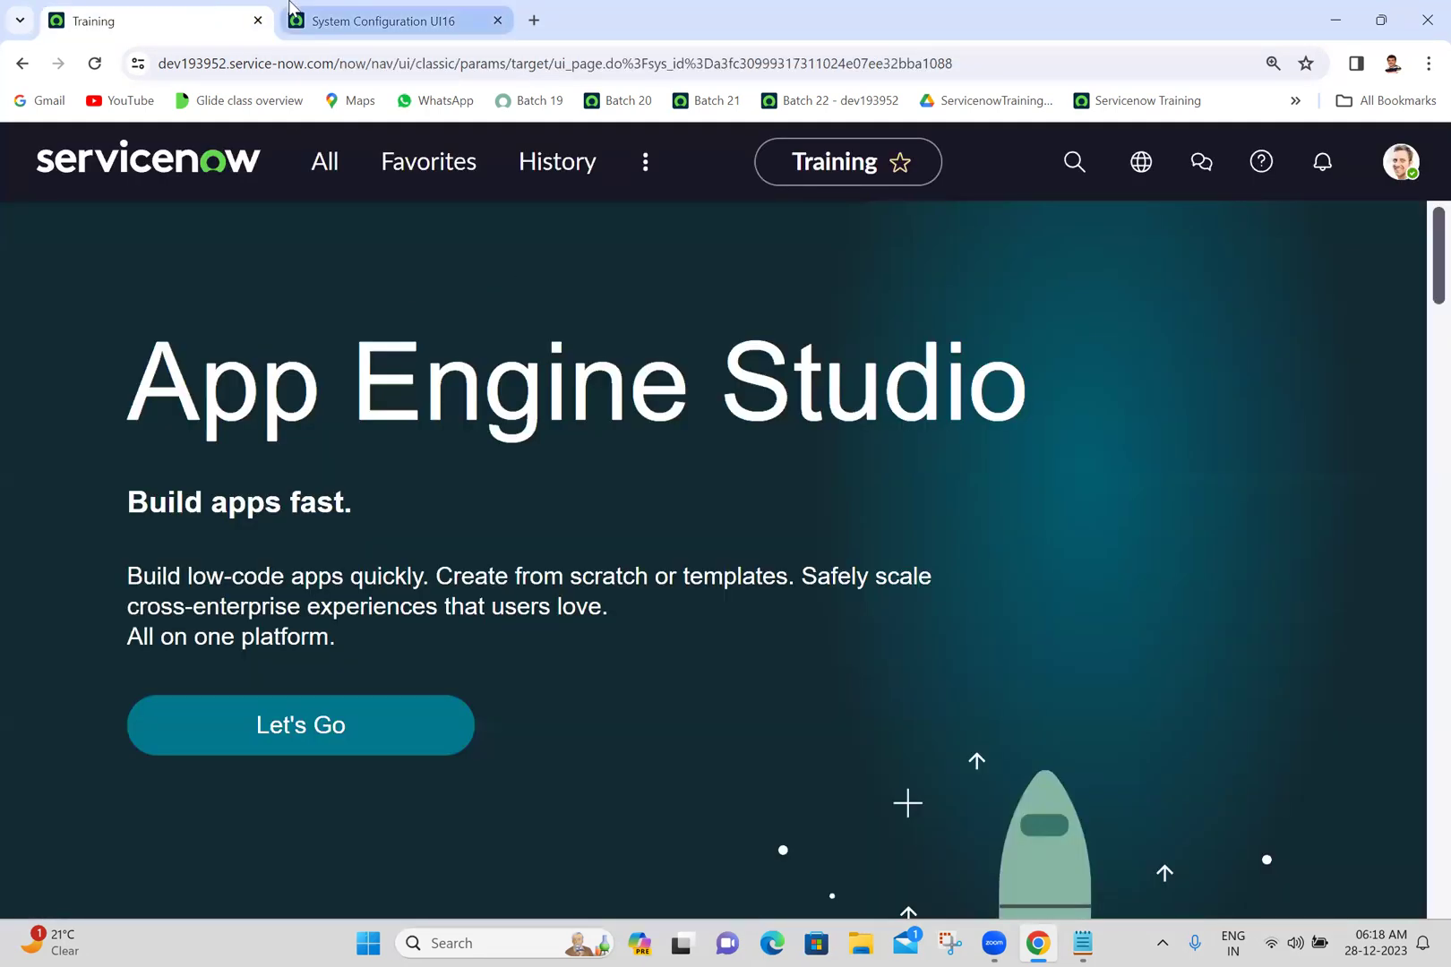
# - Back on the UI16 tab, keep La Jolla as the selected base theme
pyautogui.click(286, 11)
pyautogui.click(196, 11)
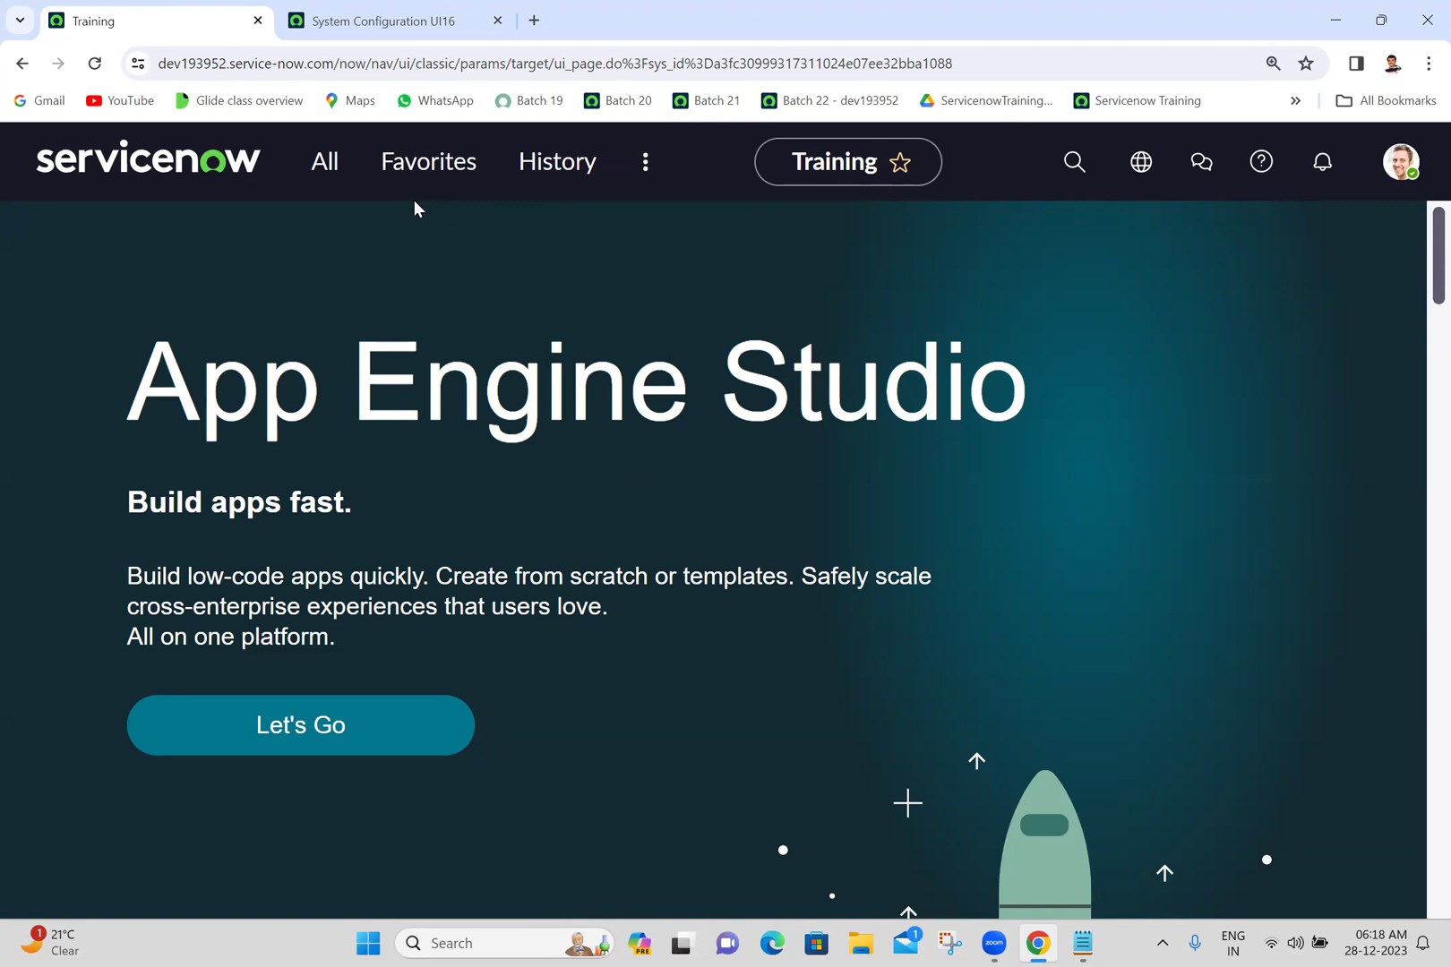
pyautogui.click(386, 20)
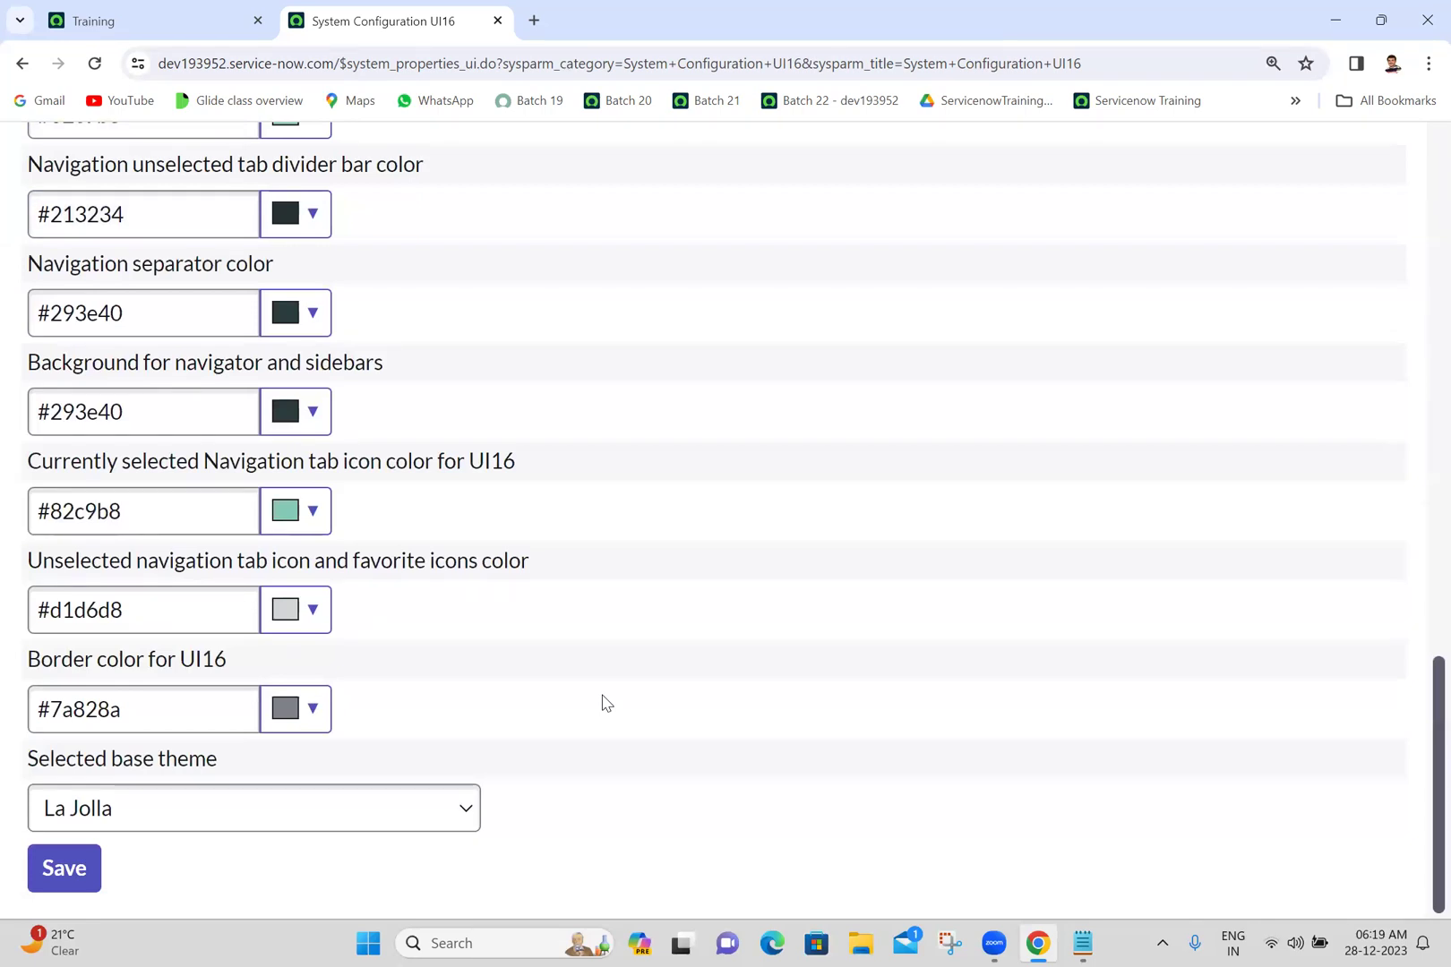
pyautogui.click(322, 816)
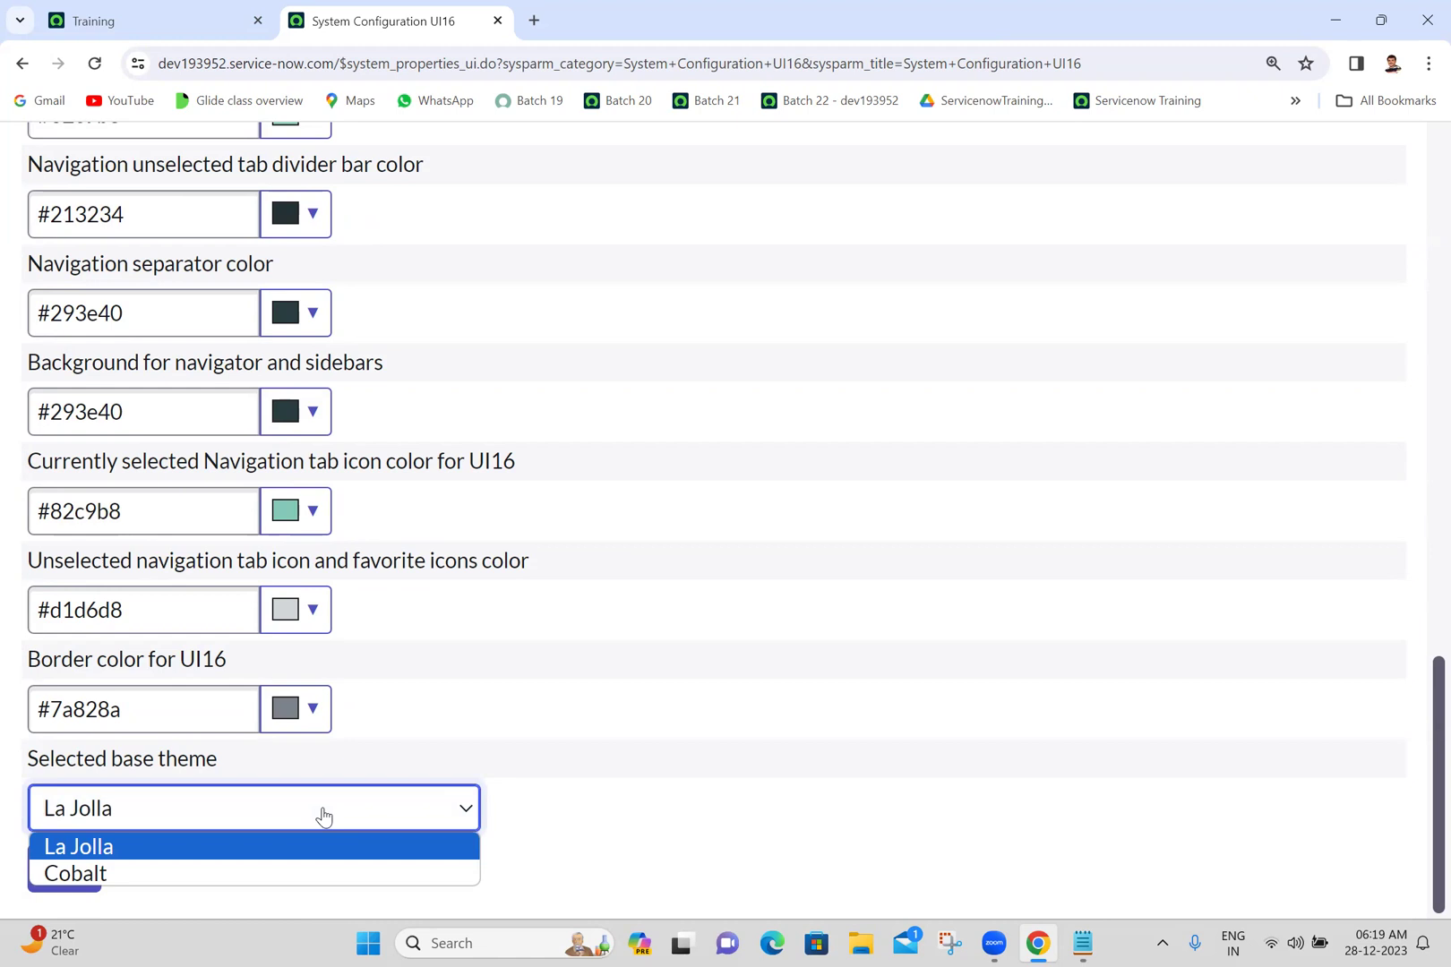
pyautogui.click(323, 815)
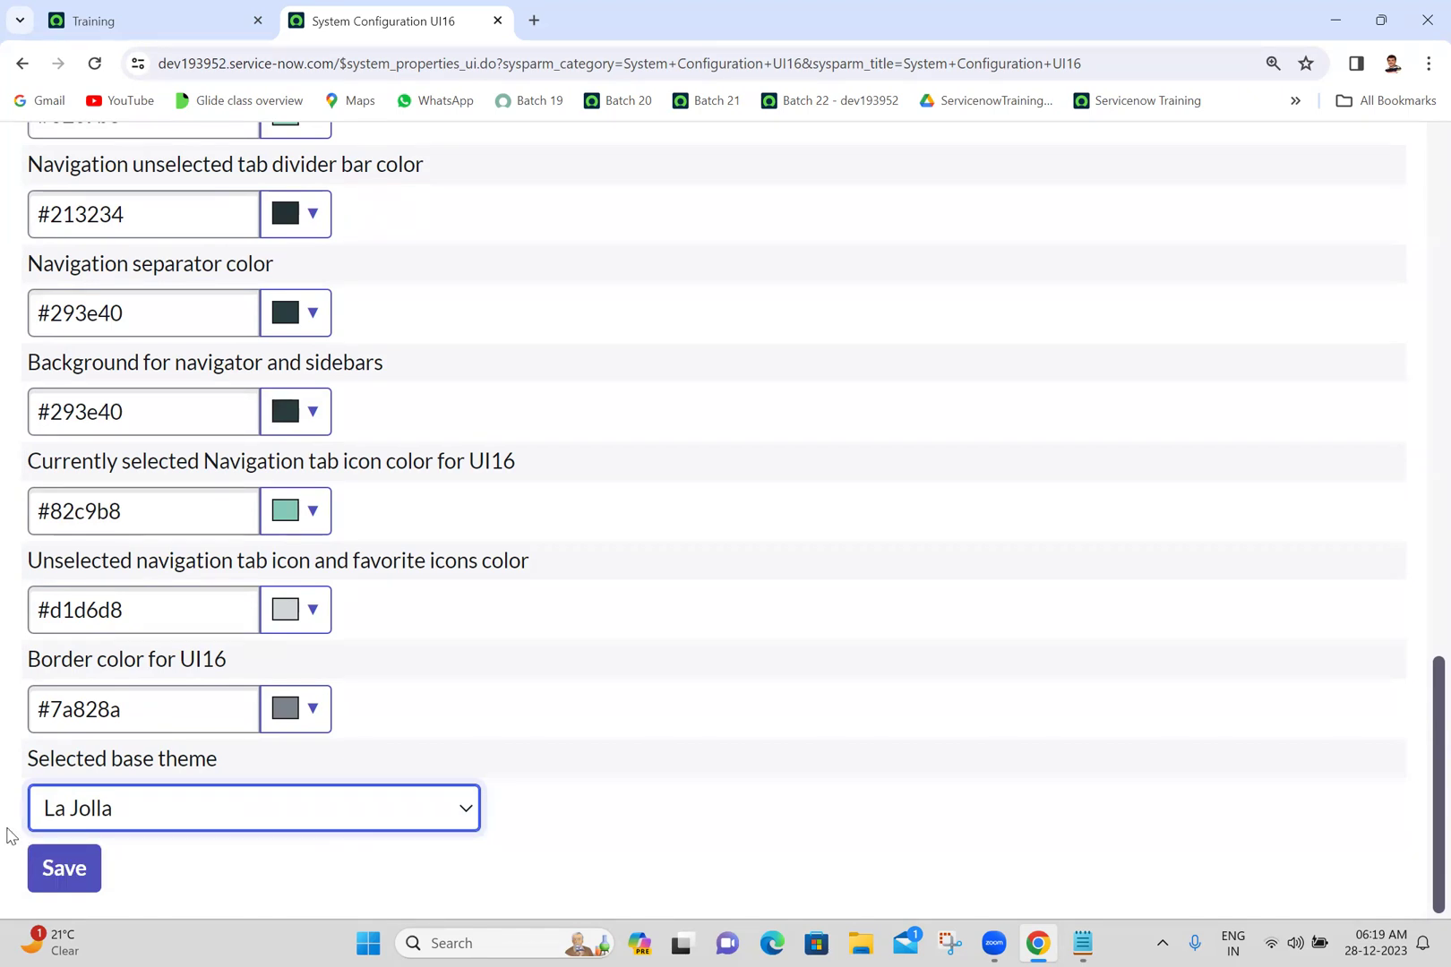
pyautogui.click(653, 793)
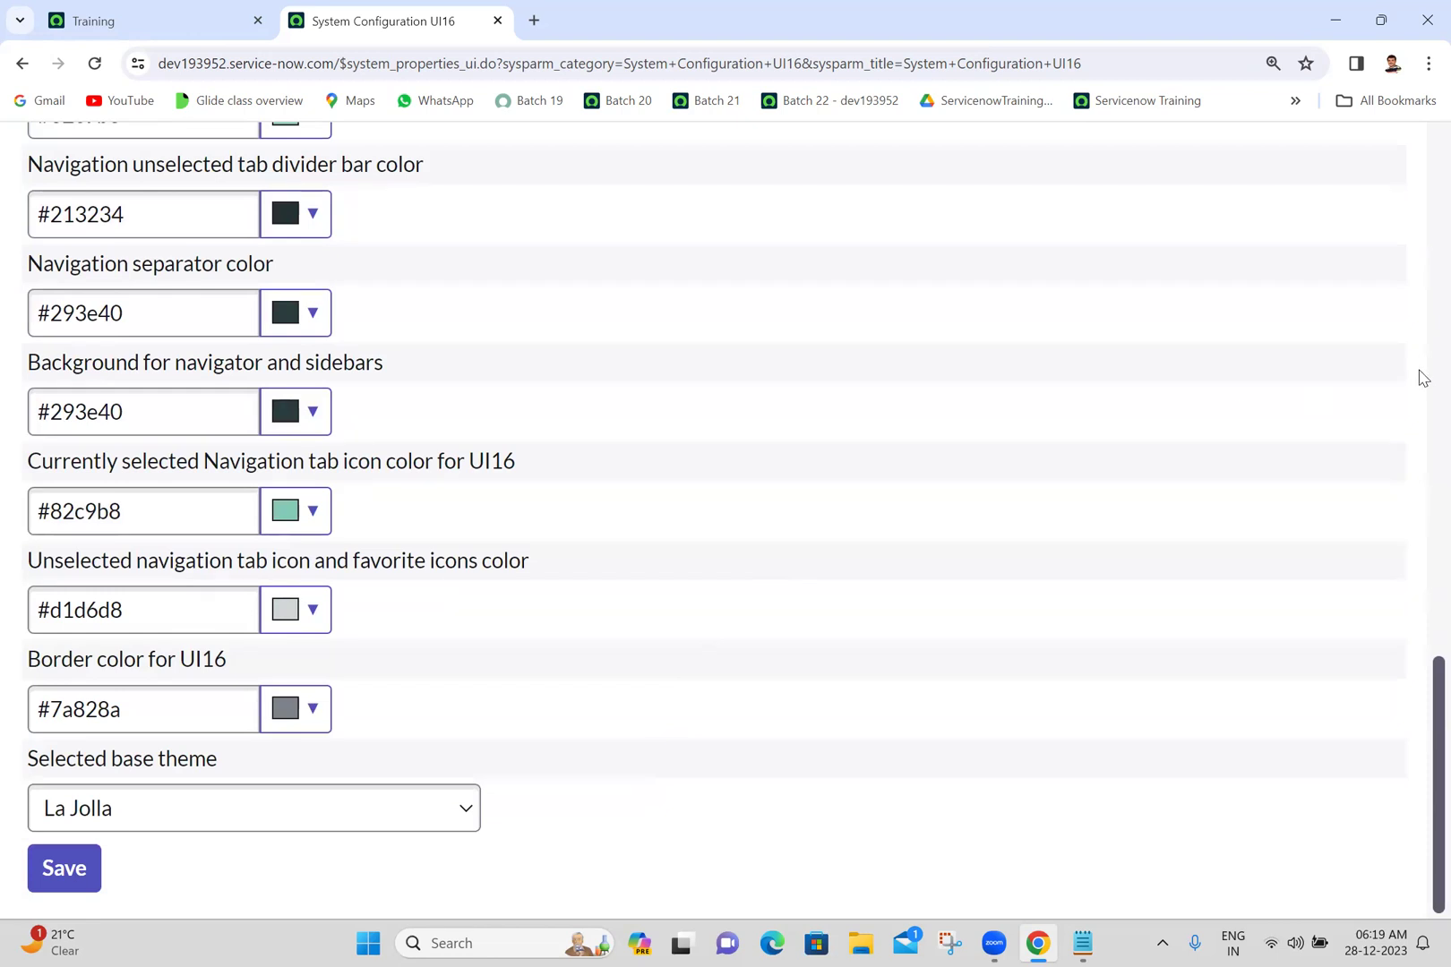
# - Scroll through the UI16 settings, then close the System Configuration UI16 tab
pyautogui.scroll(15, 1423, 377)
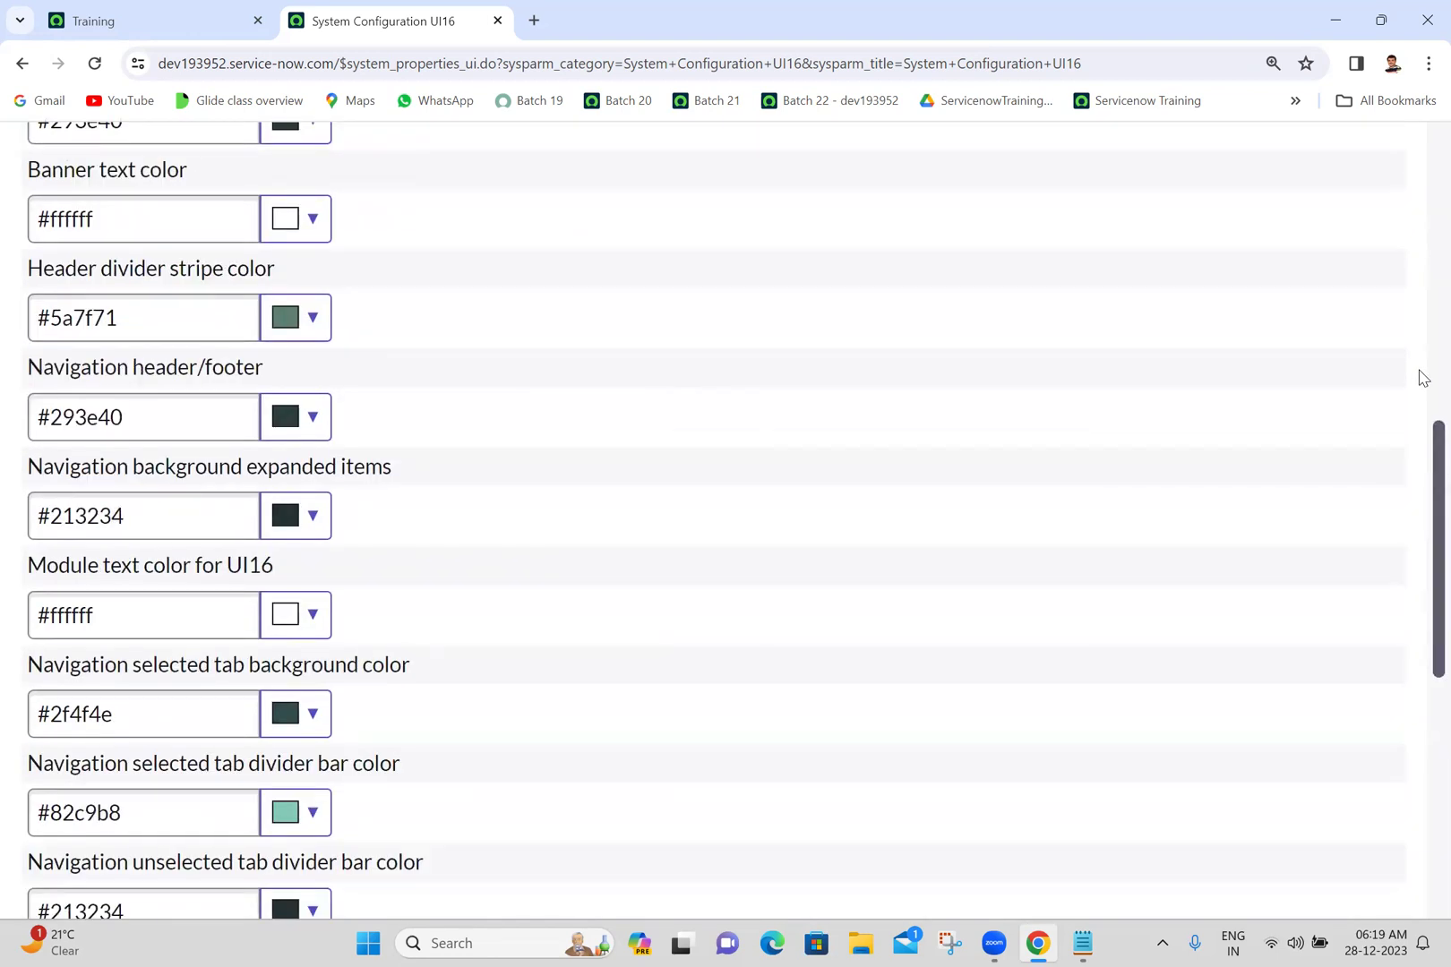
pyautogui.scroll(-10, 1419, 376)
pyautogui.scroll(3, 1410, 663)
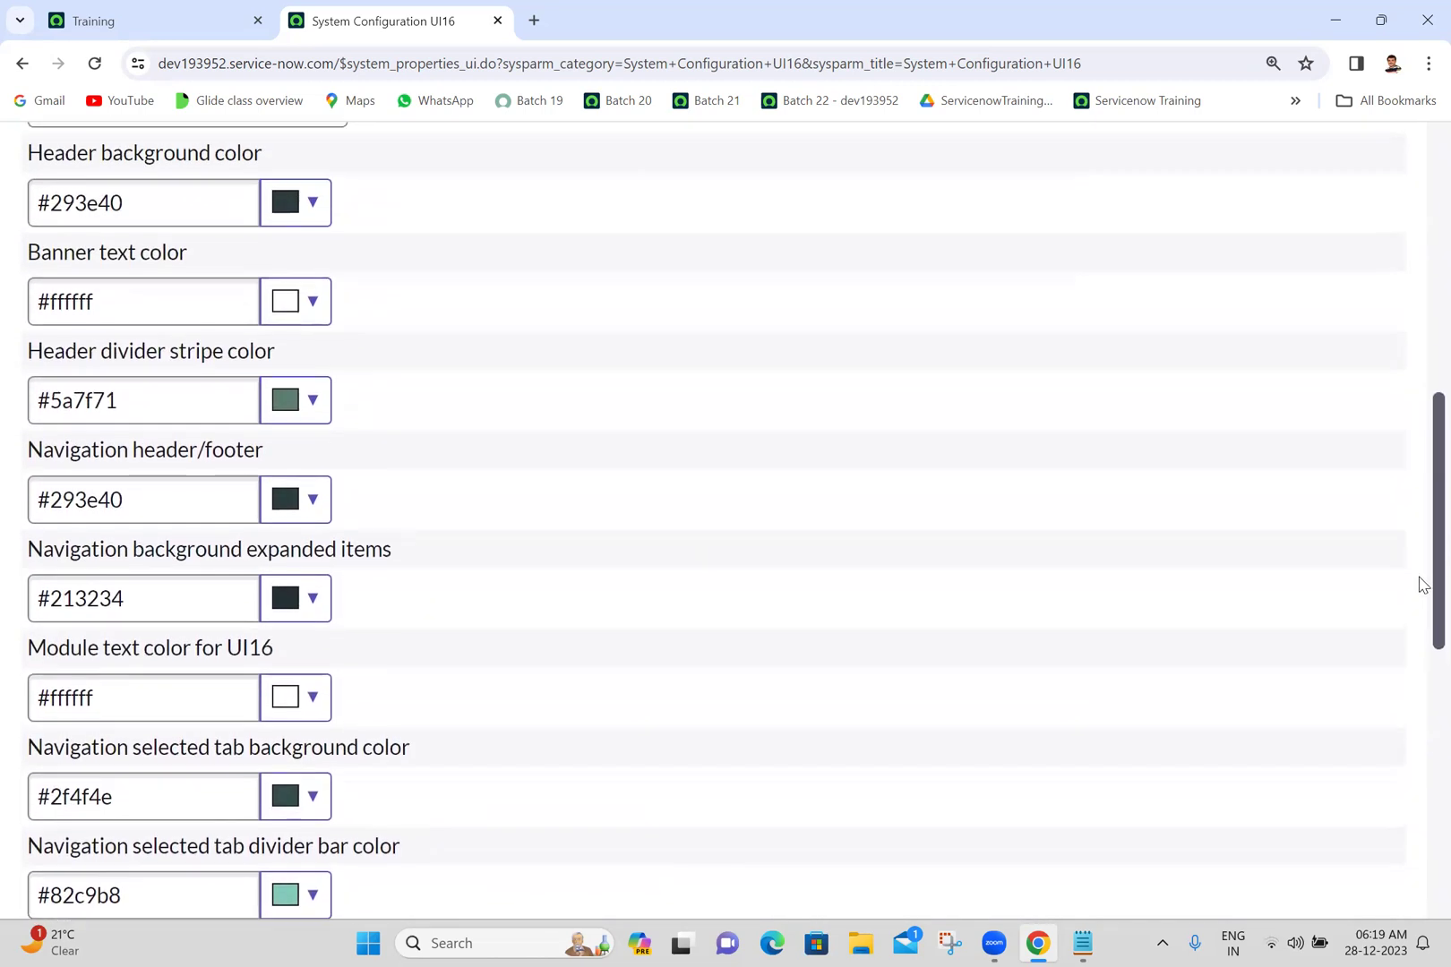
pyautogui.scroll(1, 1420, 578)
pyautogui.scroll(-8, 1380, 717)
pyautogui.scroll(10, 1419, 457)
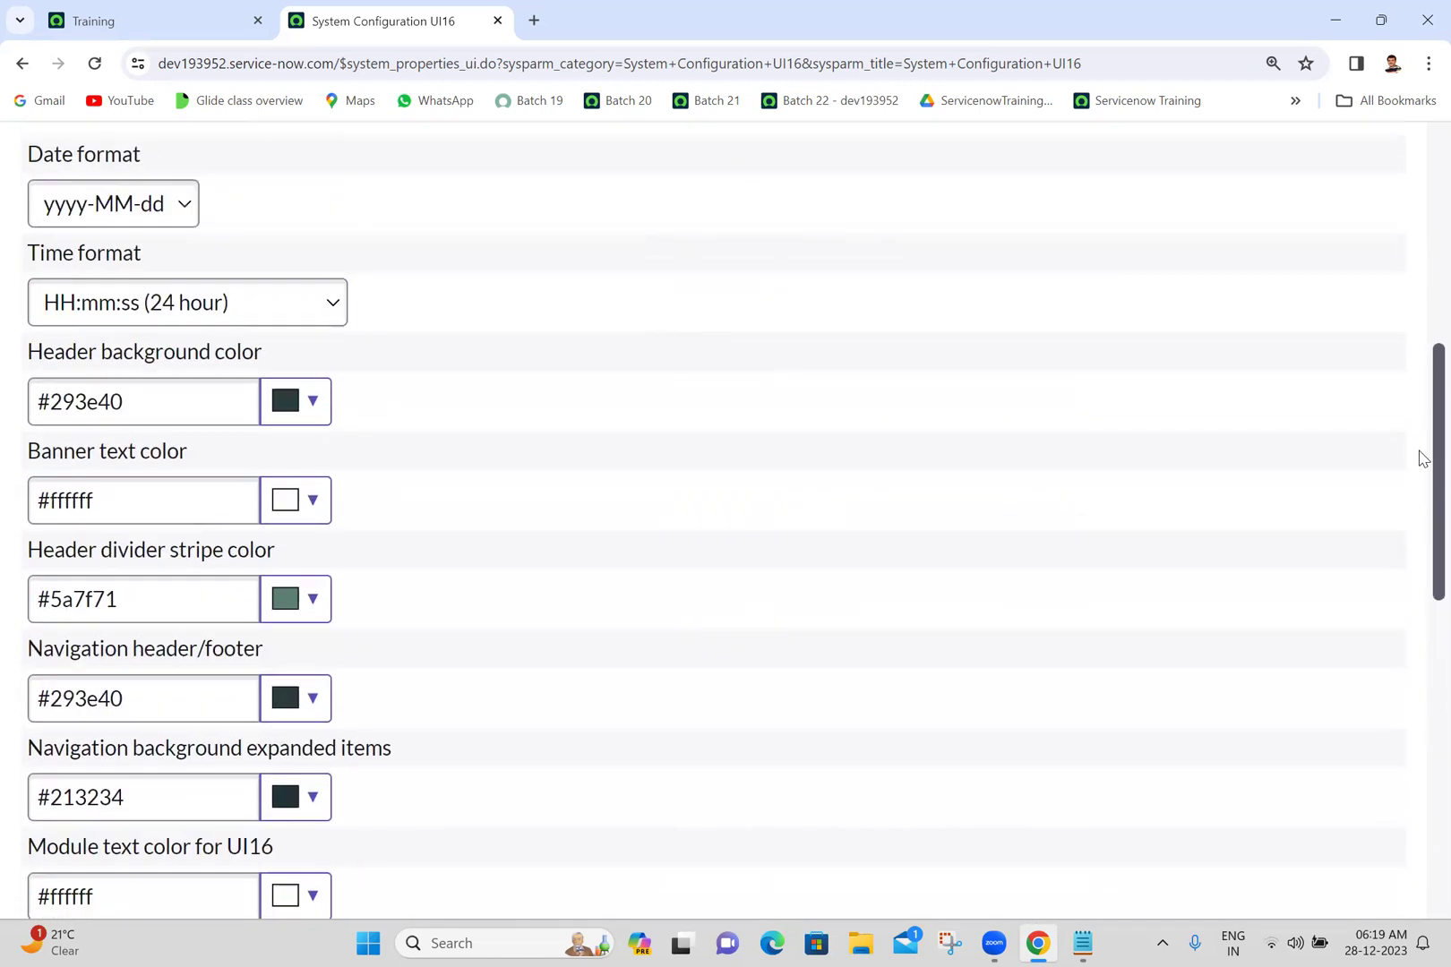
pyautogui.scroll(-2, 725, 122)
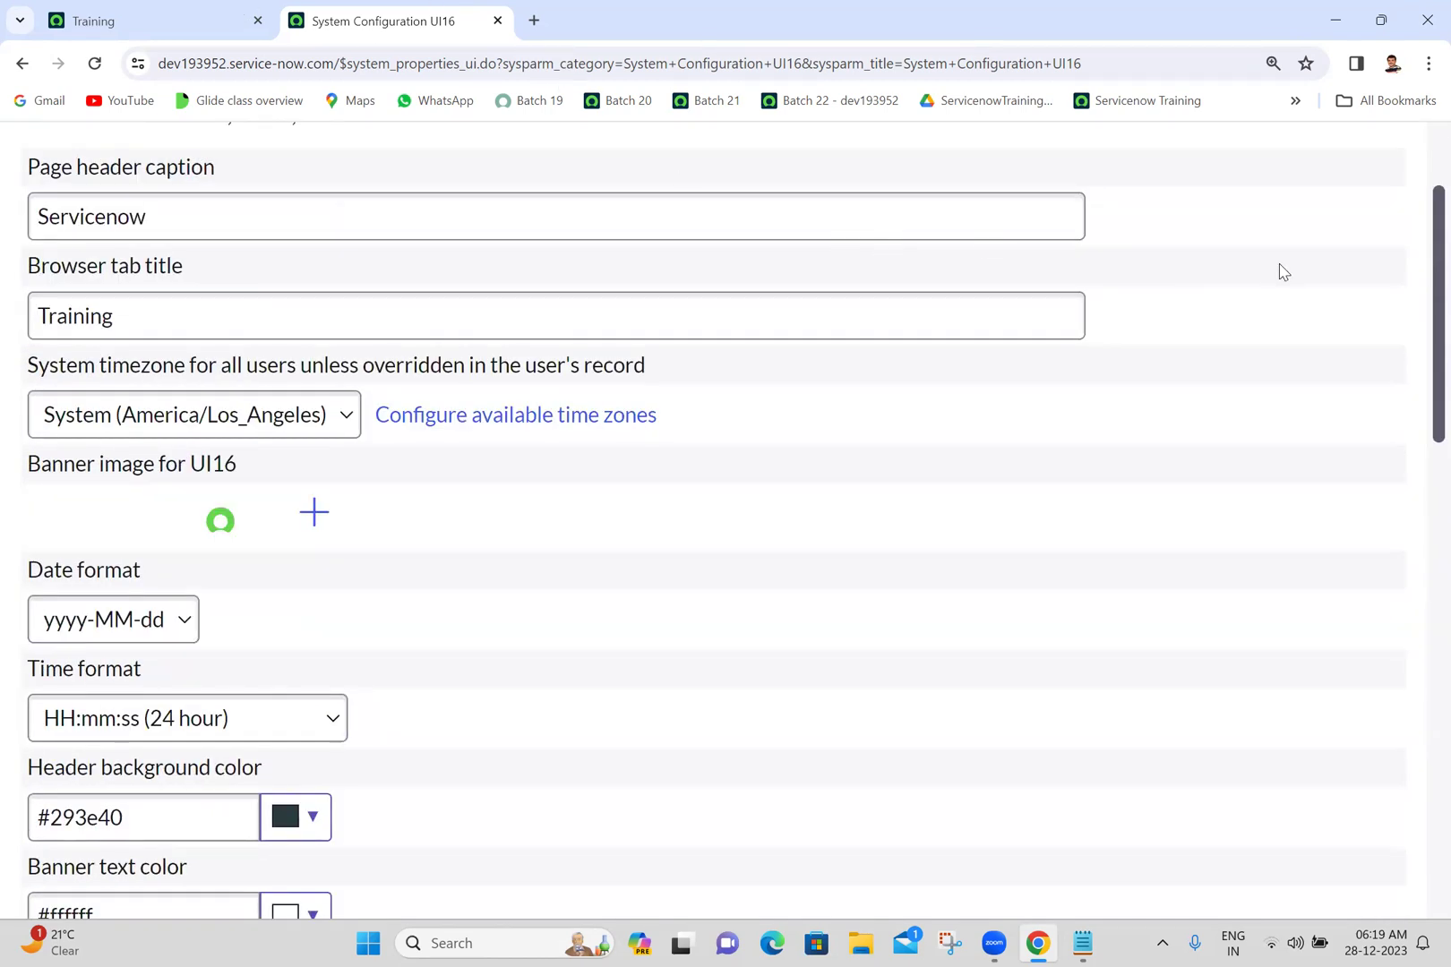
pyautogui.scroll(2, 1279, 272)
pyautogui.scroll(-2, 1225, 215)
pyautogui.scroll(2, 1226, 215)
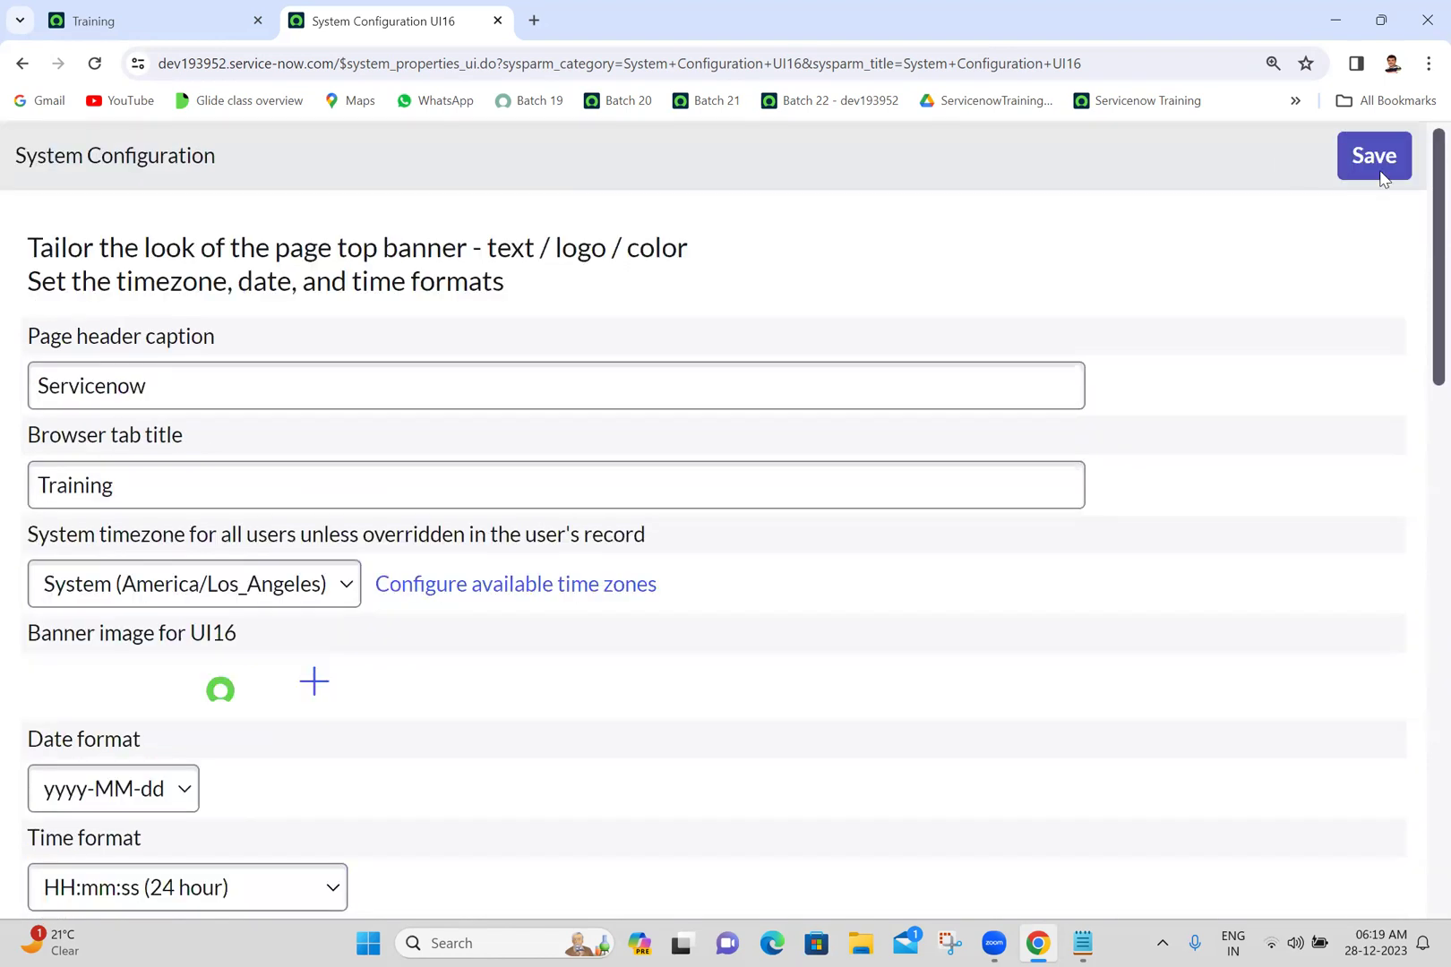
pyautogui.scroll(-2, 1276, 186)
pyautogui.scroll(2, 1254, 161)
pyautogui.click(647, 926)
pyautogui.click(498, 21)
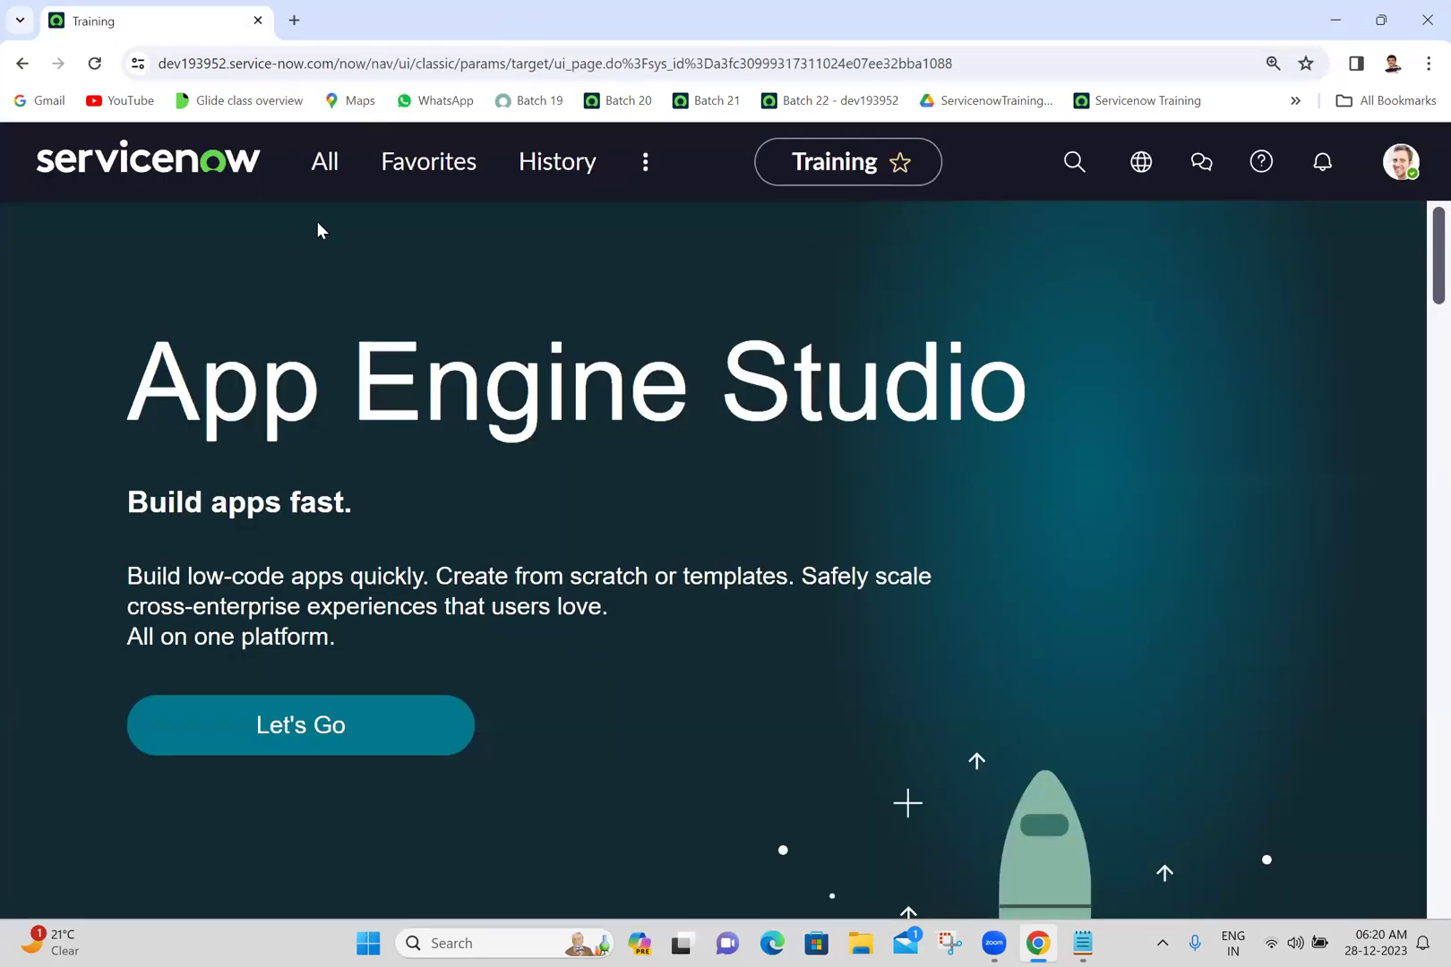
# - Filter the navigator for 'email properties' and open System Properties > Email Properties in a new tab
pyautogui.click(325, 175)
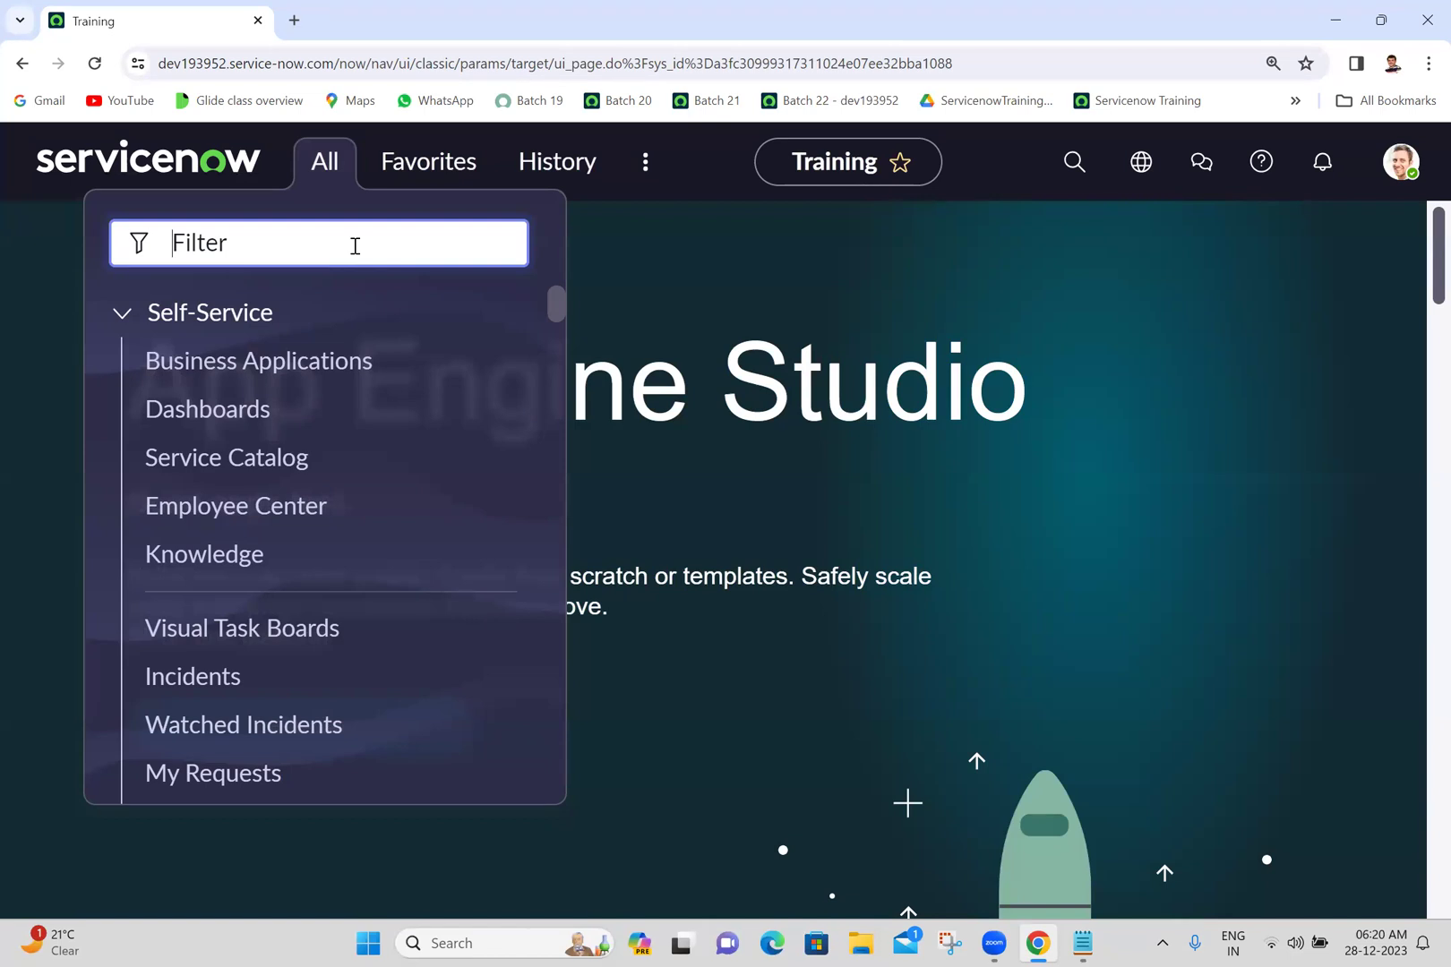
pyautogui.write('em')
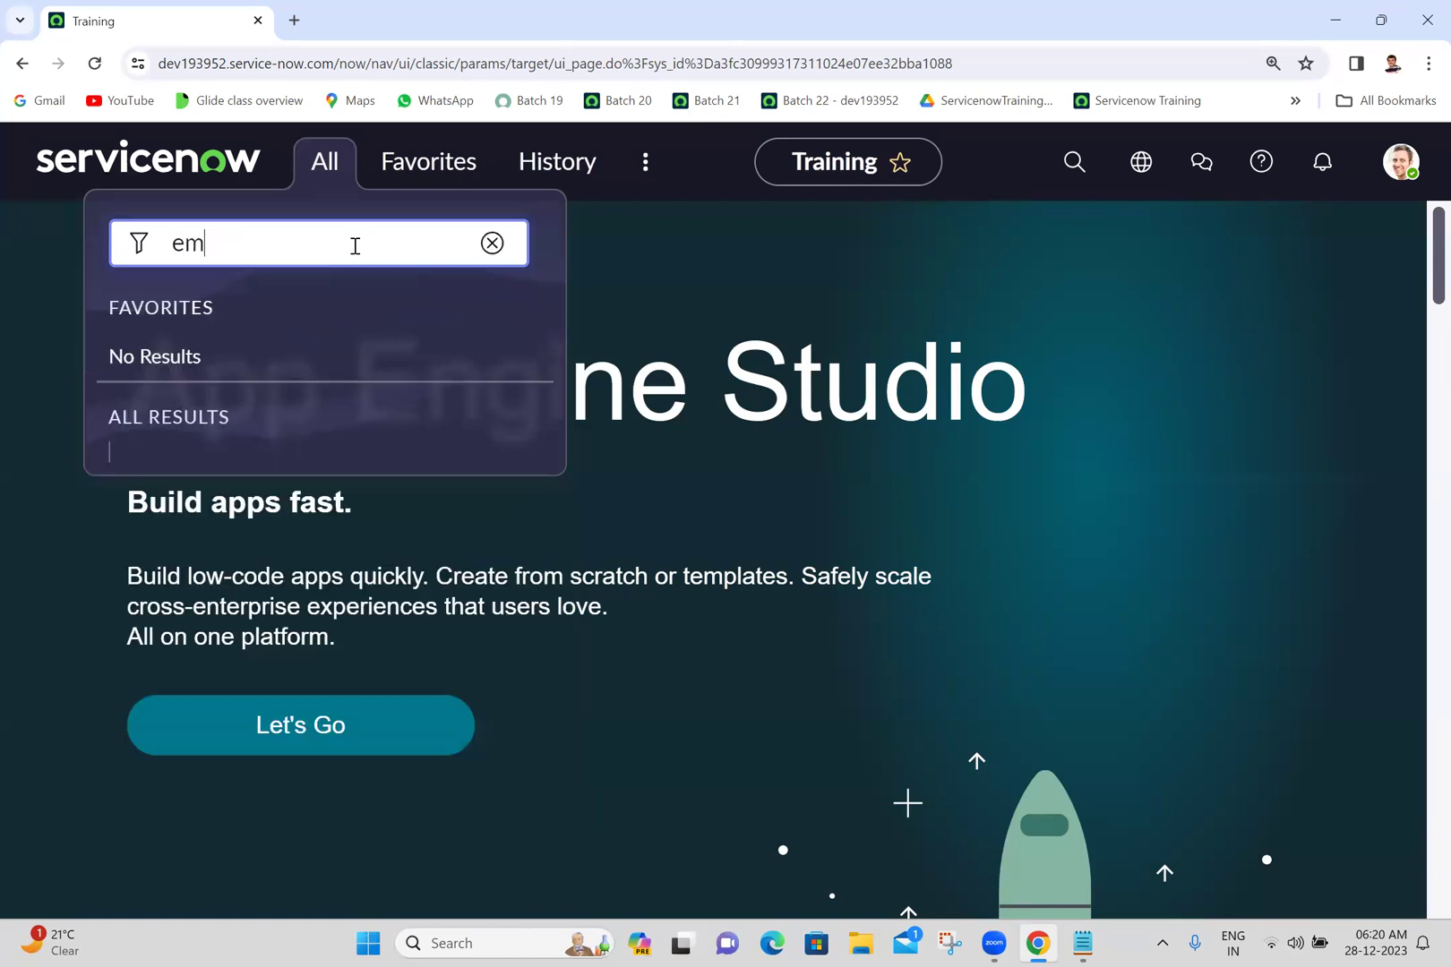
pyautogui.write('ail properties')
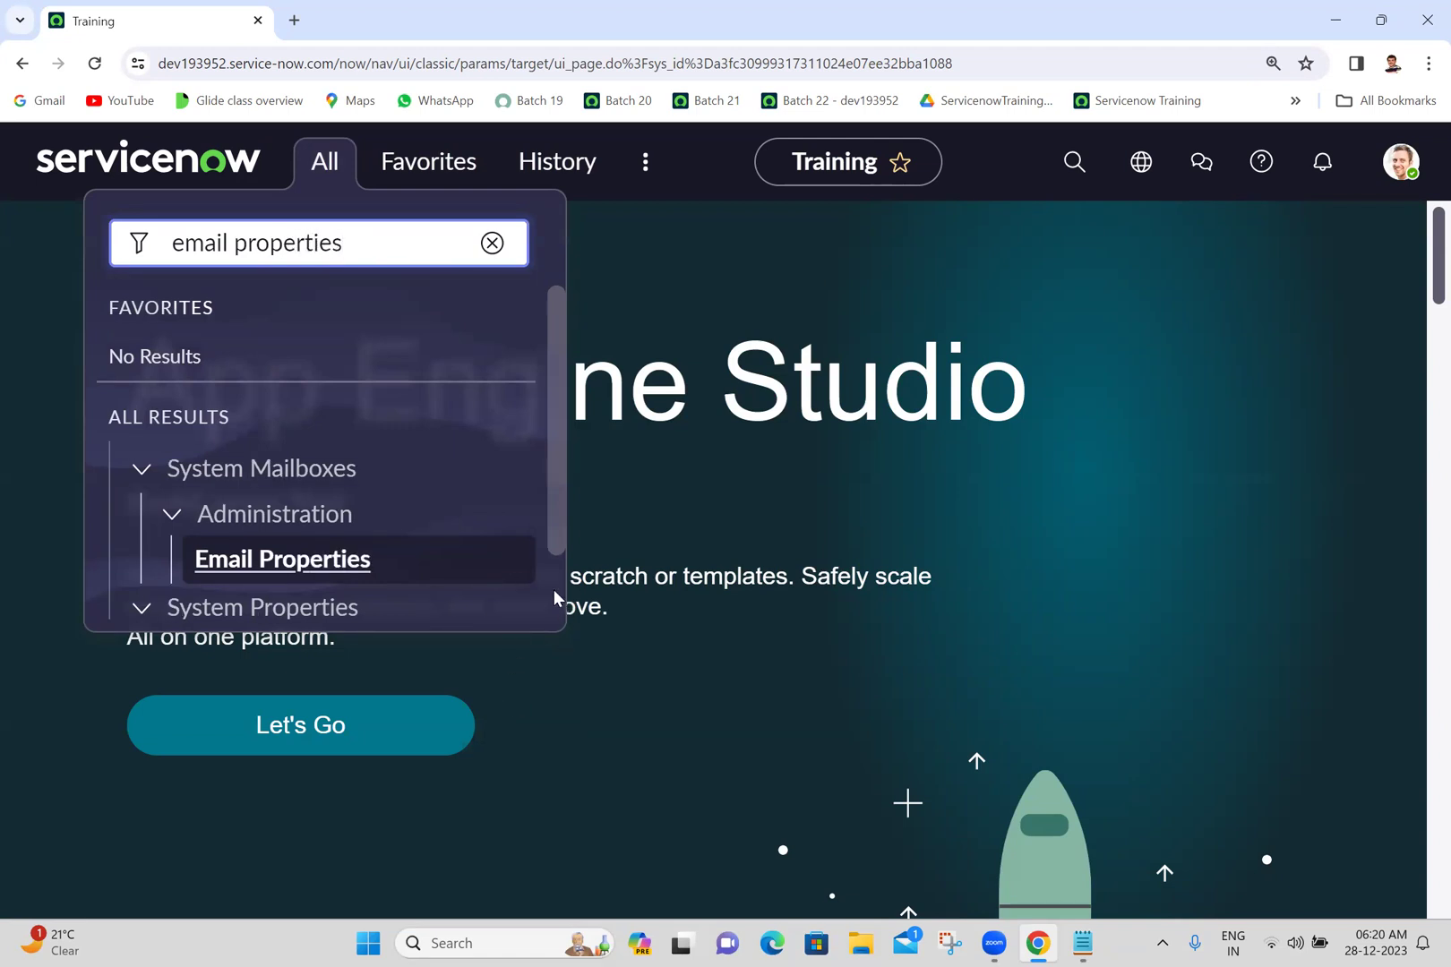
pyautogui.scroll(-1, 555, 597)
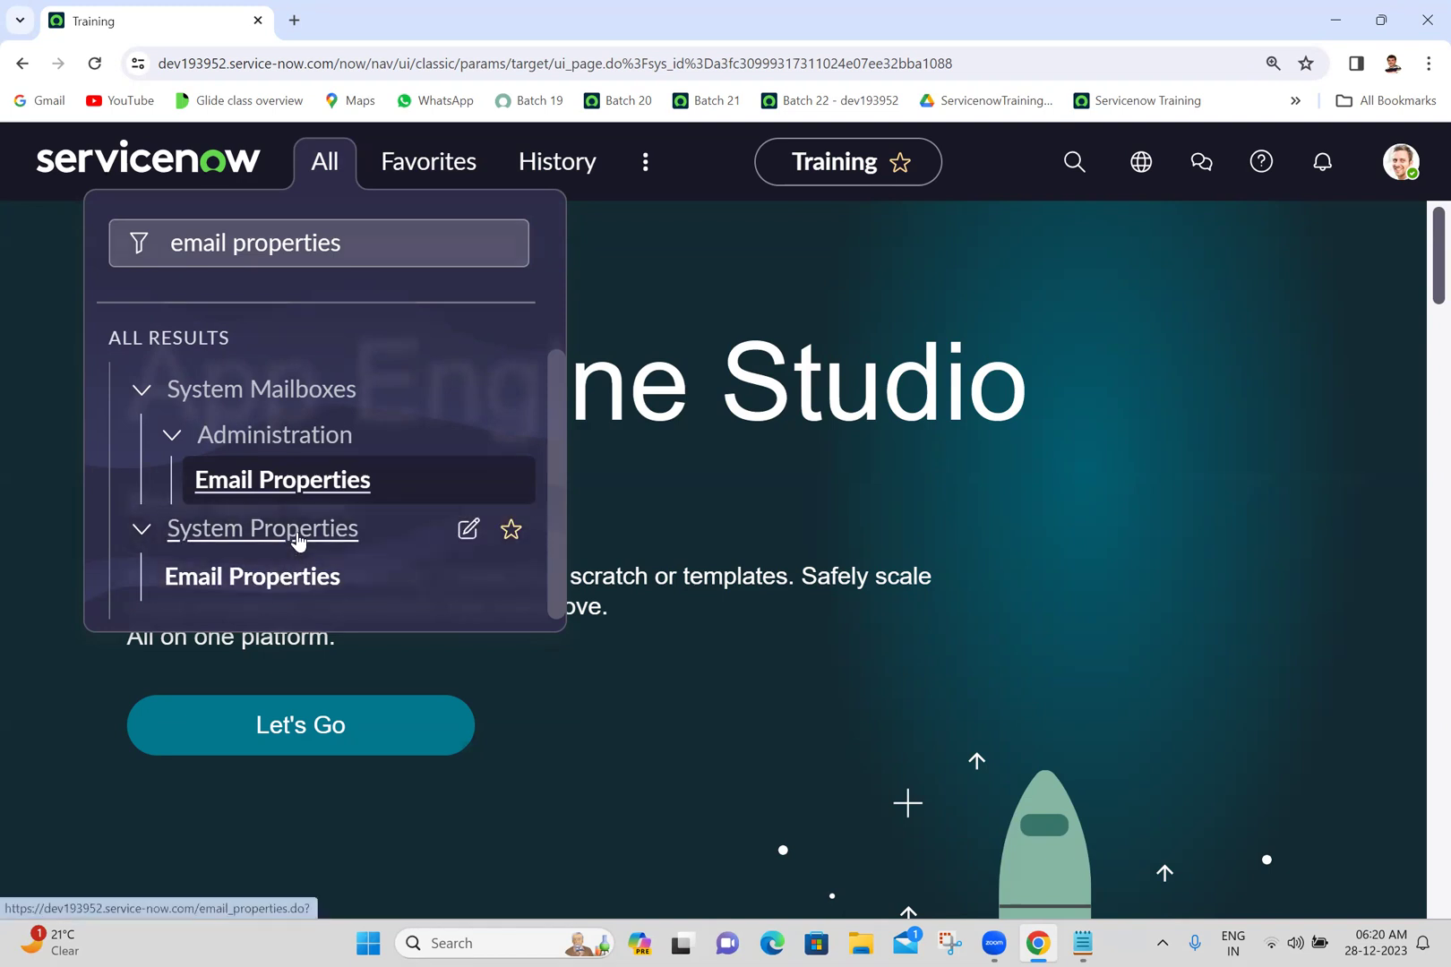
pyautogui.keyDown('ctrl'); pyautogui.click(270, 594); pyautogui.keyUp('ctrl')
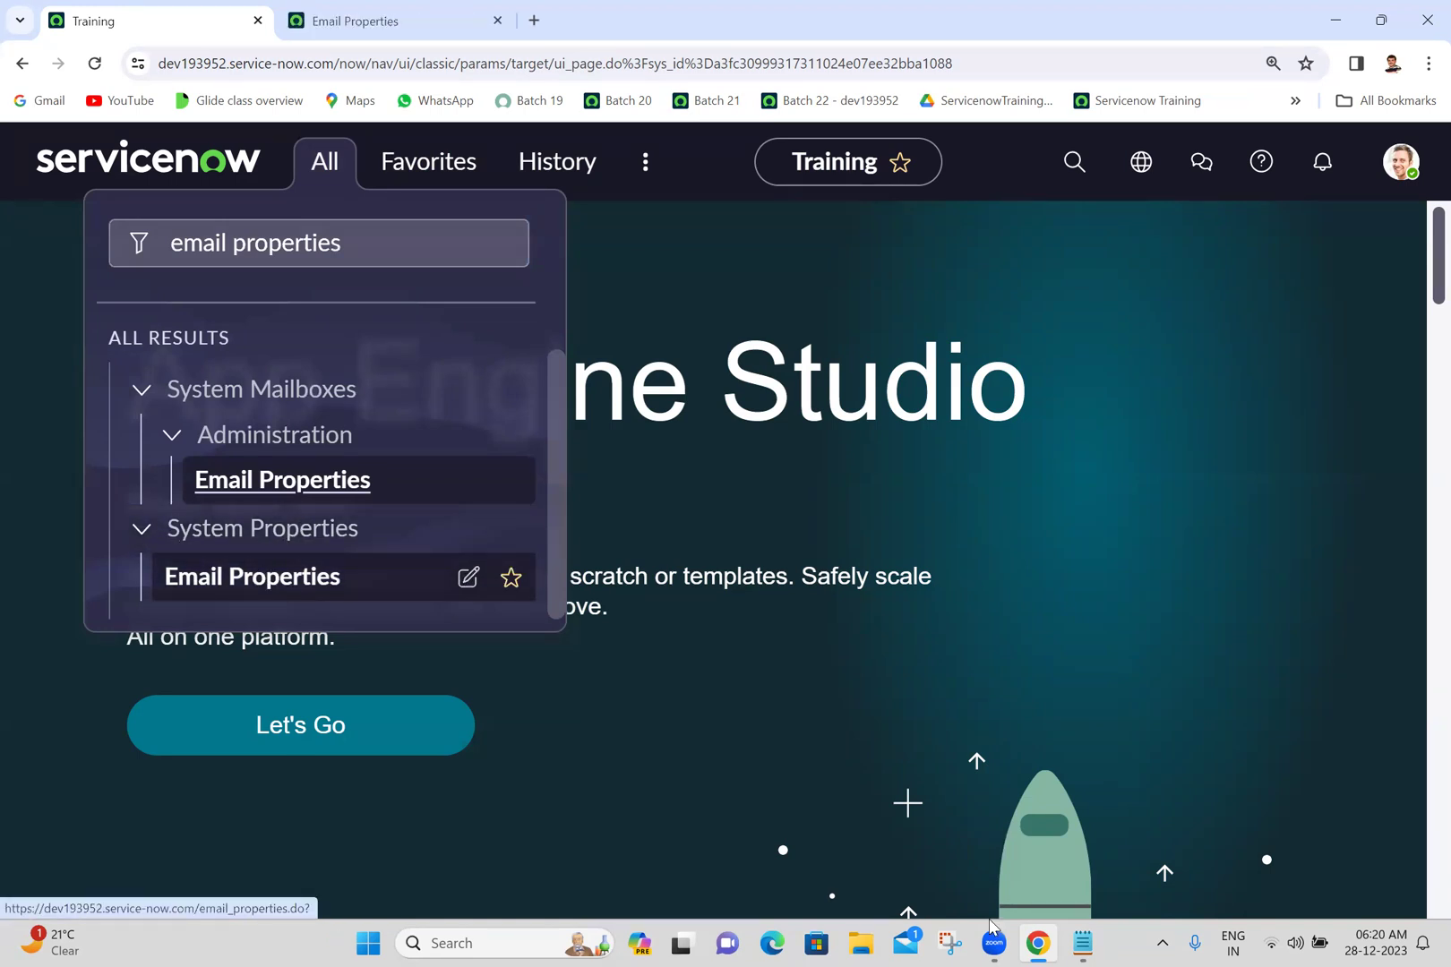
pyautogui.click(1081, 944)
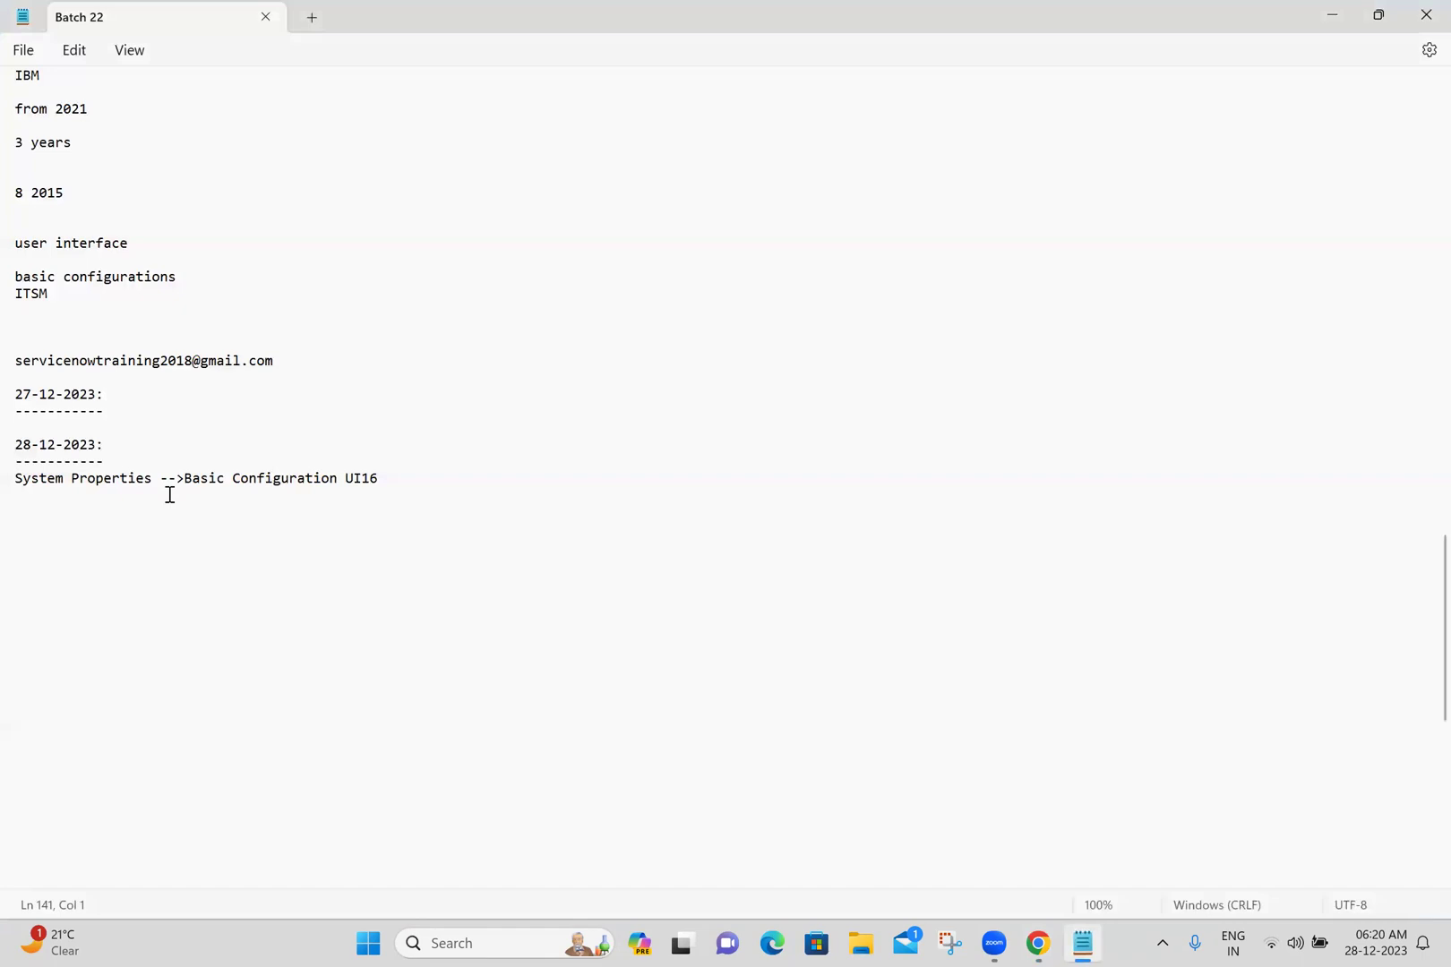
# - Add and save the line 'System Properties -->Email Properties' in the Batch 22 notes, then return to Chrome
pyautogui.write('System P')
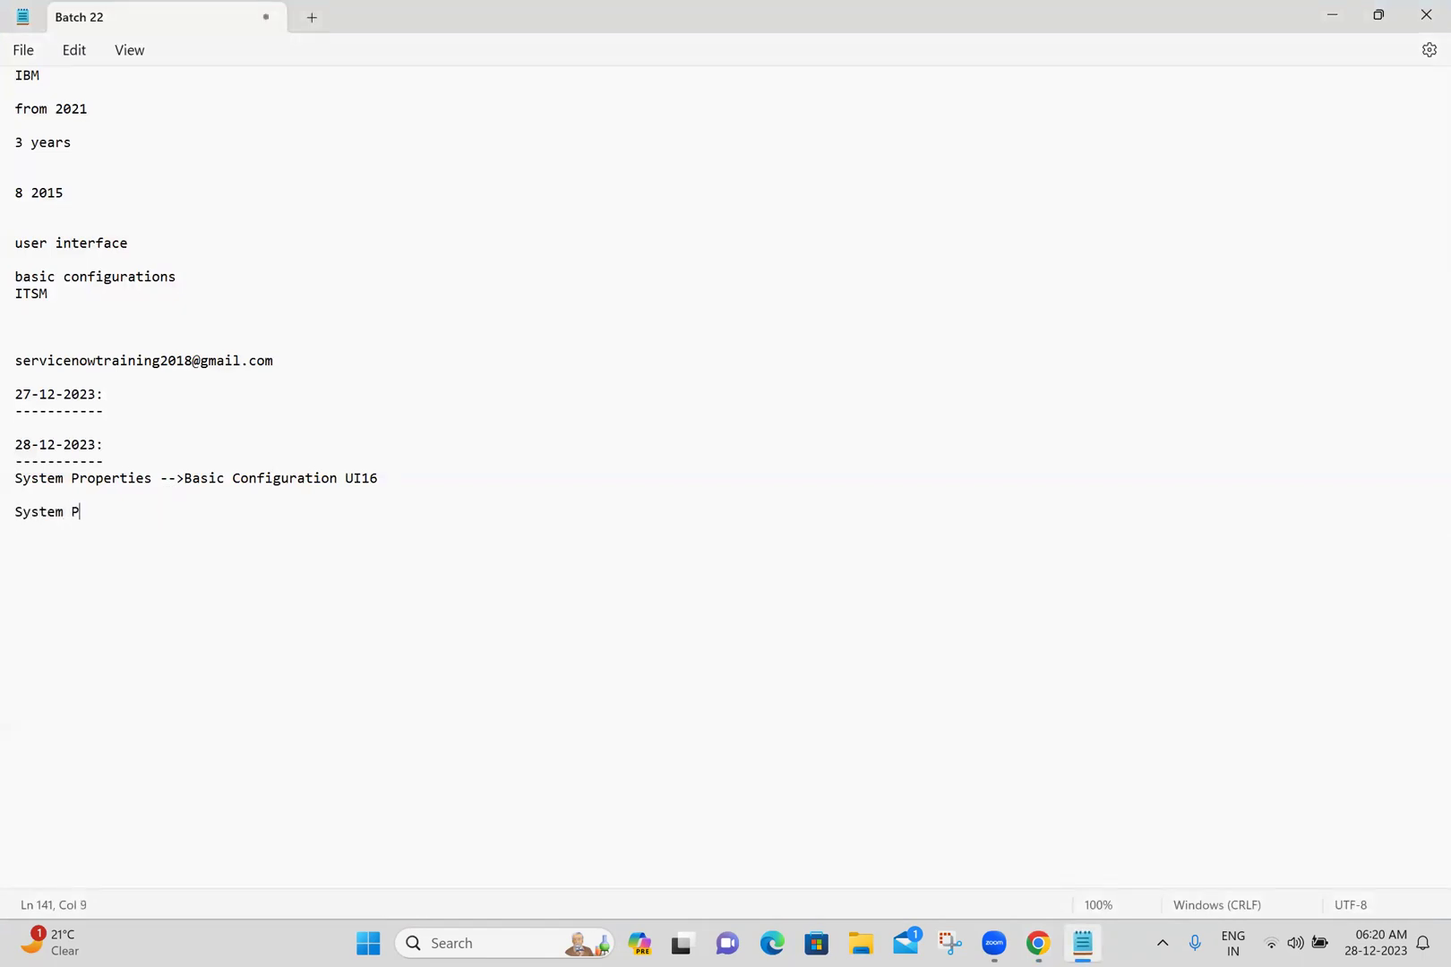
pyautogui.write('roperties -->Em')
pyautogui.write('l Properties')
pyautogui.press('Return')
pyautogui.press('Return')
pyautogui.hotkey('ctrl', 's')
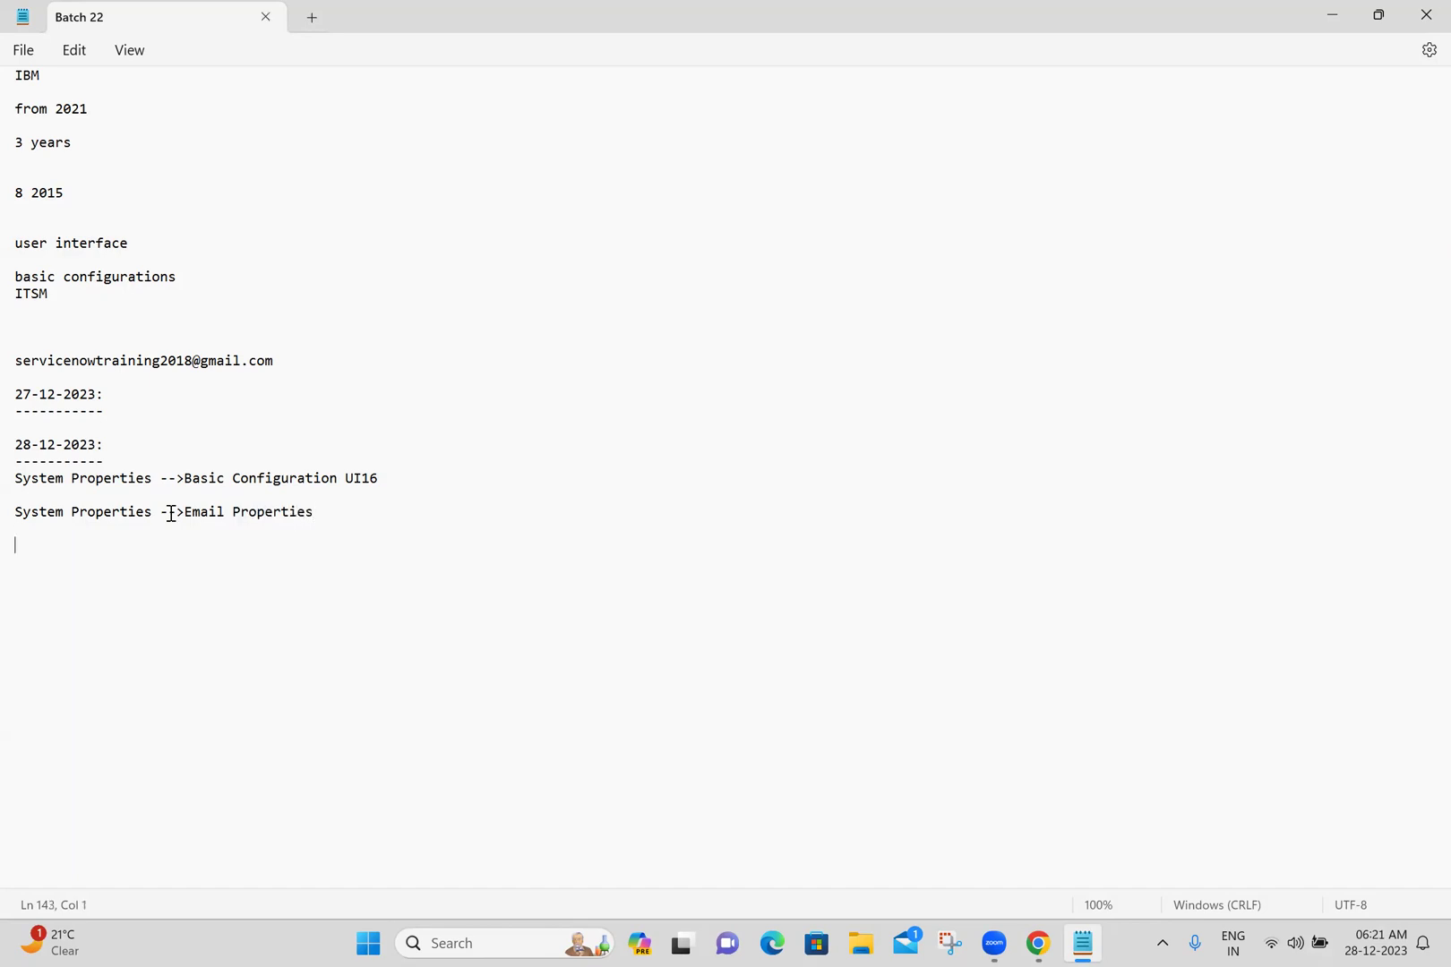
pyautogui.click(438, 511)
pyautogui.click(1038, 943)
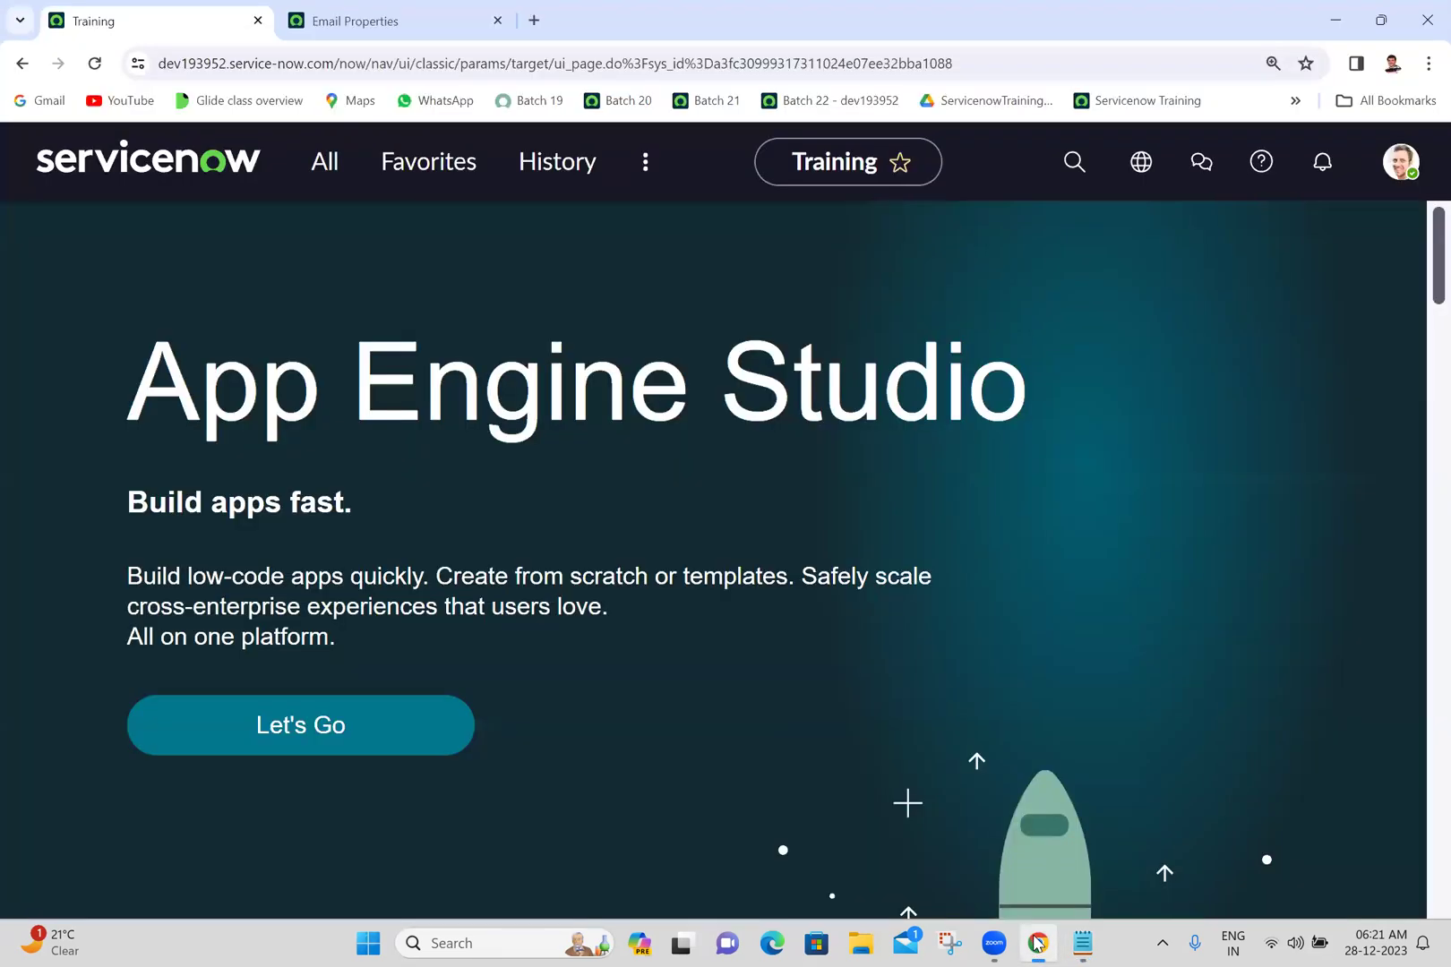
# - Review the outbound and inbound settings on Email Properties, then open a new blank browser tab
pyautogui.click(349, 21)
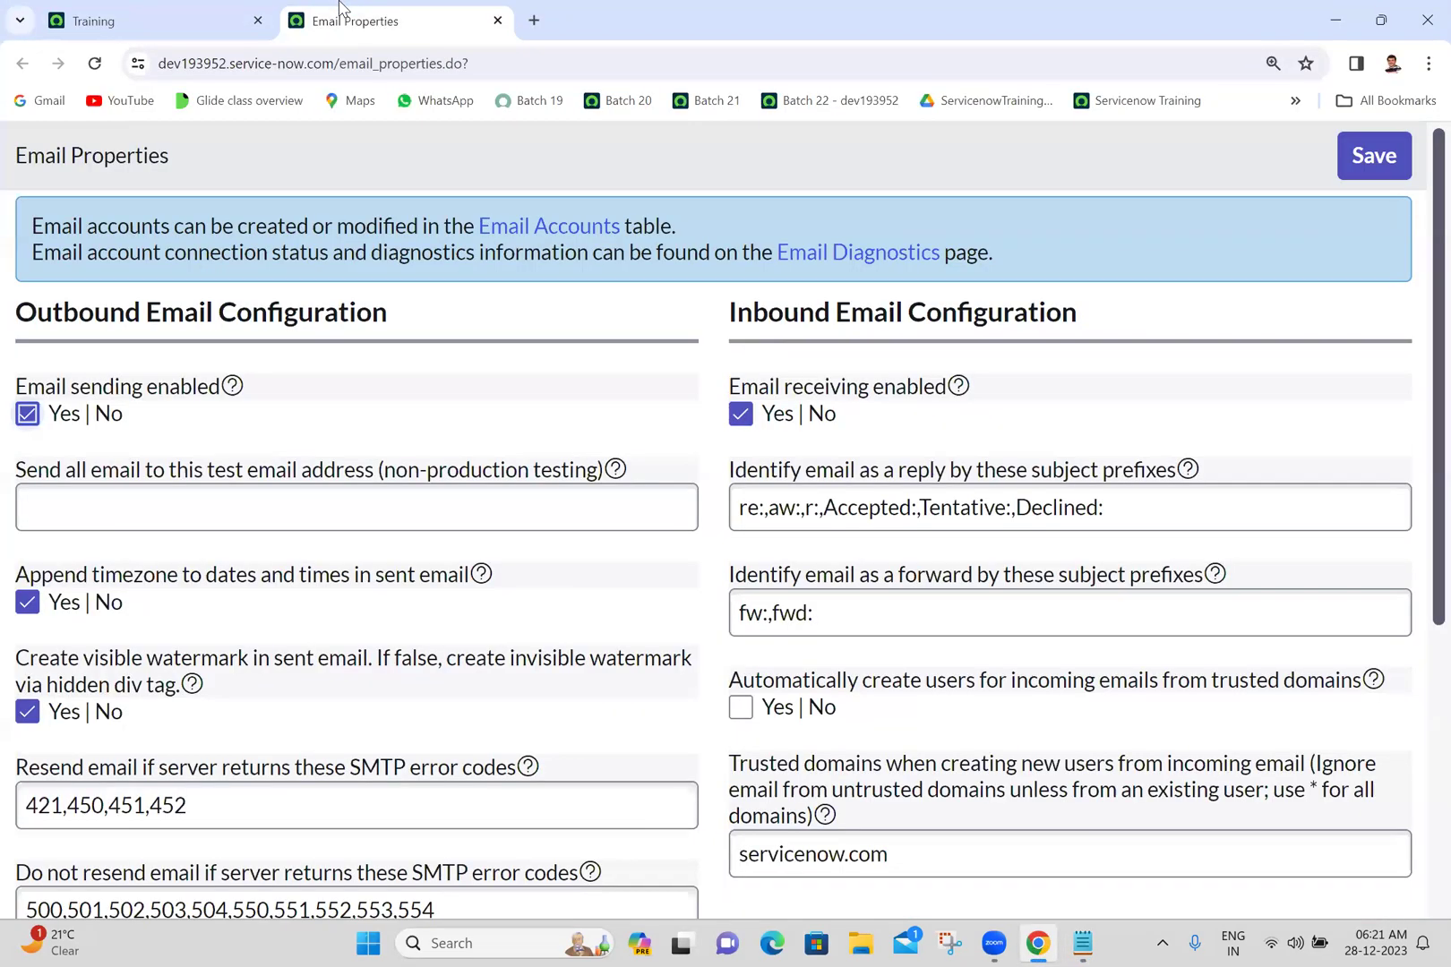
pyautogui.click(529, 376)
pyautogui.click(534, 19)
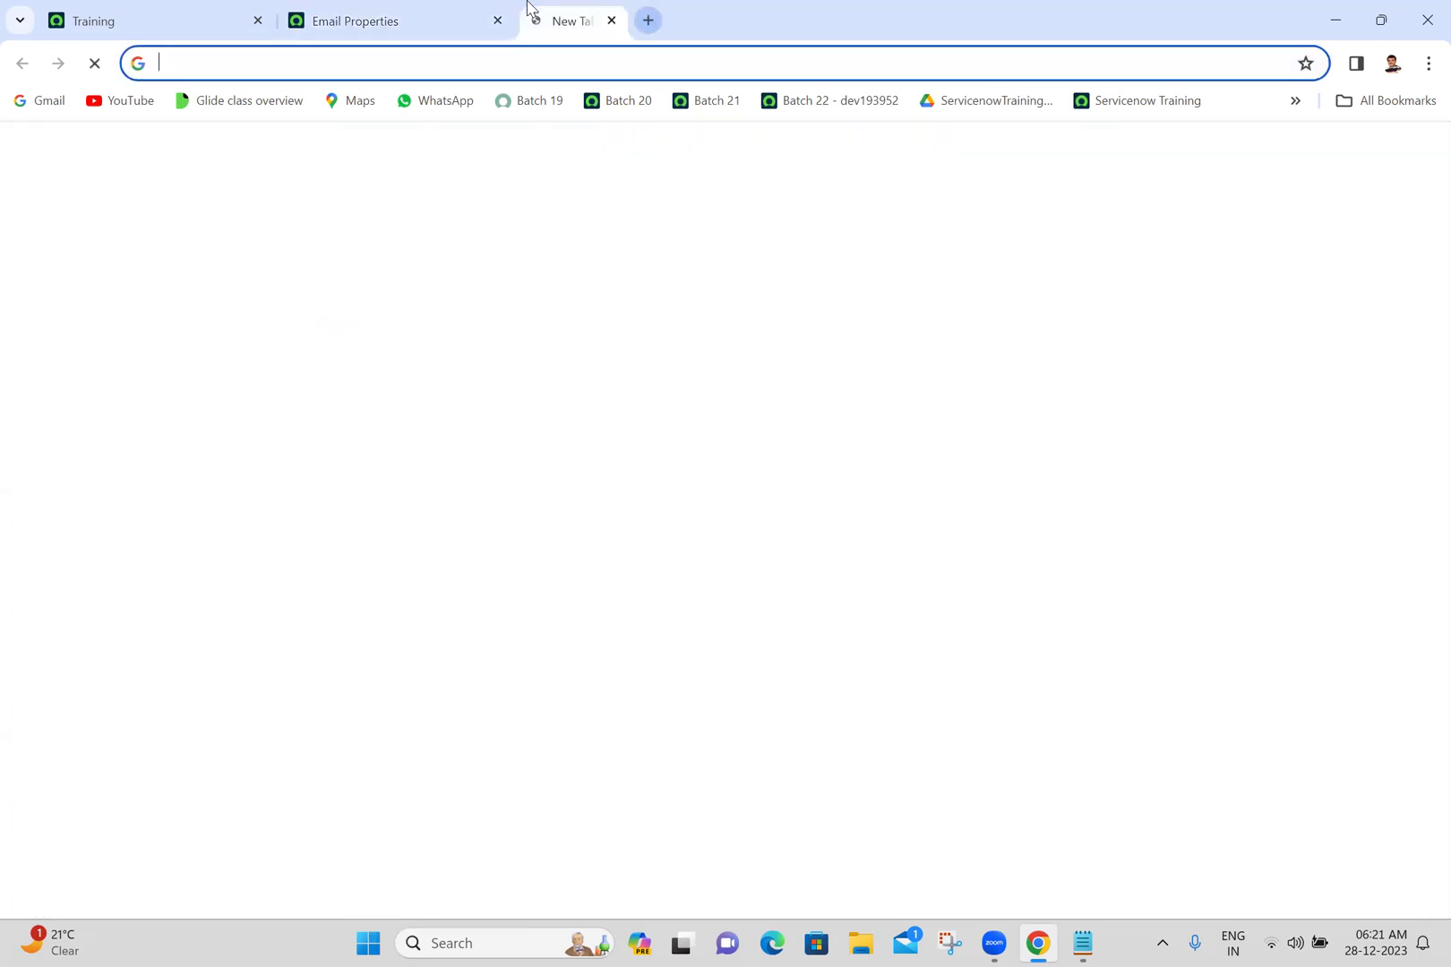
# - Search the web for 'servicenow' and open the ServiceNow Developers site
pyautogui.click(395, 71)
pyautogui.write('serv')
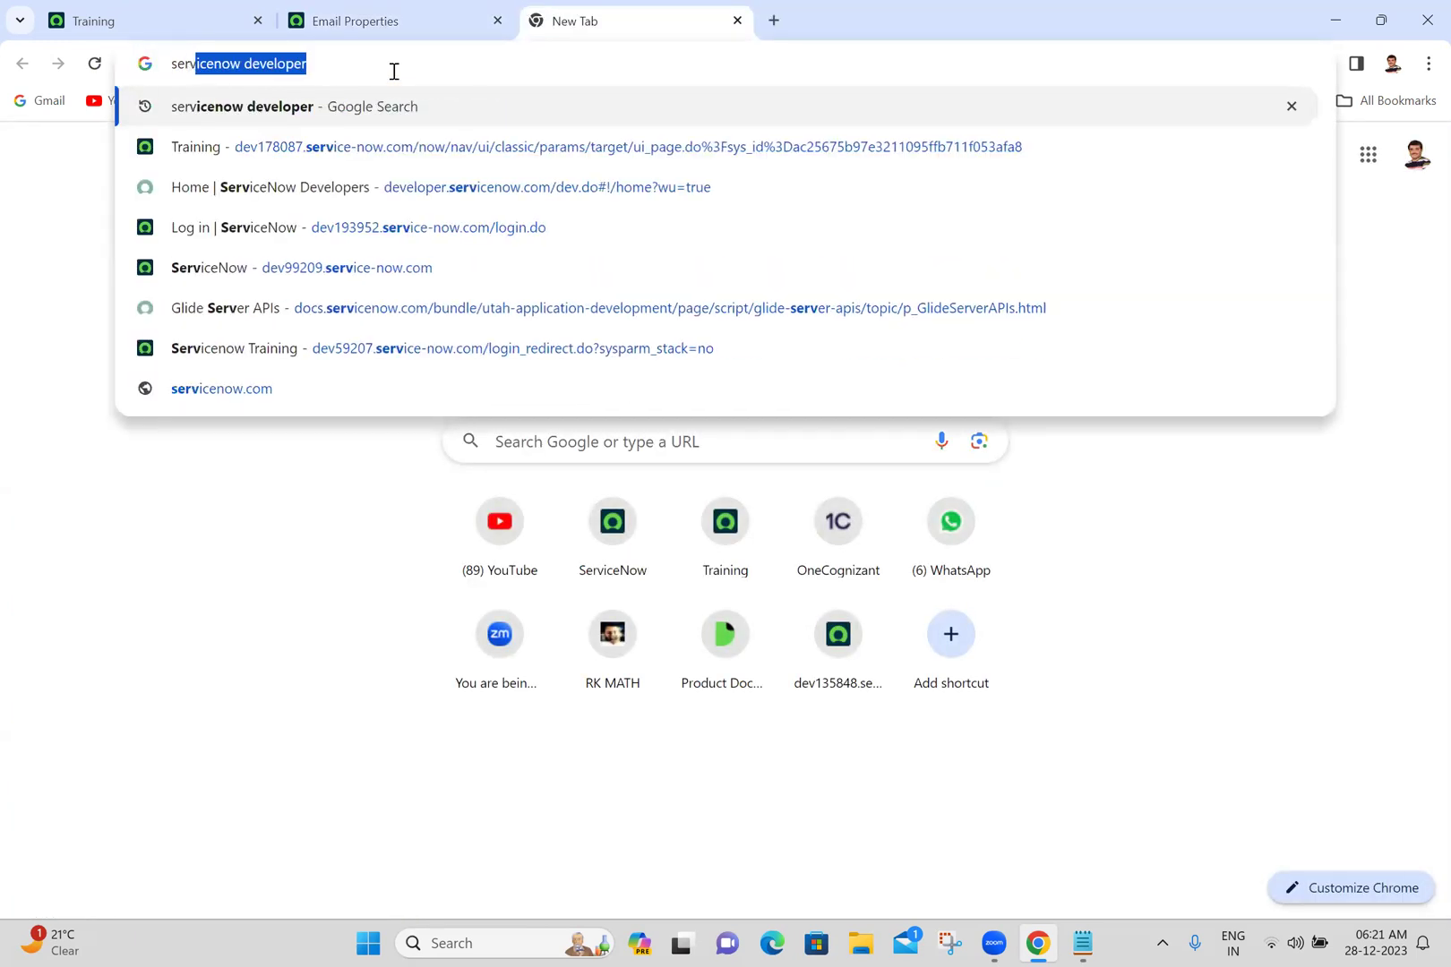
pyautogui.write('icenow')
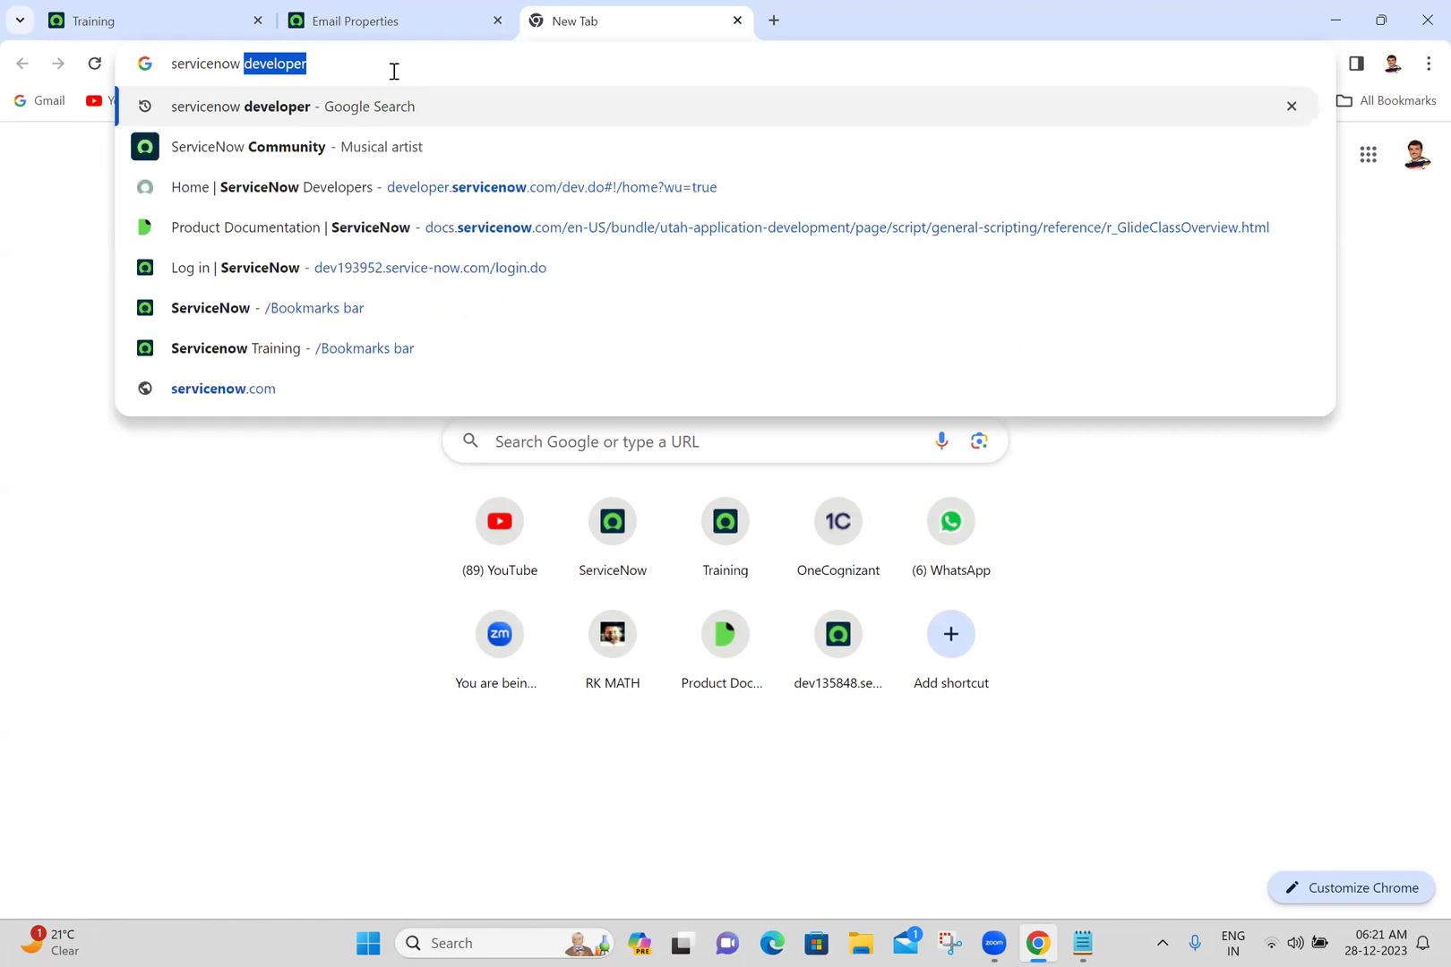
pyautogui.press('Return')
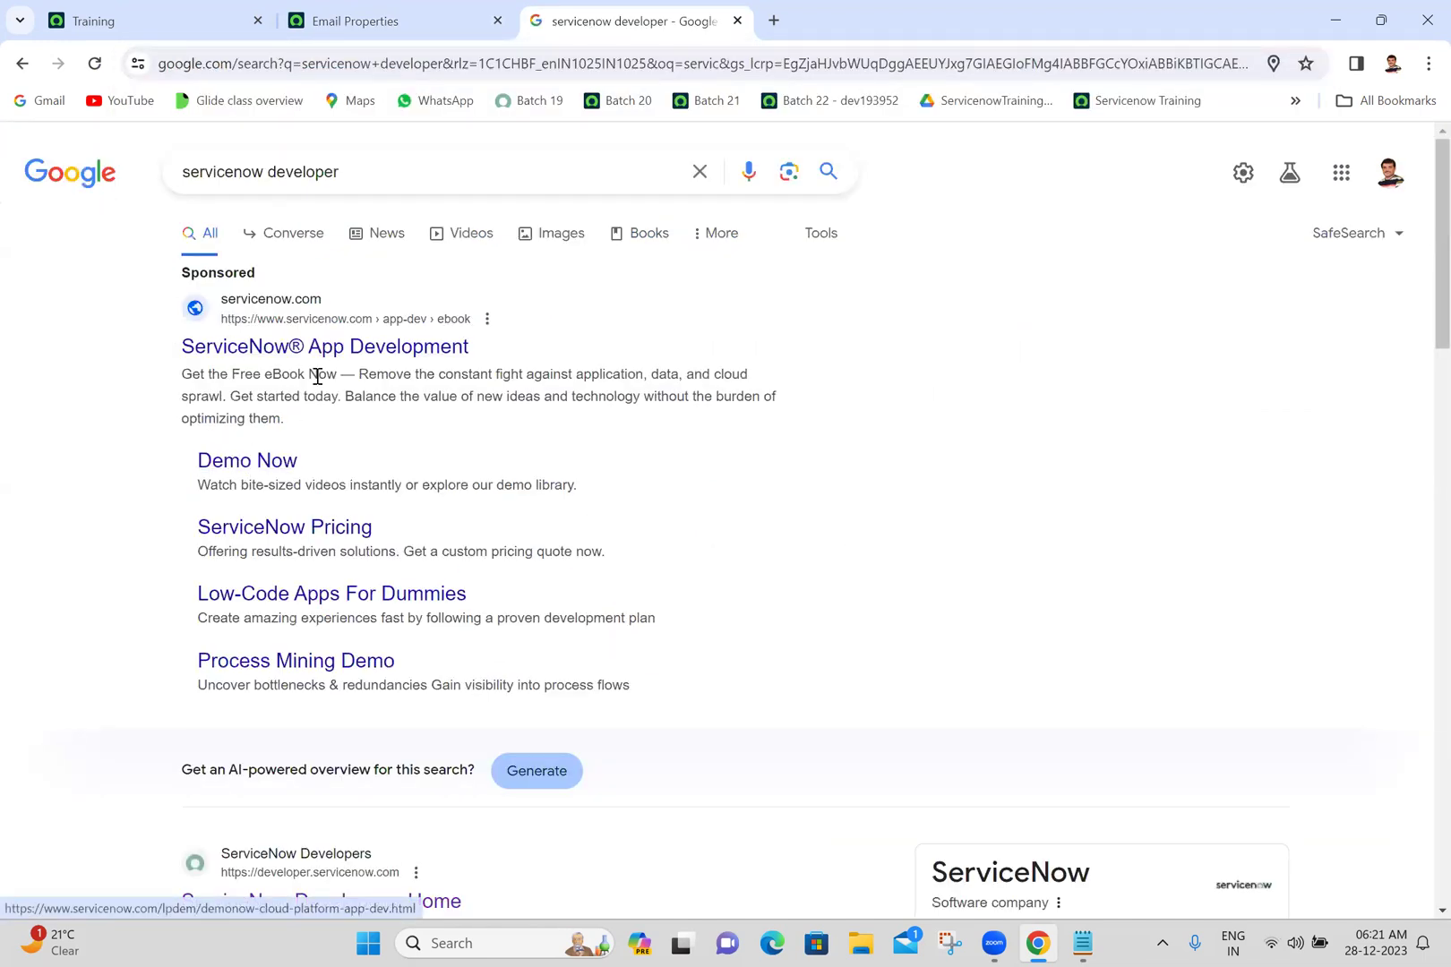
pyautogui.click(224, 821)
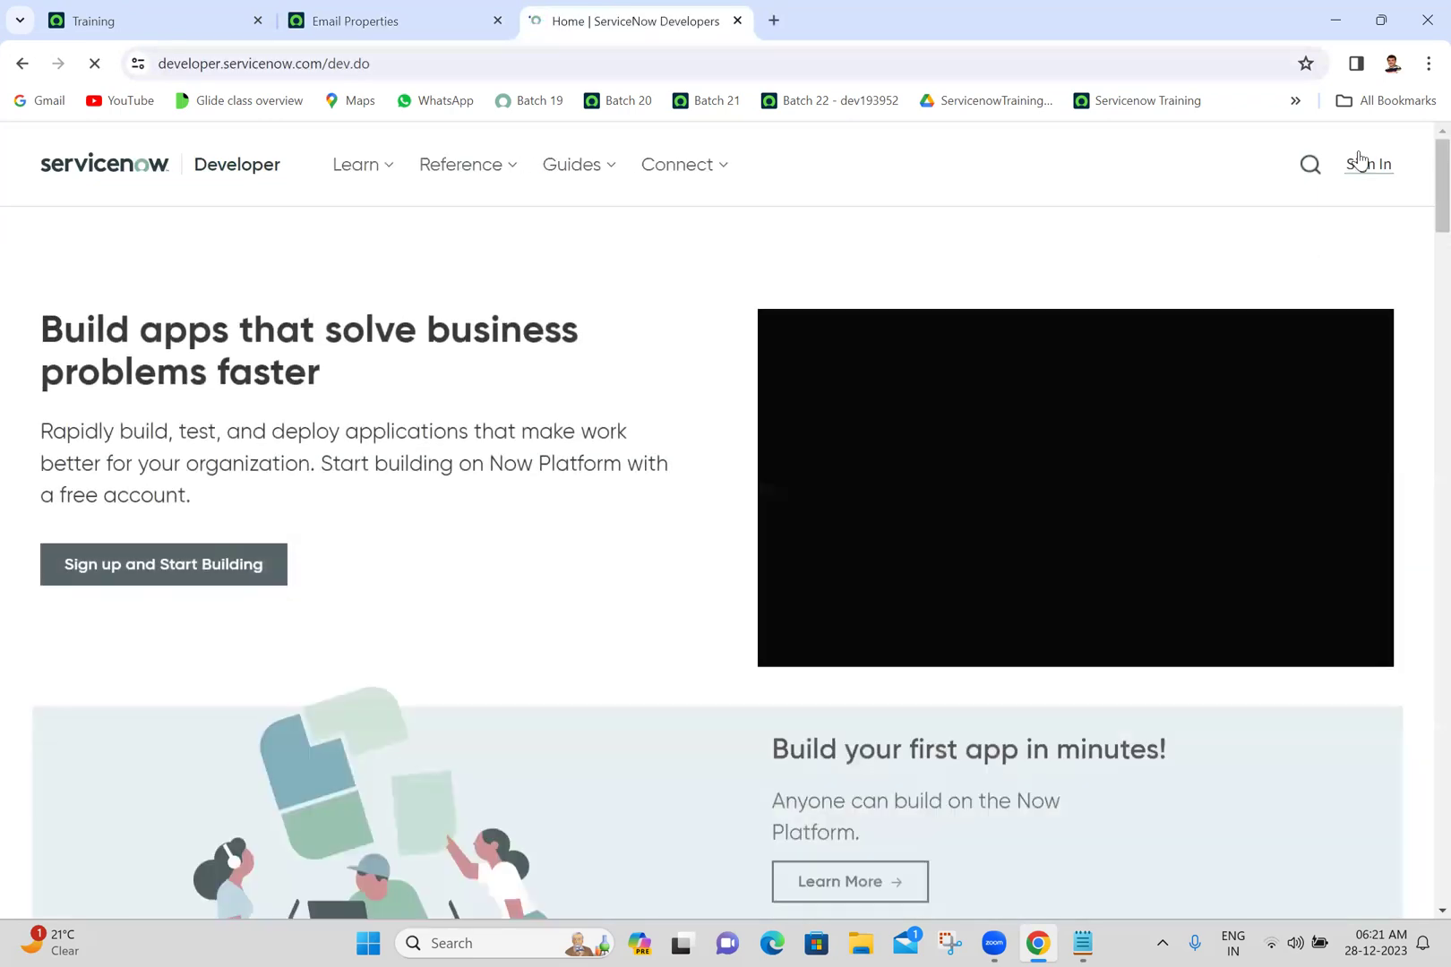
# - Sign in to the developer portal with the account e-mail and saved password, then view the instance overview
pyautogui.tripleClick(1367, 163)
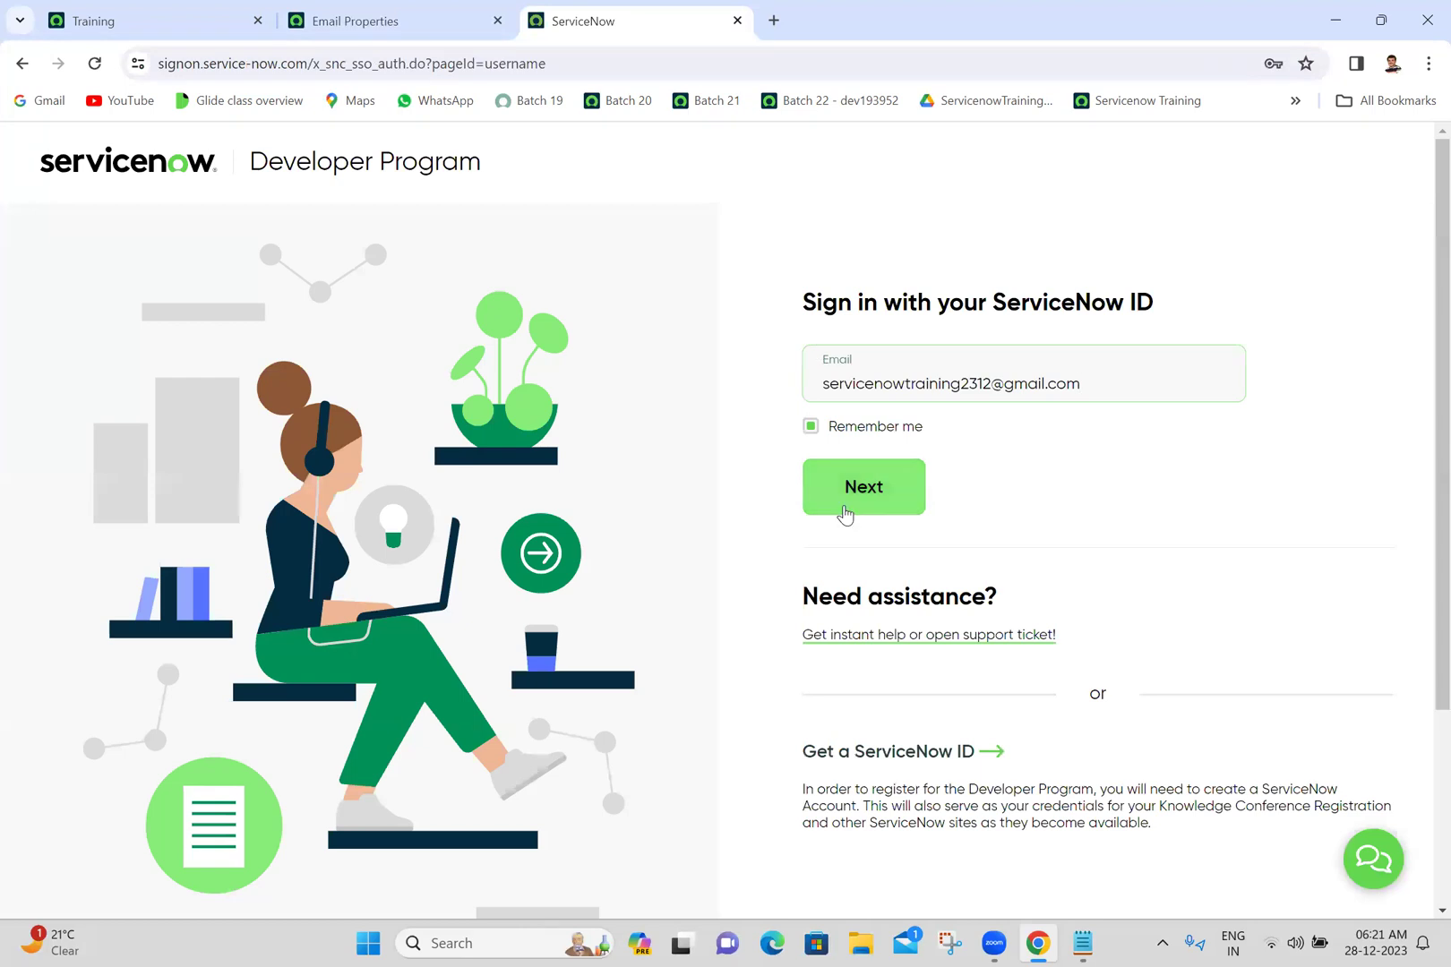
pyautogui.click(907, 487)
pyautogui.hotkey('ctrl', 'v')
pyautogui.click(896, 524)
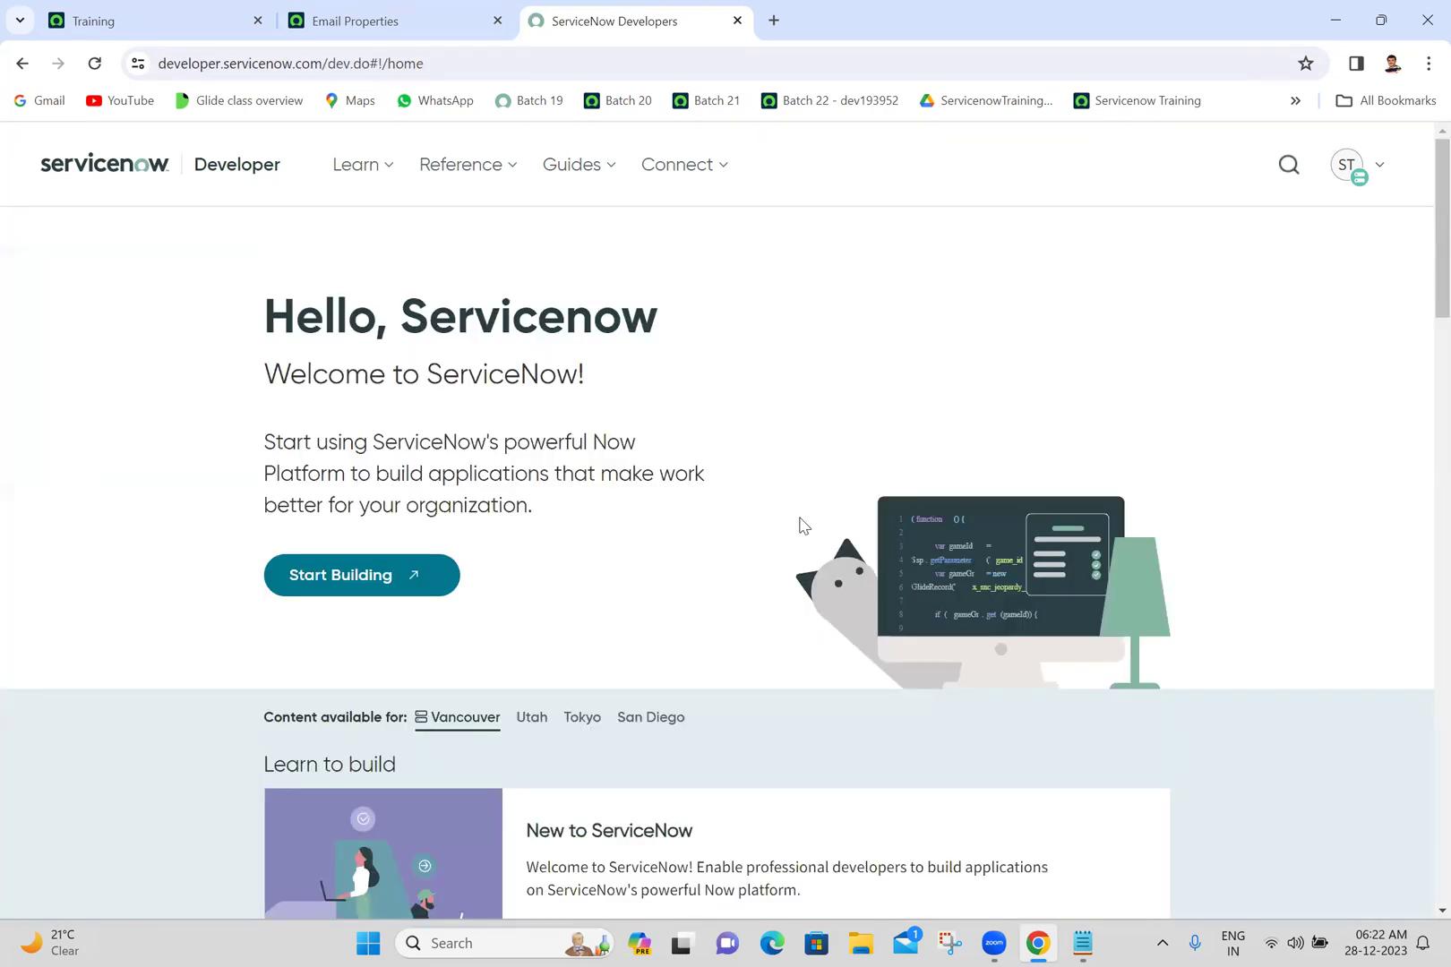
pyautogui.click(1347, 166)
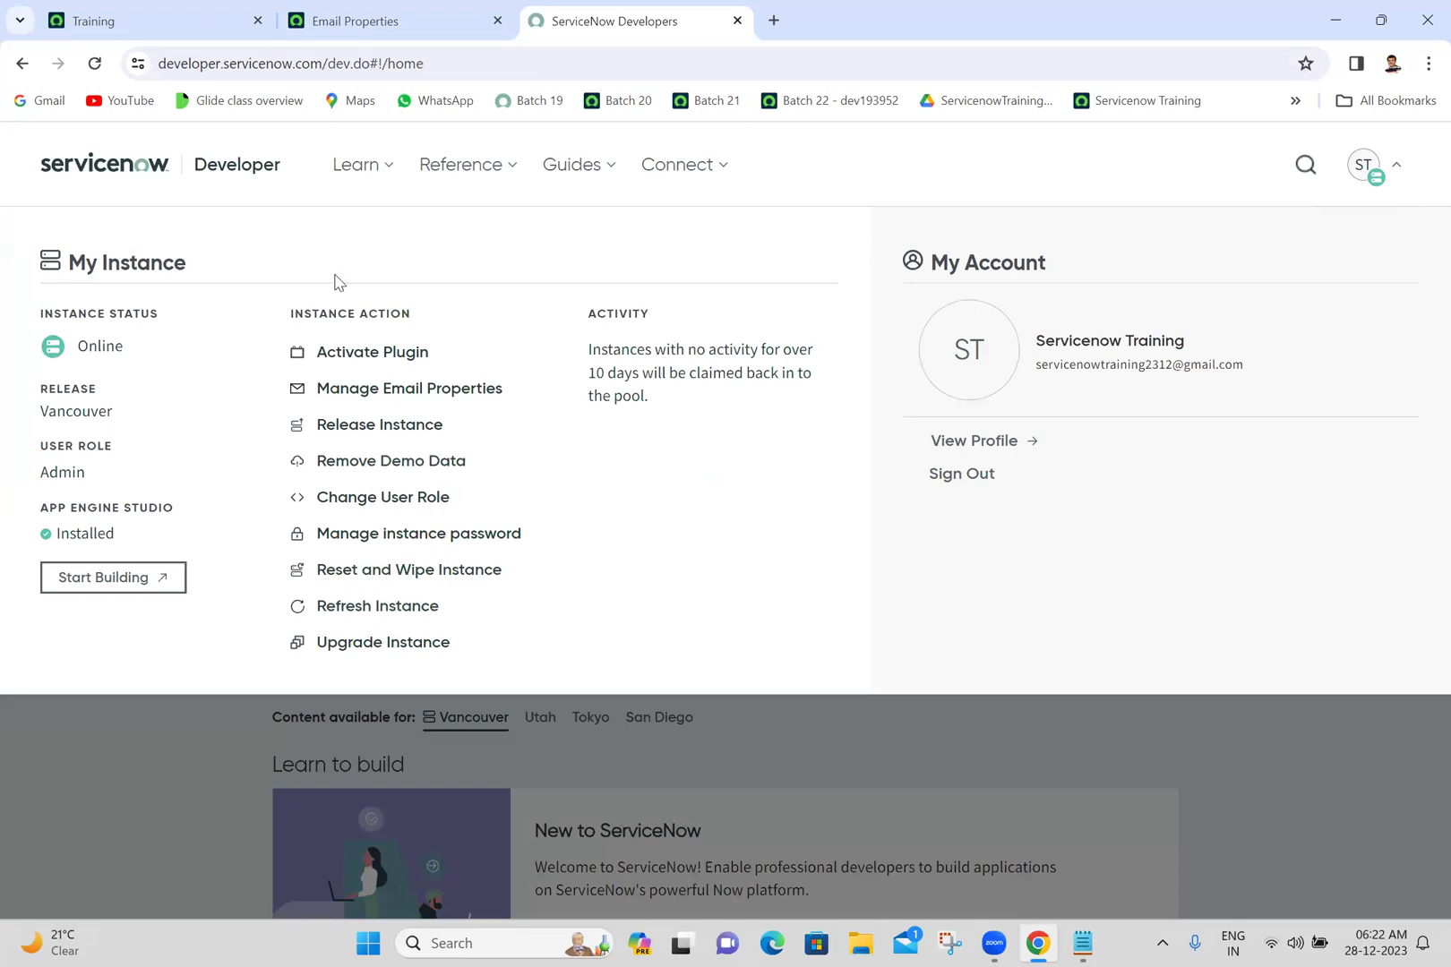
# - Compare the portal's email sending setting with Email Properties, sign out of the developer account, and return
pyautogui.click(398, 401)
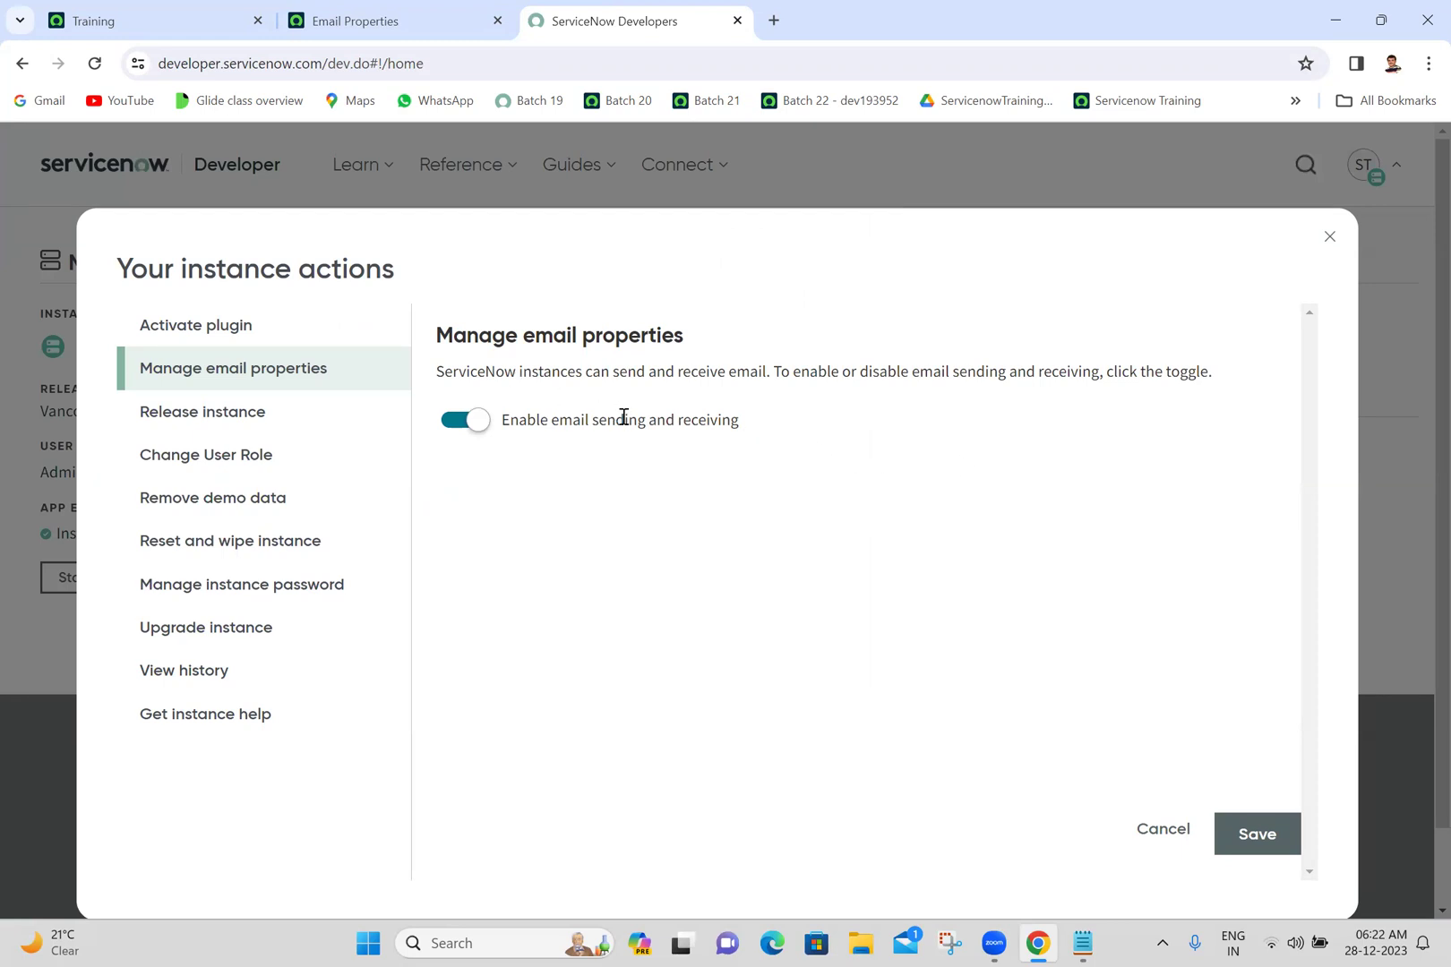
pyautogui.click(382, 18)
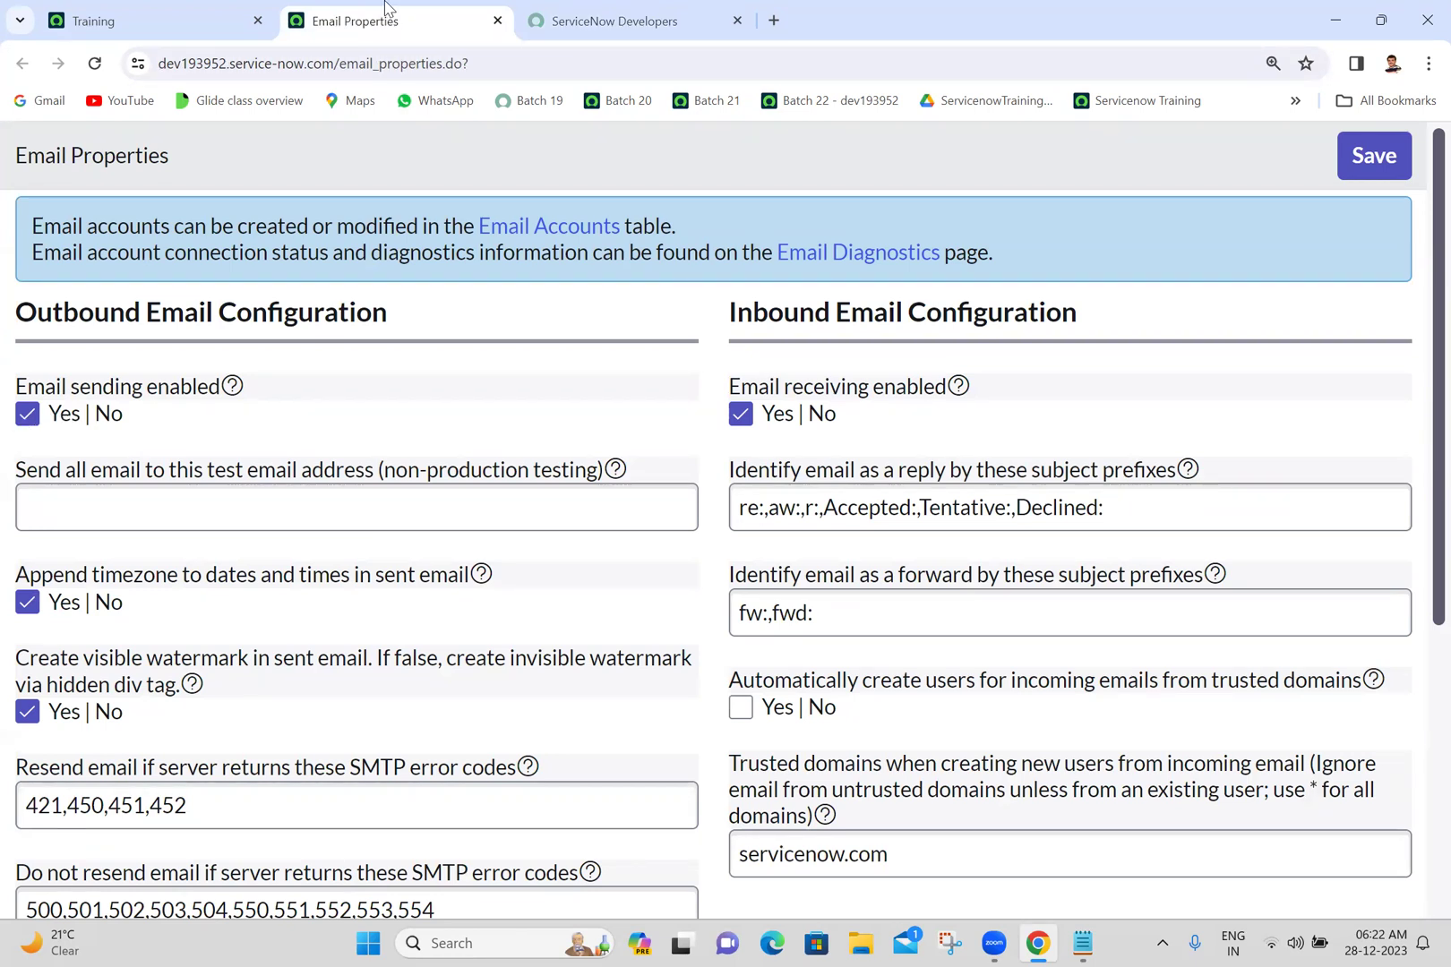
pyautogui.click(632, 15)
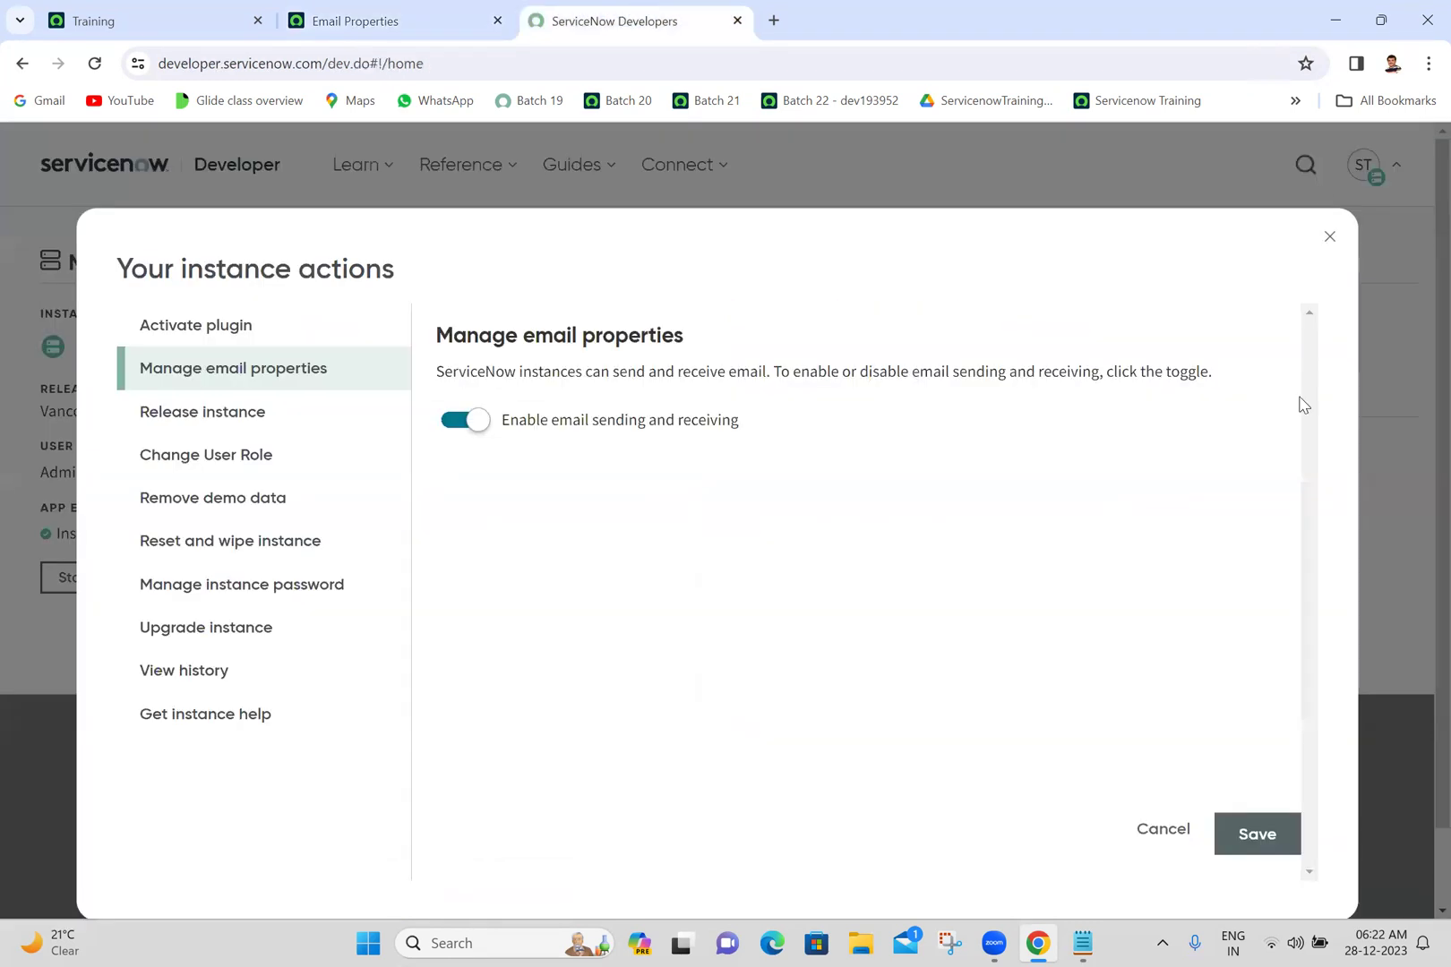
pyautogui.click(1329, 236)
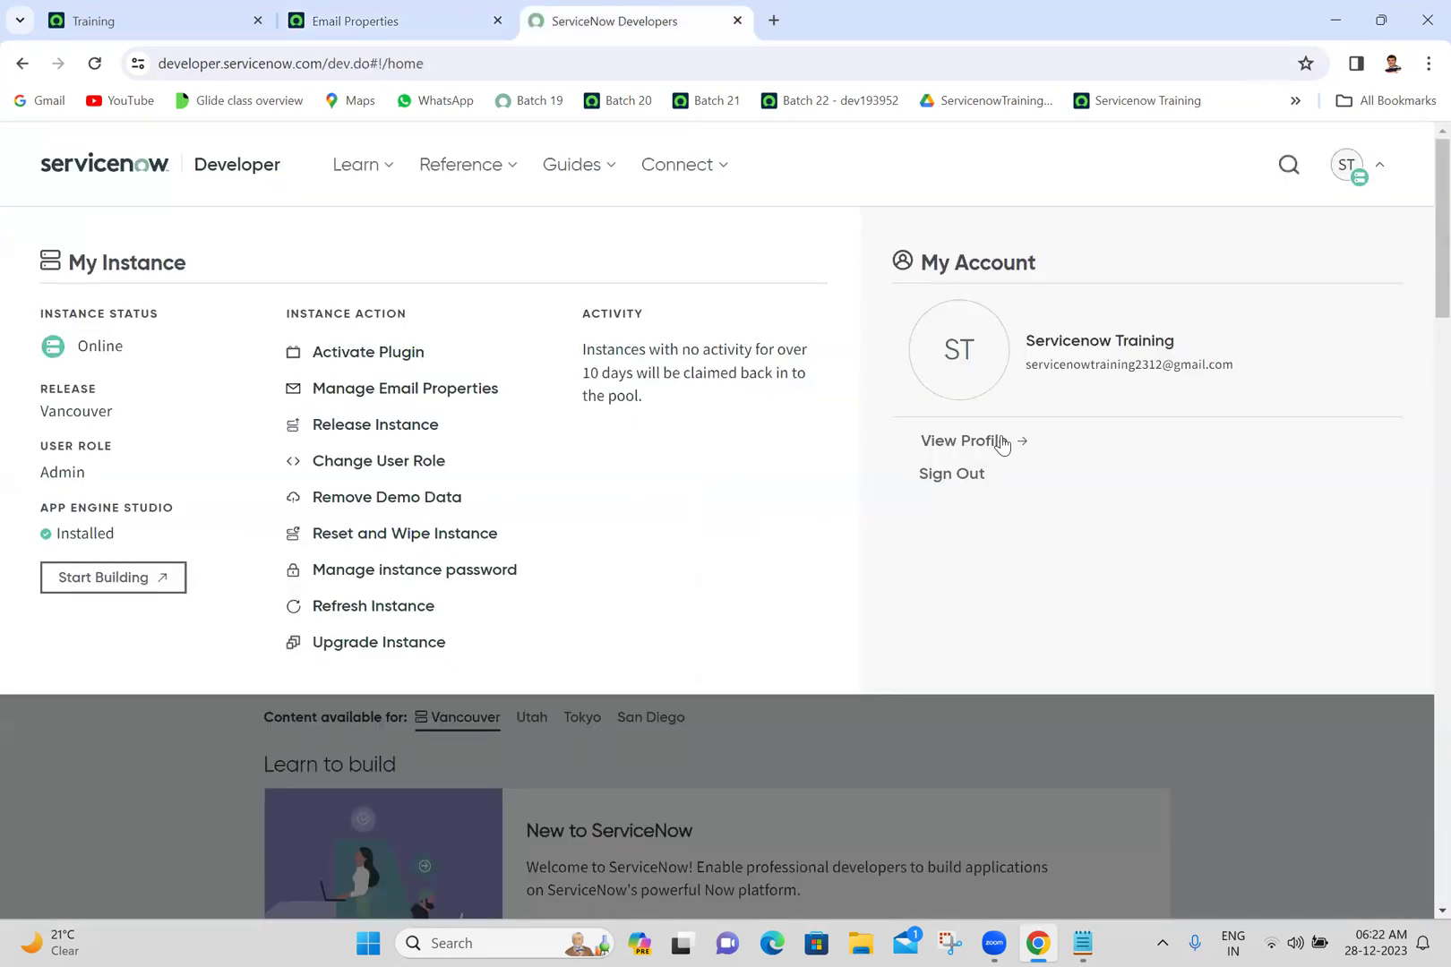
pyautogui.click(948, 474)
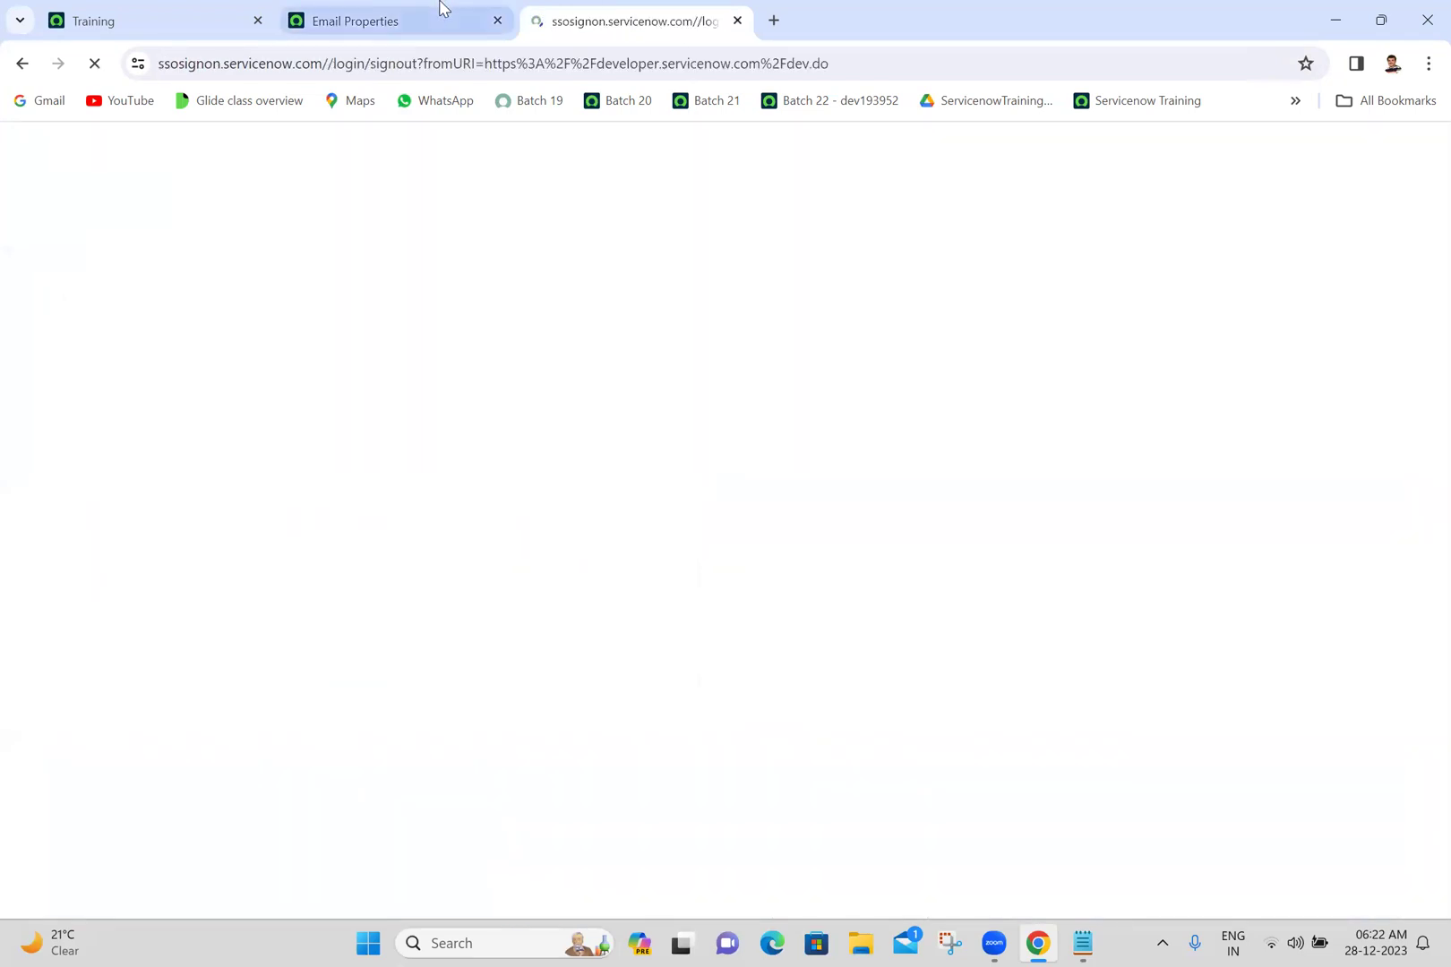
pyautogui.click(440, 10)
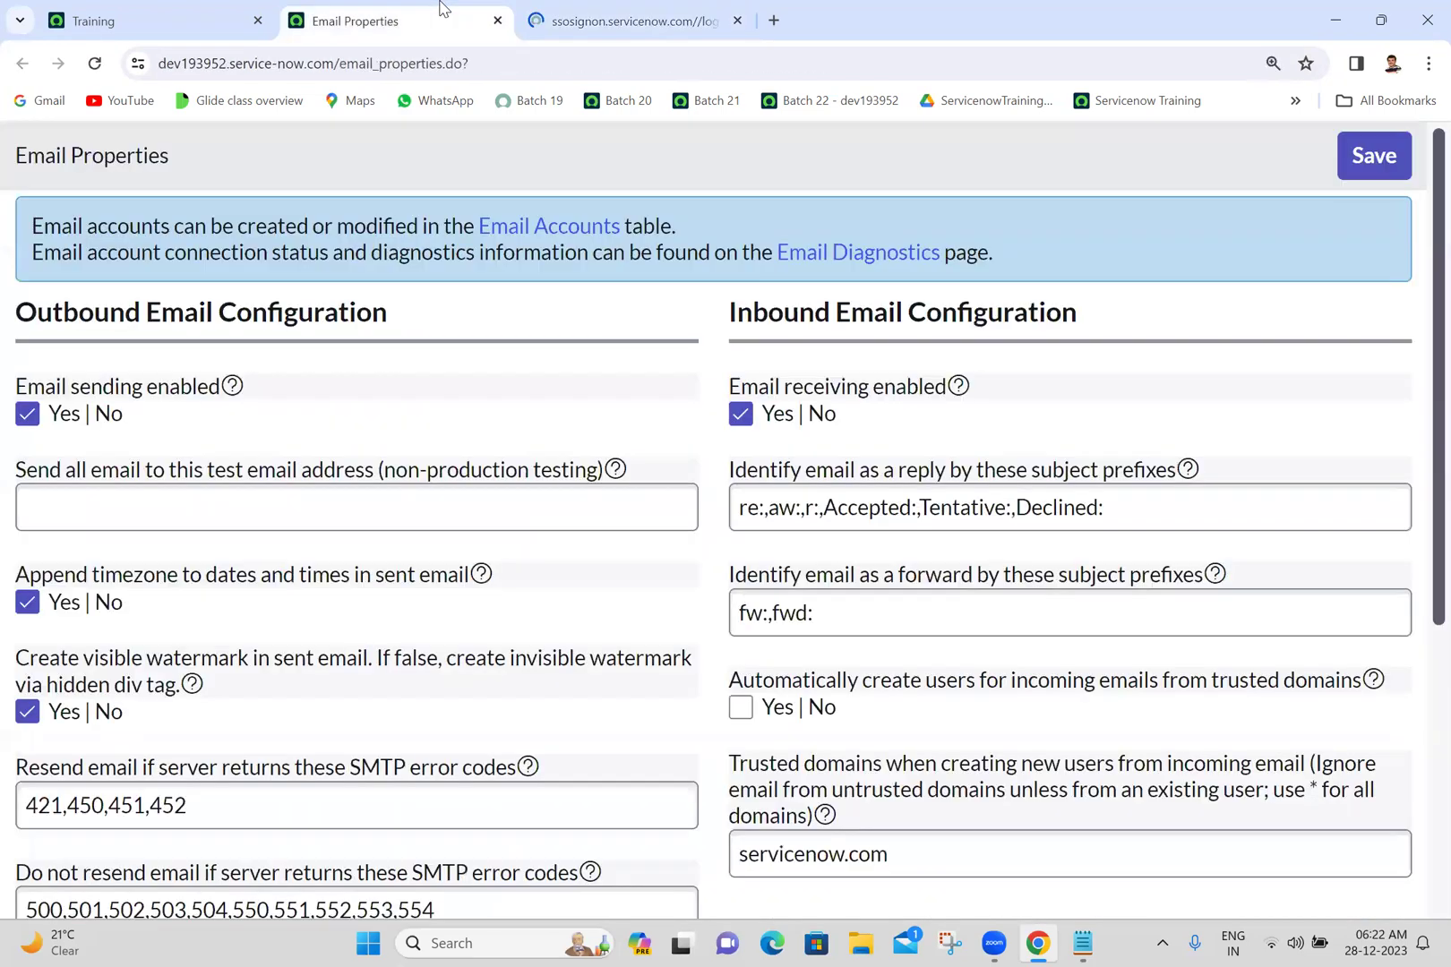
pyautogui.tripleClick(271, 484)
pyautogui.click(219, 508)
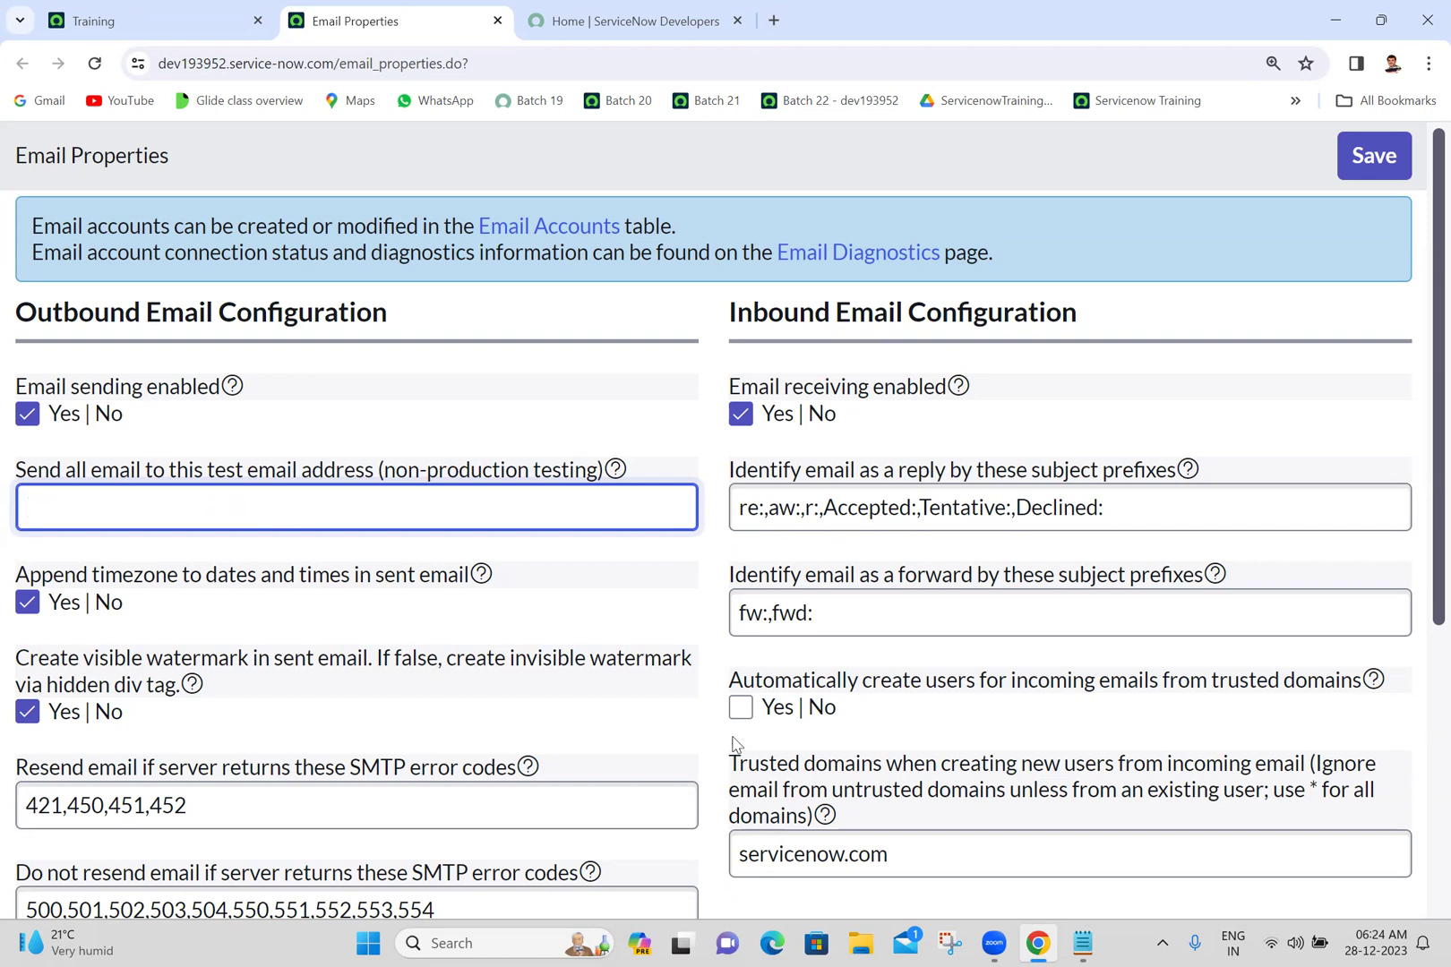
pyautogui.hotkey('alt', 'Tab')
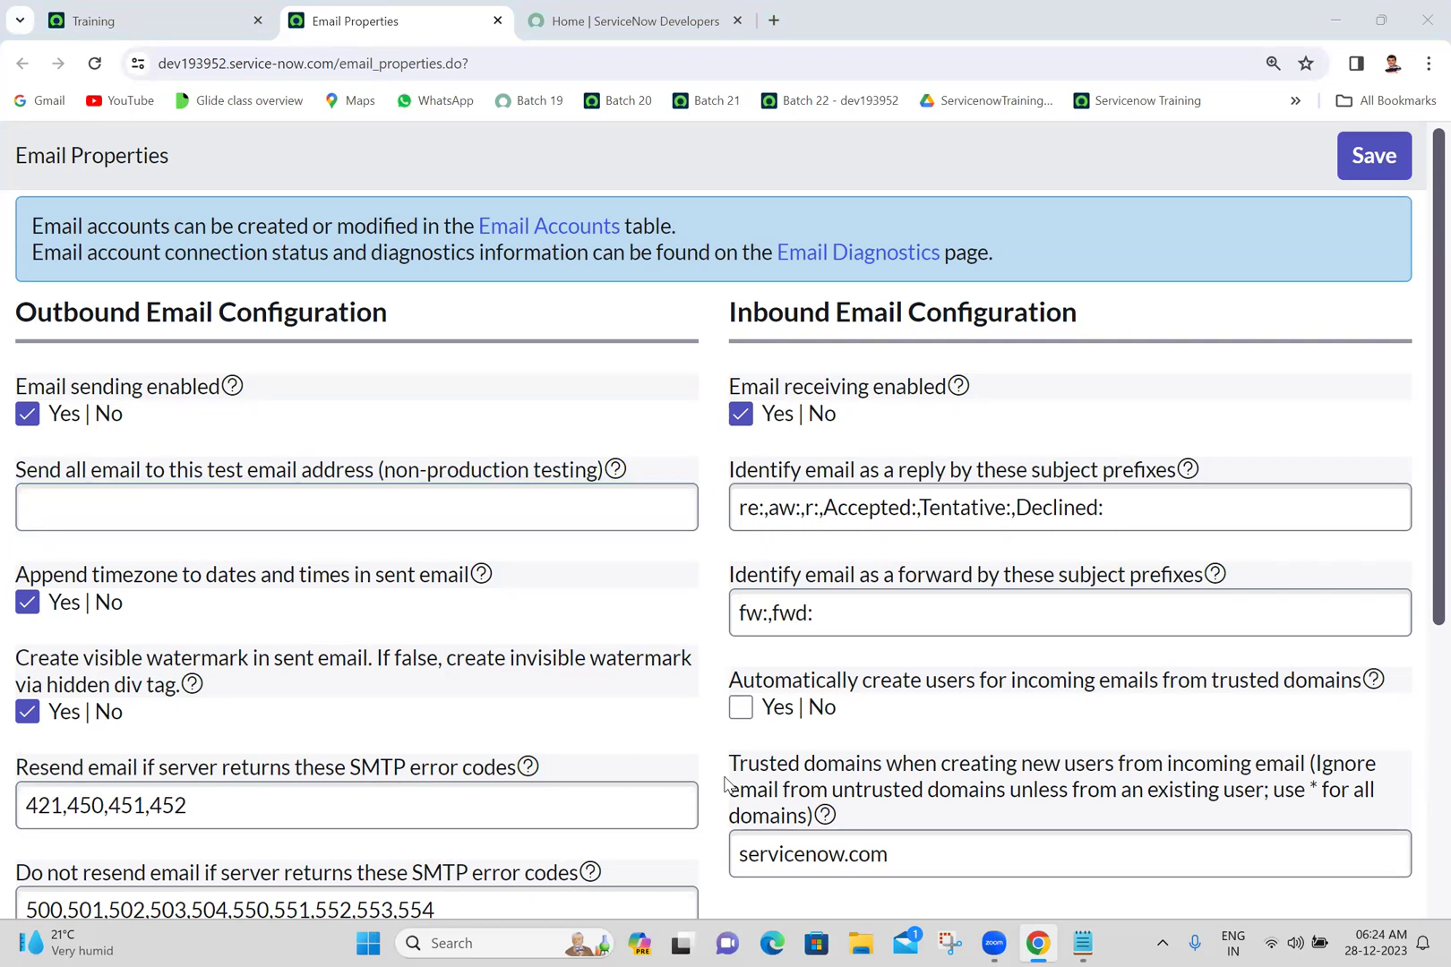
pyautogui.click(653, 329)
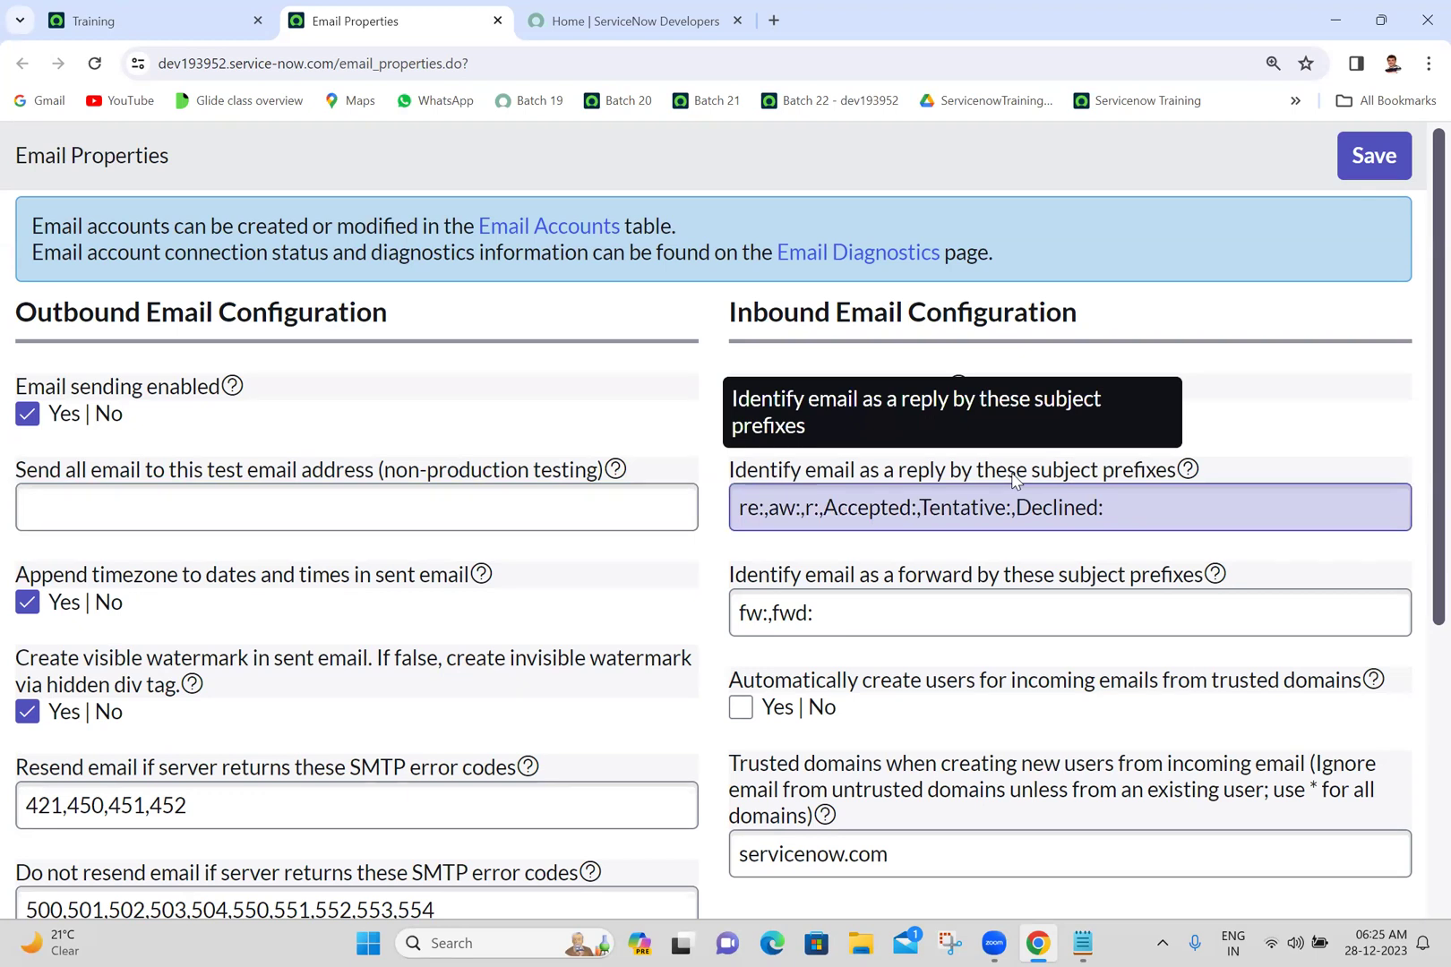
# - Select the entire reply subject prefixes value on Email Properties, then deselect the field
pyautogui.click(915, 519)
pyautogui.hotkey('ctrl', 'a')
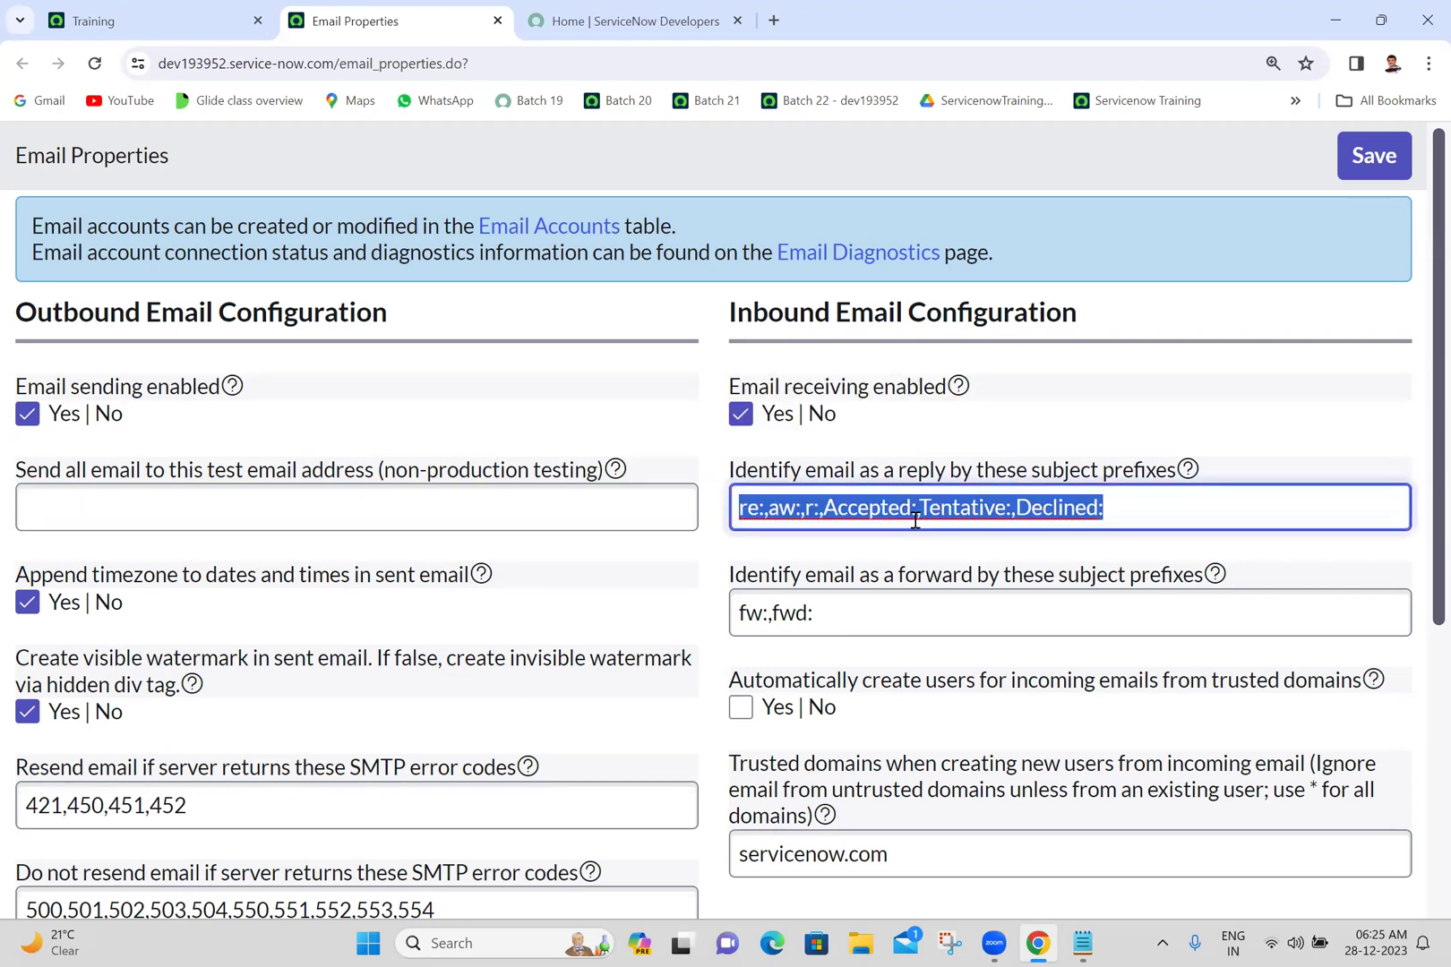
pyautogui.click(923, 450)
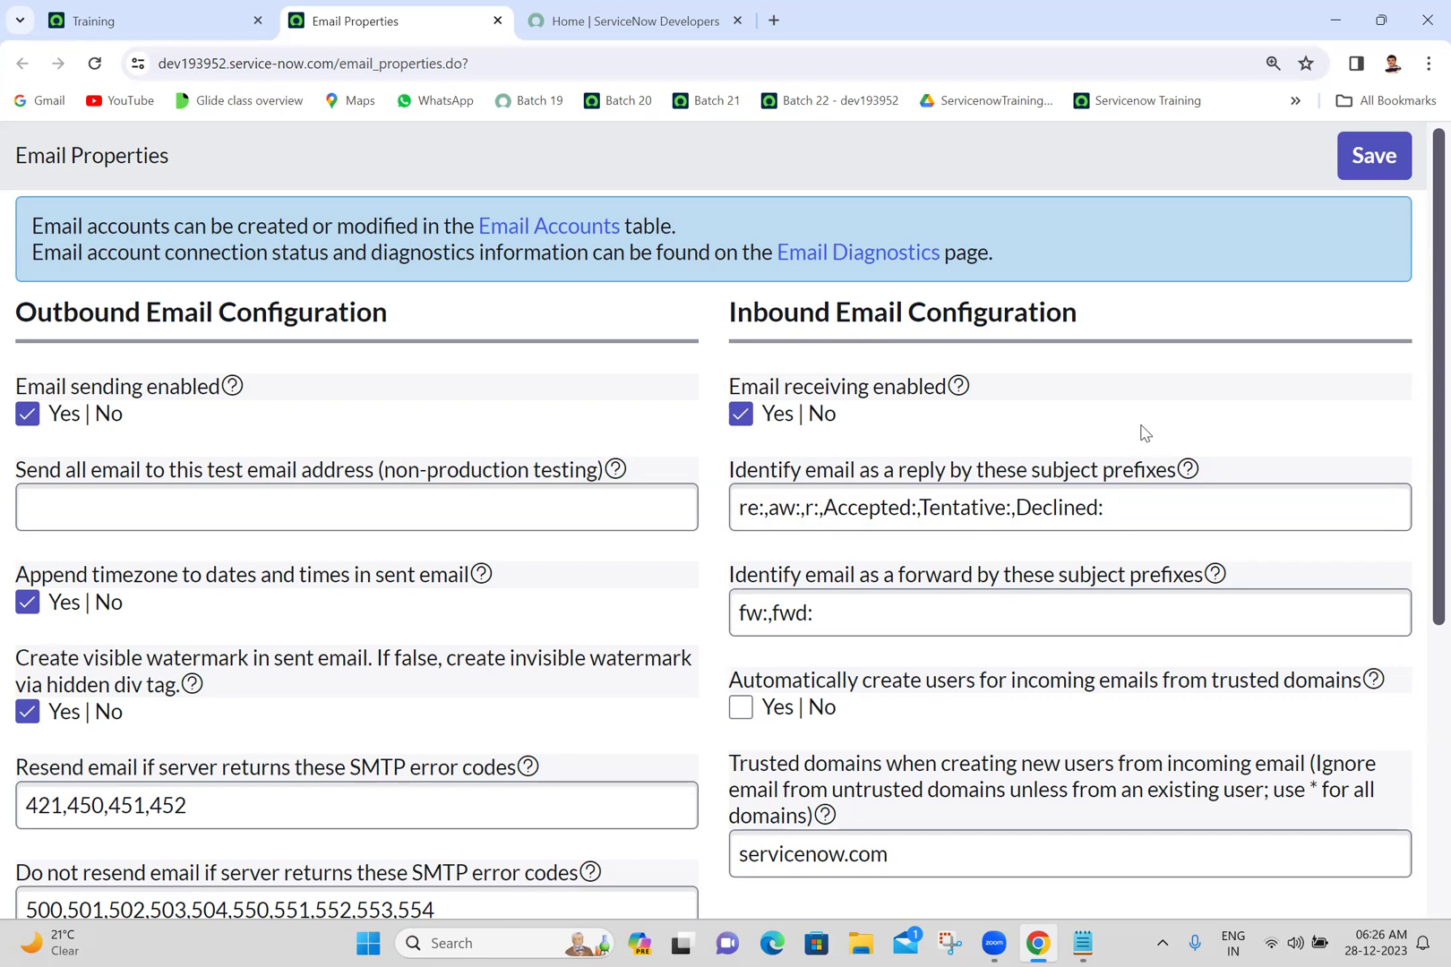
# - Close the ServiceNow Developers tab and the Email Properties tab
pyautogui.click(748, 24)
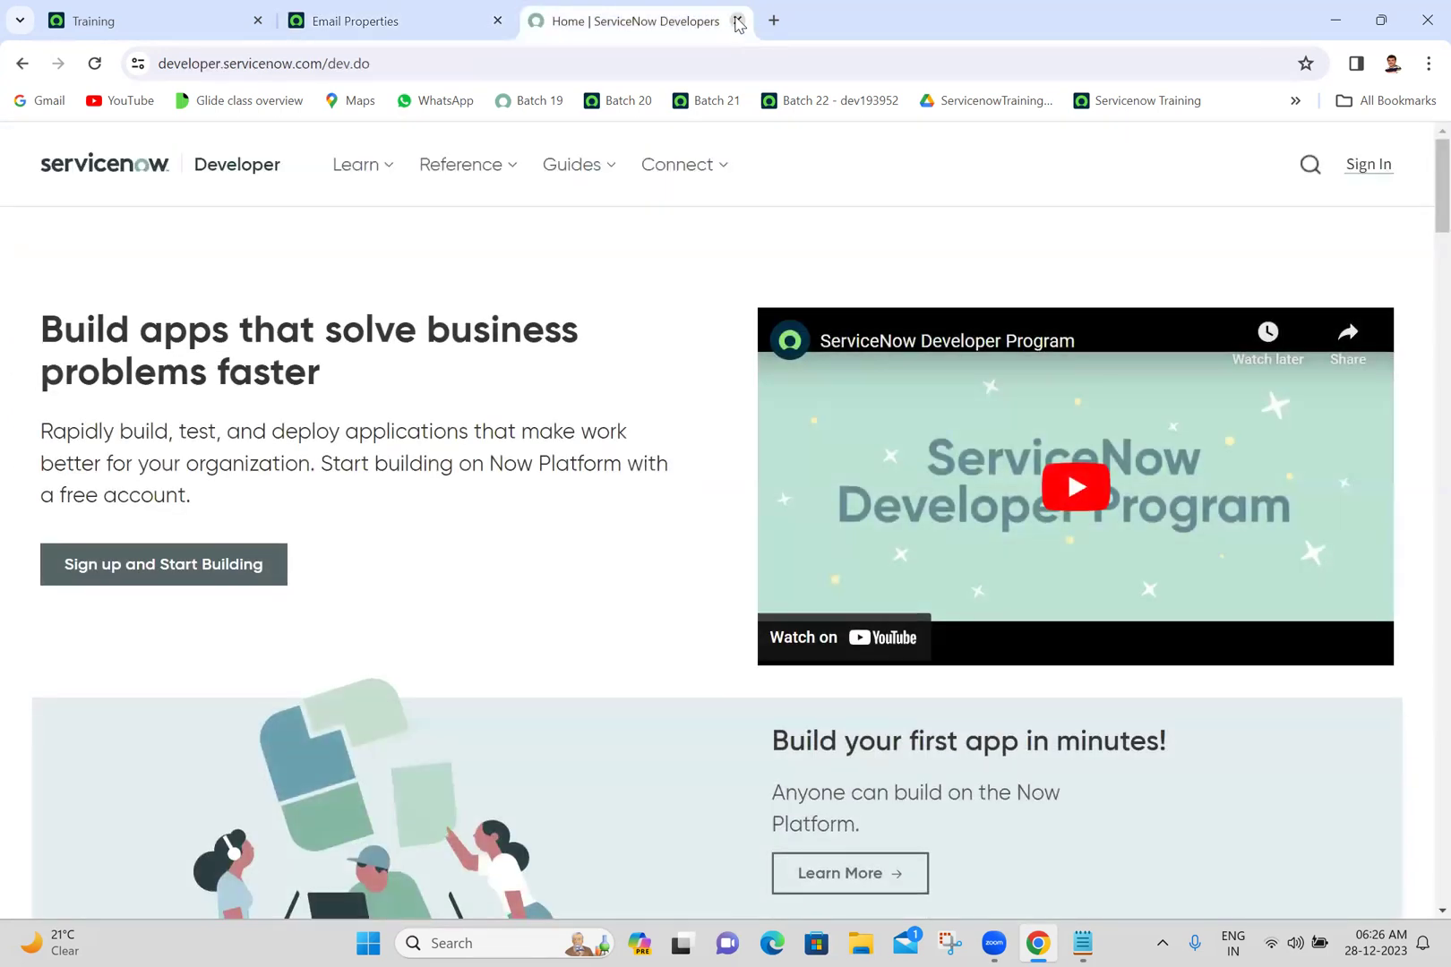
pyautogui.click(737, 20)
pyautogui.click(497, 21)
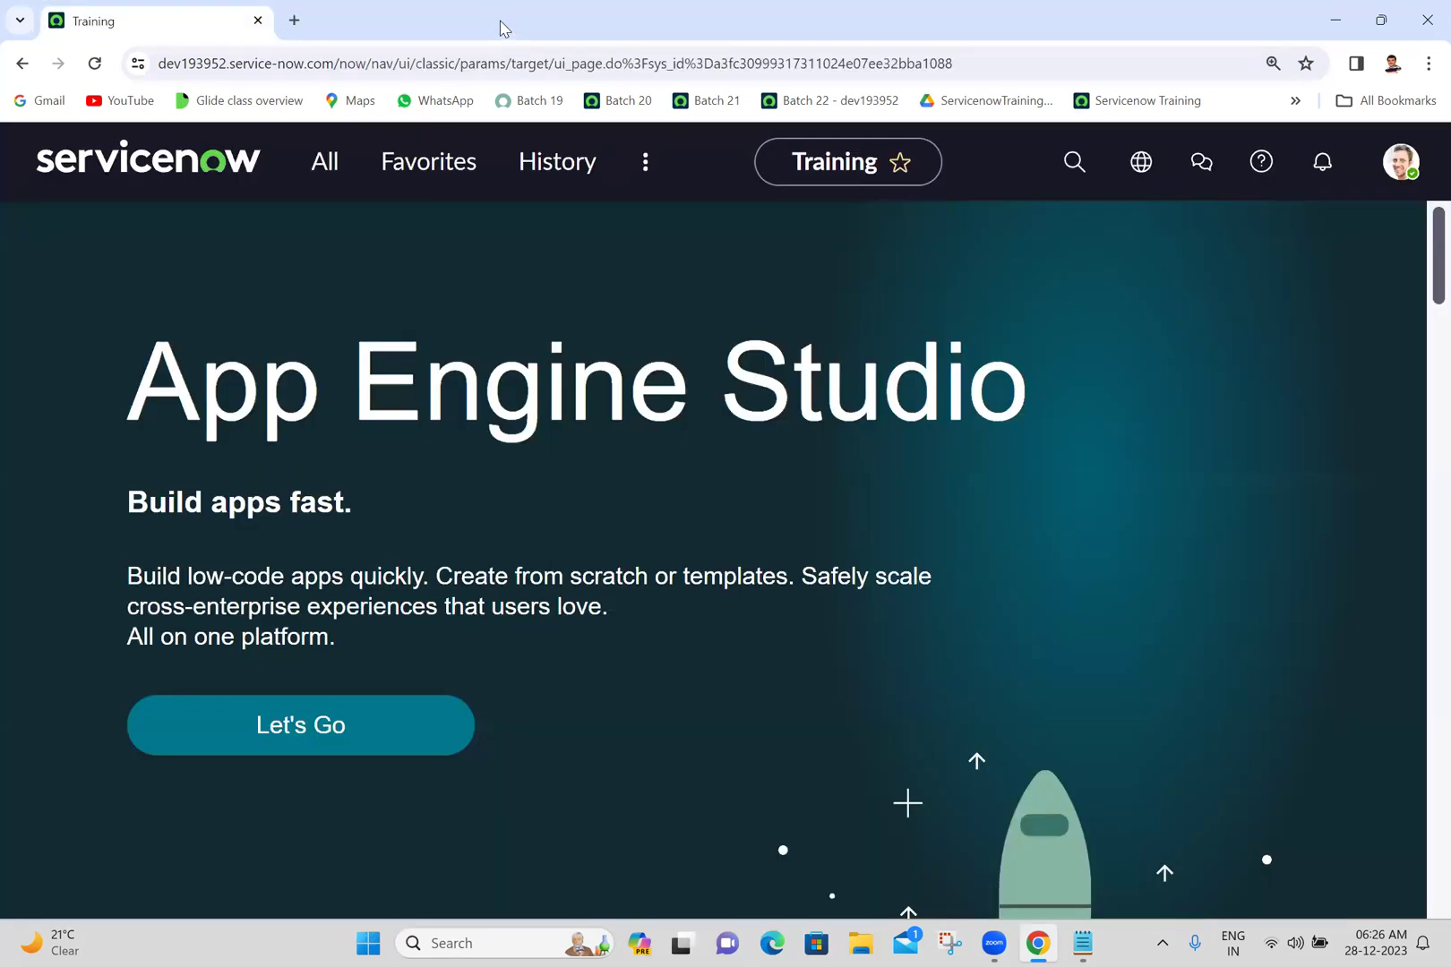
# - Filter the All menu for 'email acco' and open Email Accounts in a background tab
pyautogui.click(324, 174)
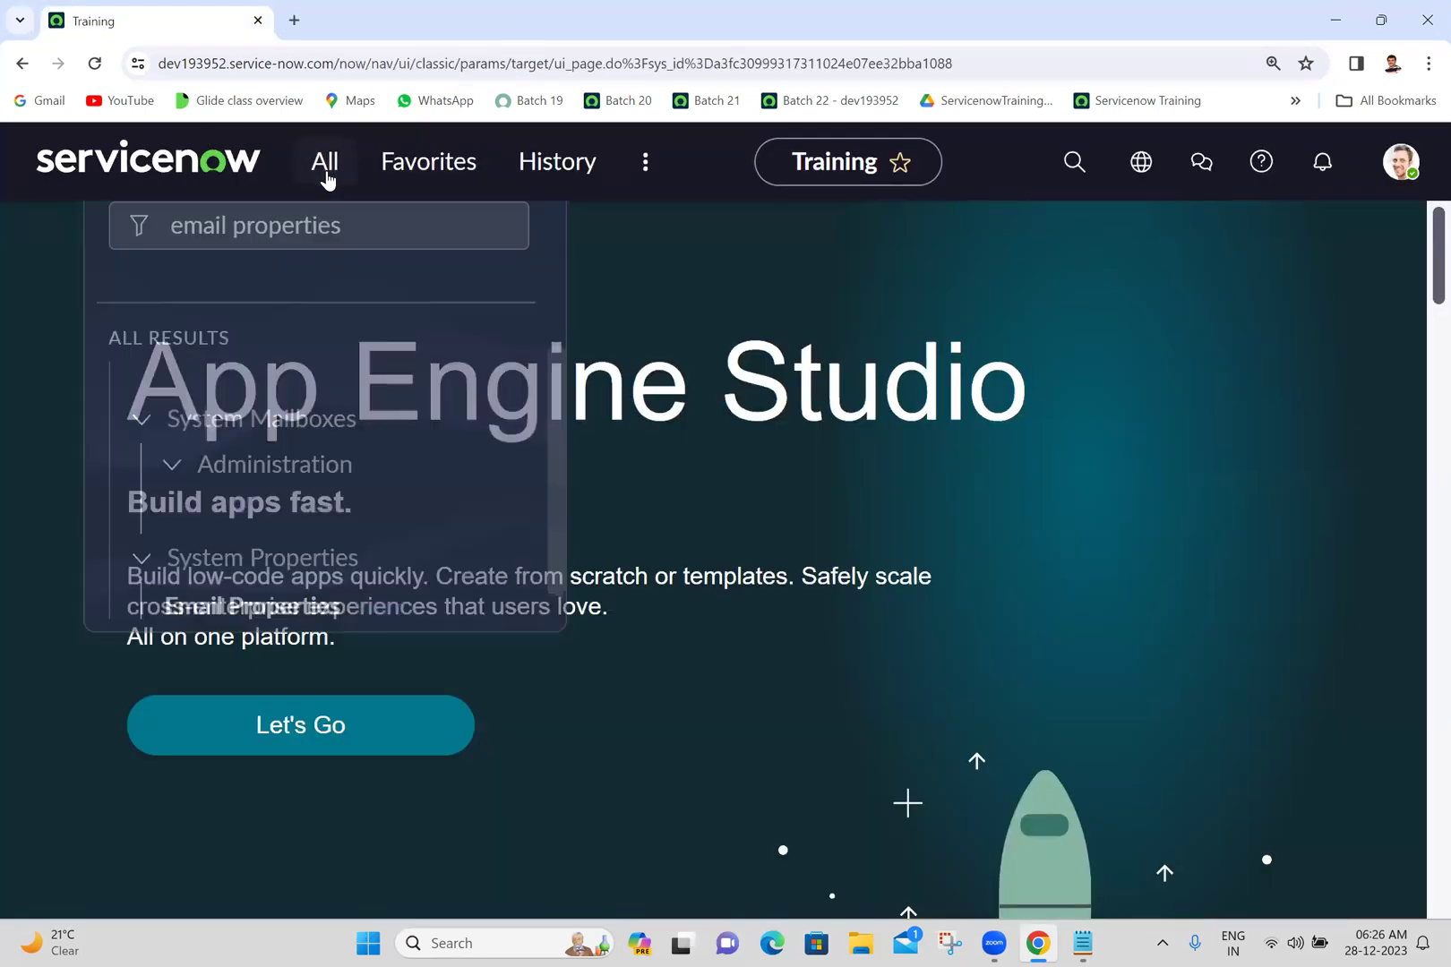
pyautogui.tripleClick(368, 234)
pyautogui.write('em')
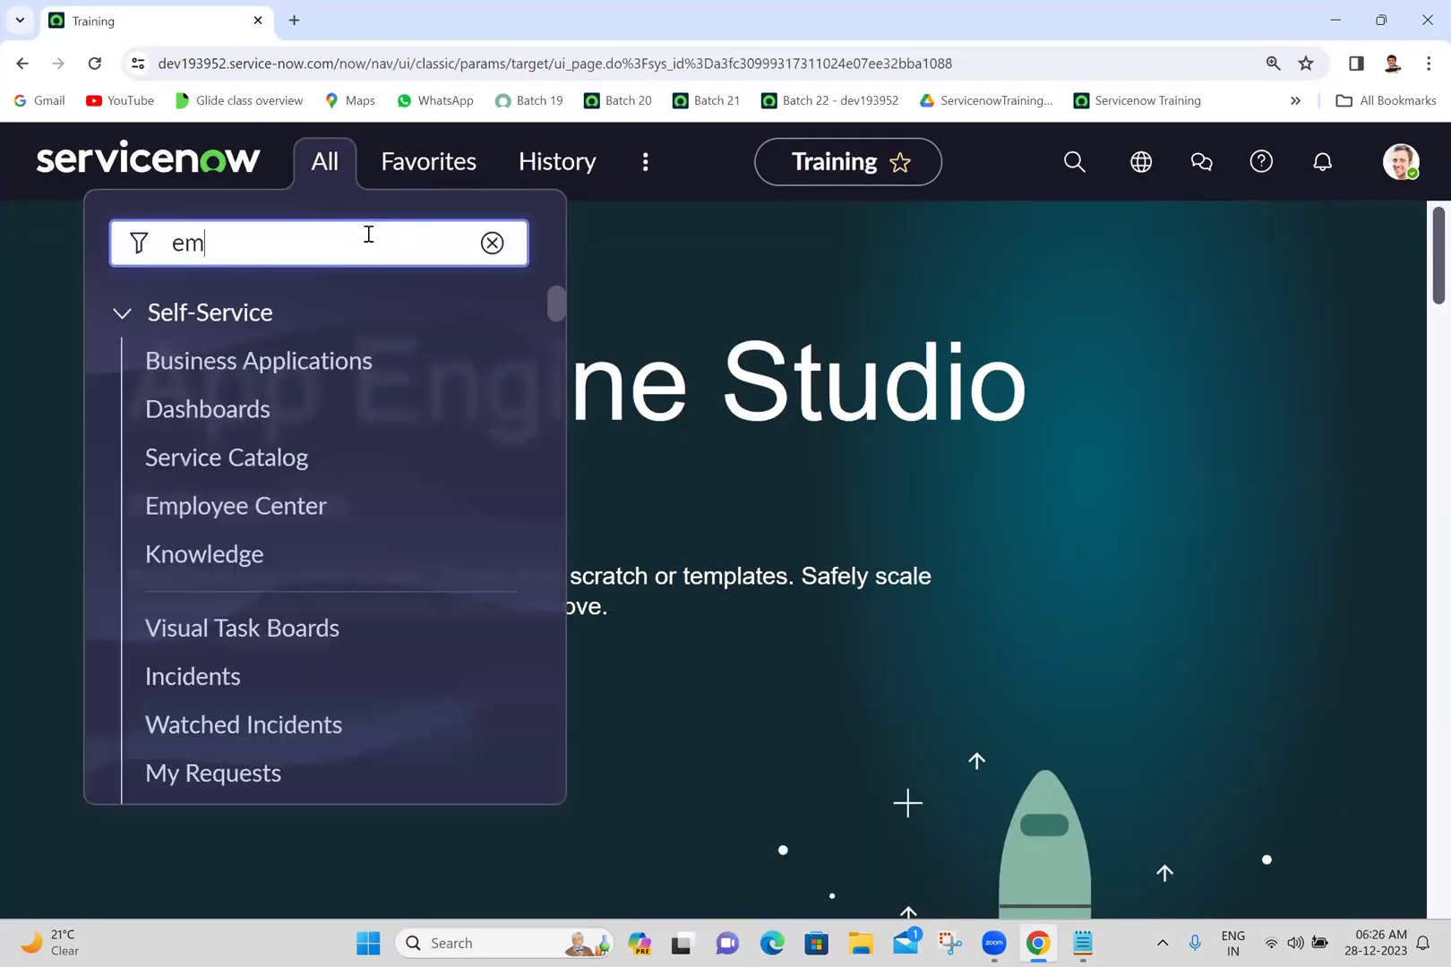
pyautogui.write('ail acc')
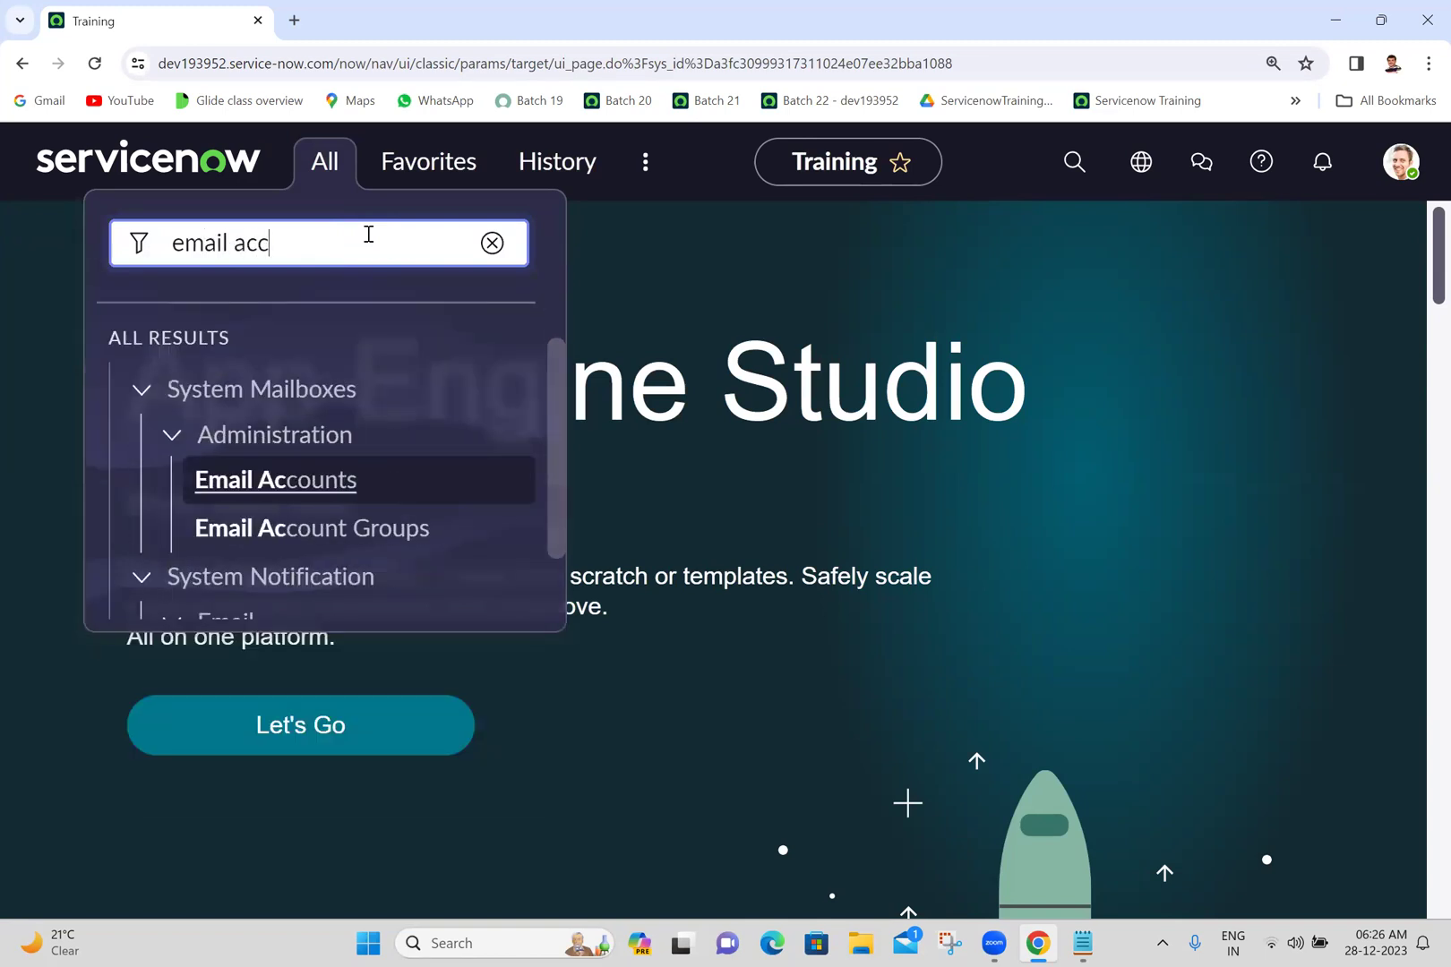
pyautogui.write('on')
pyautogui.press('BackSpace')
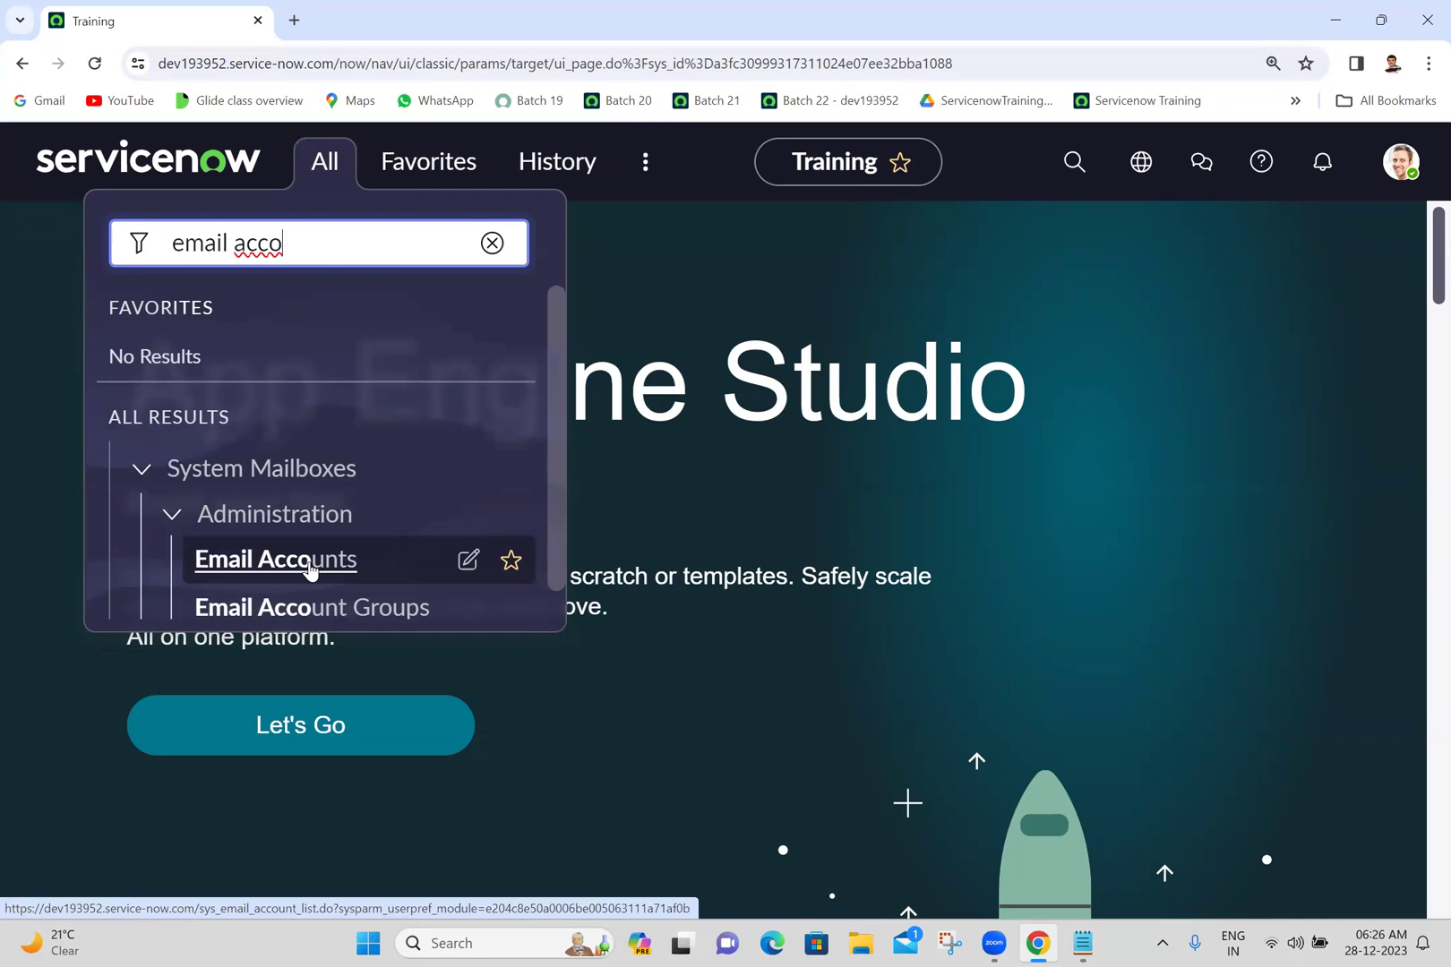
pyautogui.middleClick(309, 569)
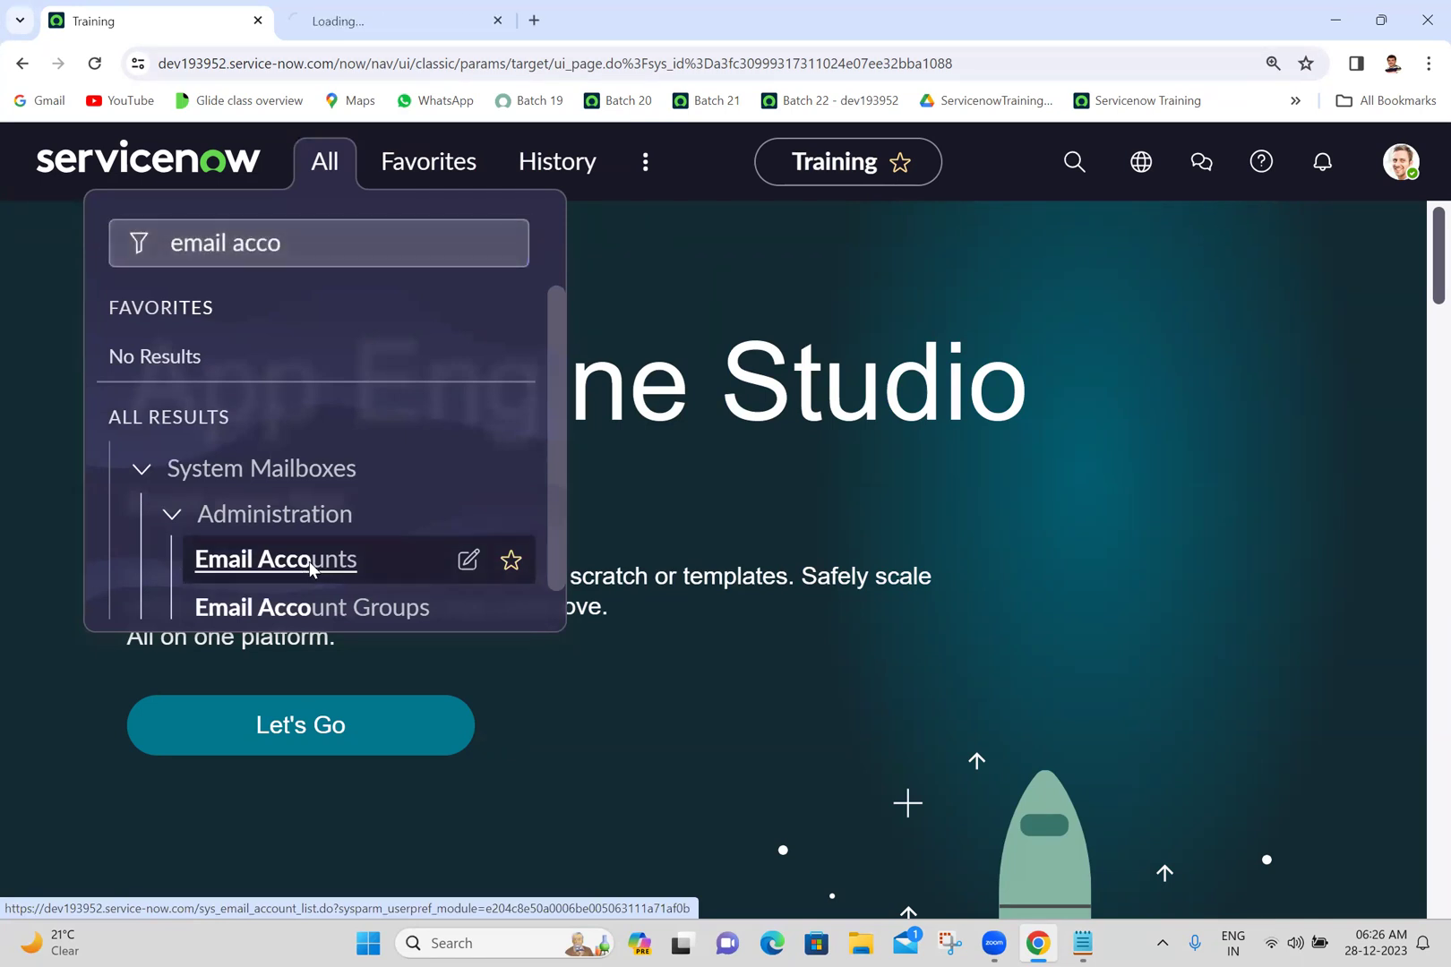
# - Check the Email Accounts list, find it has no records, and close its tab
pyautogui.click(377, 7)
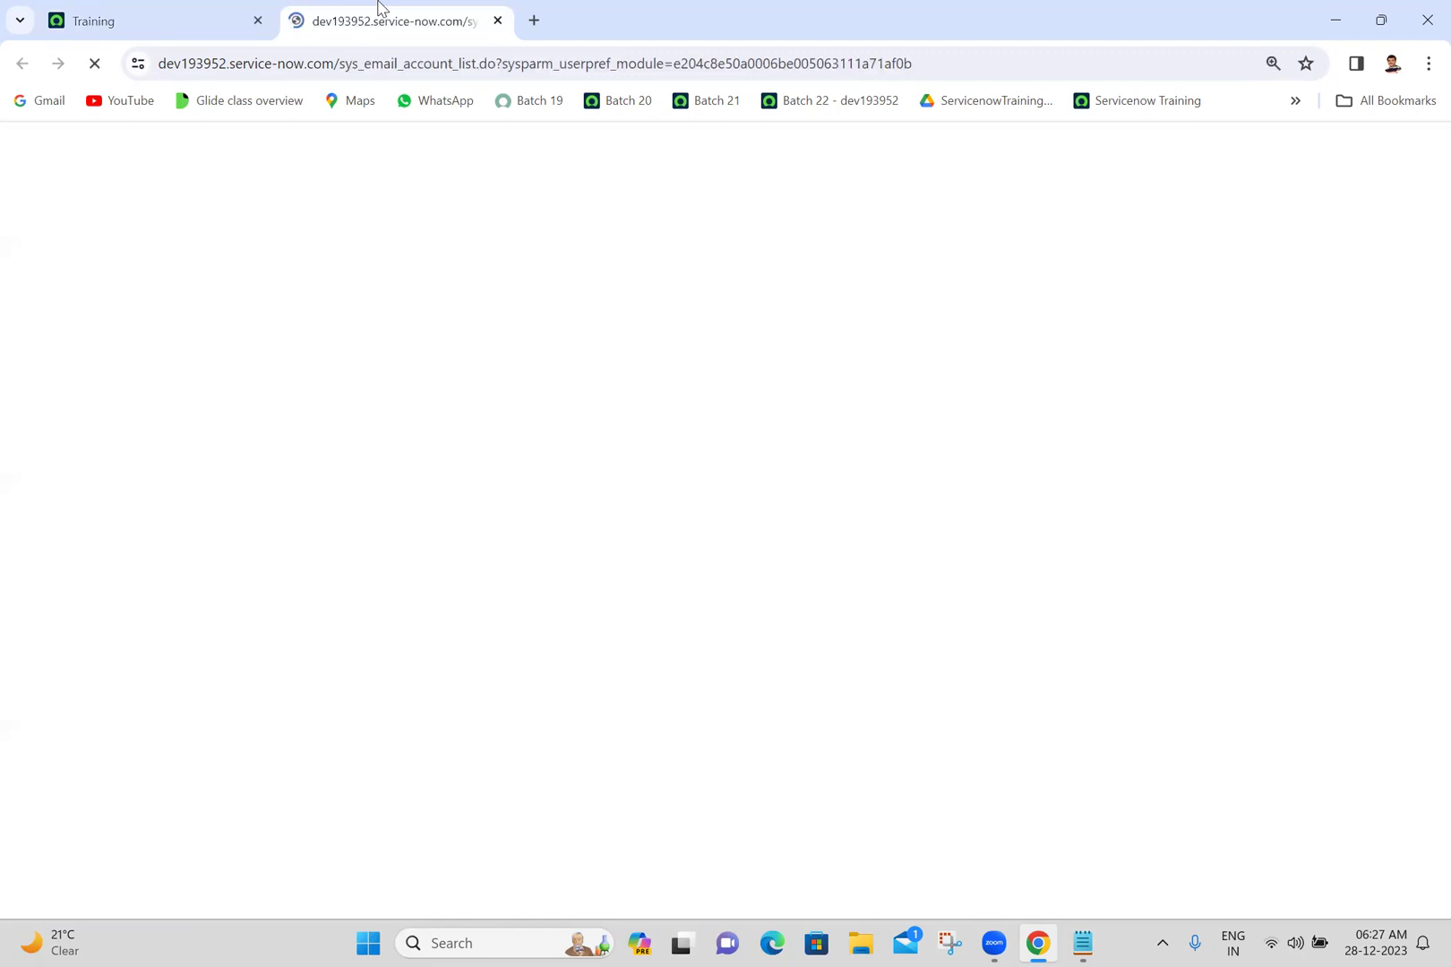
pyautogui.click(259, 345)
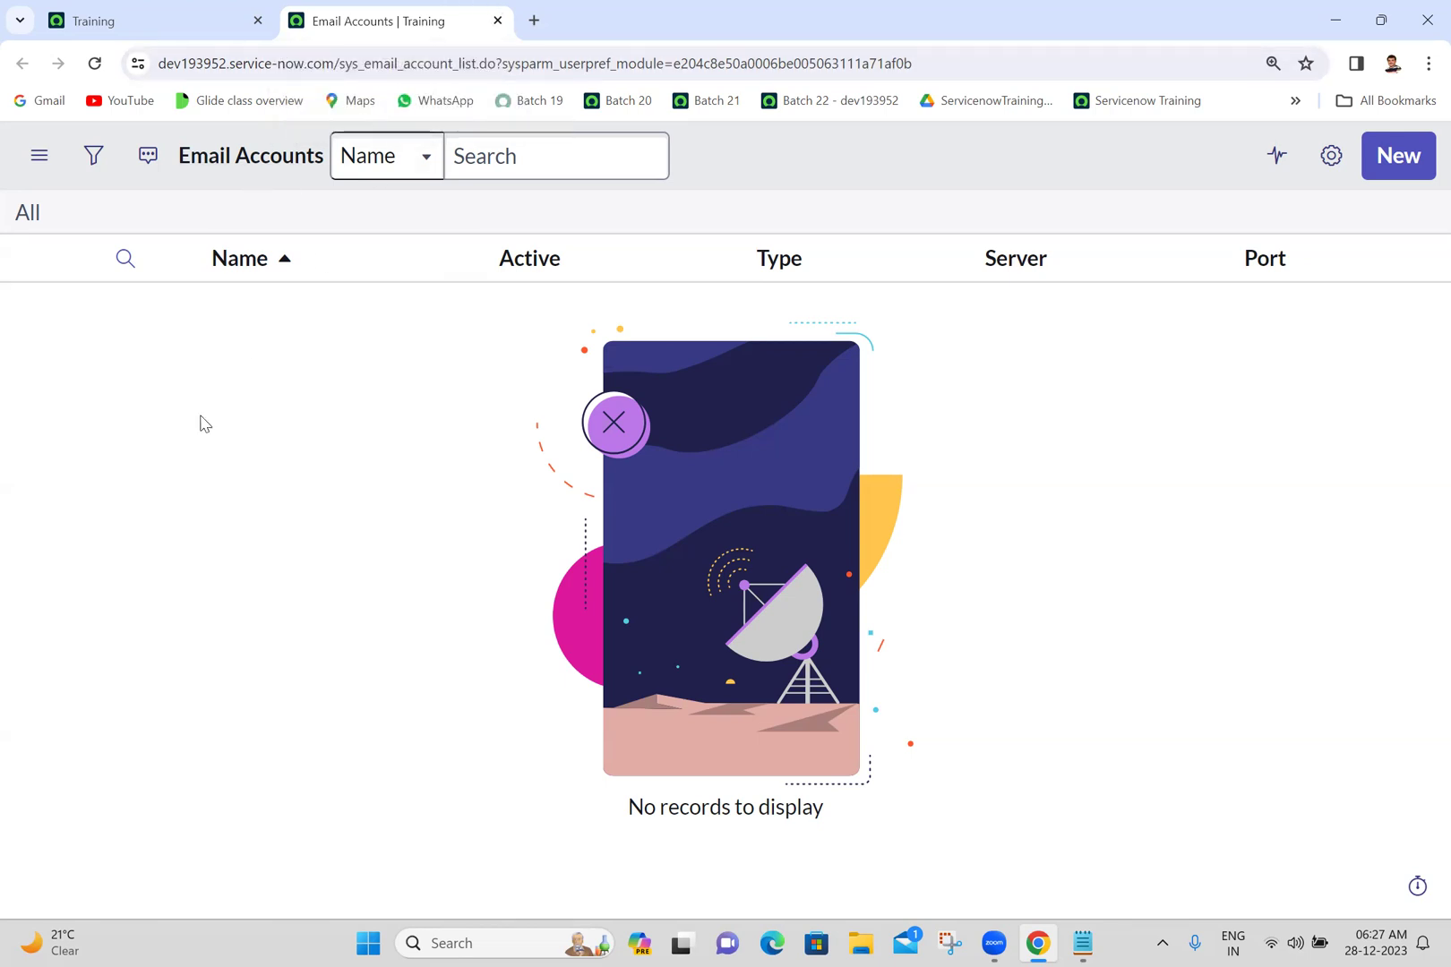
pyautogui.click(499, 20)
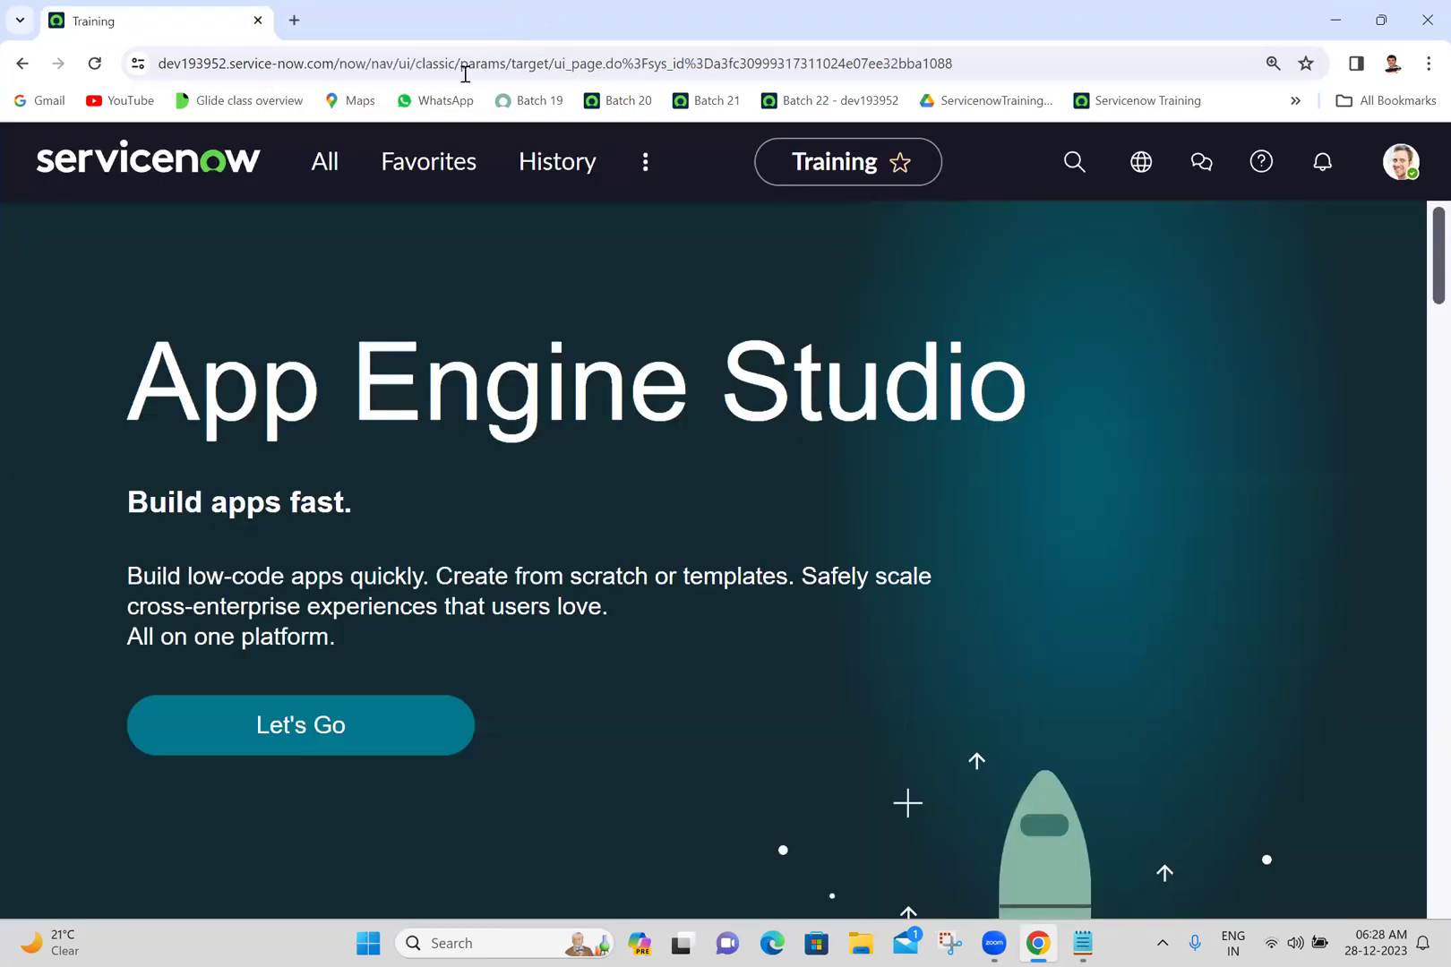
# - Clear the 'email acco' filter from the All menu navigator, then switch to the Batch 22 notes
pyautogui.click(339, 176)
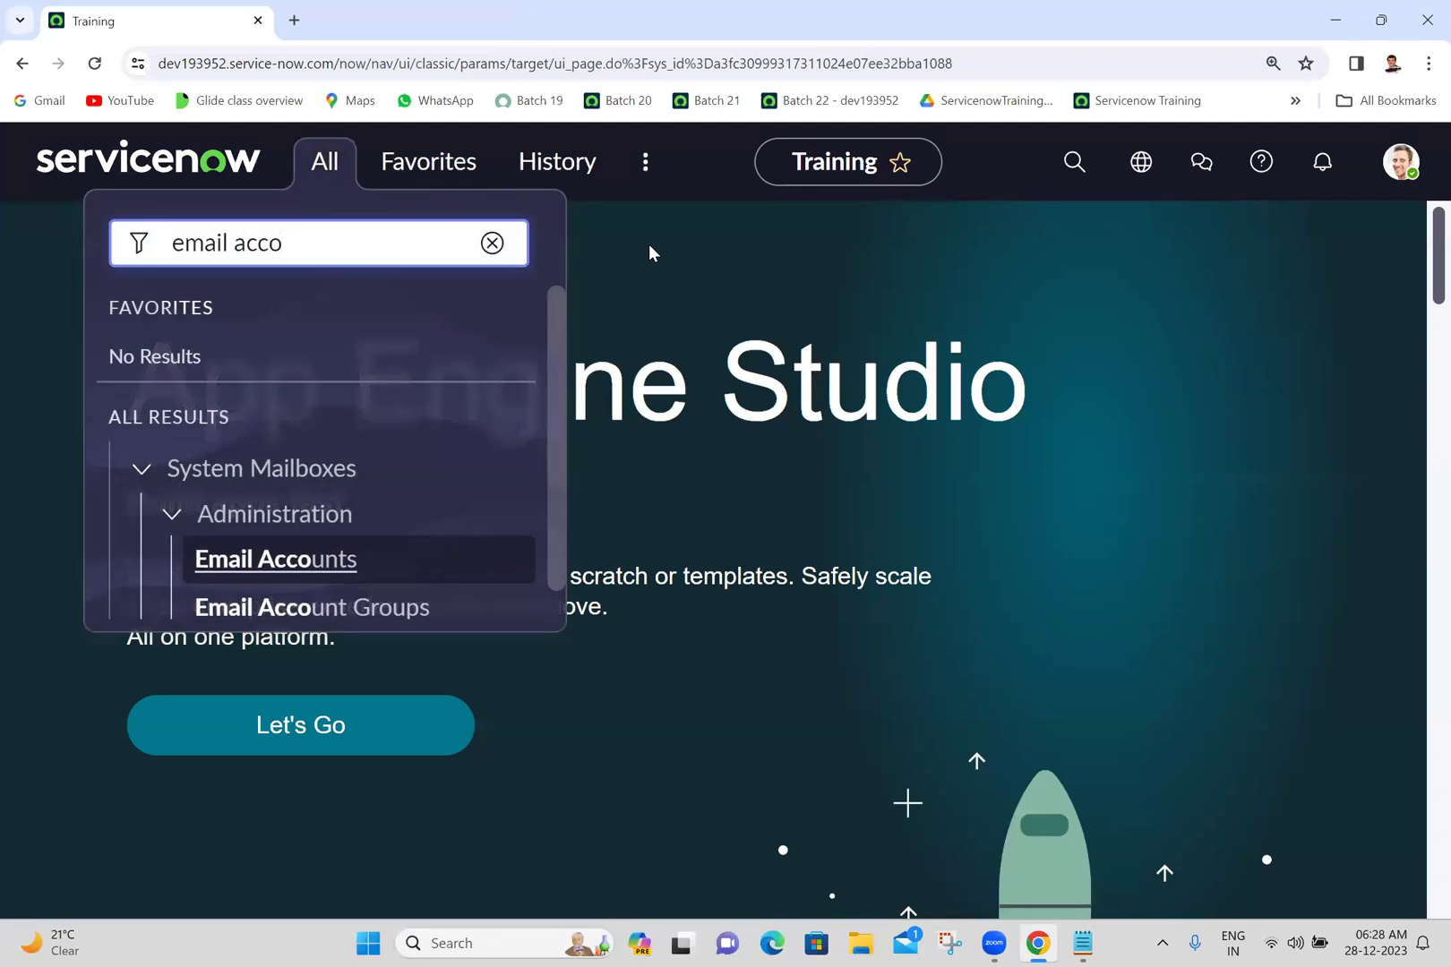
pyautogui.click(648, 243)
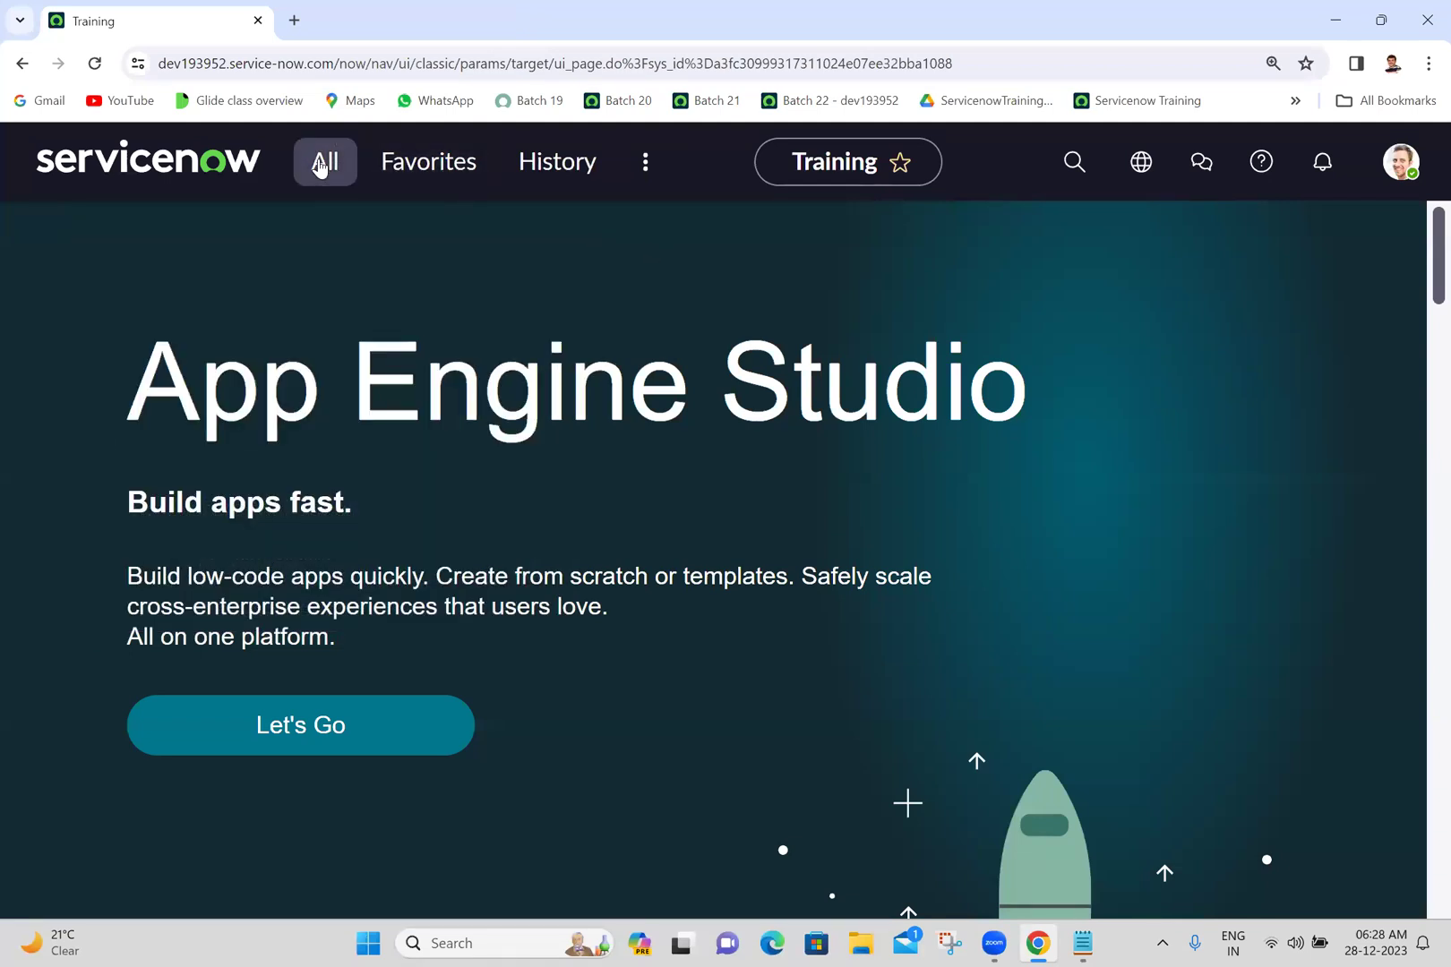
pyautogui.click(319, 168)
pyautogui.moveTo(556, 544); pyautogui.dragTo(561, 609)
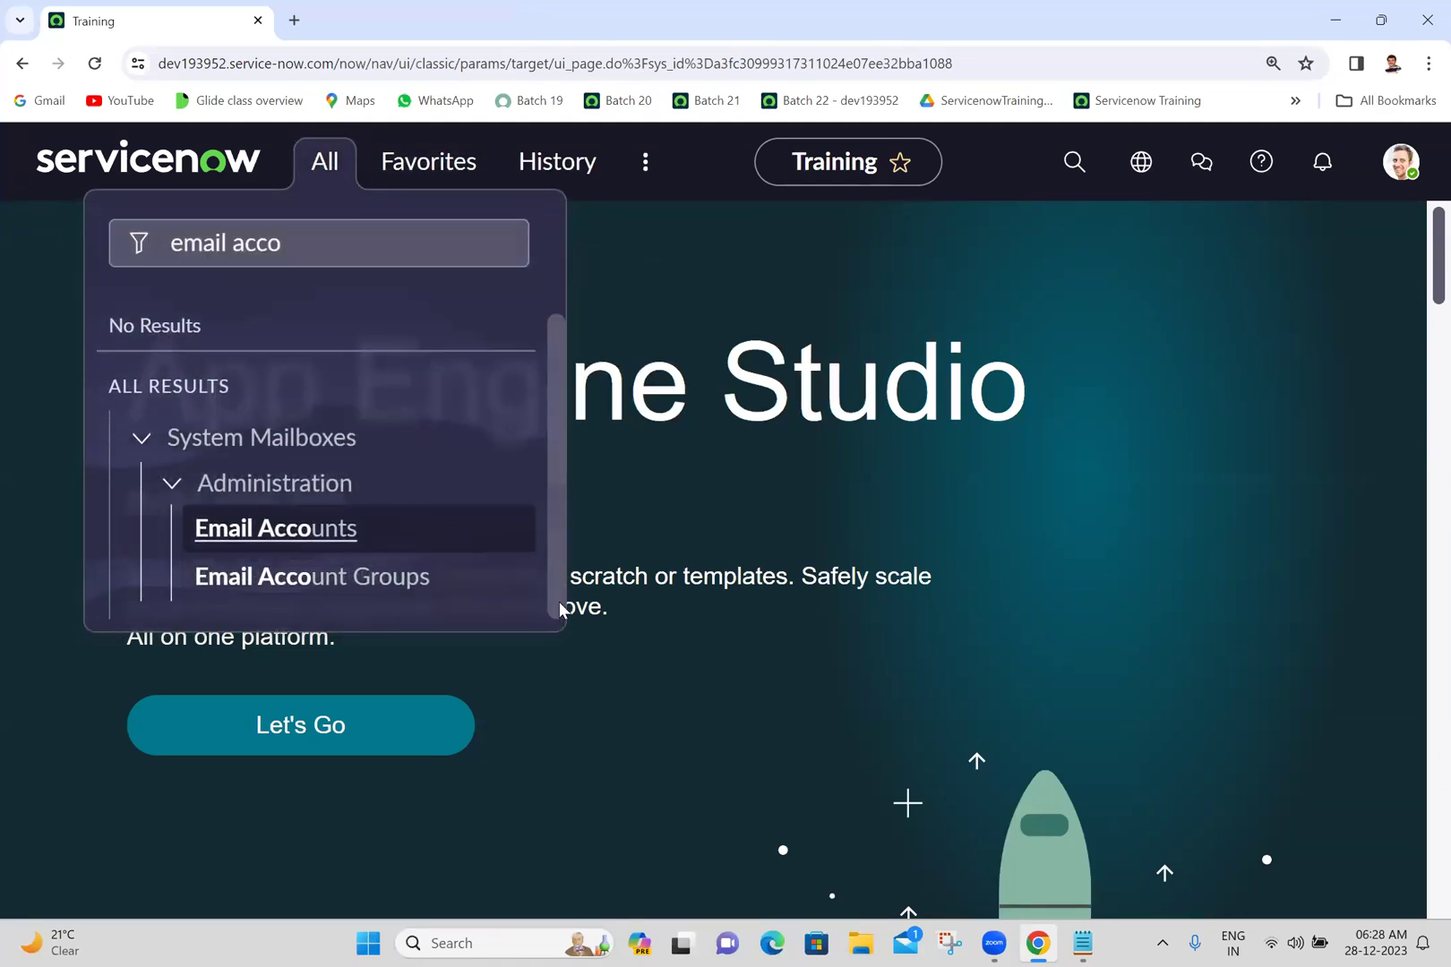
pyautogui.scroll(1, 551, 317)
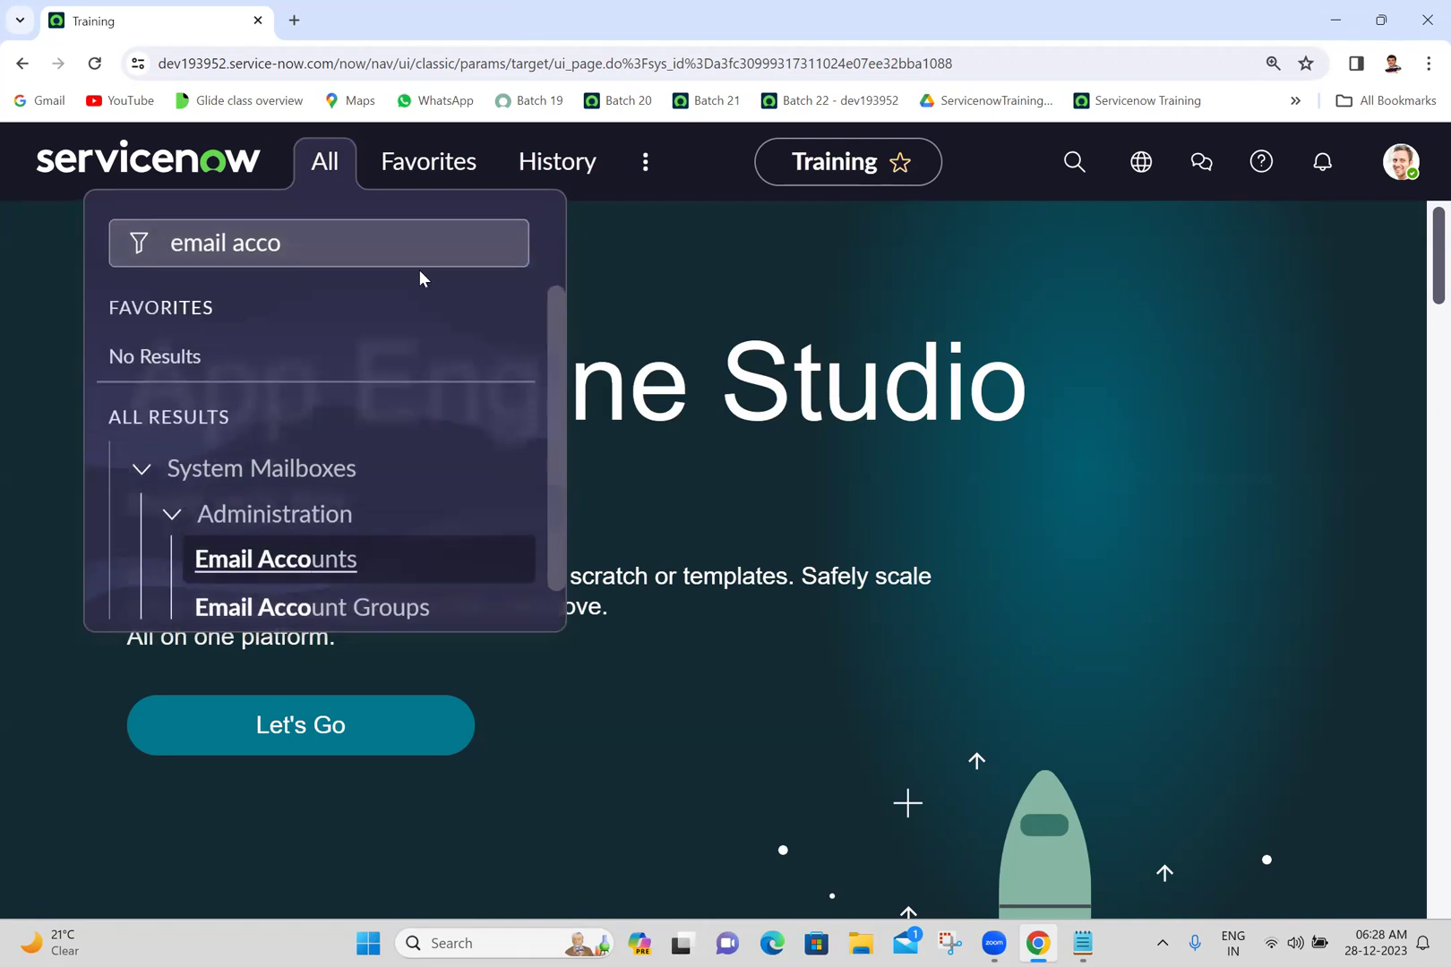
pyautogui.click(382, 237)
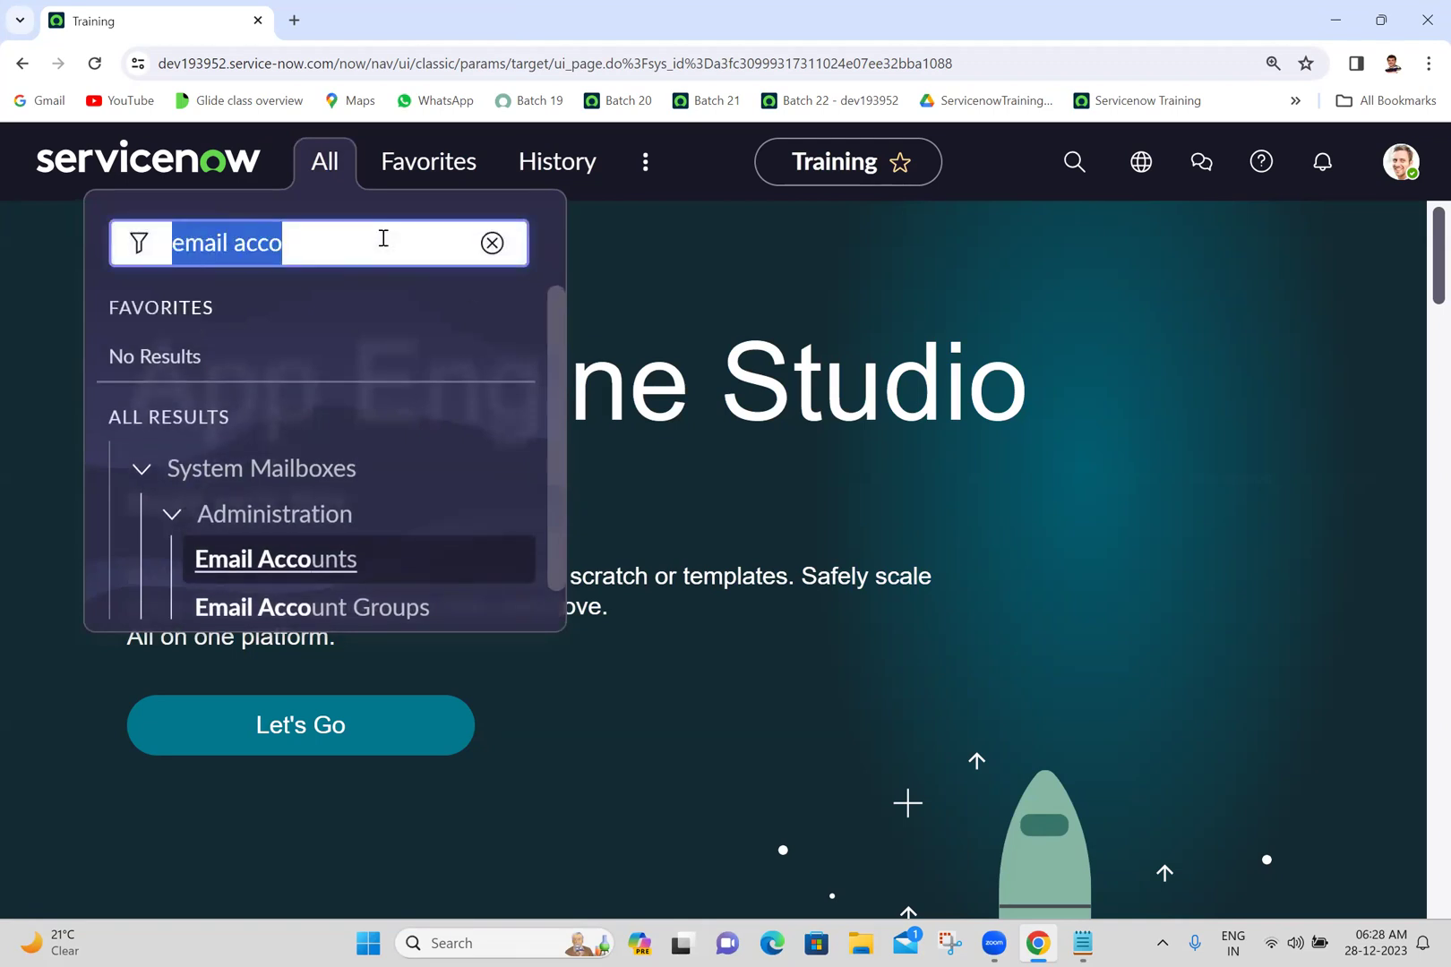
pyautogui.press('BackSpace')
pyautogui.click(933, 492)
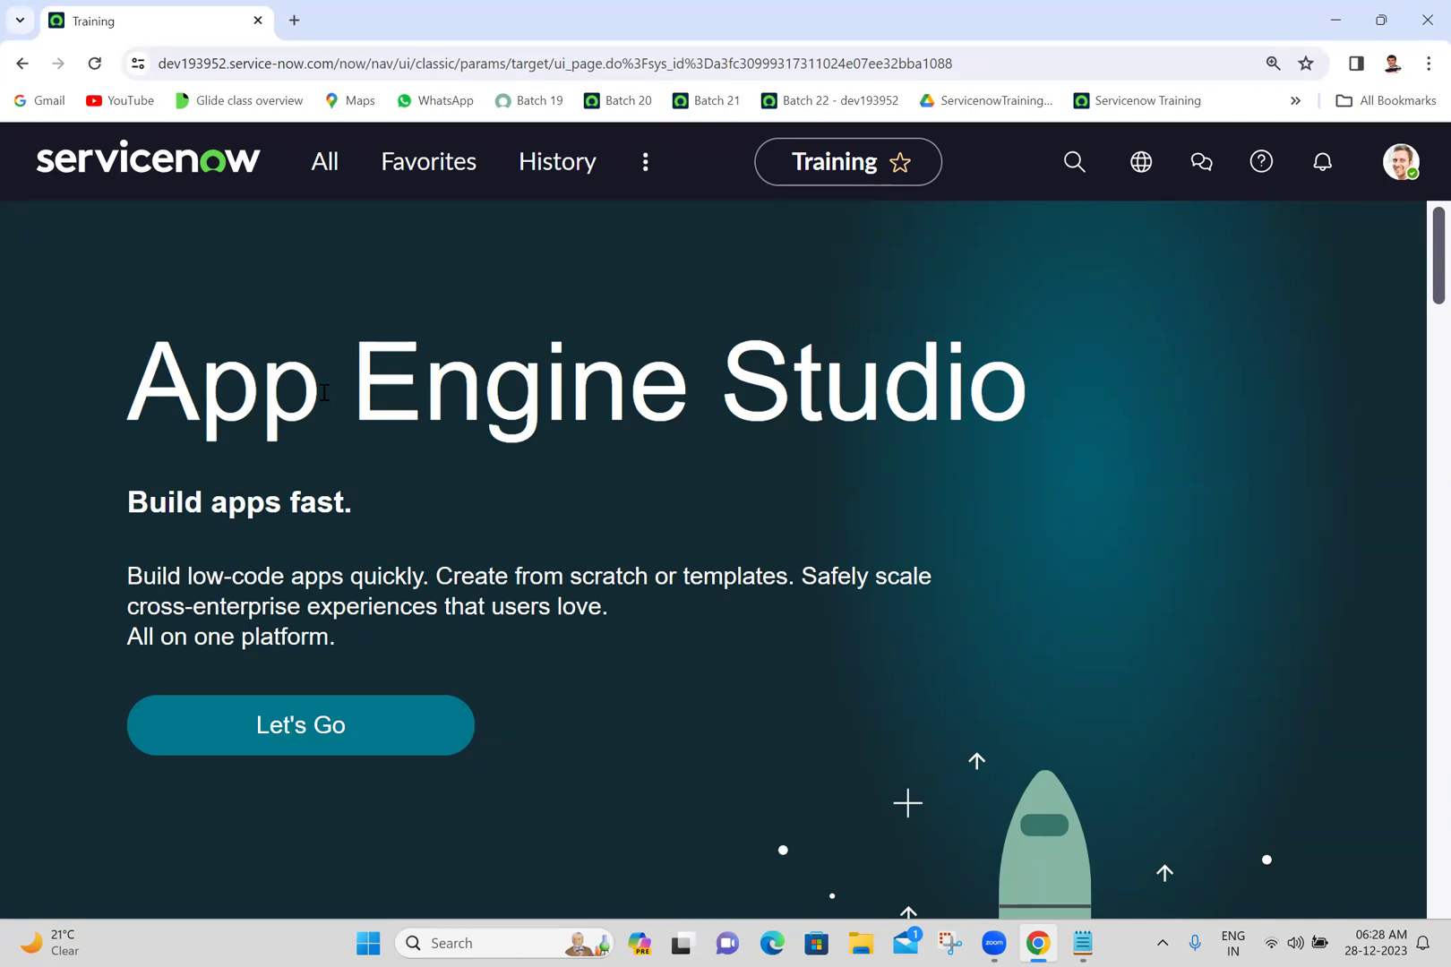
pyautogui.click(1070, 943)
# - Add lines 'Next Experiance', 'UI 16' and 'UI 15' to the Batch 22 notes and save them
pyautogui.click(88, 567)
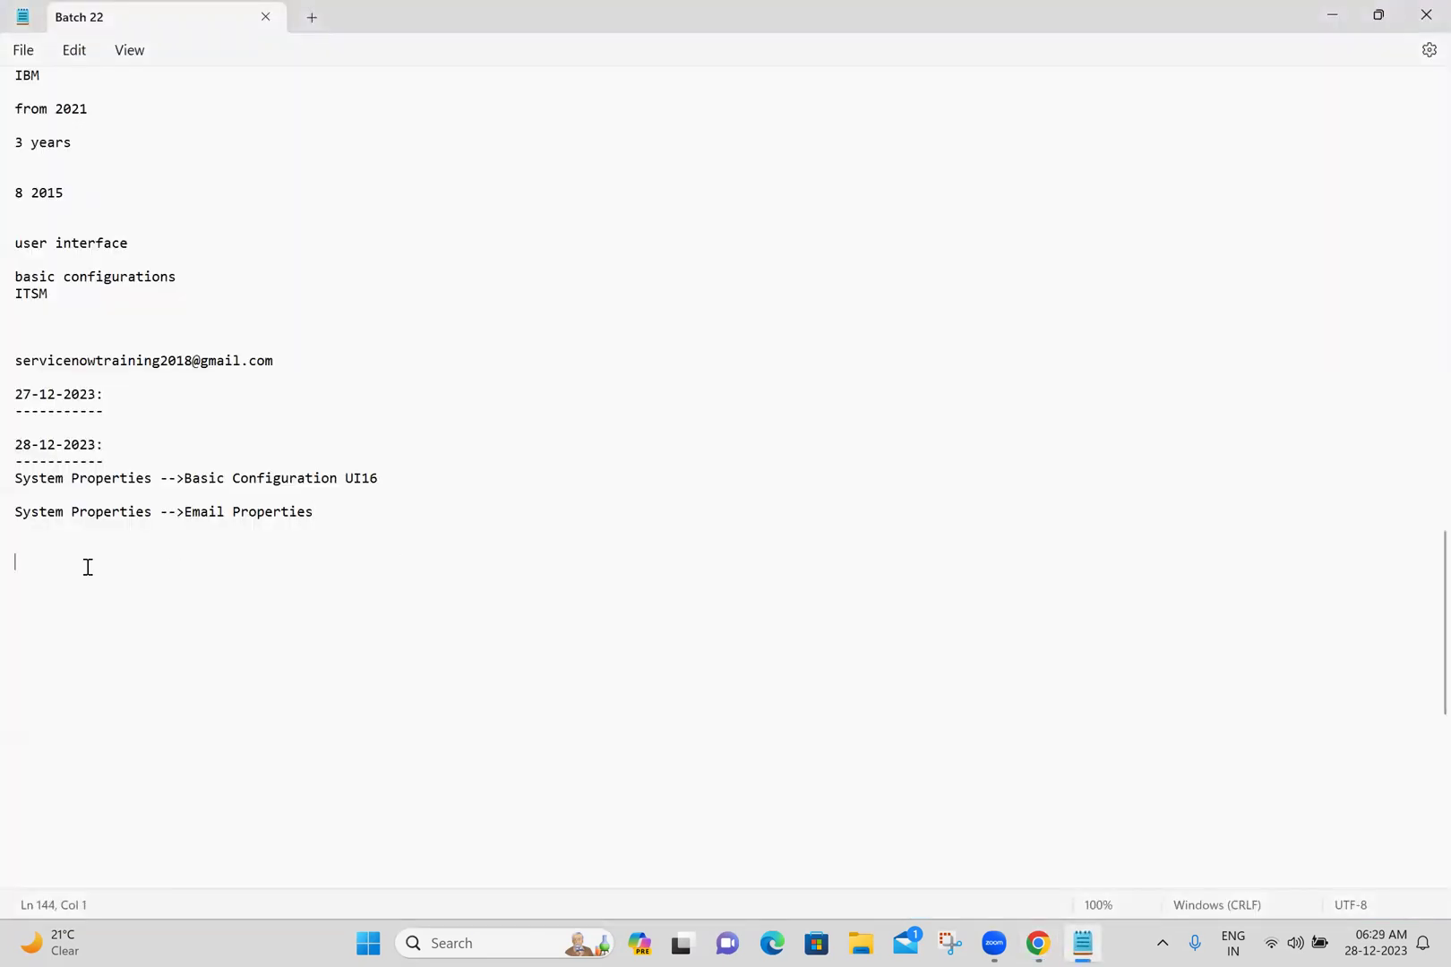
pyautogui.write('Next Experiance')
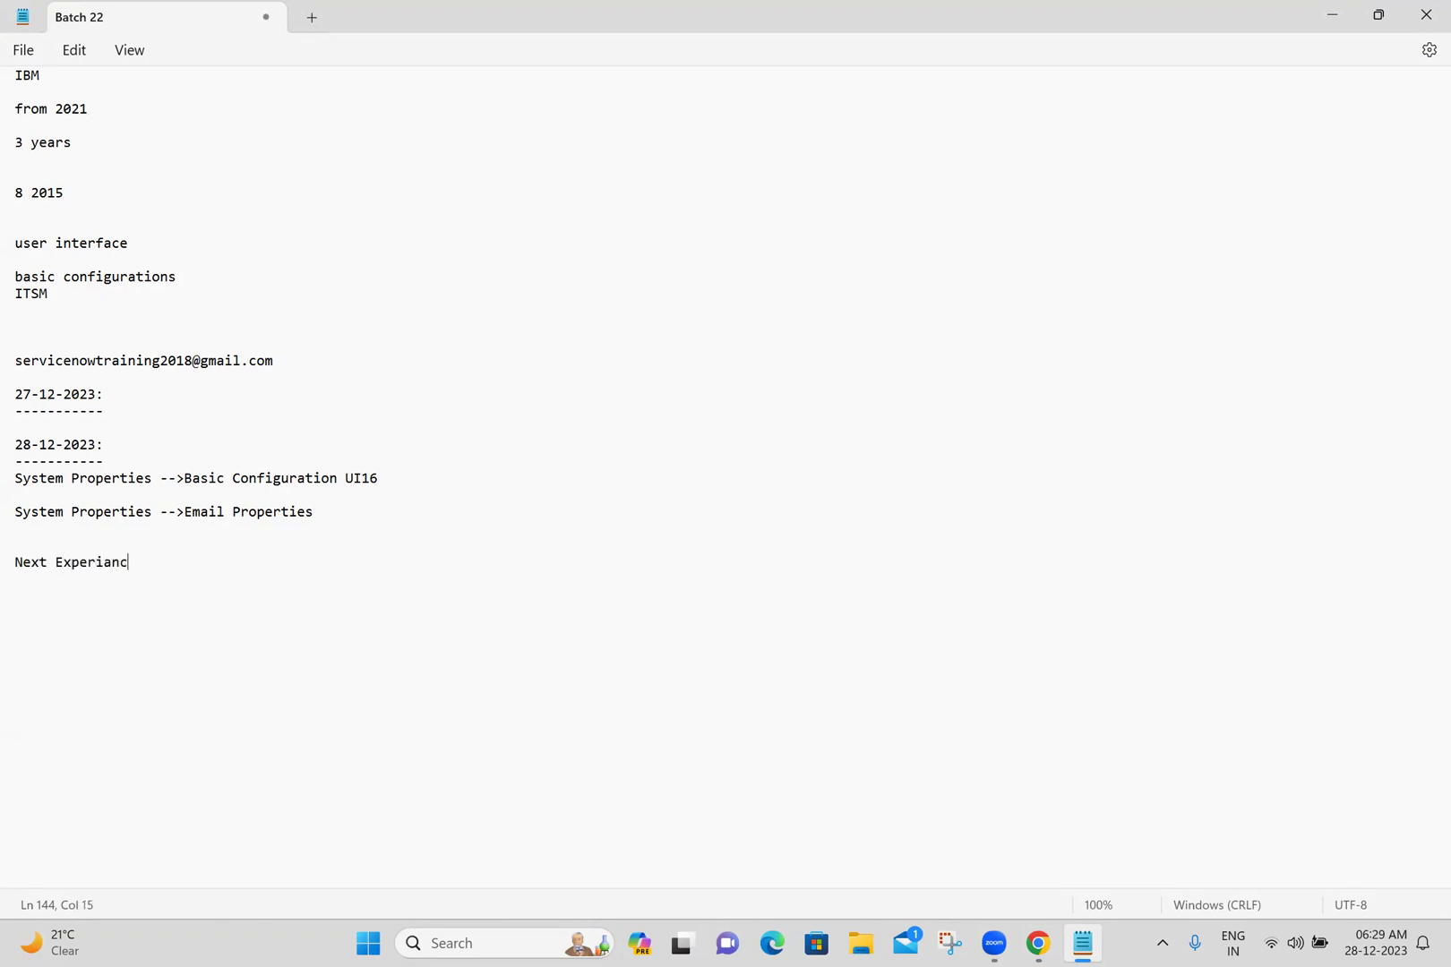
pyautogui.press('Return')
pyautogui.press('Return')
pyautogui.hotkey('ctrl', 's')
pyautogui.write('UI 16')
pyautogui.press('Return')
pyautogui.write('UI 15')
pyautogui.press('Return')
pyautogui.press('Return')
pyautogui.hotkey('ctrl', 's')
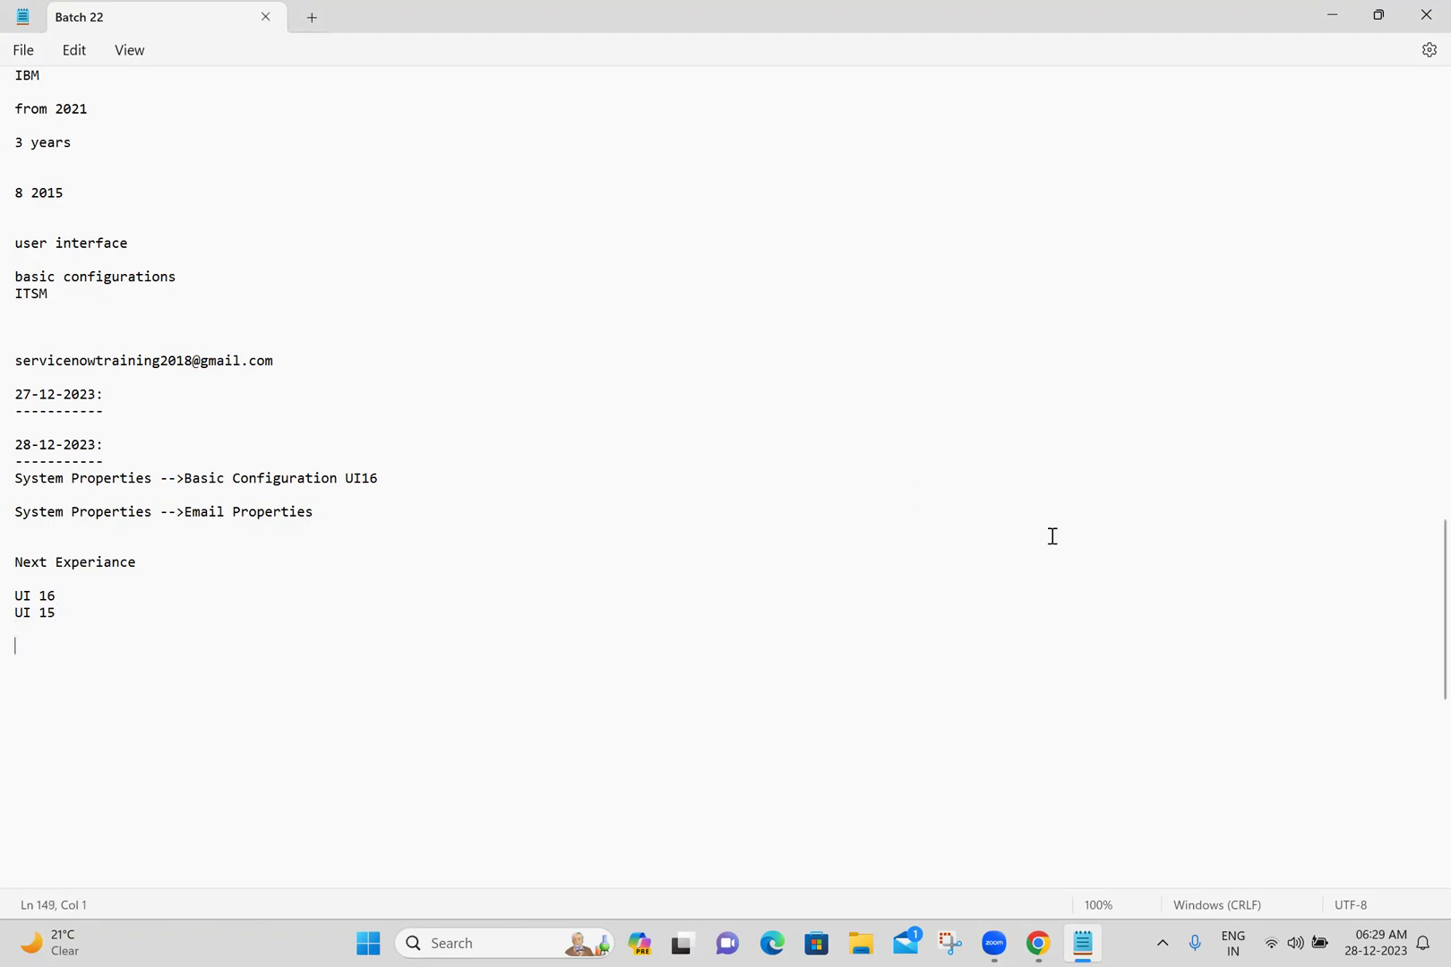
pyautogui.click(1039, 942)
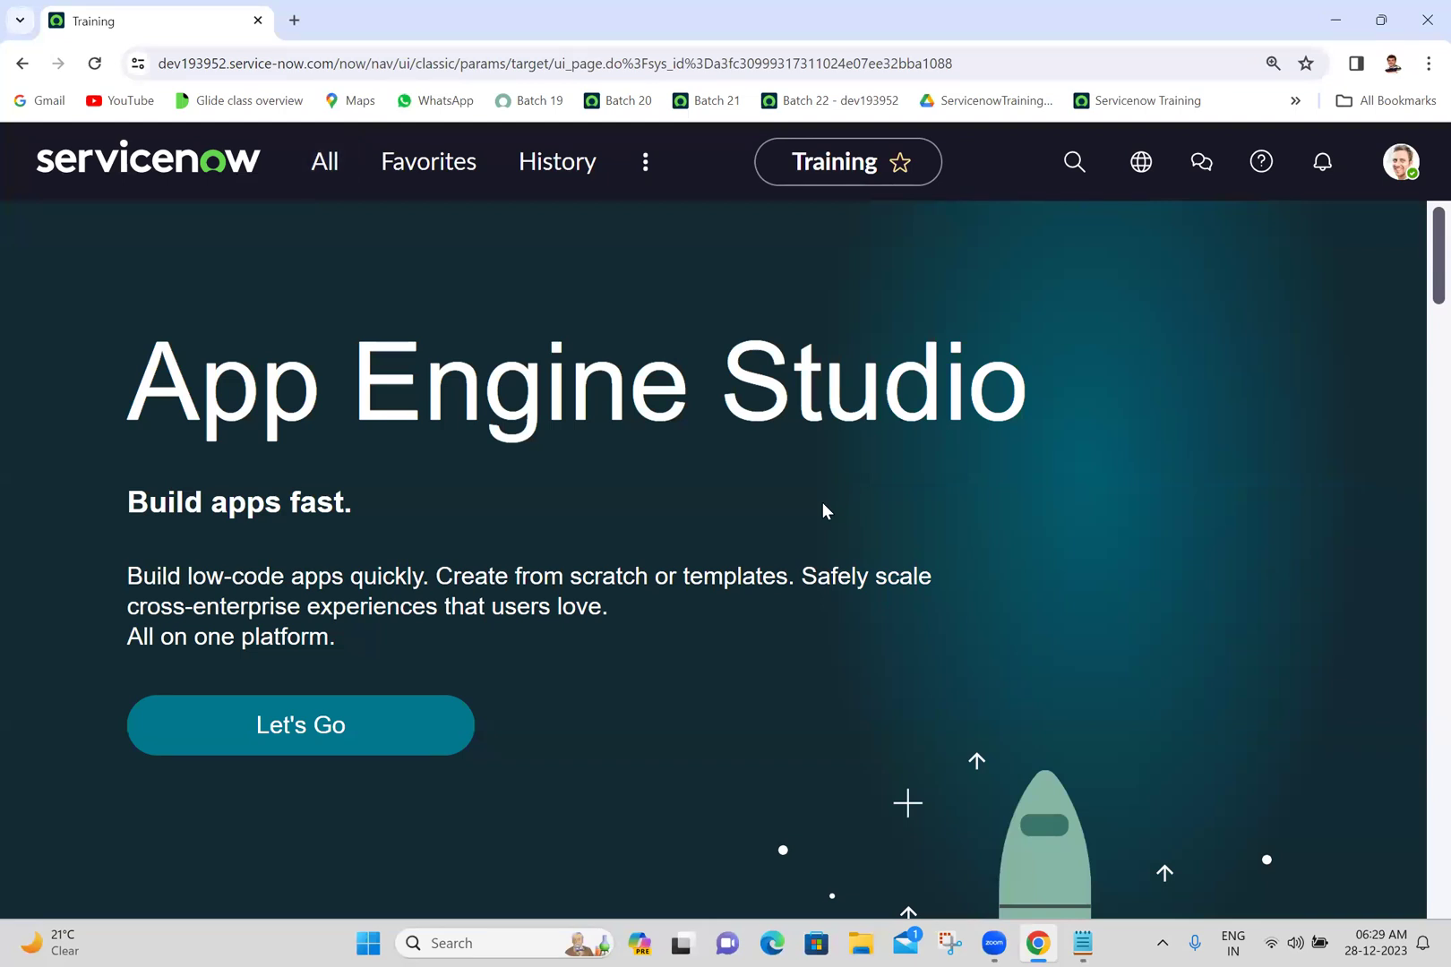
# - Open sys_properties.LIST from the All menu and filter the Name column with *polaris
pyautogui.click(326, 172)
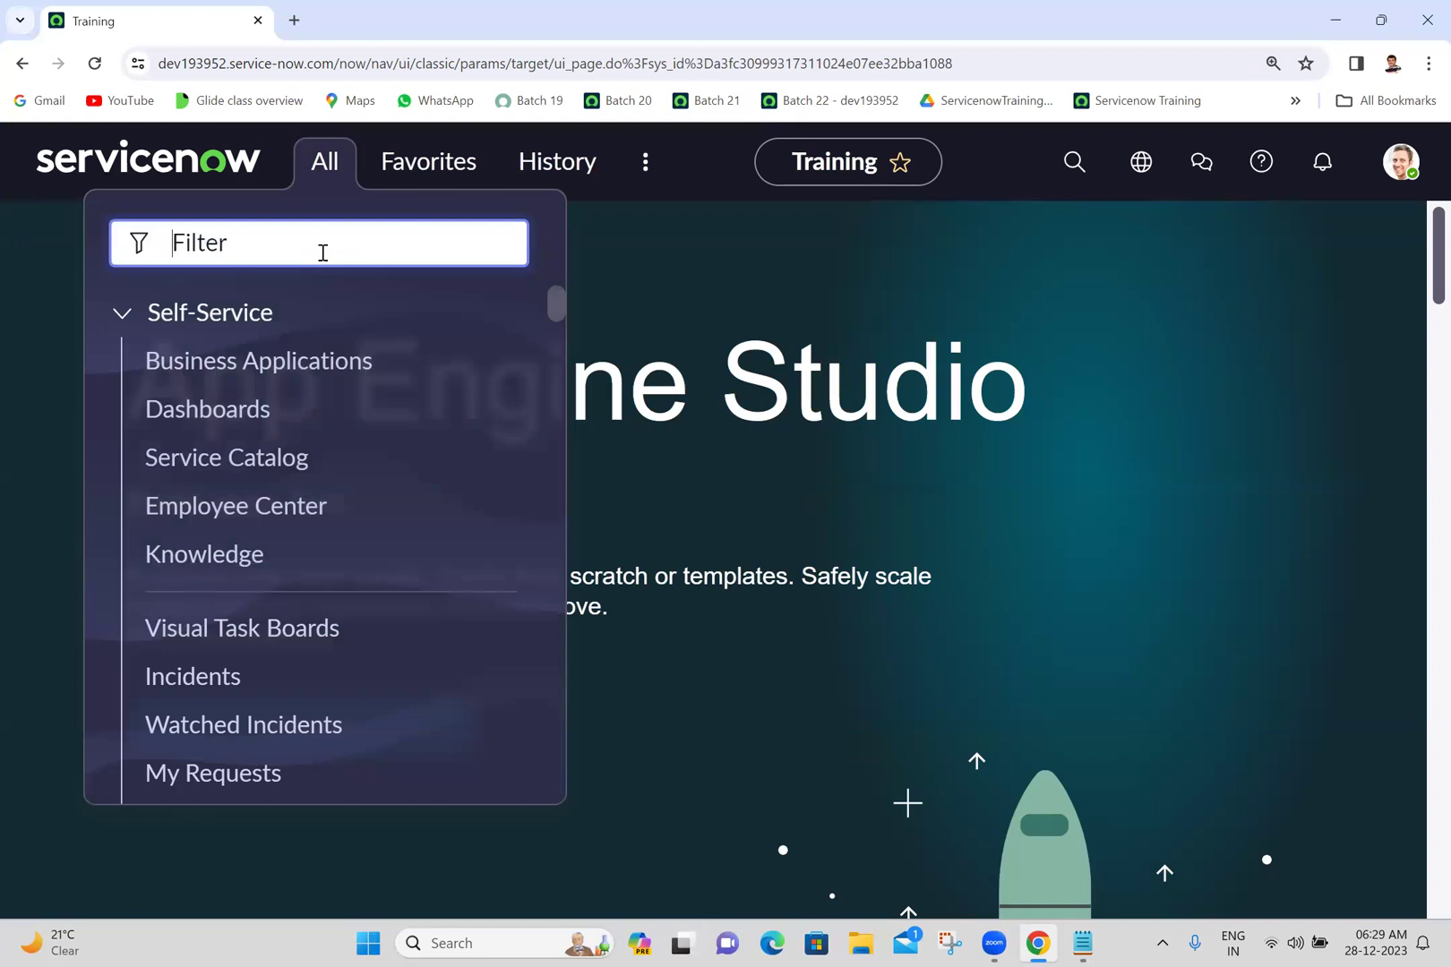
pyautogui.write('sys_')
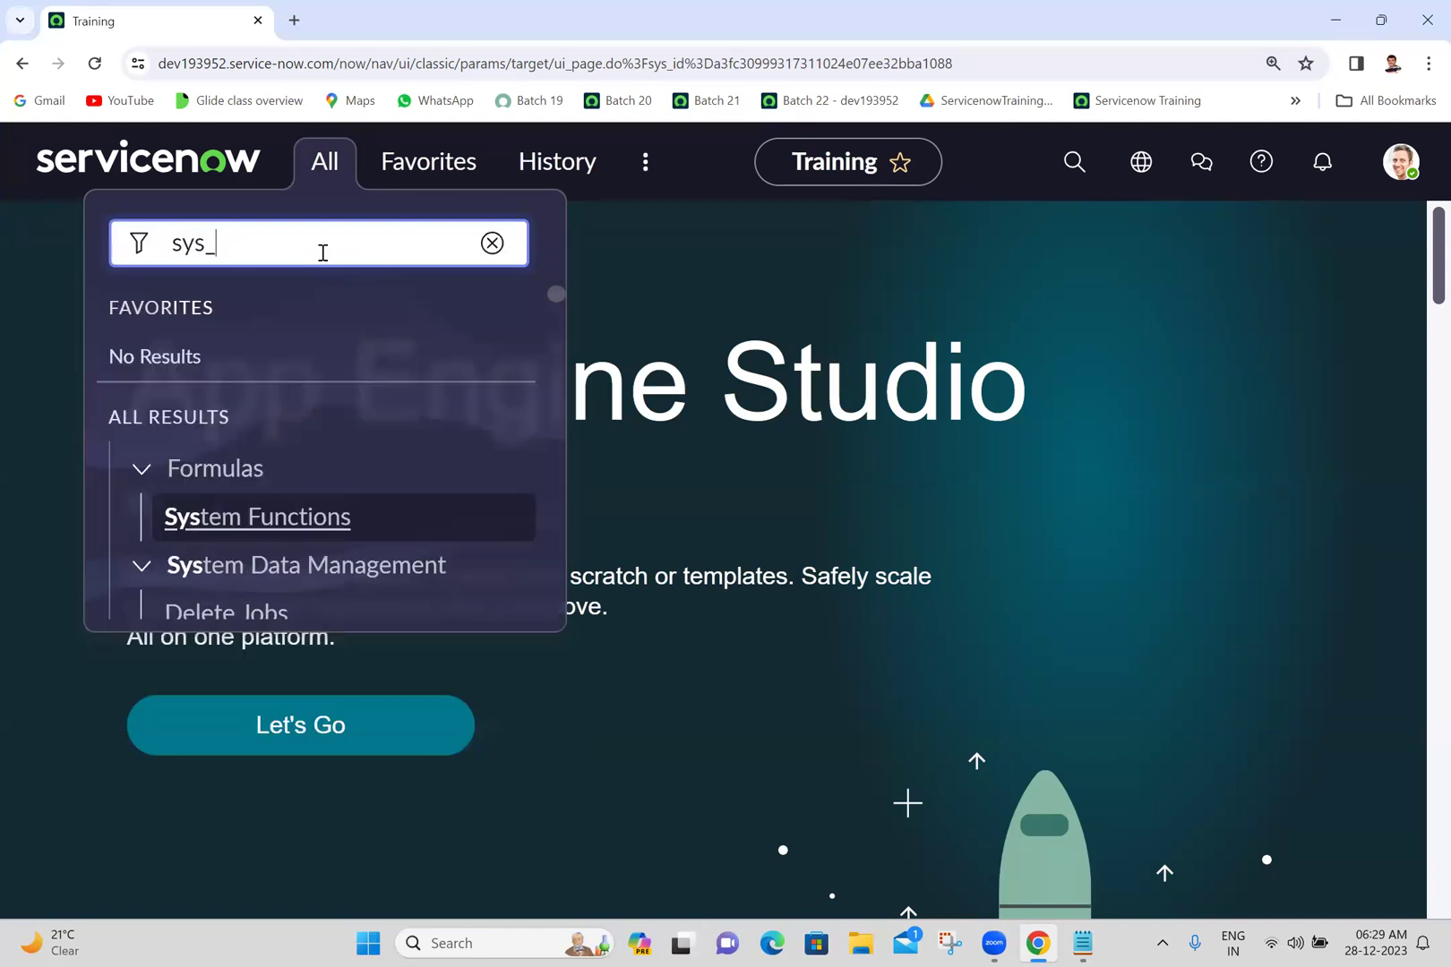
pyautogui.write('properties.LIST')
pyautogui.press('Return')
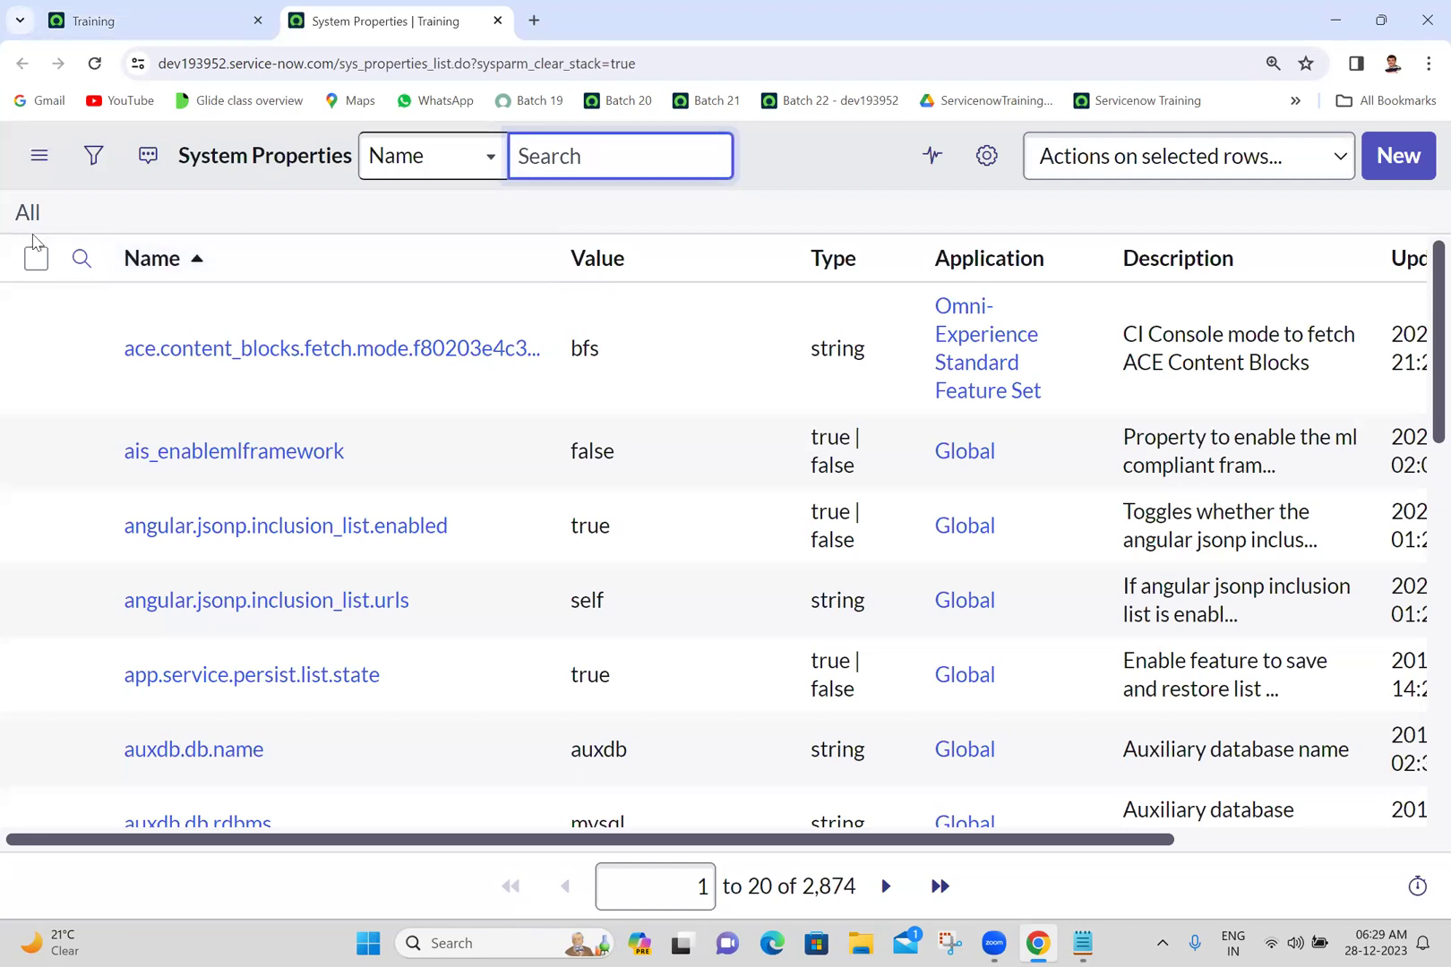
pyautogui.click(83, 264)
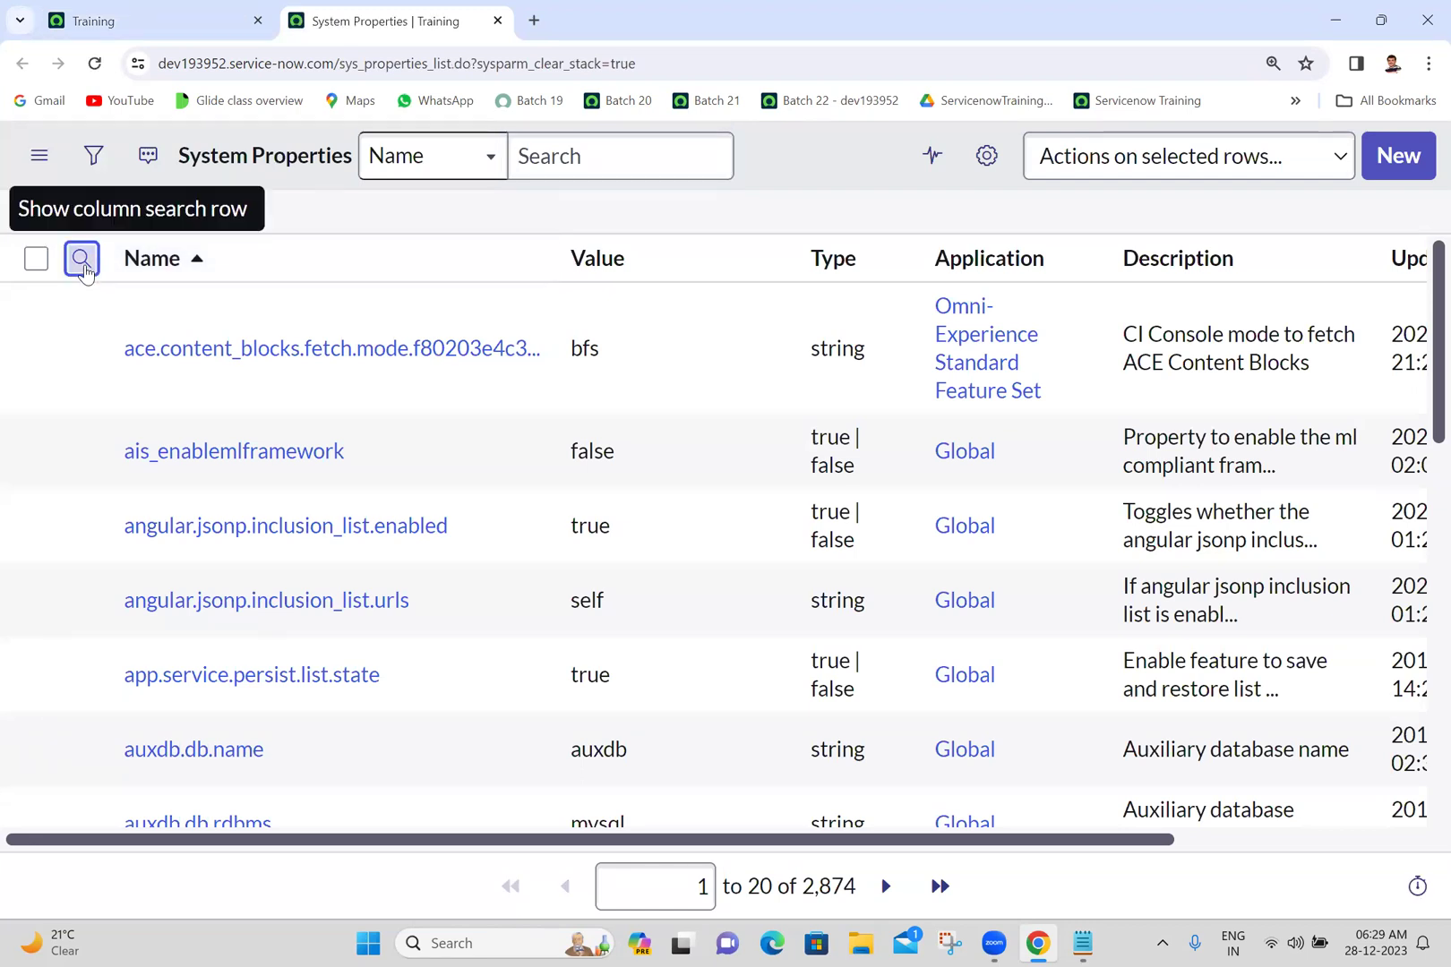
pyautogui.click(170, 304)
pyautogui.write('*polaris')
pyautogui.press('Return')
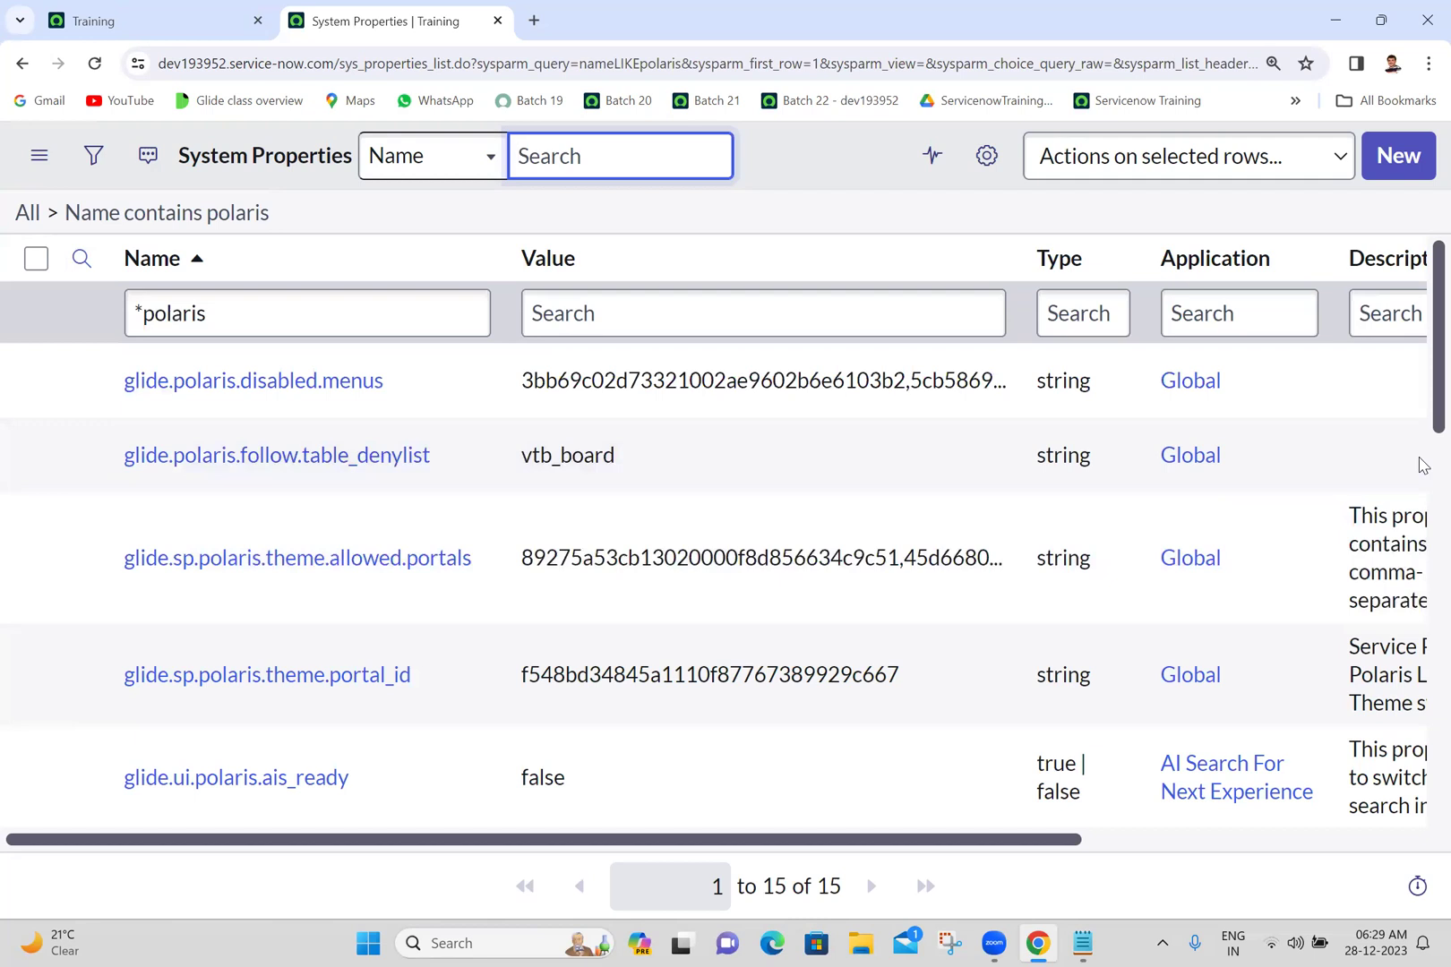
# - Copy the glide.ui.polaris.experience property name into the Batch 22 notes
pyautogui.scroll(-5, 1423, 464)
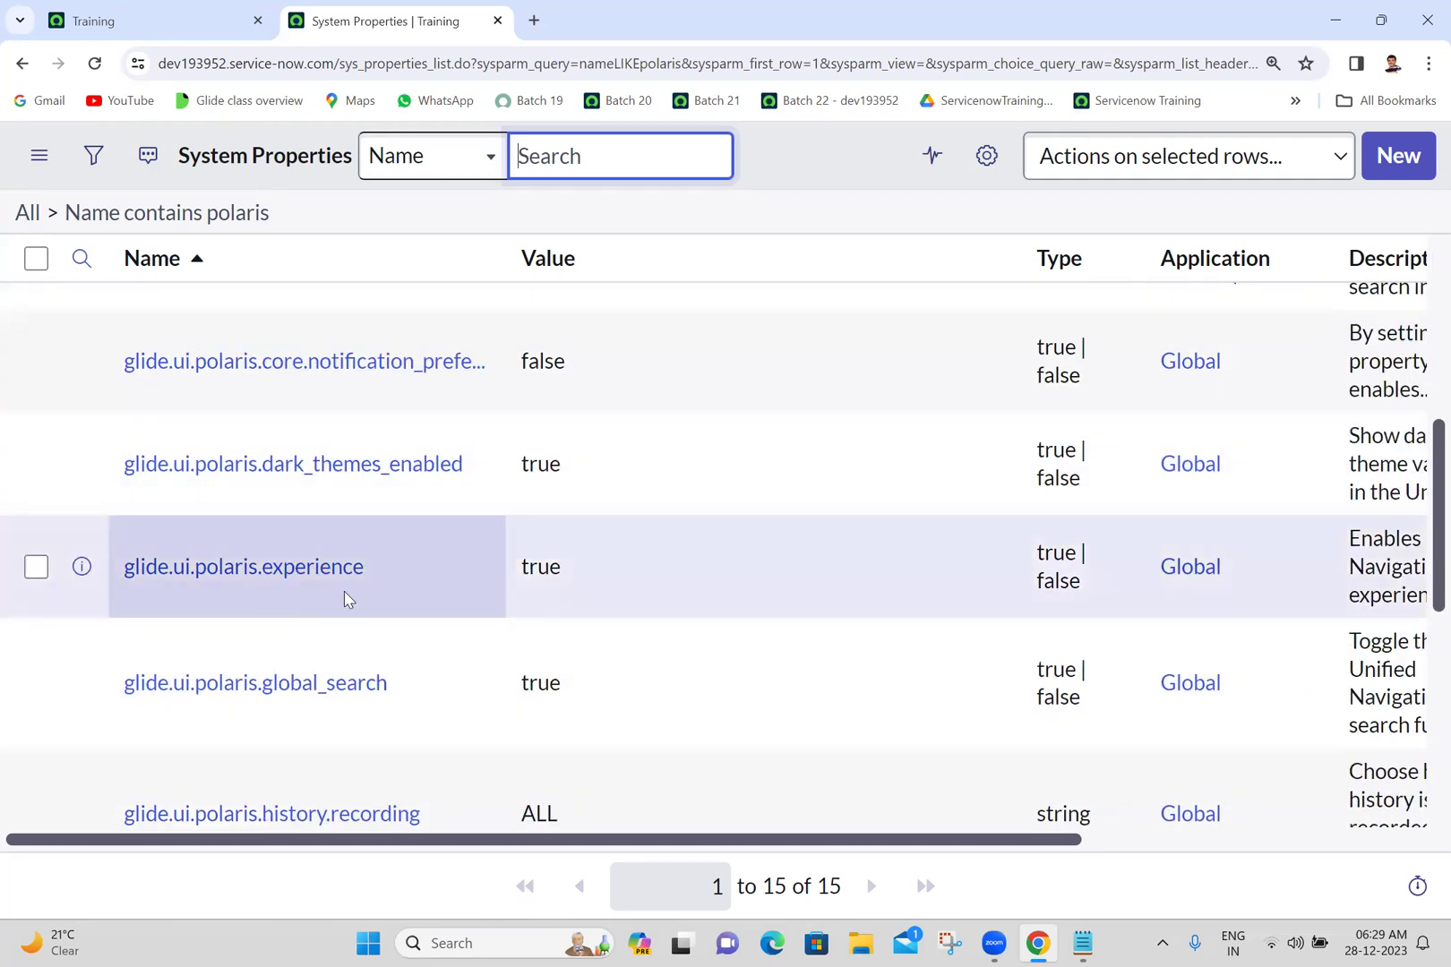
pyautogui.doubleClick(405, 583)
pyautogui.hotkey('ctrl', 'c')
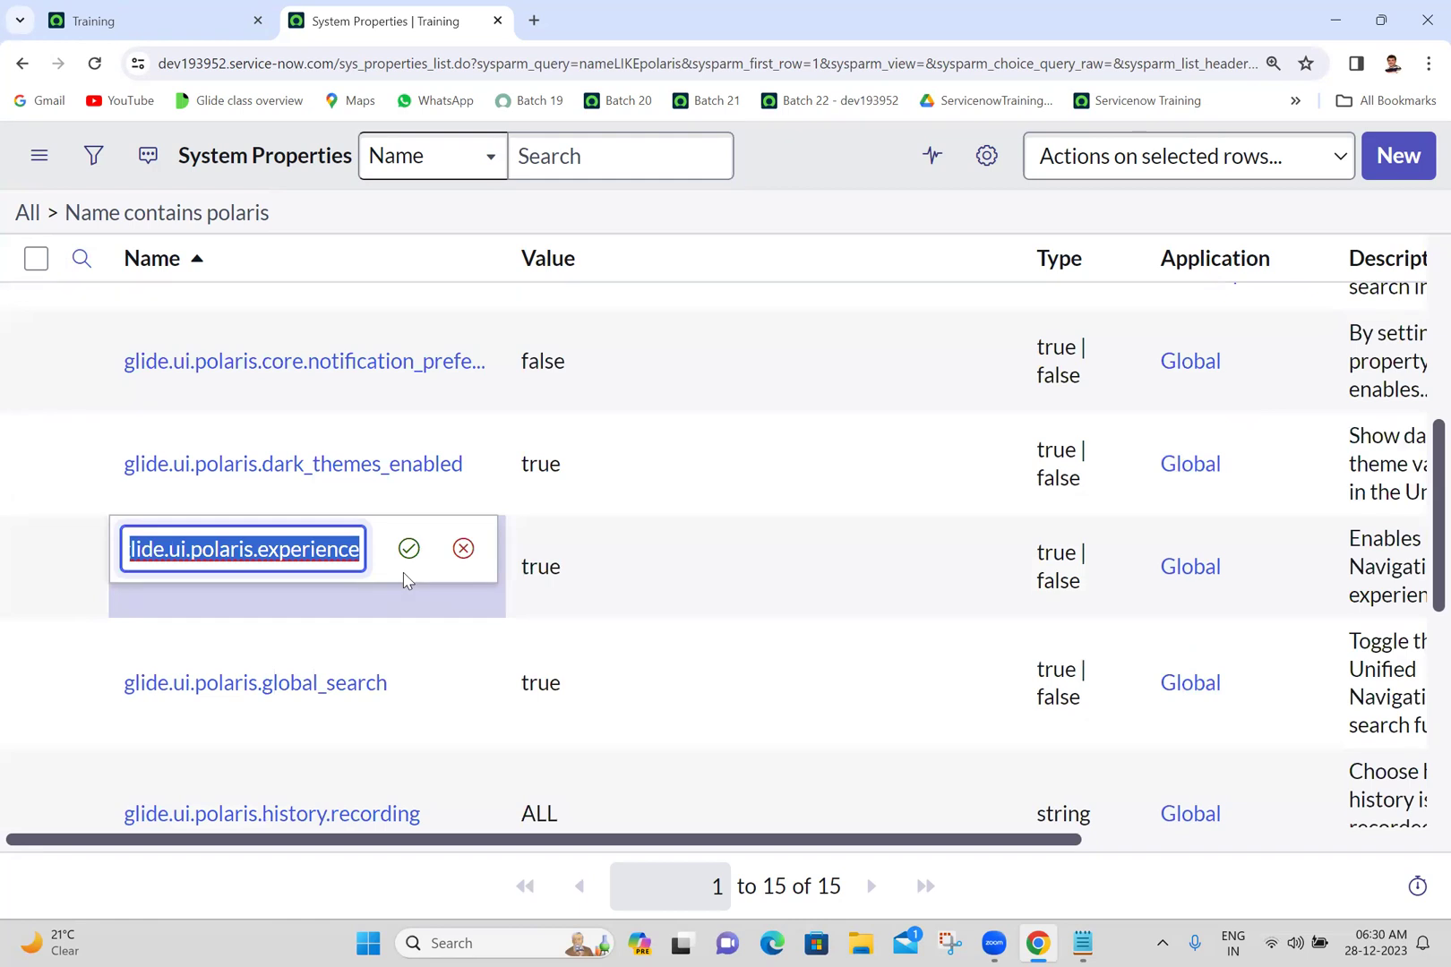
pyautogui.click(459, 553)
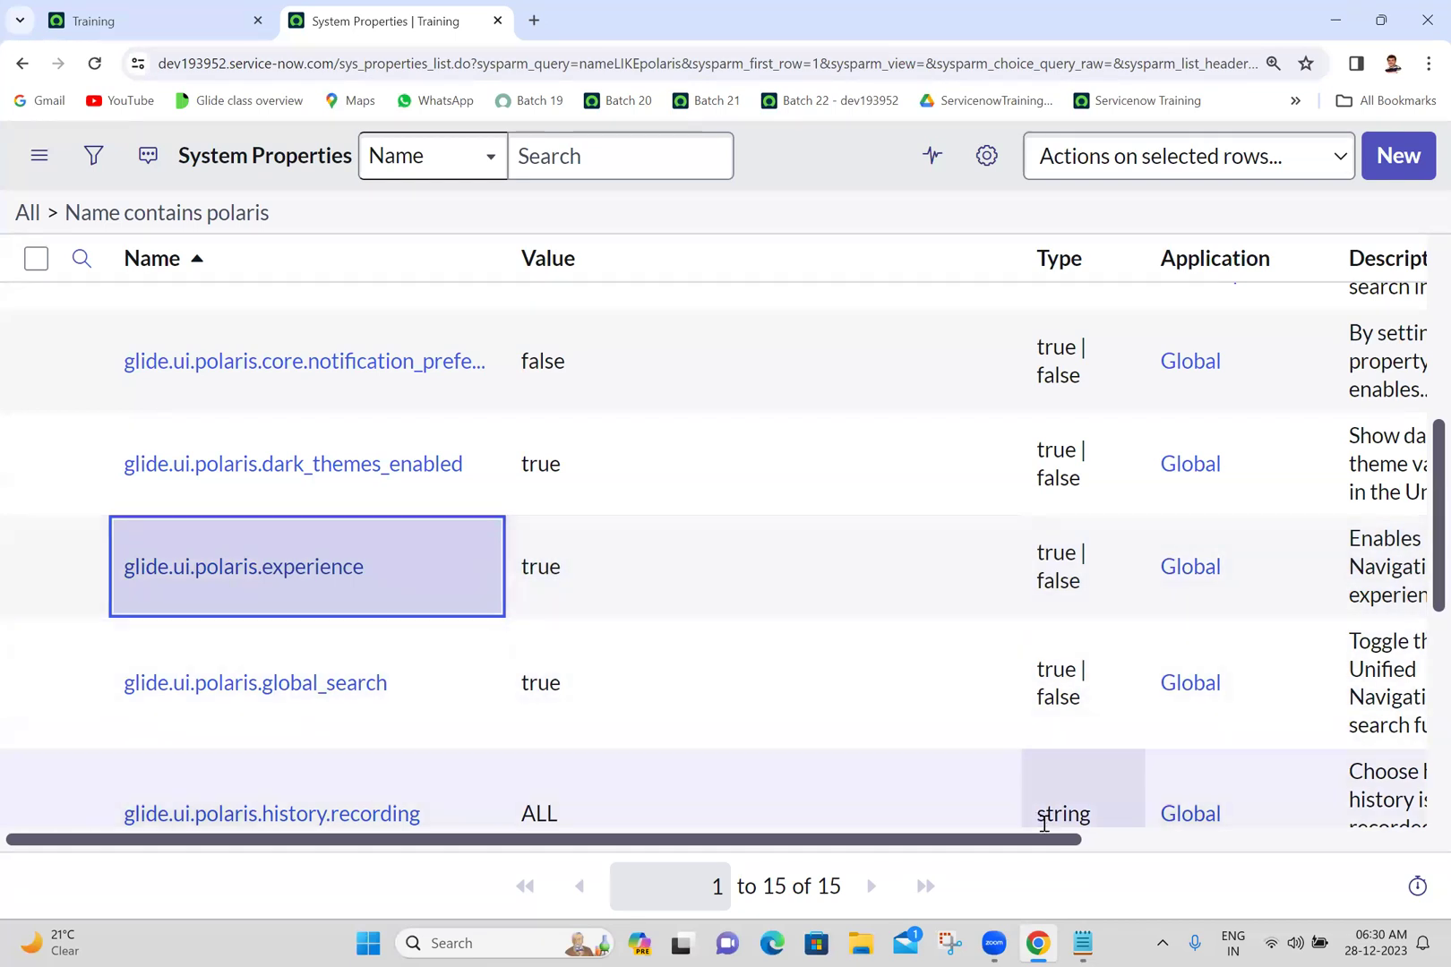
pyautogui.click(1078, 943)
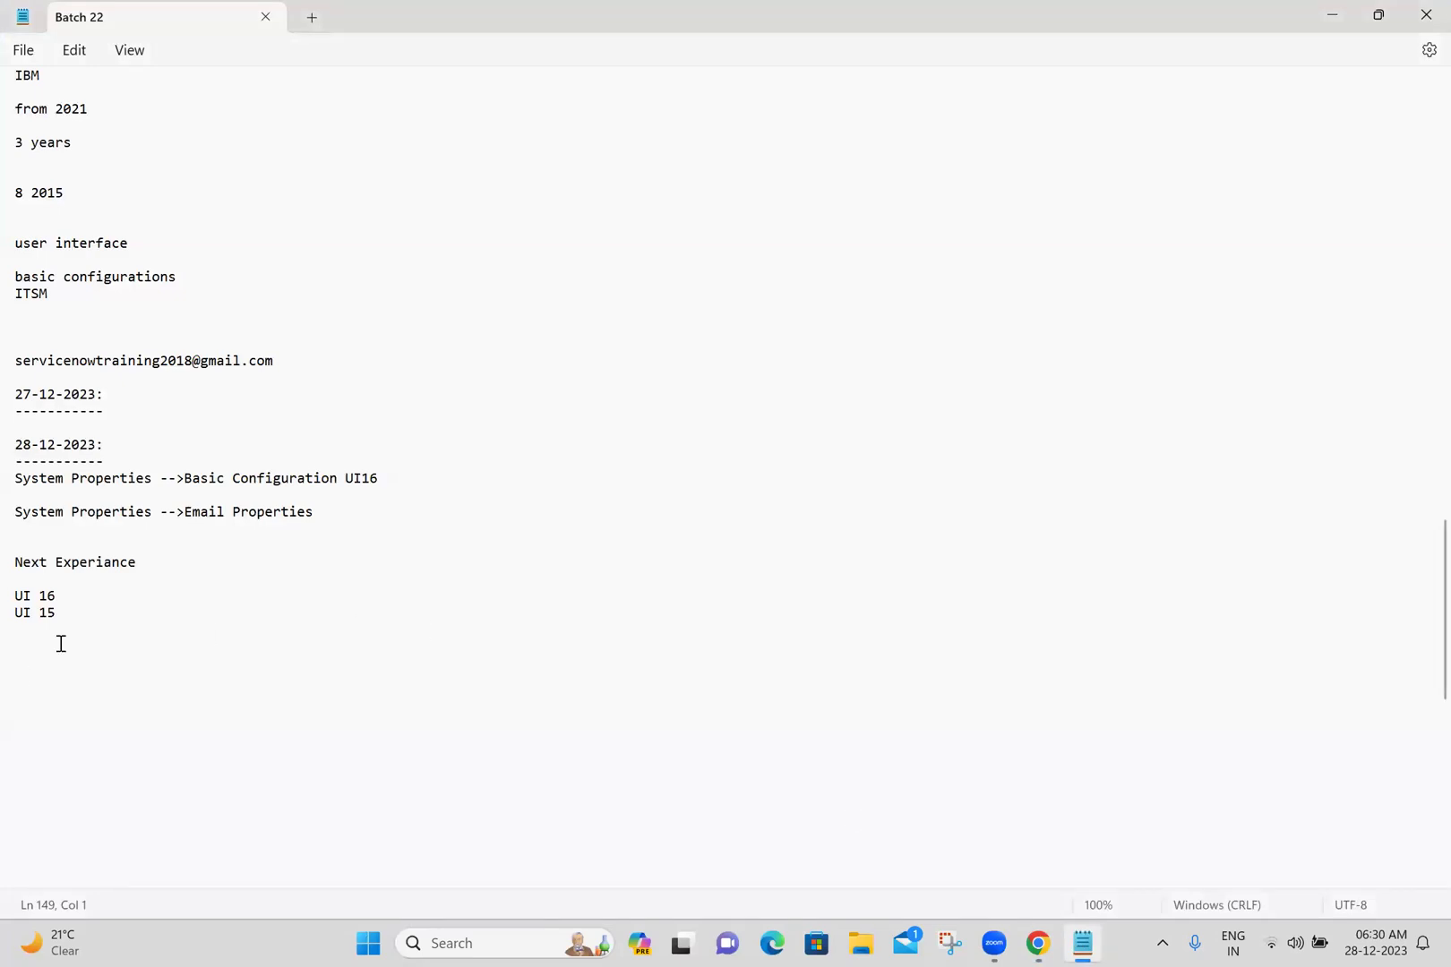
pyautogui.hotkey('ctrl', 'v')
pyautogui.press('Return')
pyautogui.press('Return')
pyautogui.click(1037, 943)
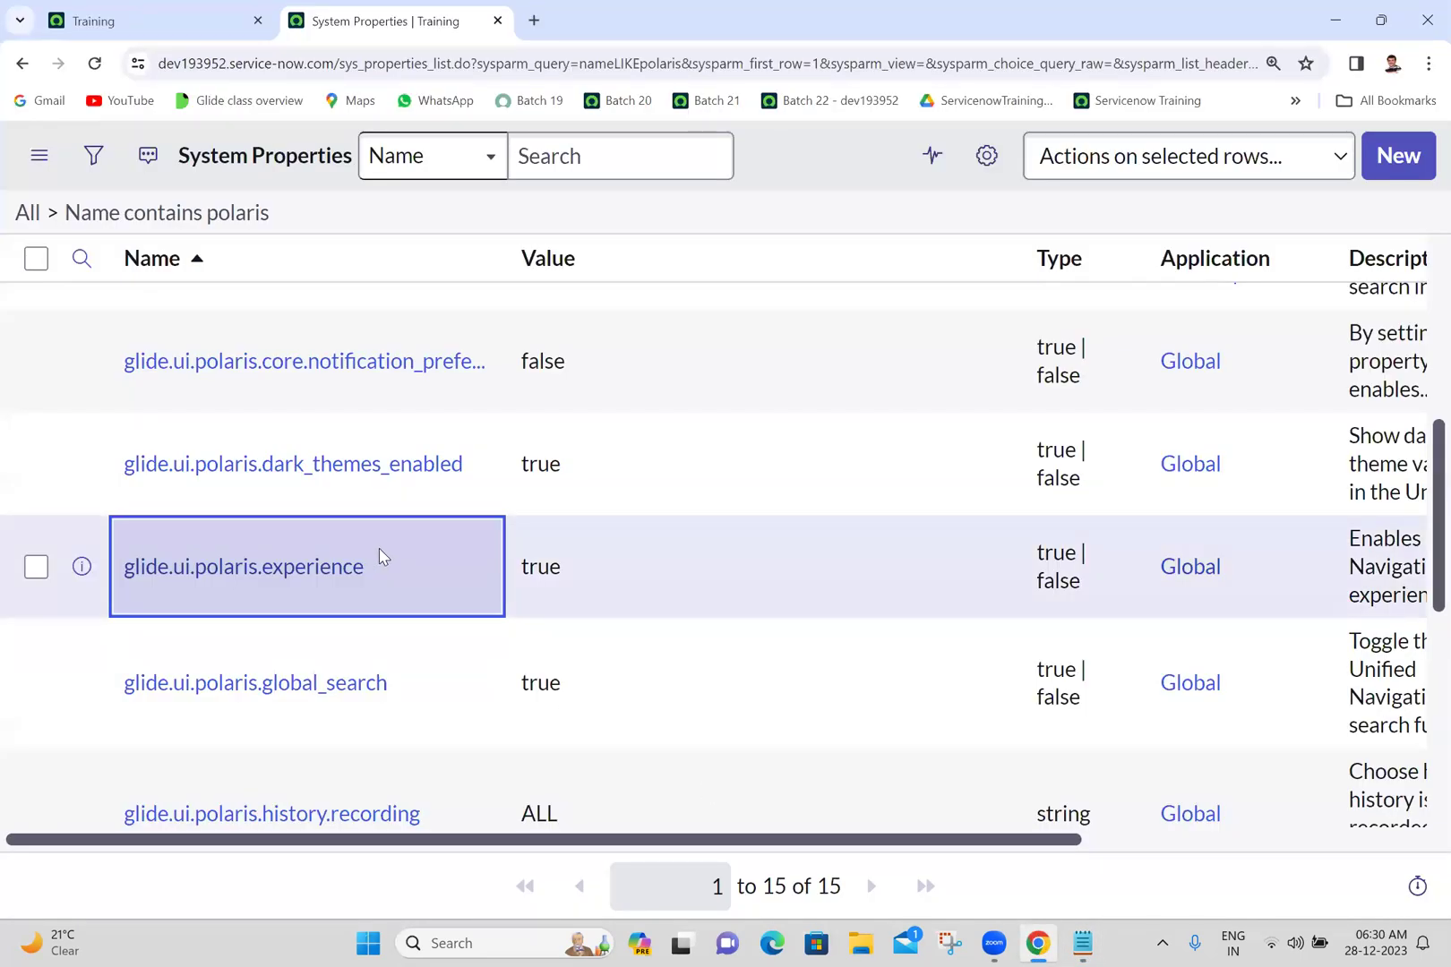
# - Show only glide.ui.polaris.experience, save its value as false, and copy the page URL
pyautogui.rightClick(380, 558)
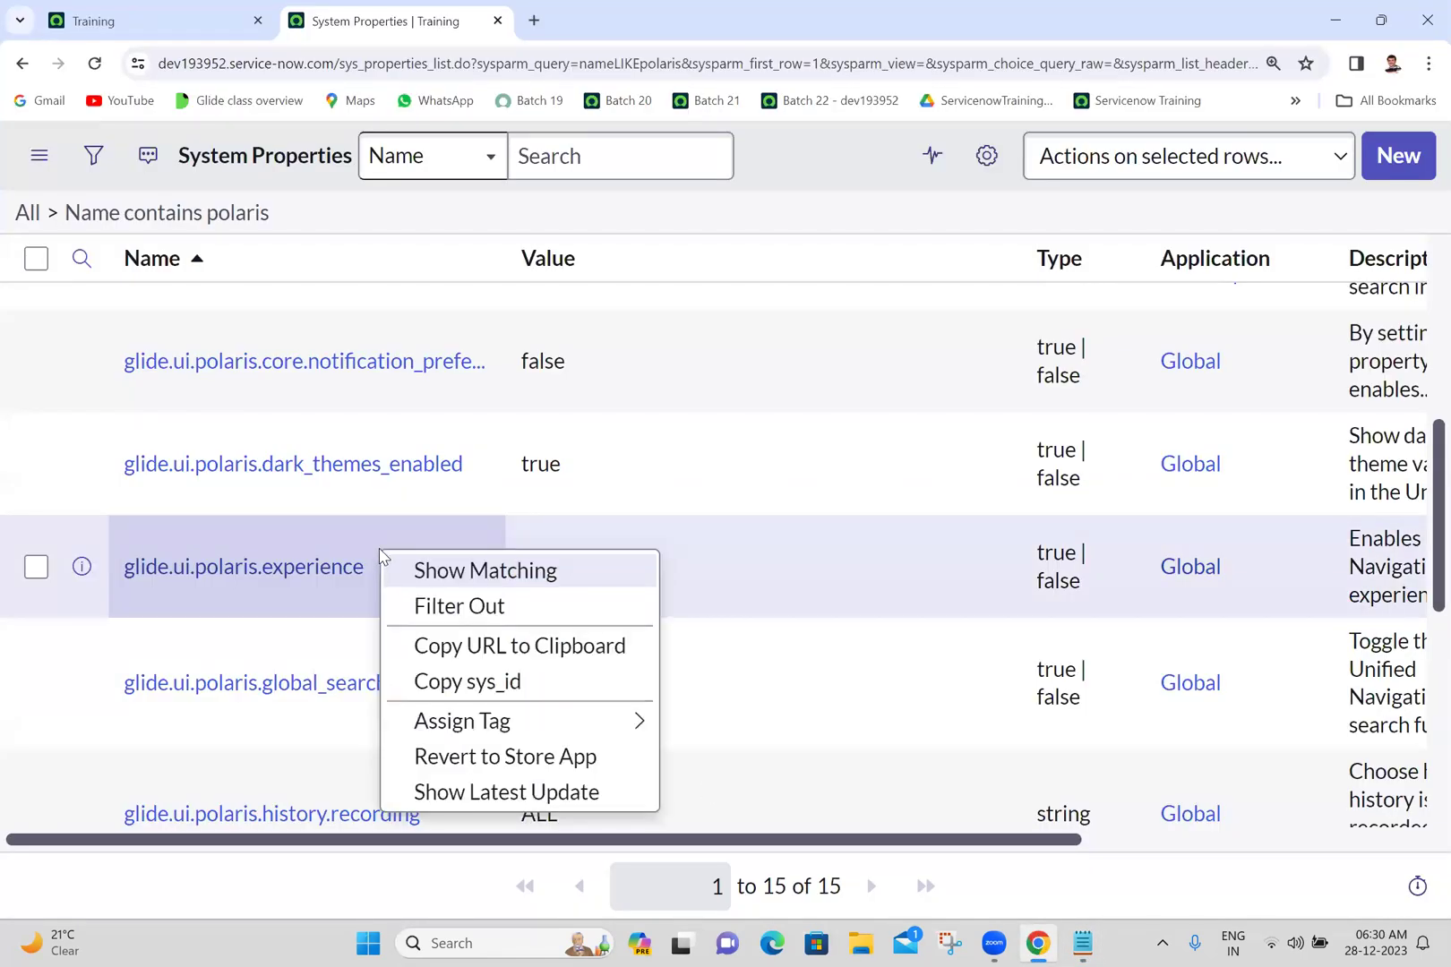
pyautogui.click(403, 568)
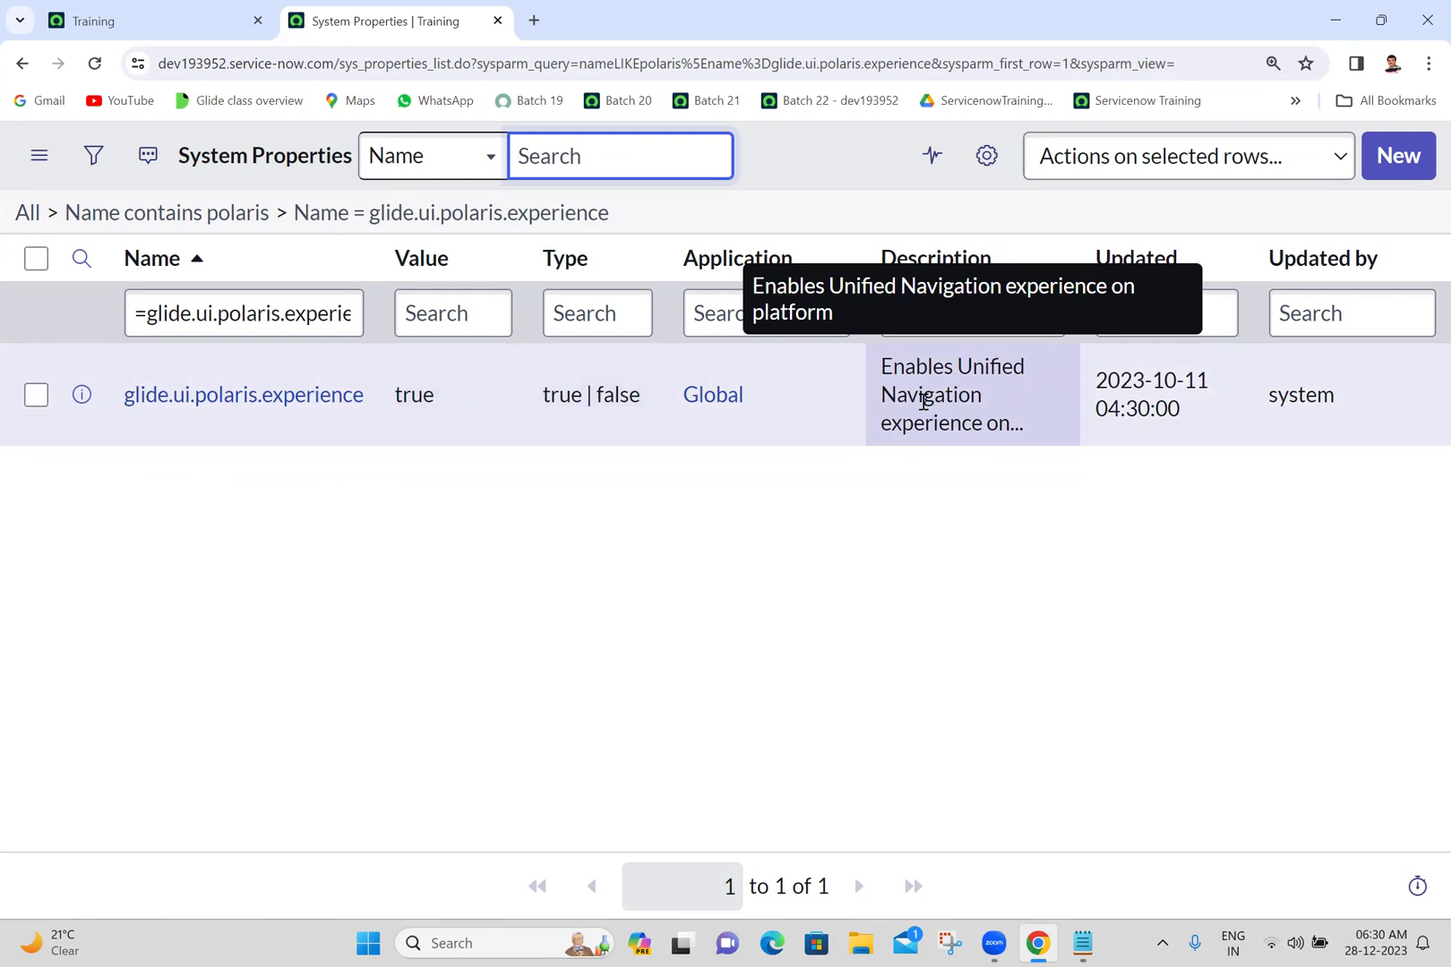
pyautogui.doubleClick(461, 396)
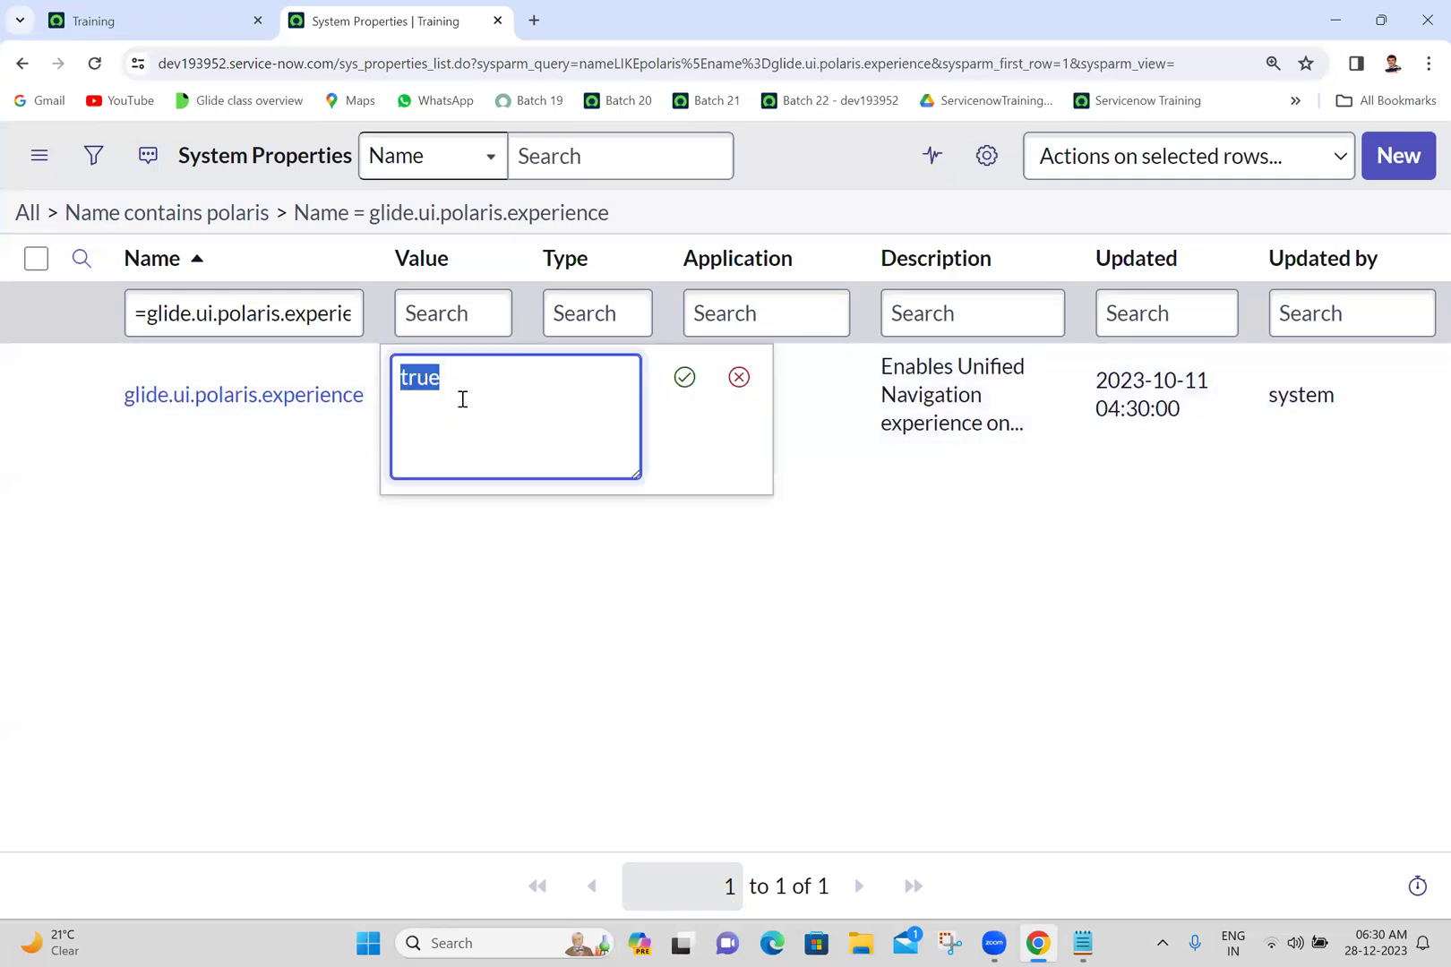
pyautogui.write('false')
pyautogui.click(692, 388)
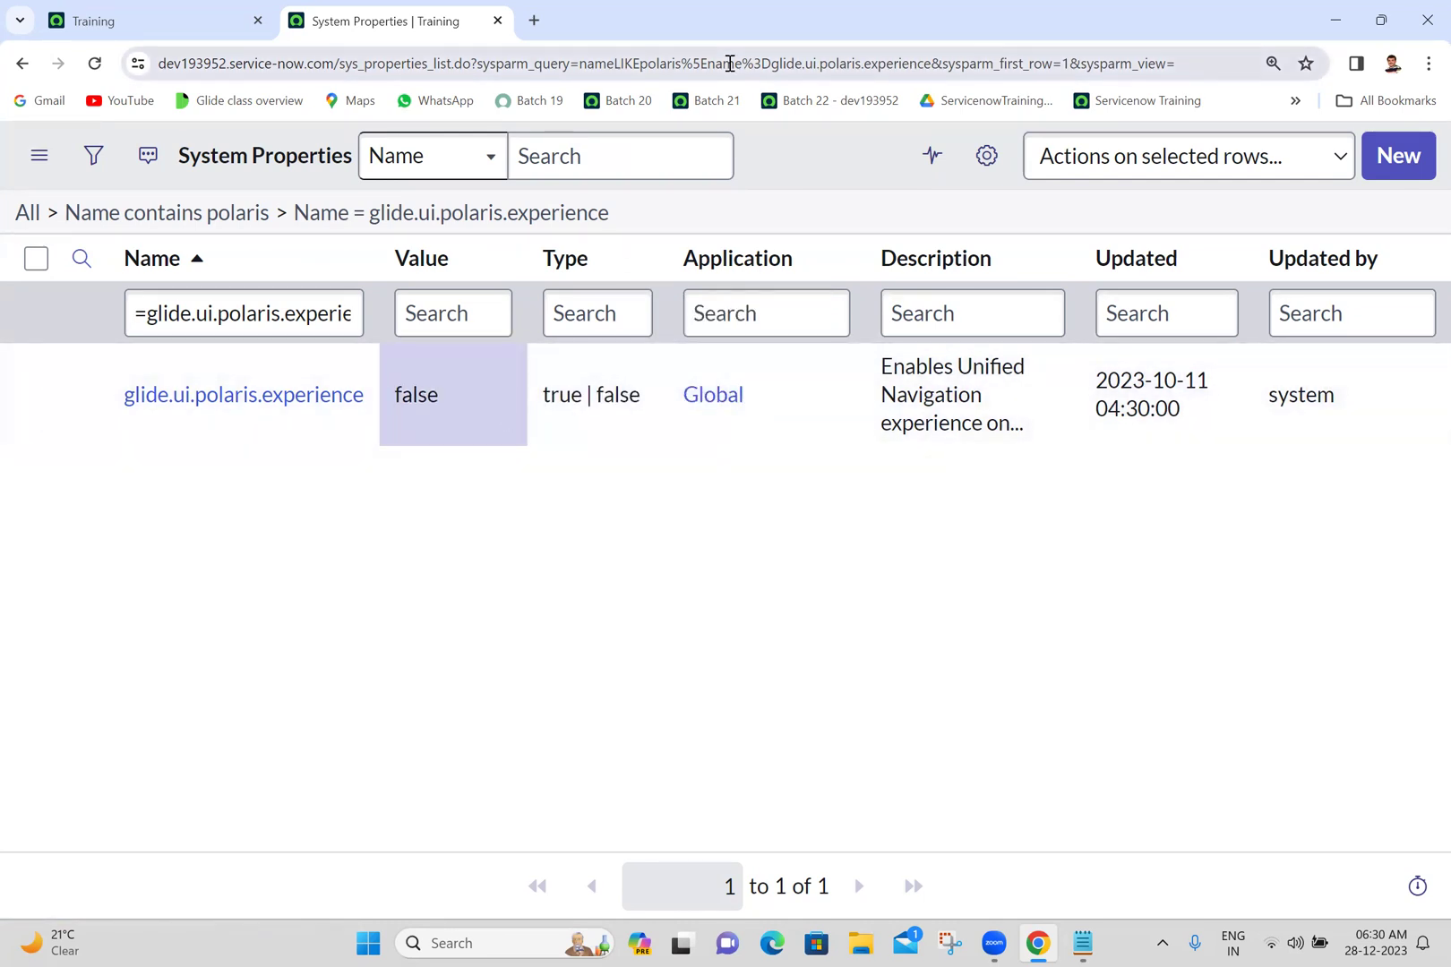
pyautogui.click(769, 63)
pyautogui.hotkey('ctrl', 'c')
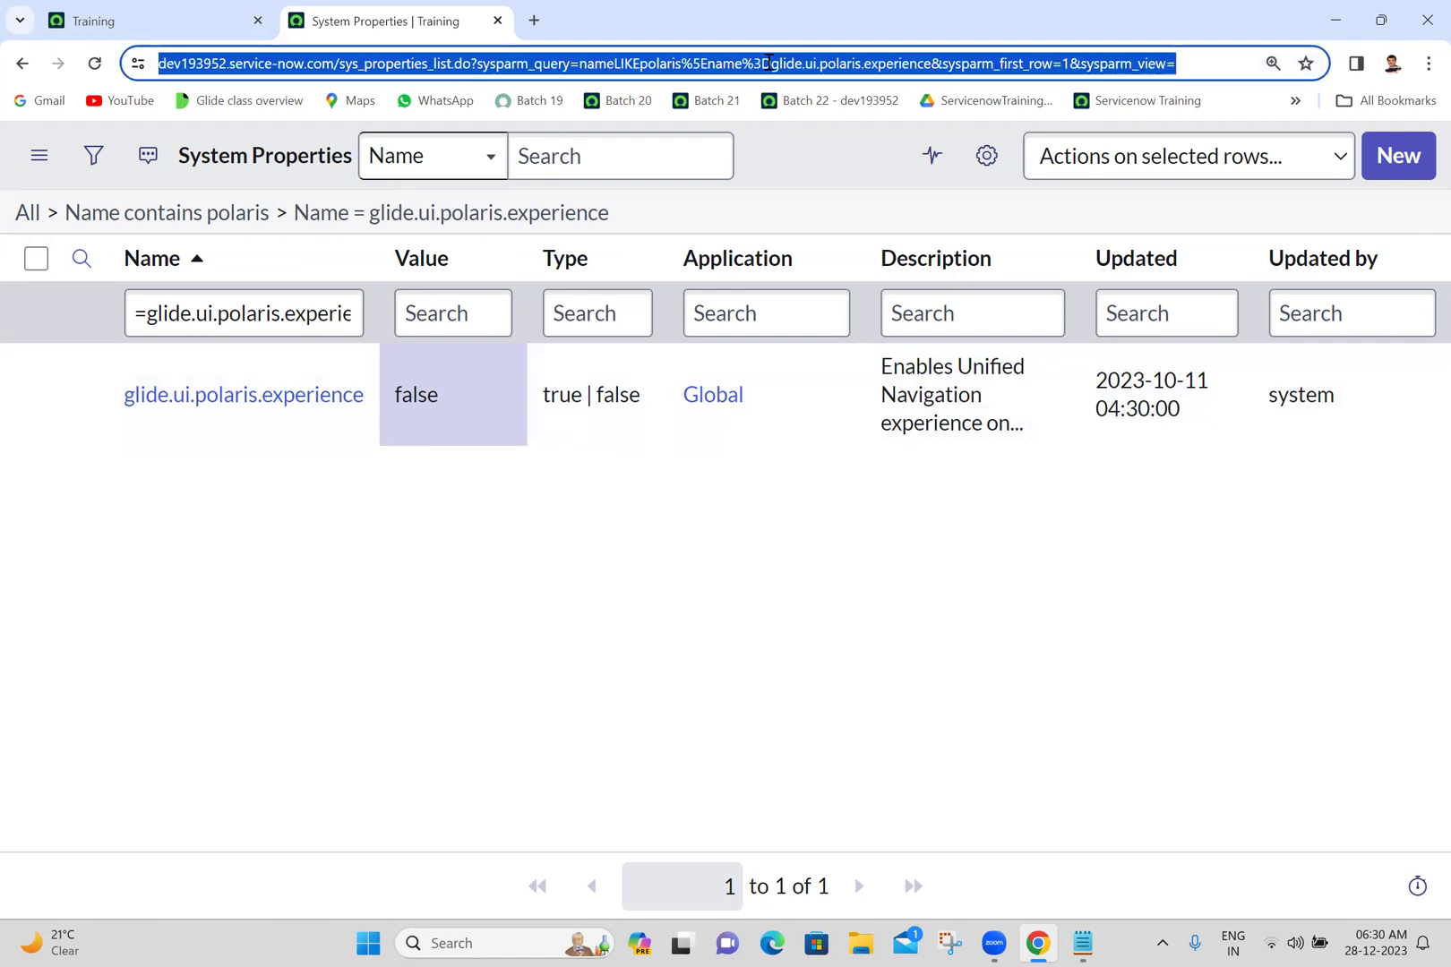
pyautogui.click(1082, 943)
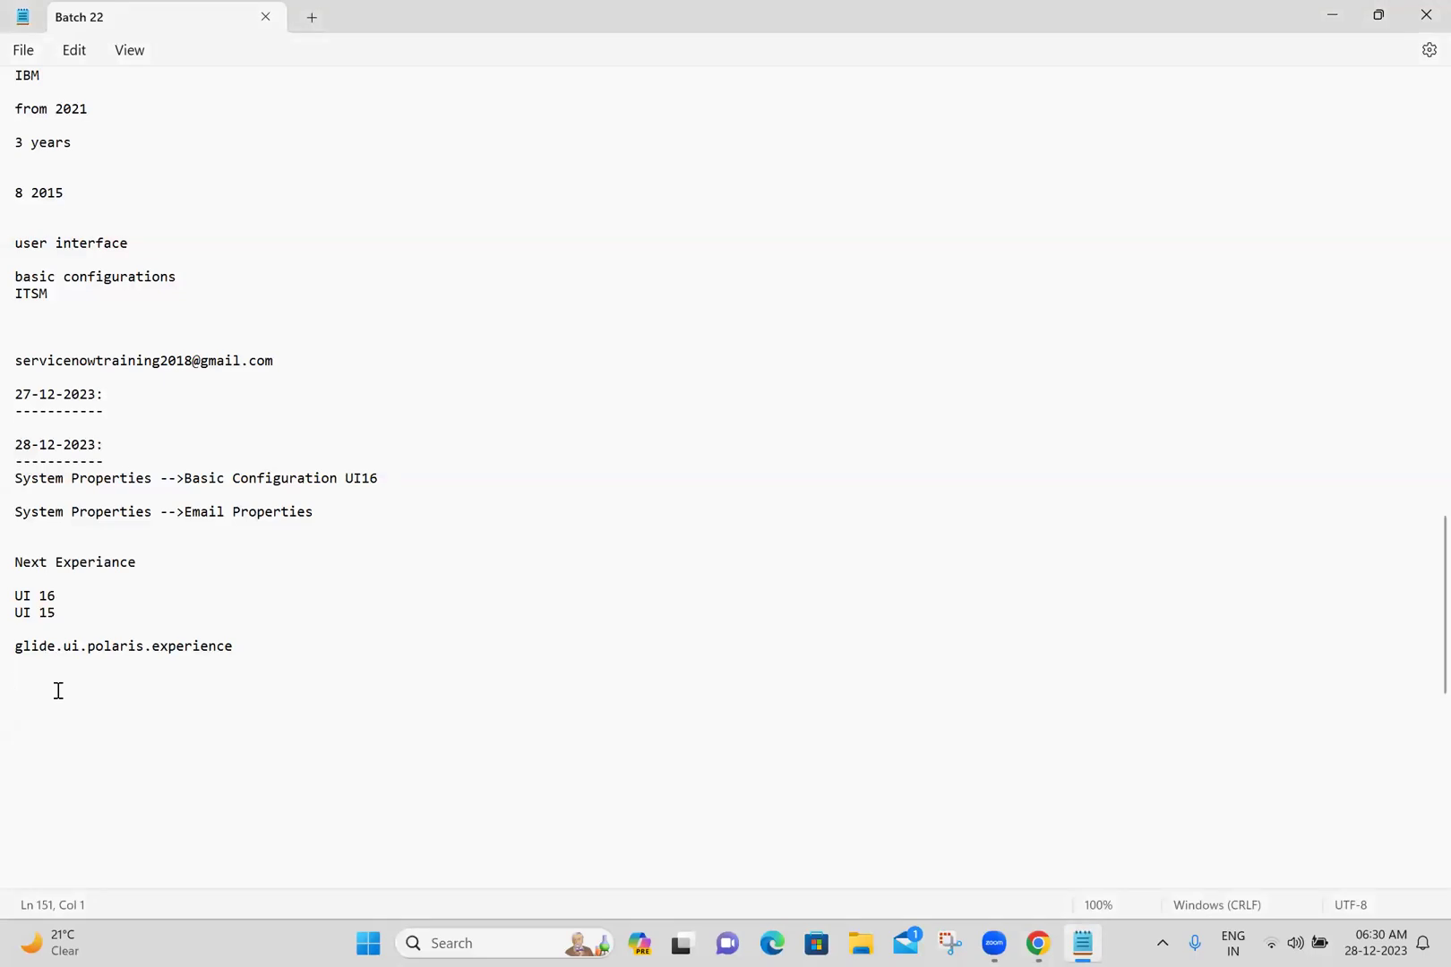
# - Paste the filtered System Properties URL on its own line in the Batch 22 notes, then return to the Training tab
pyautogui.press('Return')
pyautogui.hotkey('ctrl', 'v')
pyautogui.press('Return')
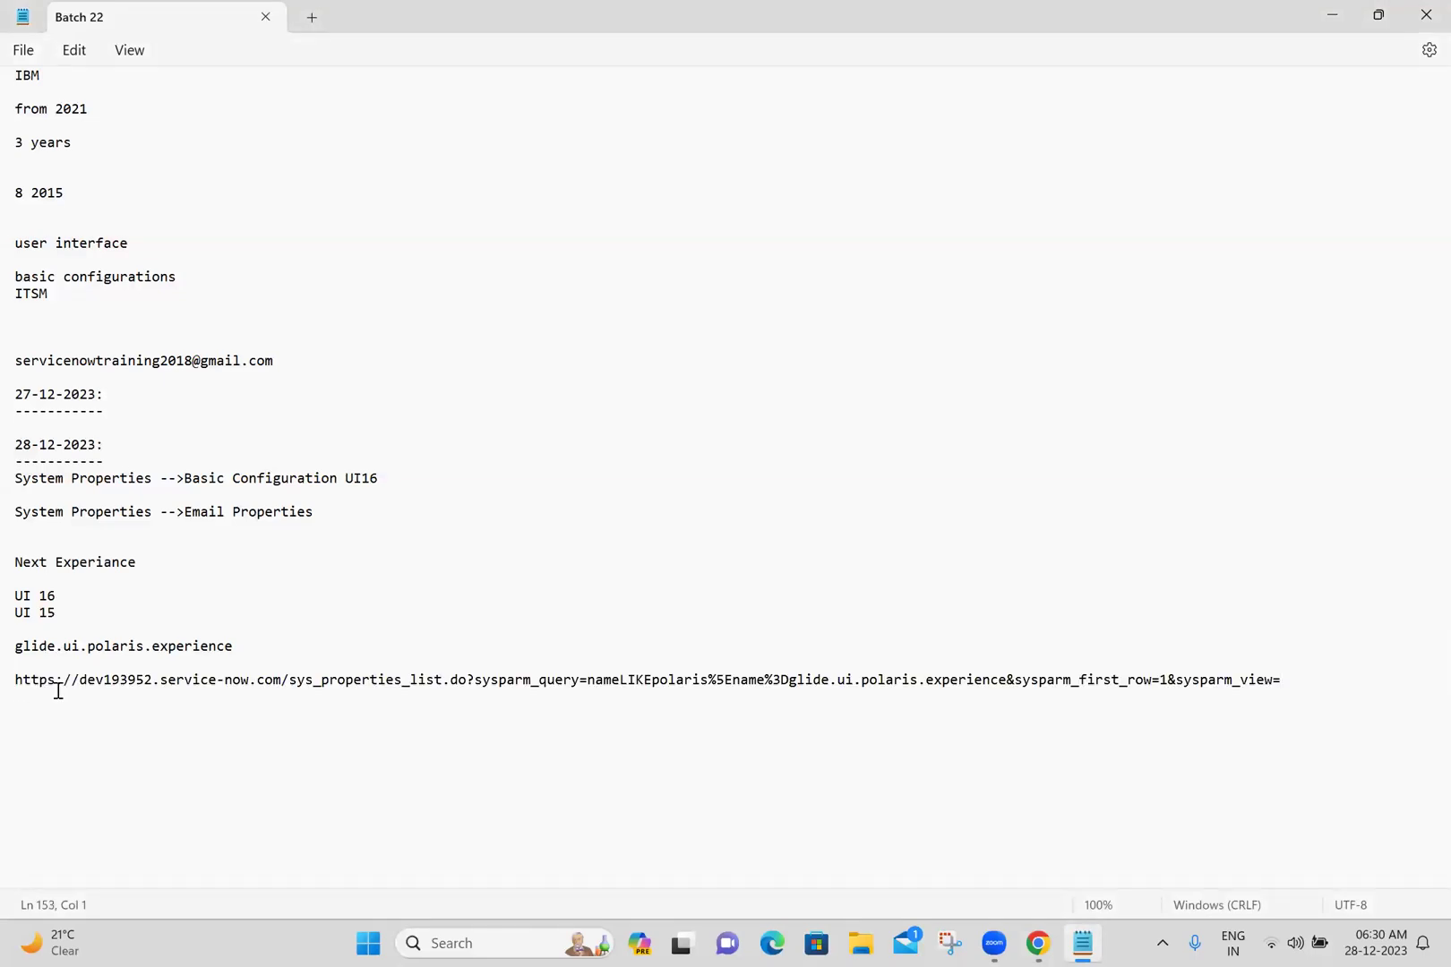
pyautogui.doubleClick(123, 683)
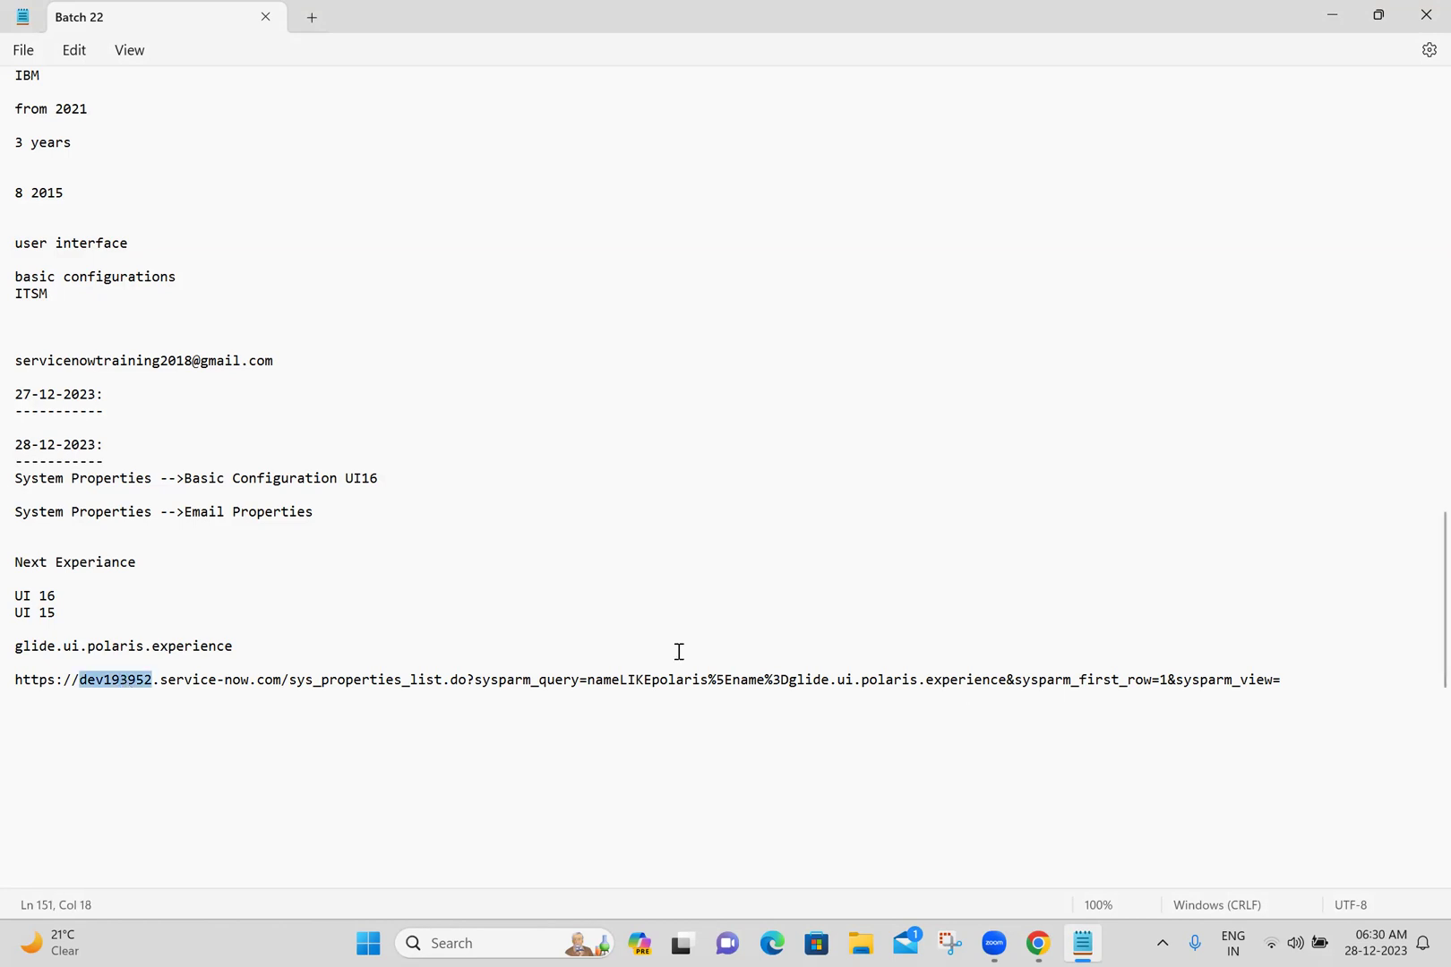
pyautogui.click(1038, 943)
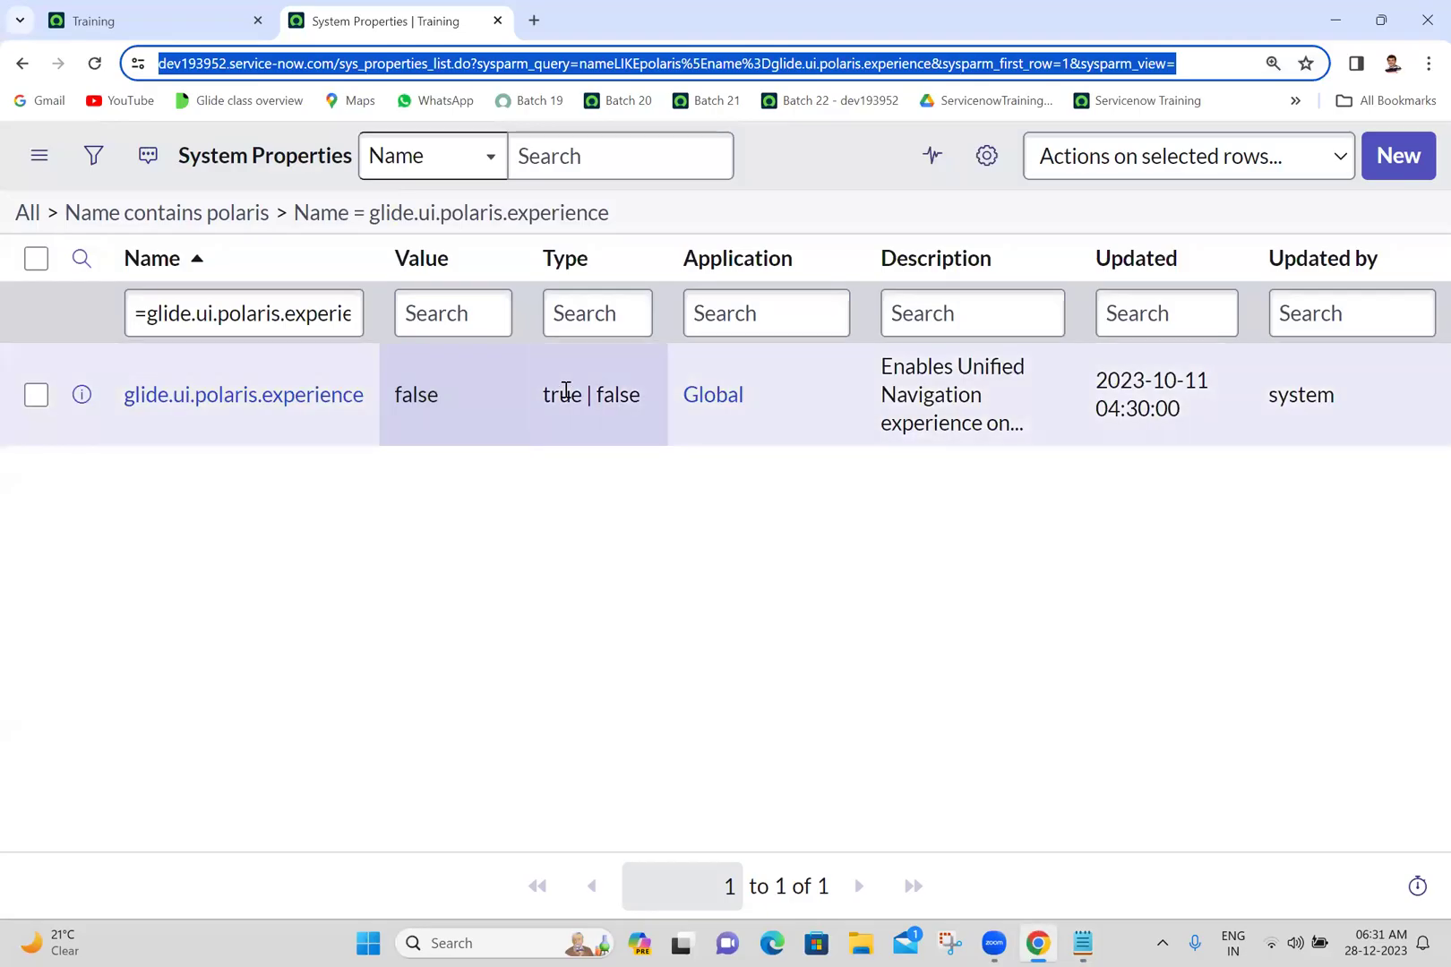
pyautogui.click(103, 20)
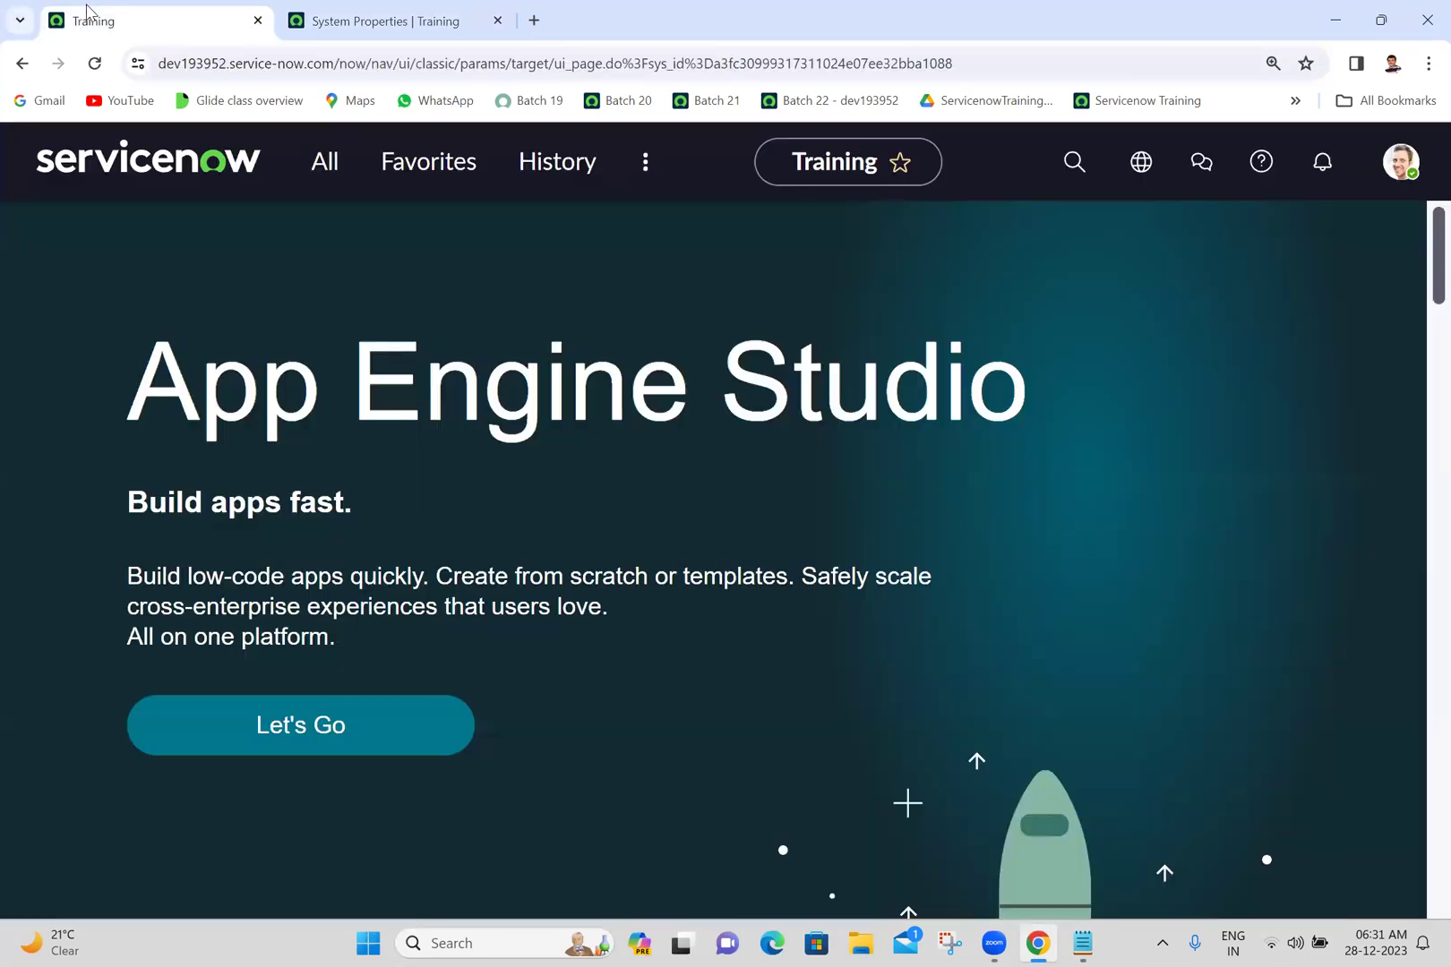
# - Trim the Training tab address to the instance root URL and load it in the classic interface
pyautogui.click(1056, 60)
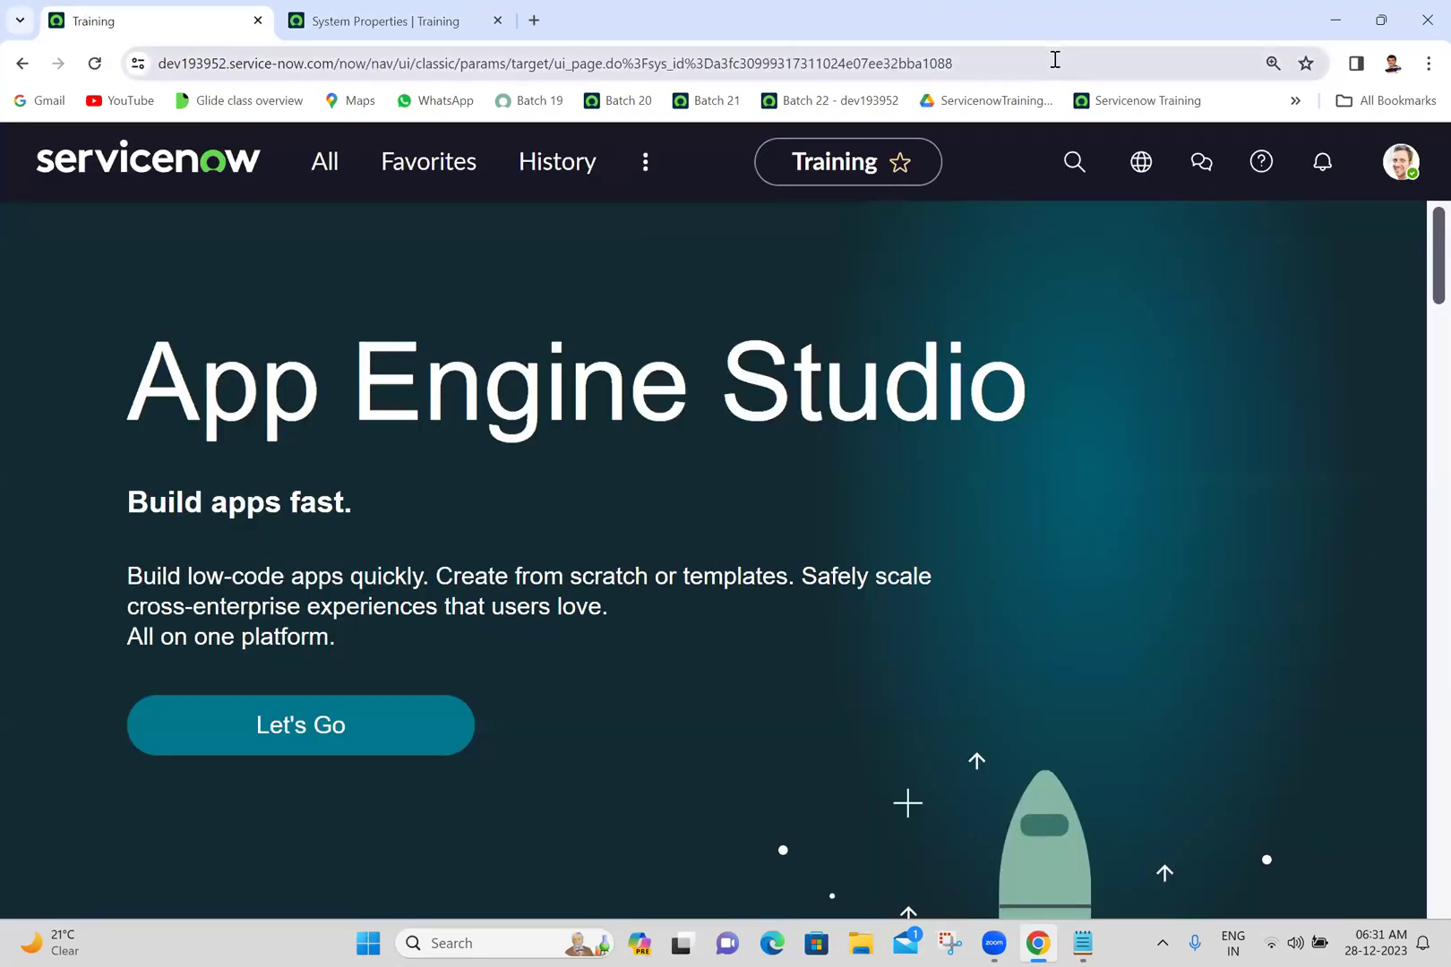
pyautogui.press('BackSpace')
pyautogui.press('BackSpace')
pyautogui.press('BackSpace')
pyautogui.press('BackSpace')
pyautogui.press('BackSpace')
pyautogui.press('BackSpace')
pyautogui.press('BackSpace')
pyautogui.press('BackSpace')
pyautogui.press('BackSpace')
pyautogui.press('BackSpace')
pyautogui.press('BackSpace')
pyautogui.press('BackSpace')
pyautogui.press('BackSpace')
pyautogui.press('BackSpace')
pyautogui.press('BackSpace')
pyautogui.press('BackSpace')
pyautogui.press('BackSpace')
pyautogui.press('BackSpace')
pyautogui.press('BackSpace')
pyautogui.press('BackSpace')
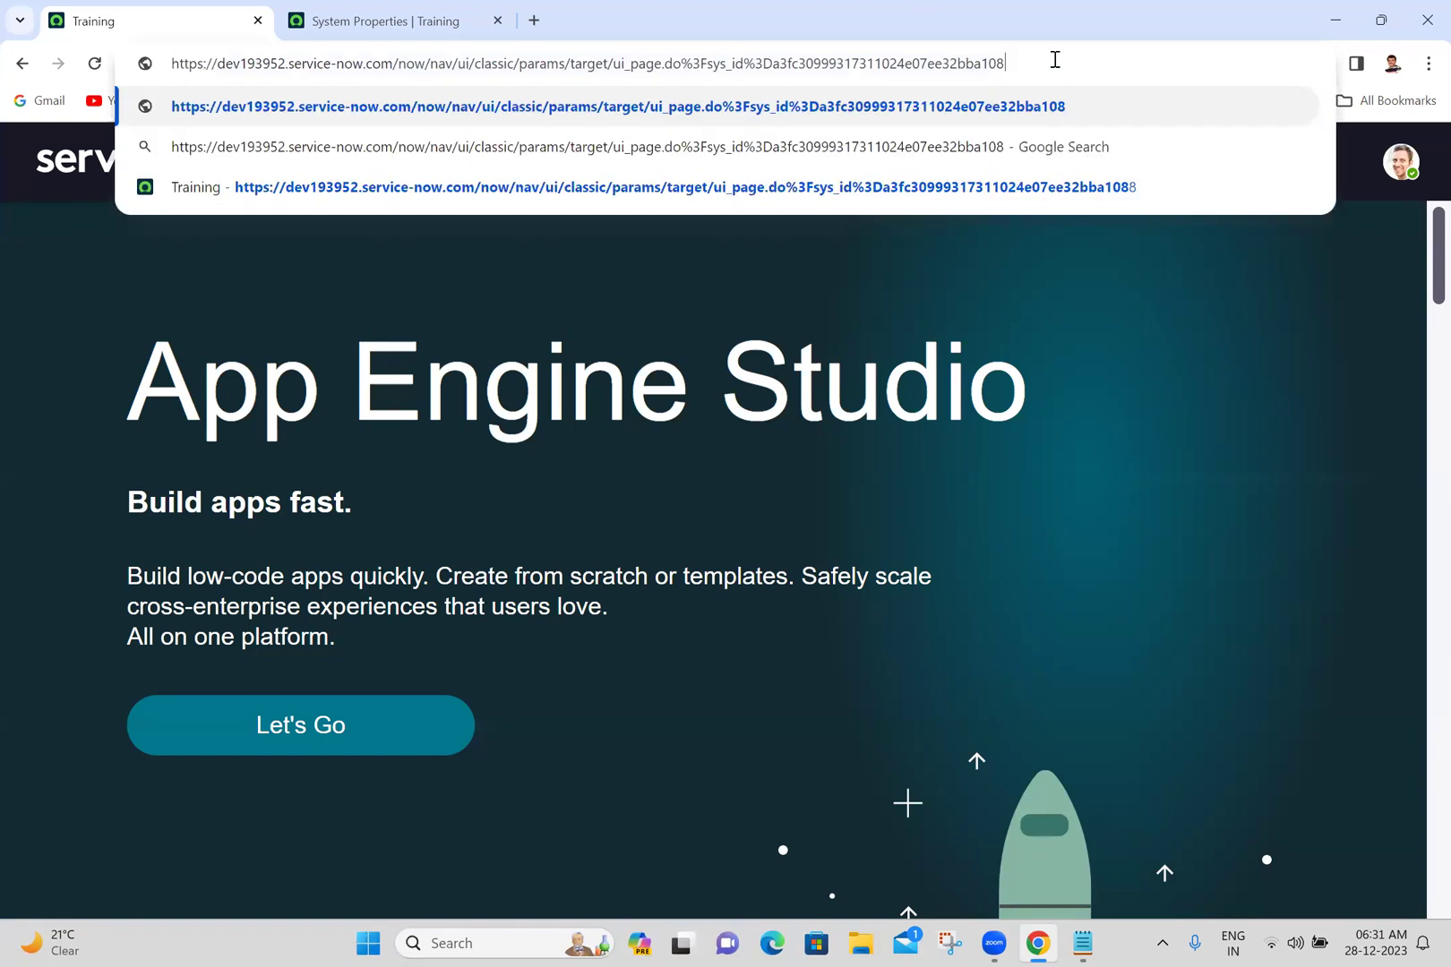
pyautogui.press('BackSpace')
pyautogui.press('BackSpace')
pyautogui.press('BackSpace')
pyautogui.press('BackSpace')
pyautogui.press('BackSpace')
pyautogui.press('BackSpace')
pyautogui.press('BackSpace')
pyautogui.press('BackSpace')
pyautogui.press('BackSpace')
pyautogui.press('BackSpace')
pyautogui.press('BackSpace')
pyautogui.press('BackSpace')
pyautogui.press('BackSpace')
pyautogui.press('BackSpace')
pyautogui.press('BackSpace')
pyautogui.press('BackSpace')
pyautogui.press('BackSpace')
pyautogui.press('BackSpace')
pyautogui.press('BackSpace')
pyautogui.press('BackSpace')
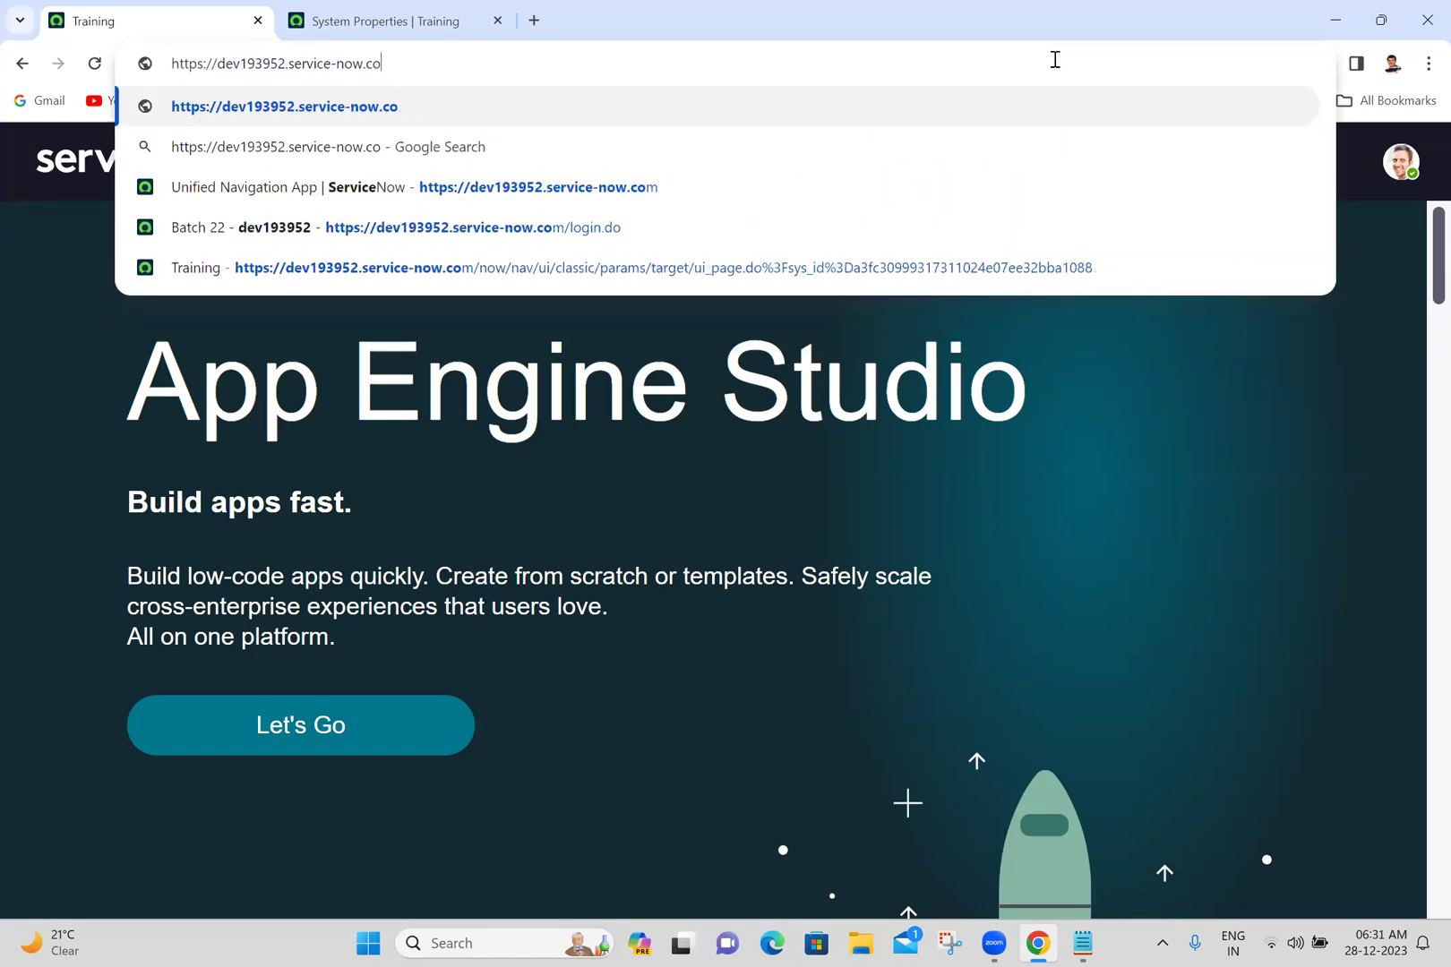
pyautogui.write('m')
pyautogui.press('Return')
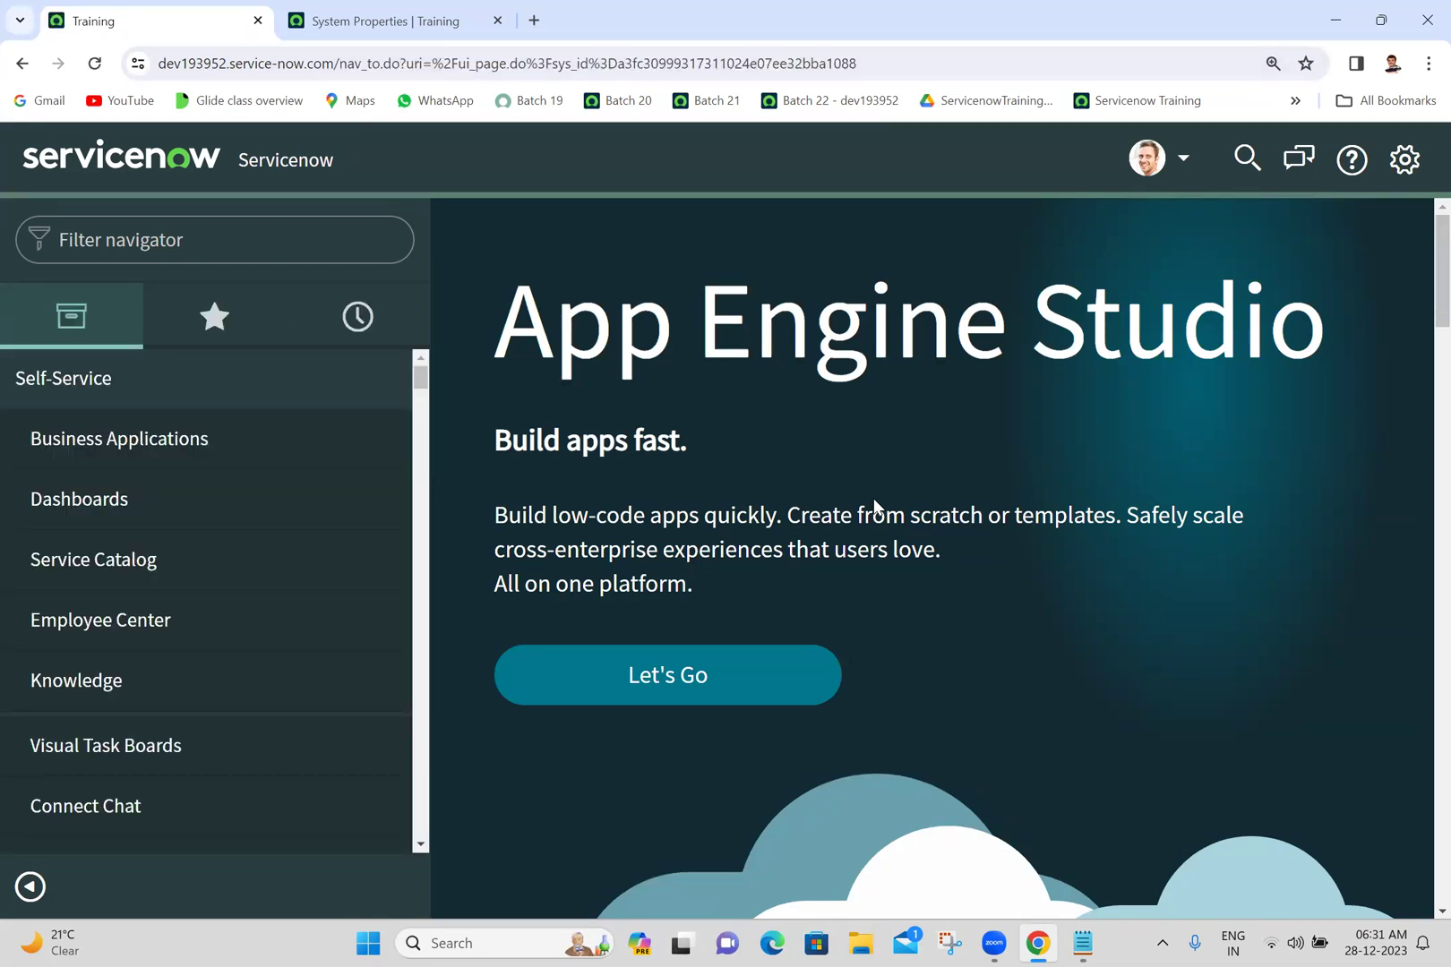
pyautogui.click(1420, 161)
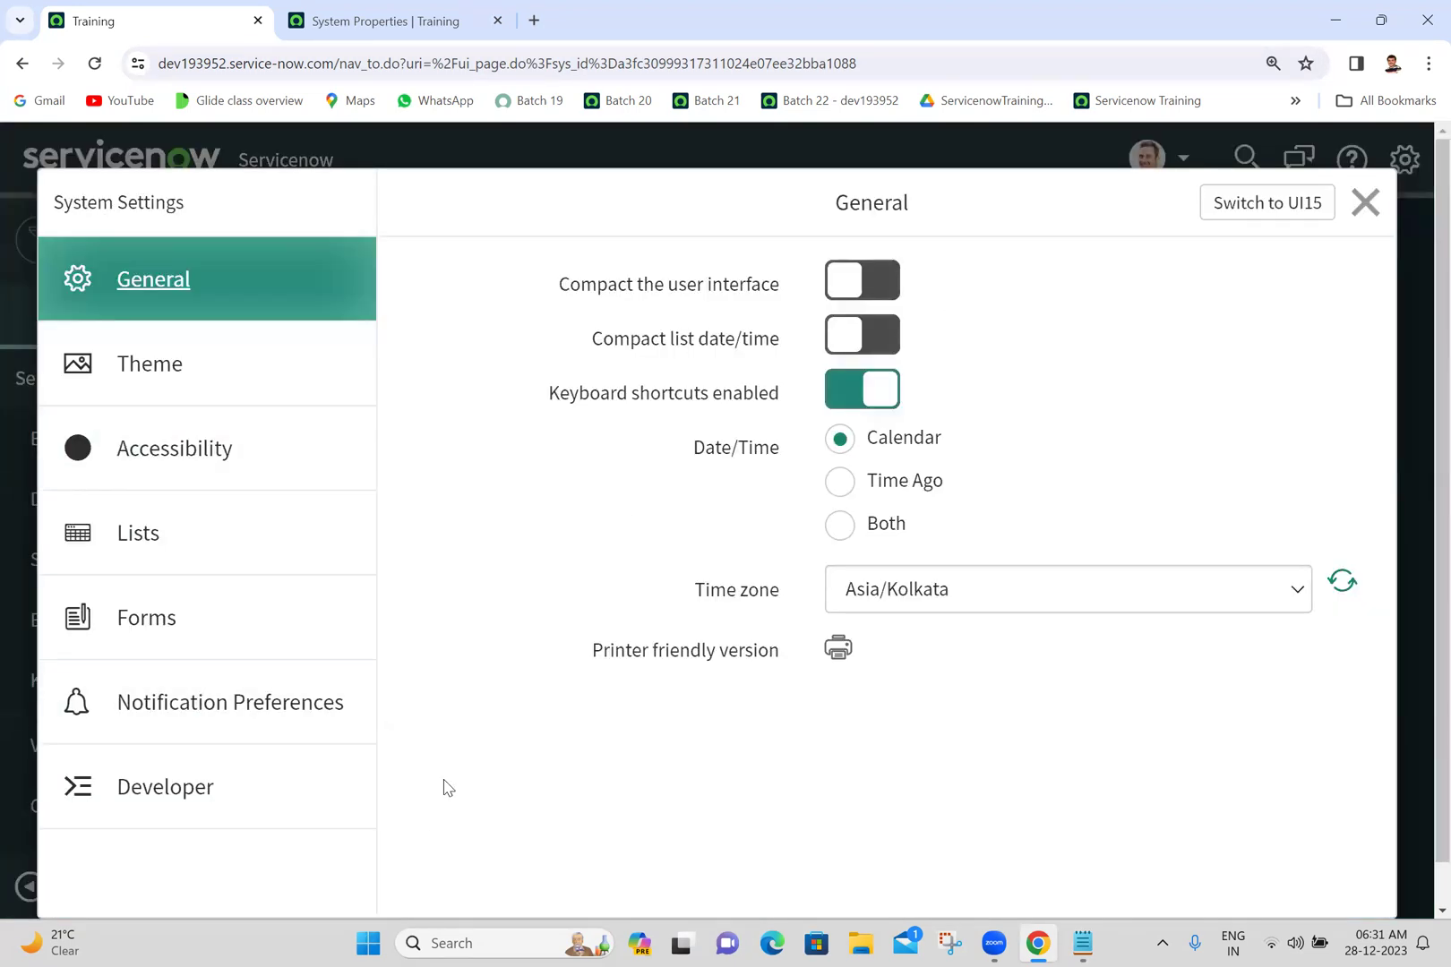
# - Enable 'Show update set picker' and 'Show application picker in header' under Theme > Developer settings
pyautogui.click(168, 393)
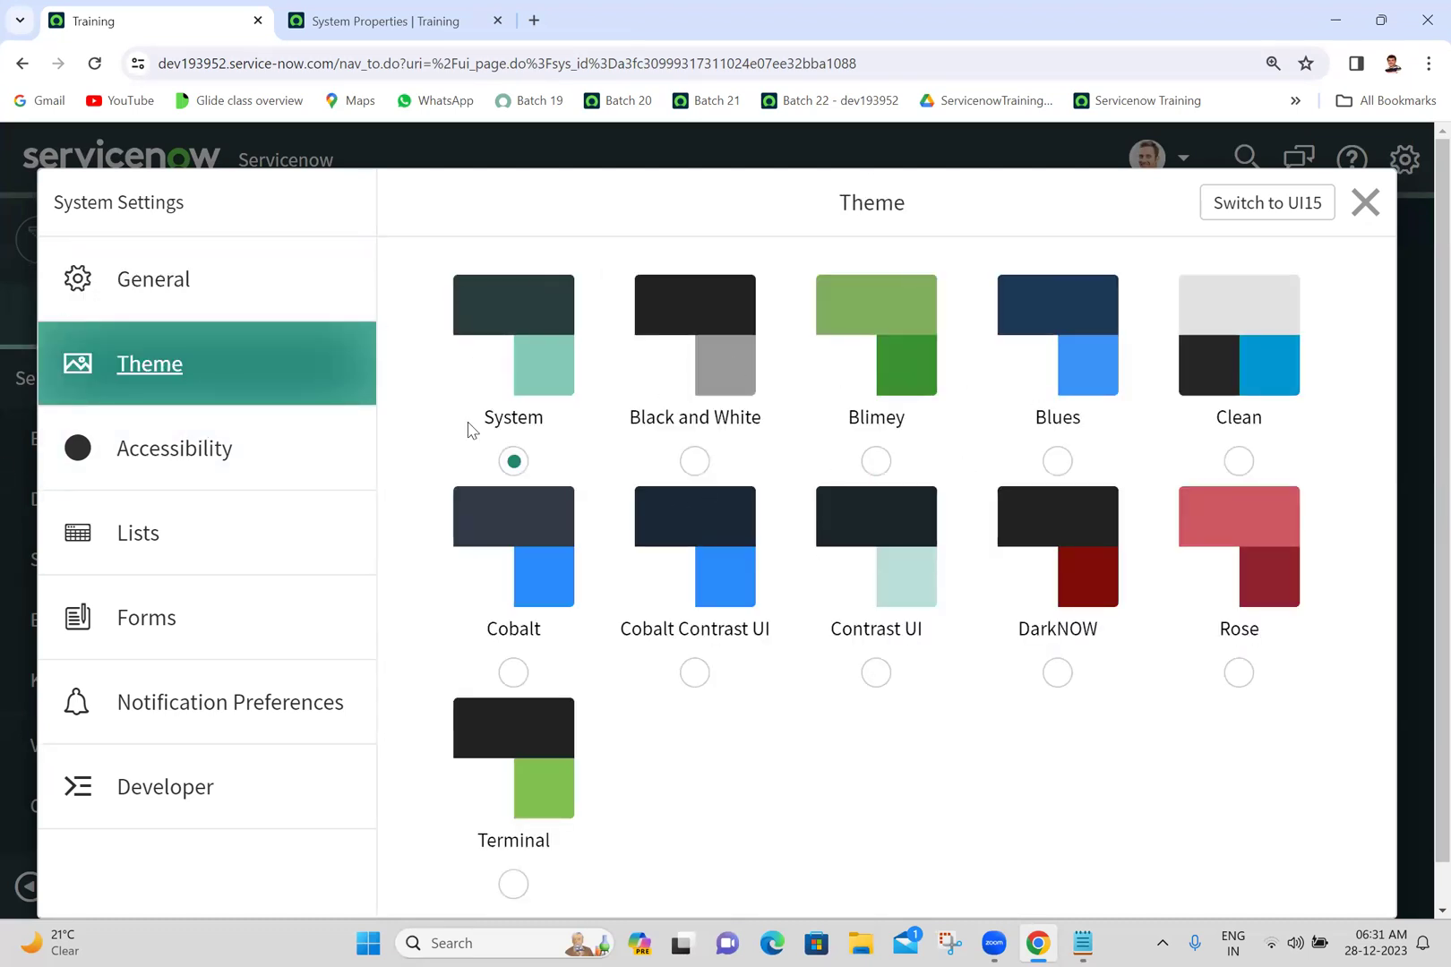
pyautogui.click(171, 831)
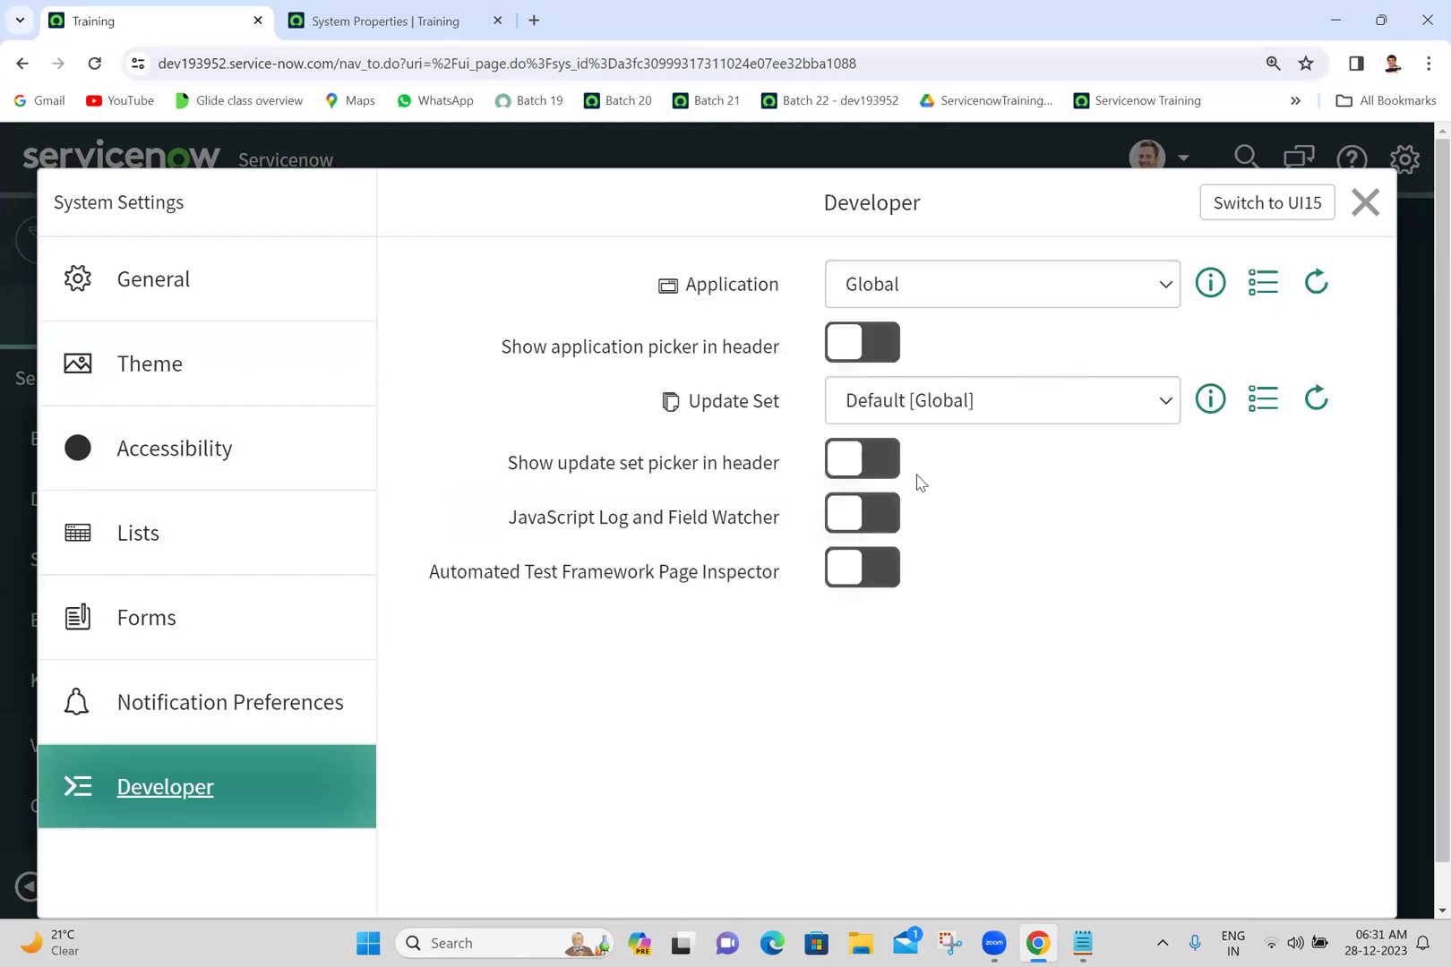
pyautogui.click(874, 462)
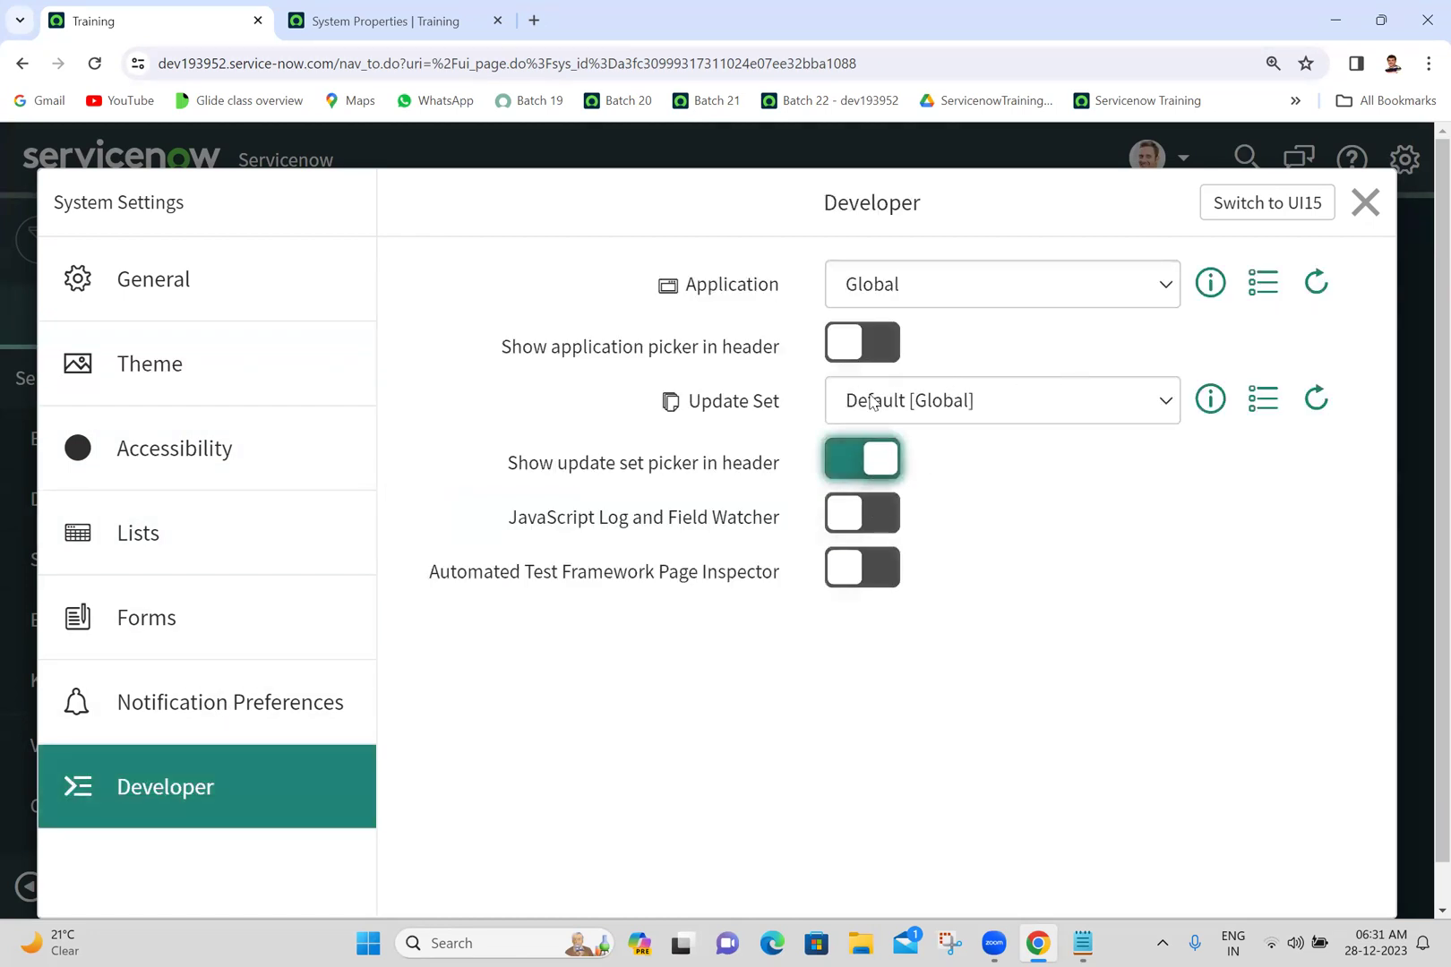
pyautogui.click(884, 340)
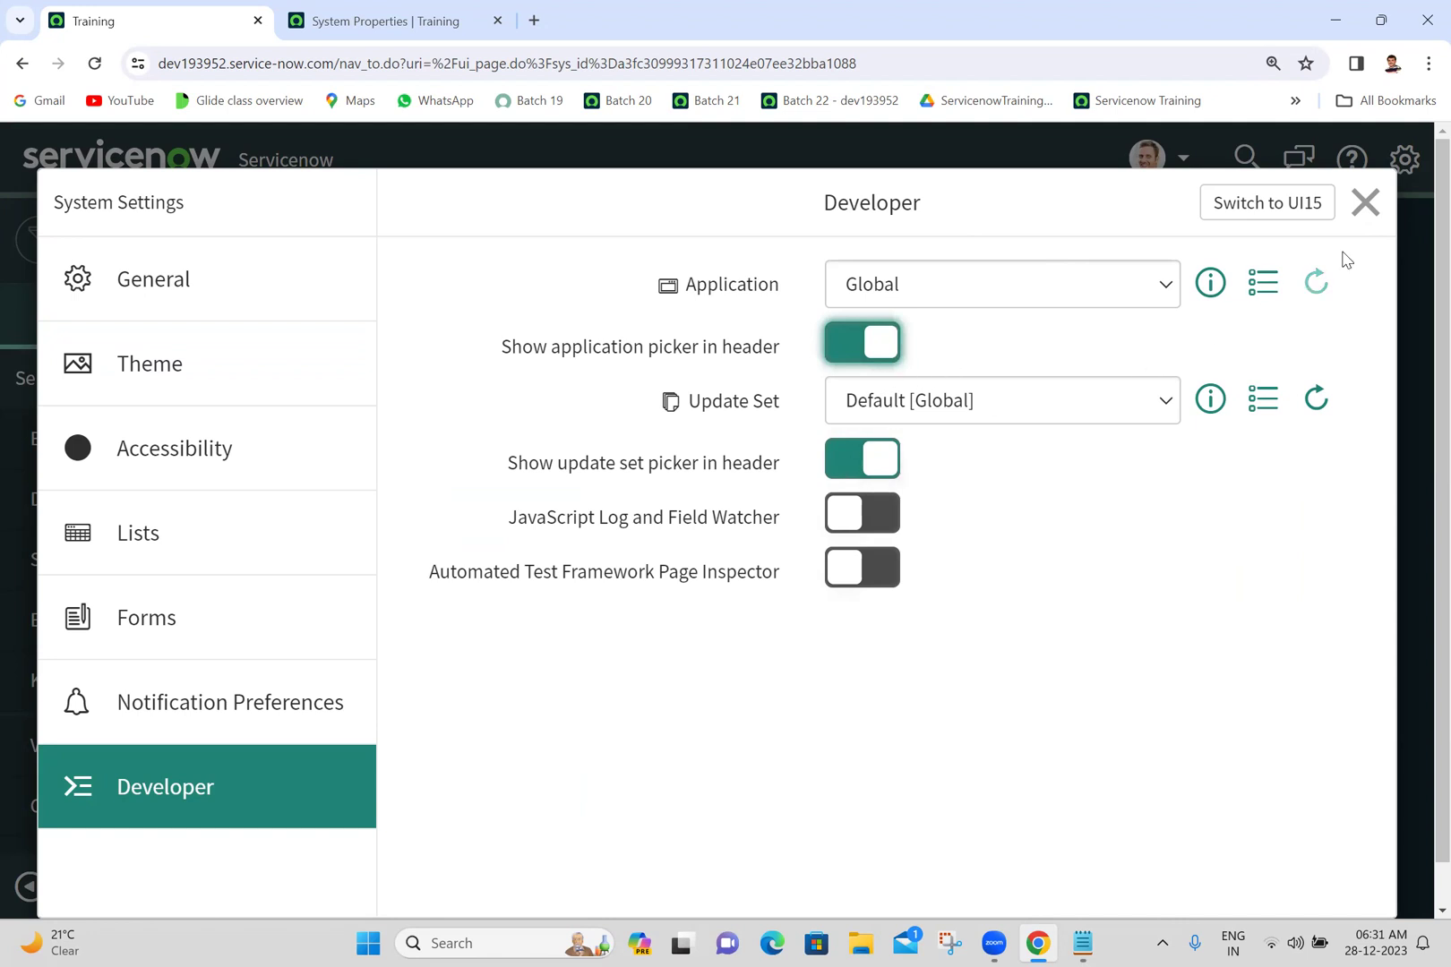
pyautogui.click(1365, 203)
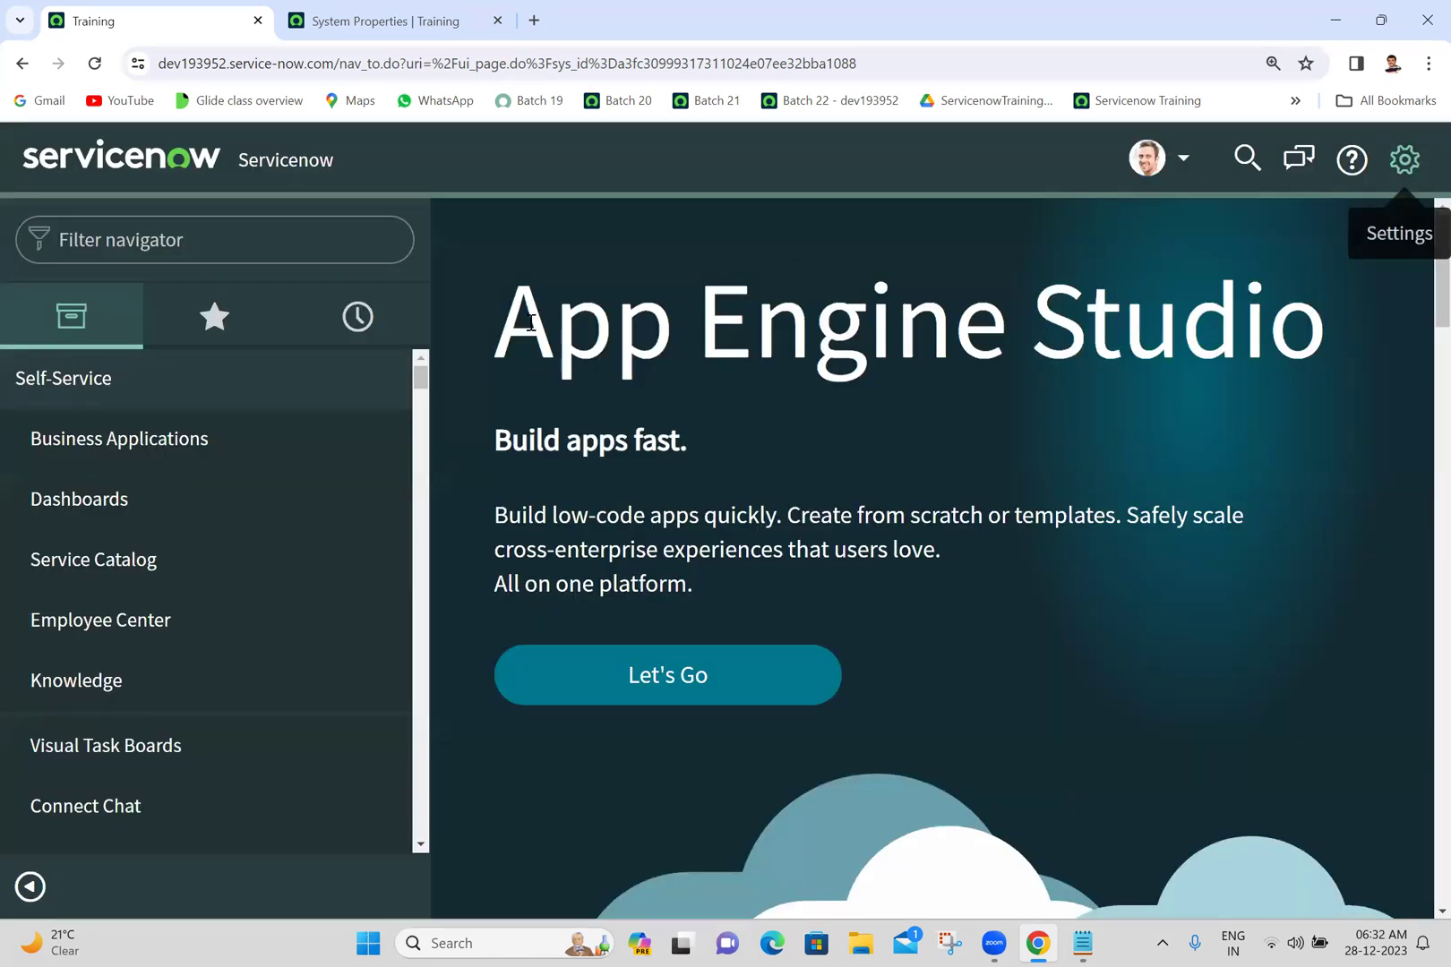
pyautogui.tripleClick(431, 389)
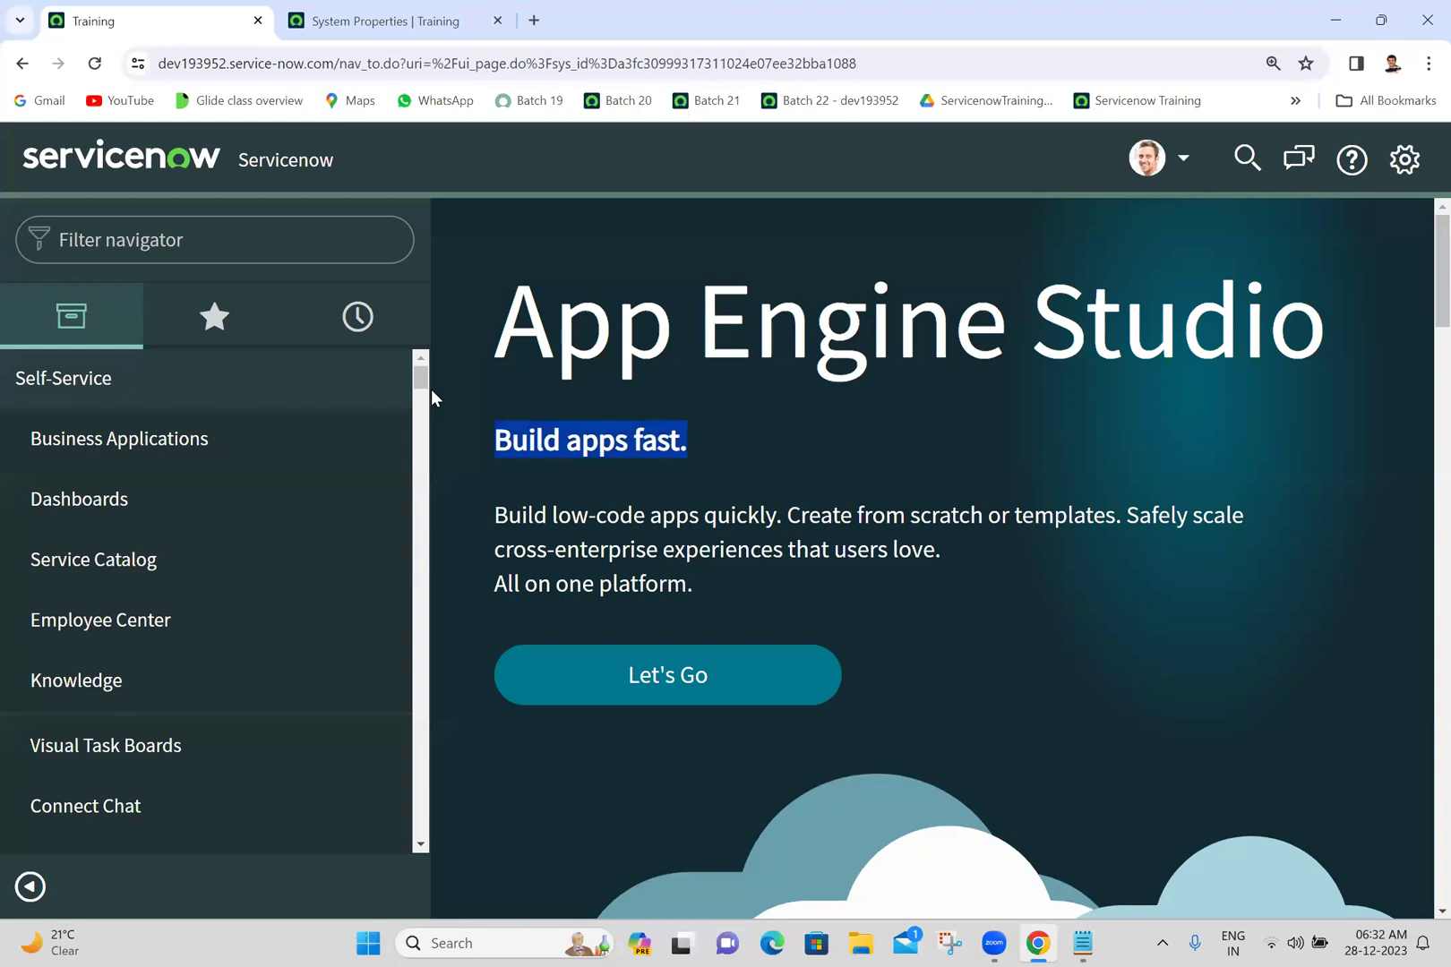
pyautogui.click(723, 313)
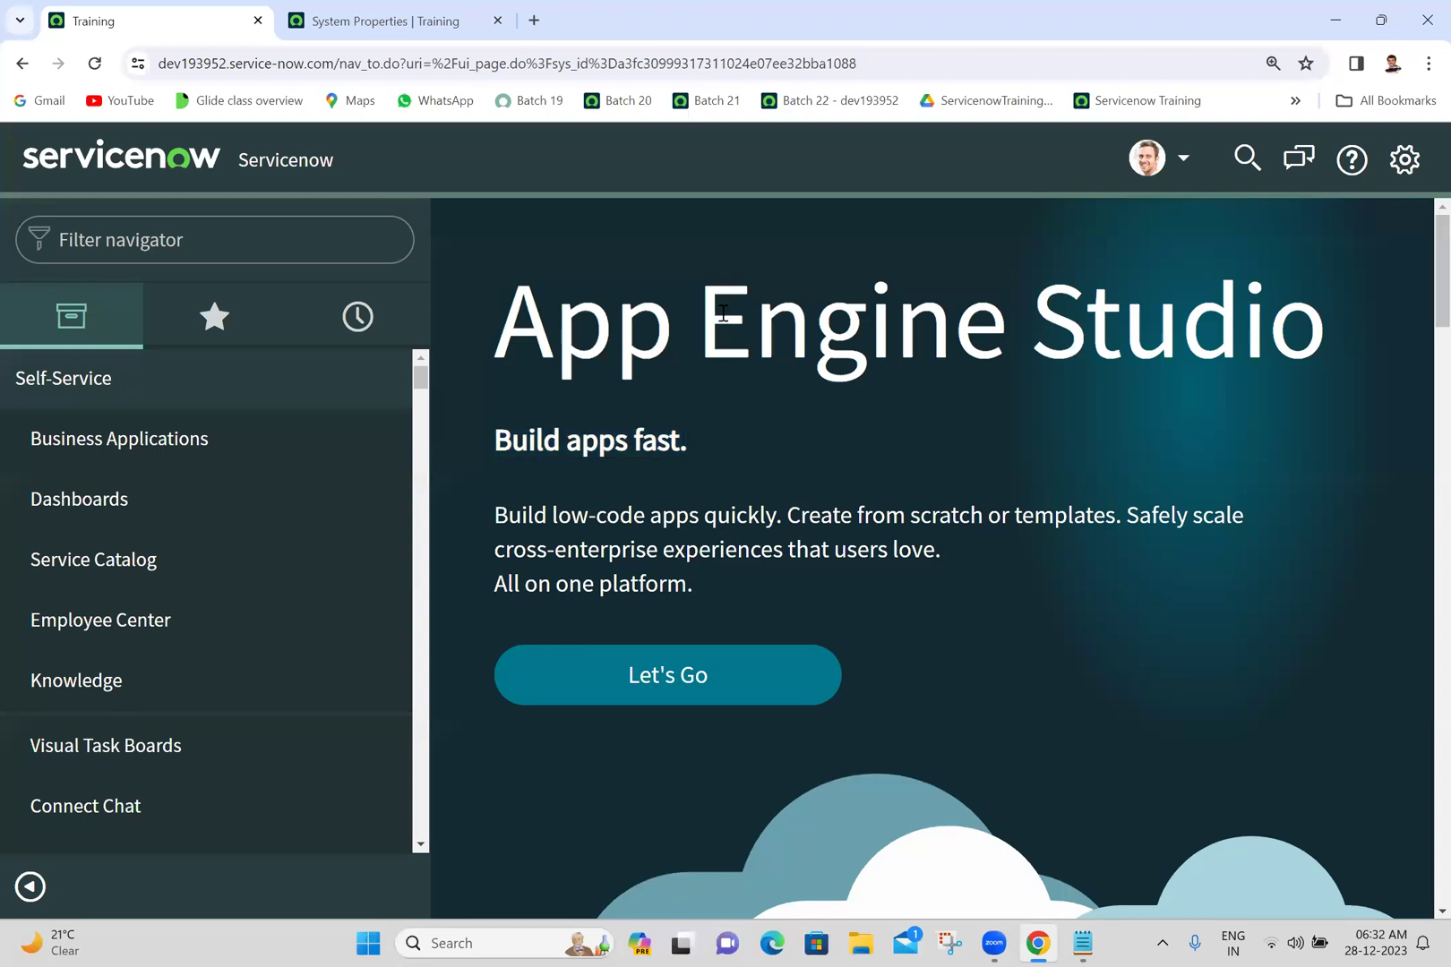
pyautogui.click(419, 496)
pyautogui.click(419, 495)
pyautogui.click(420, 495)
pyautogui.click(419, 496)
pyautogui.click(420, 431)
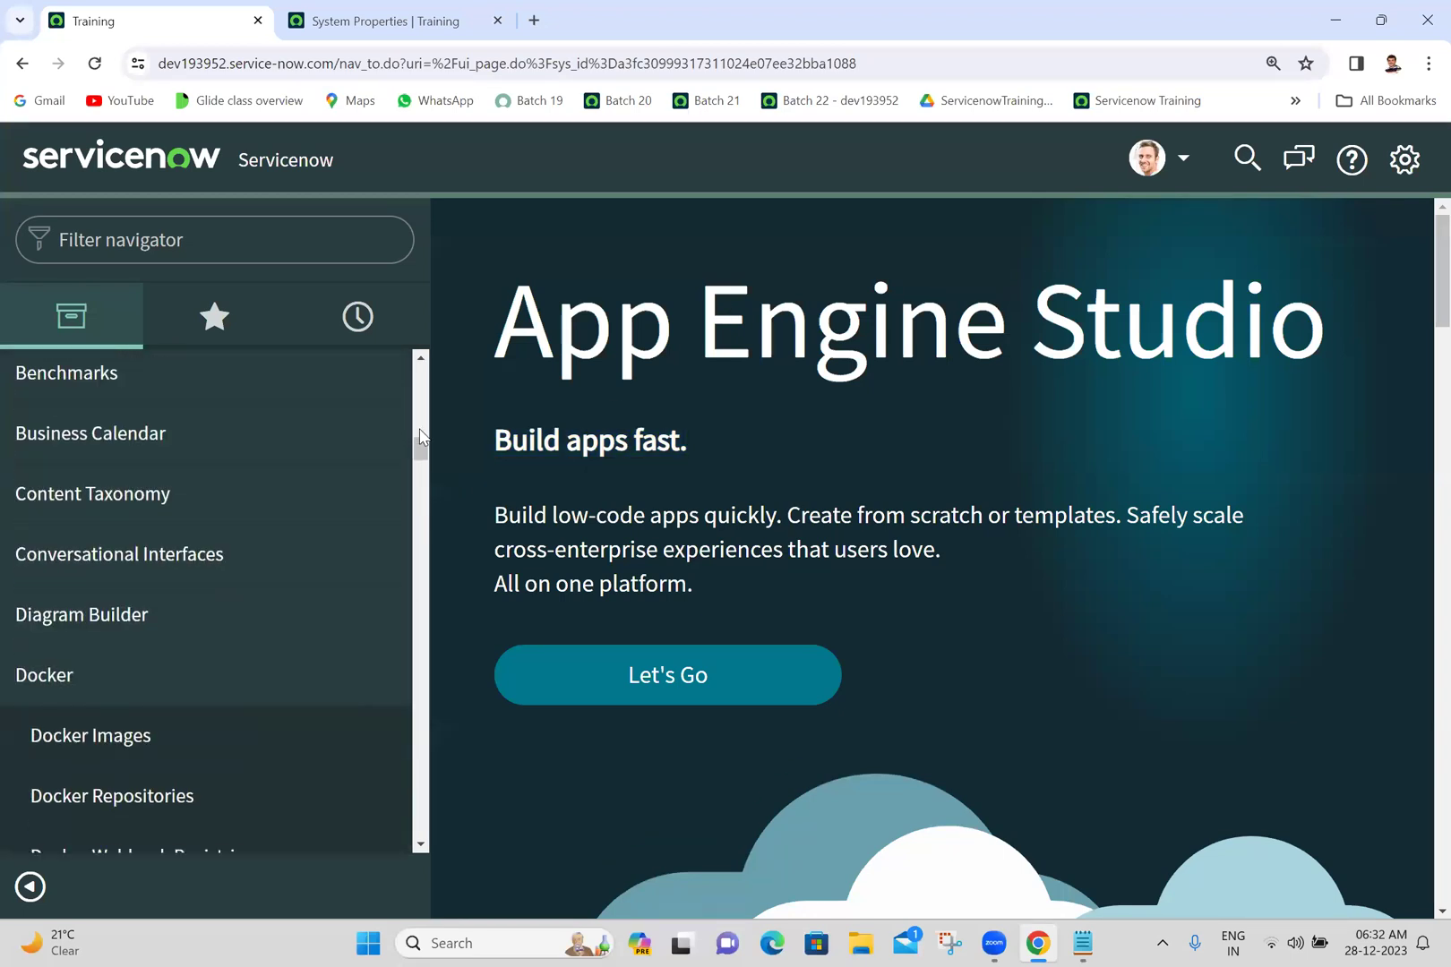
pyautogui.click(420, 430)
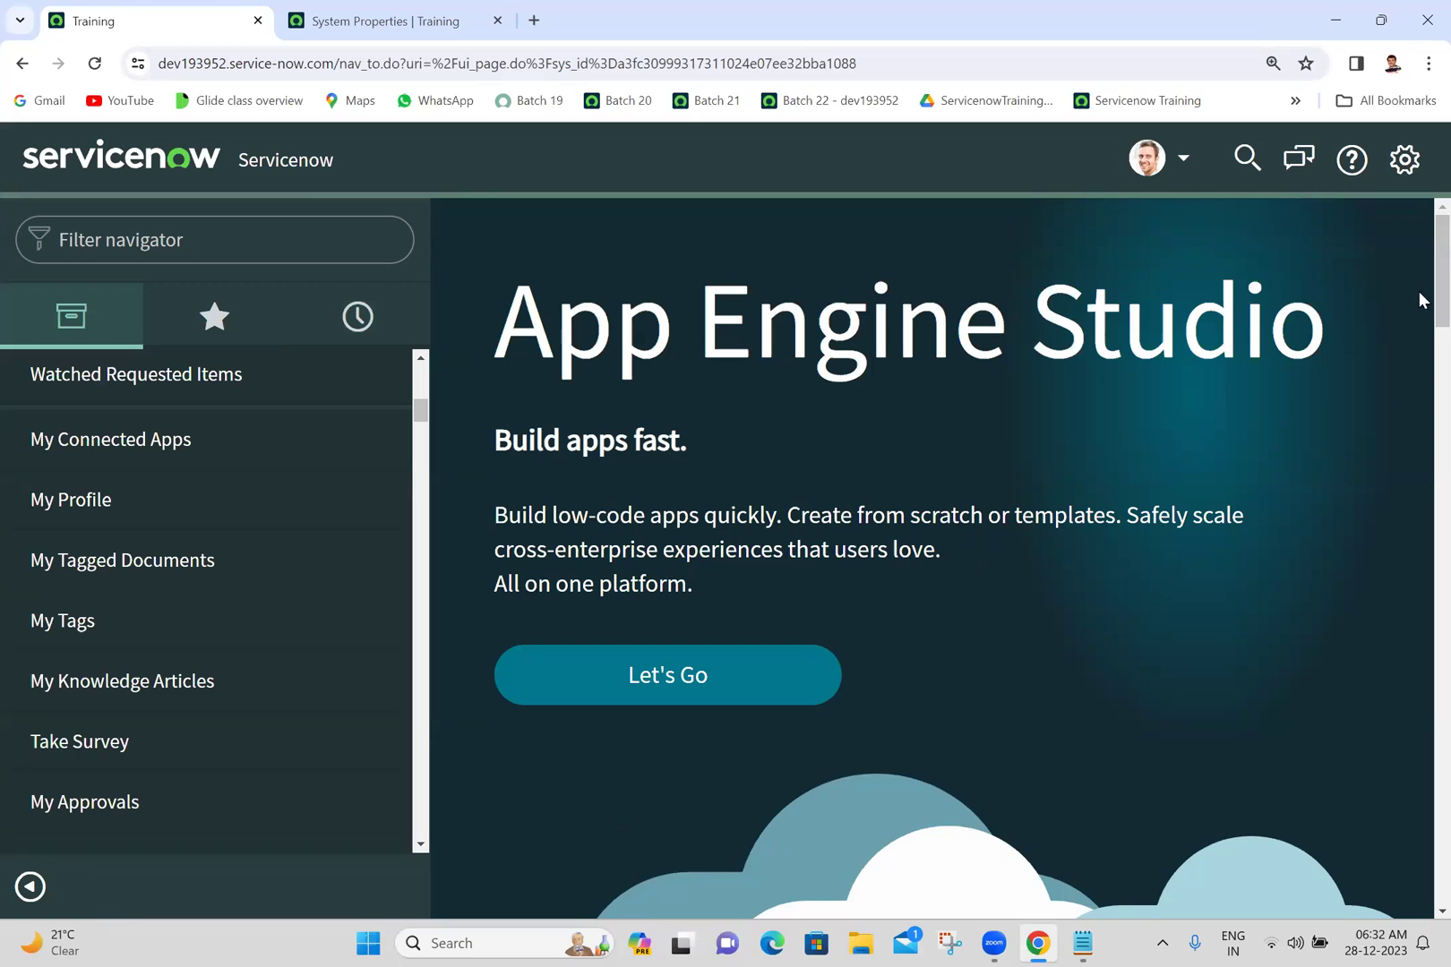
pyautogui.click(1404, 160)
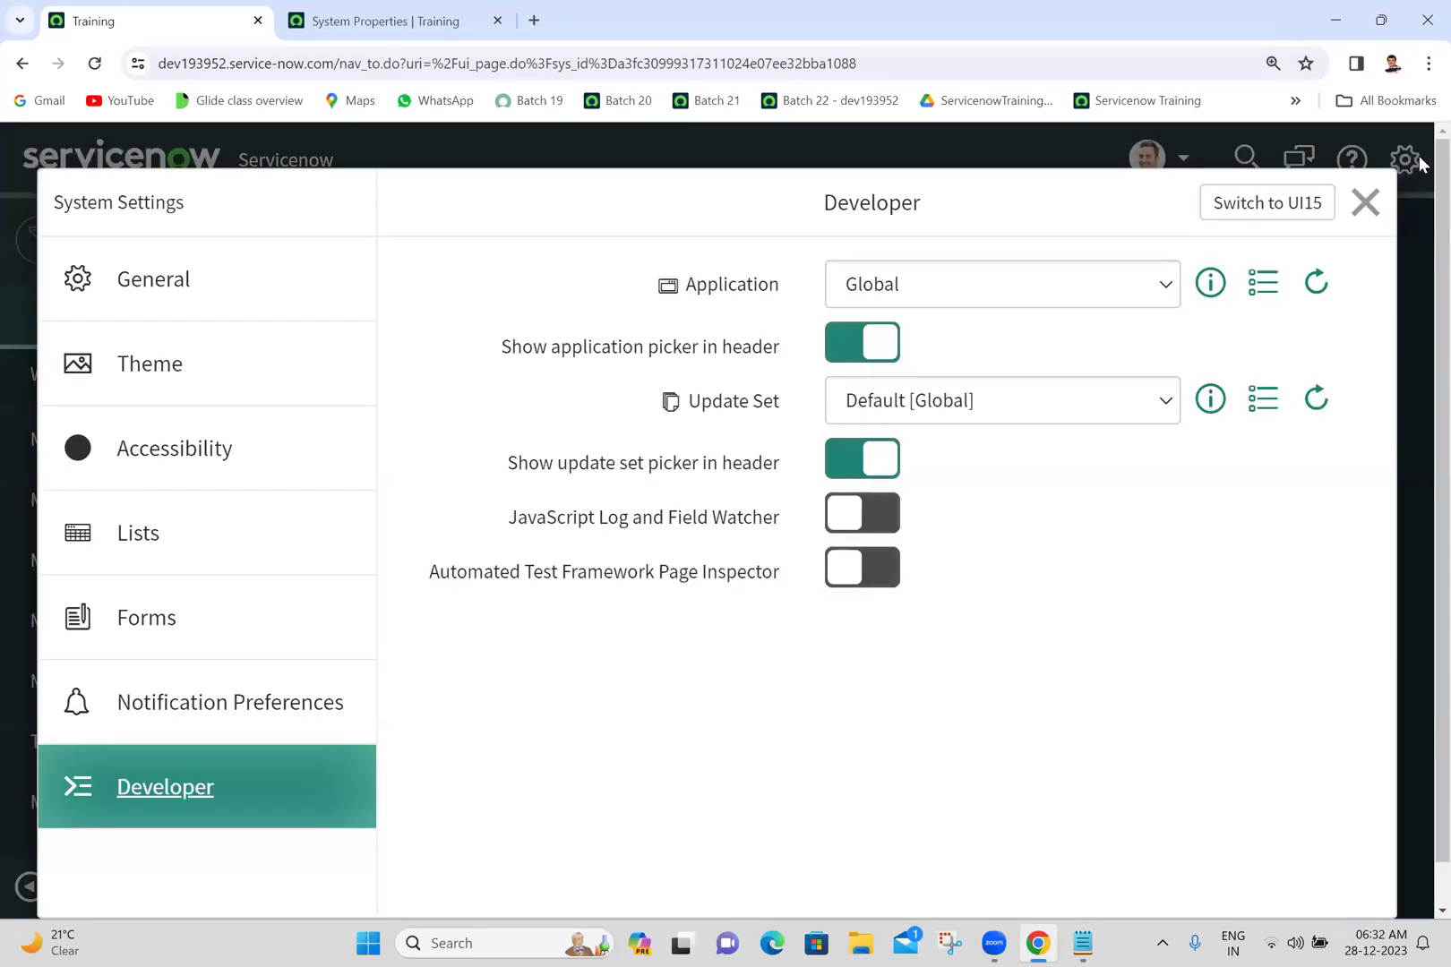
pyautogui.click(213, 287)
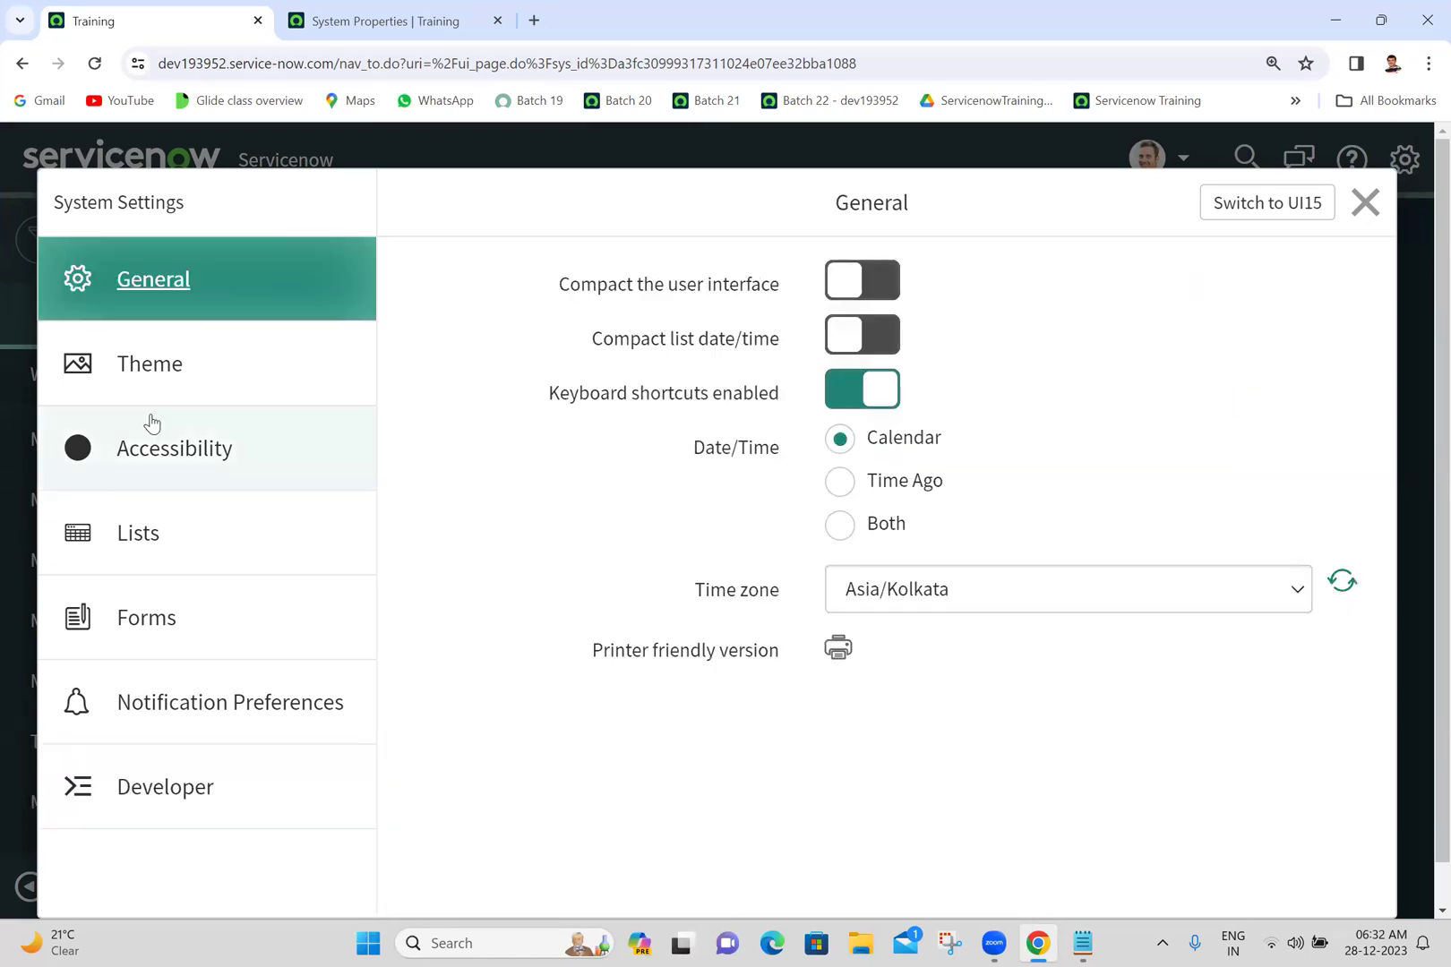
pyautogui.click(153, 402)
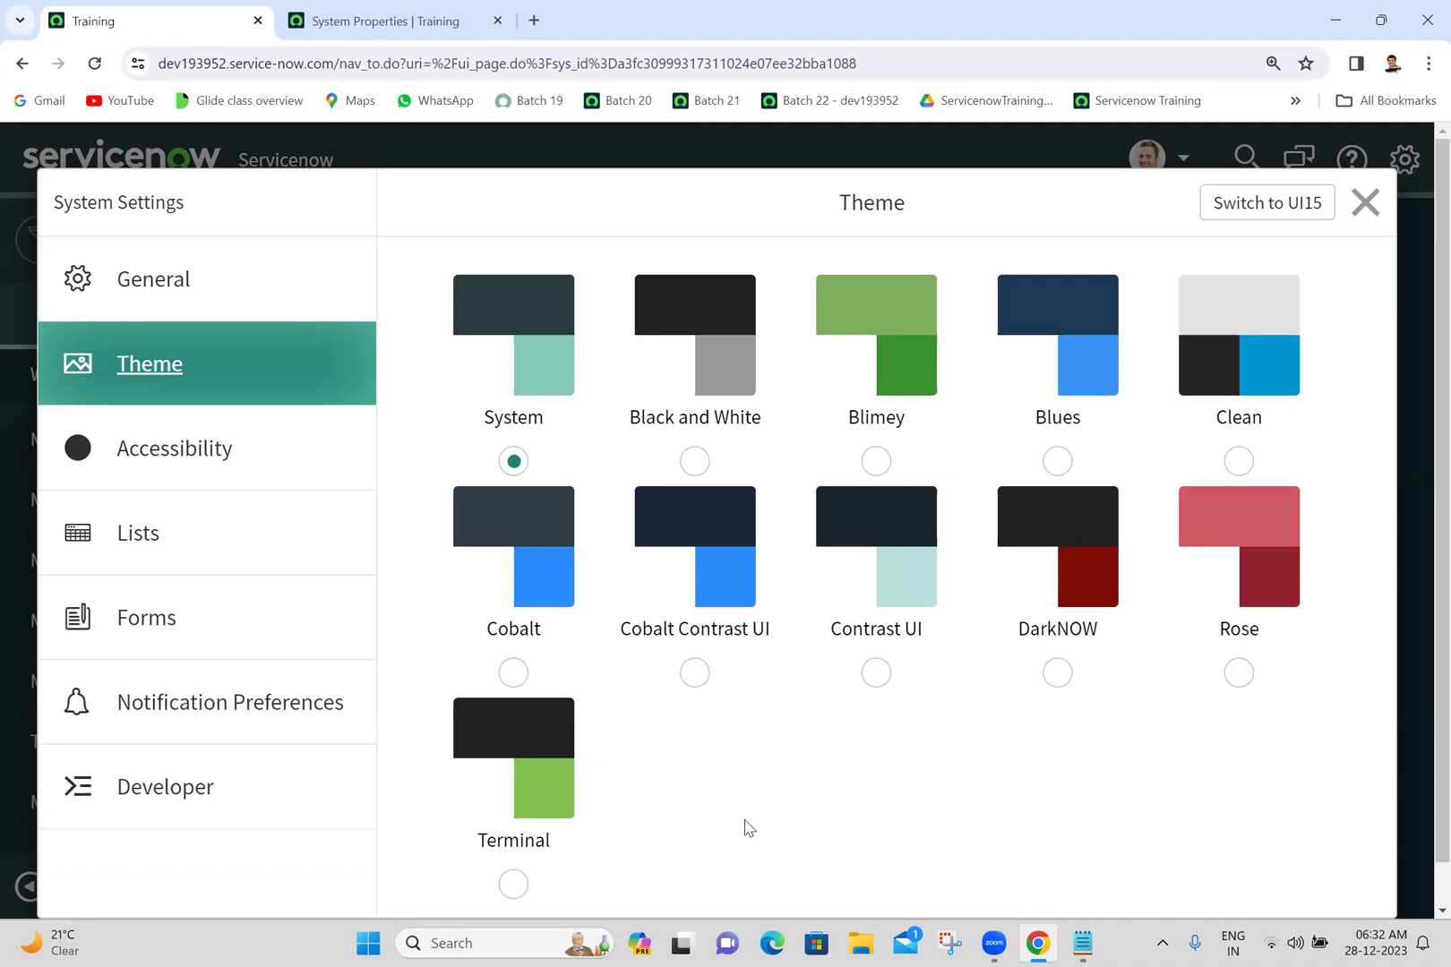
pyautogui.click(514, 885)
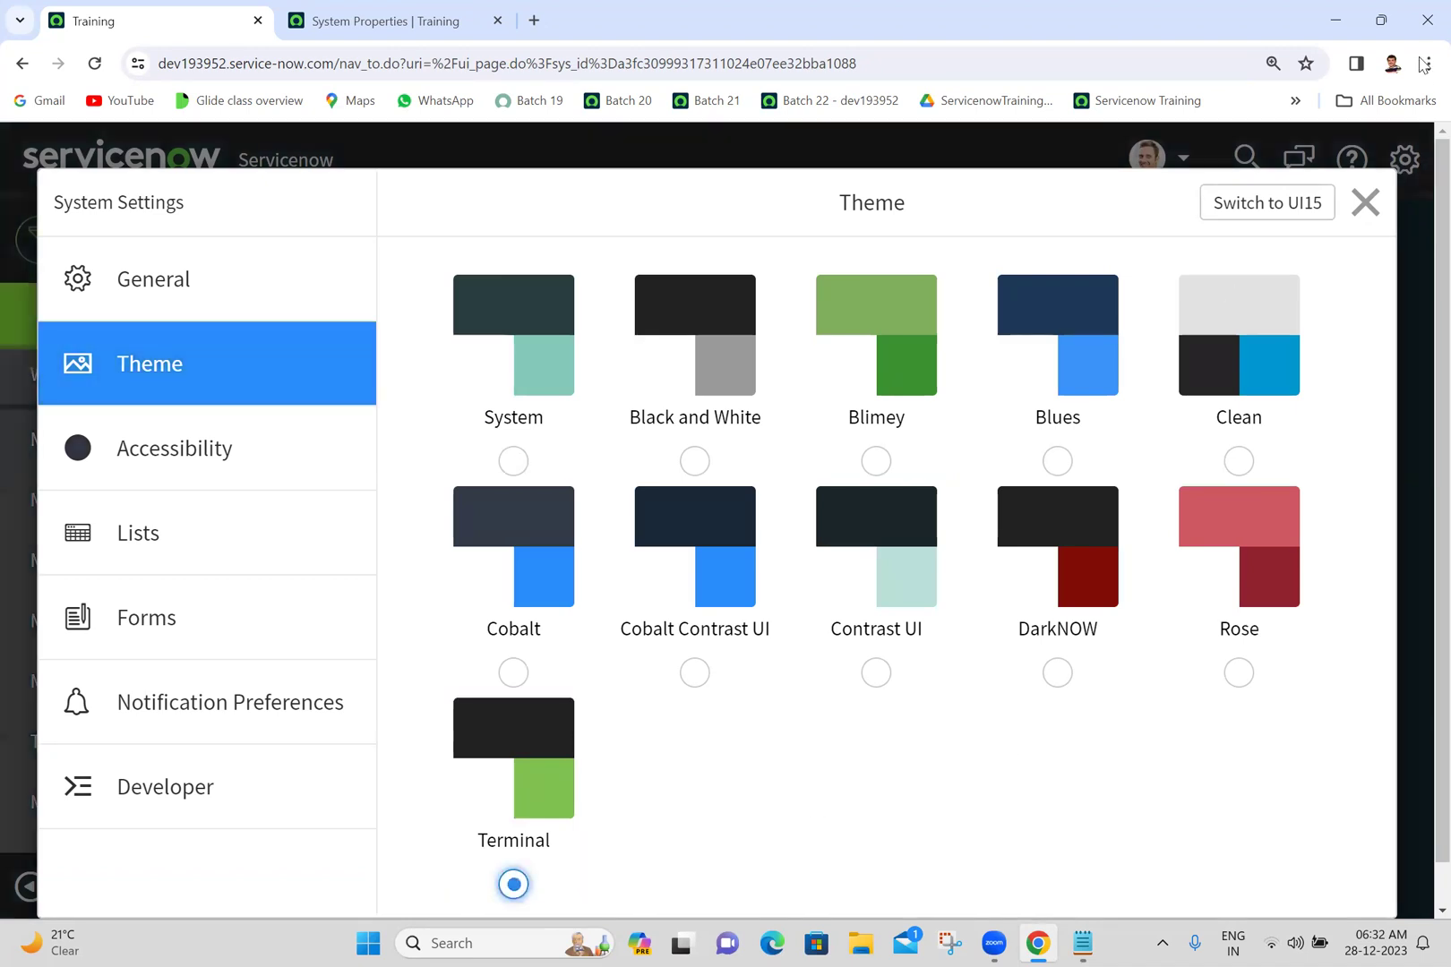
pyautogui.click(1365, 208)
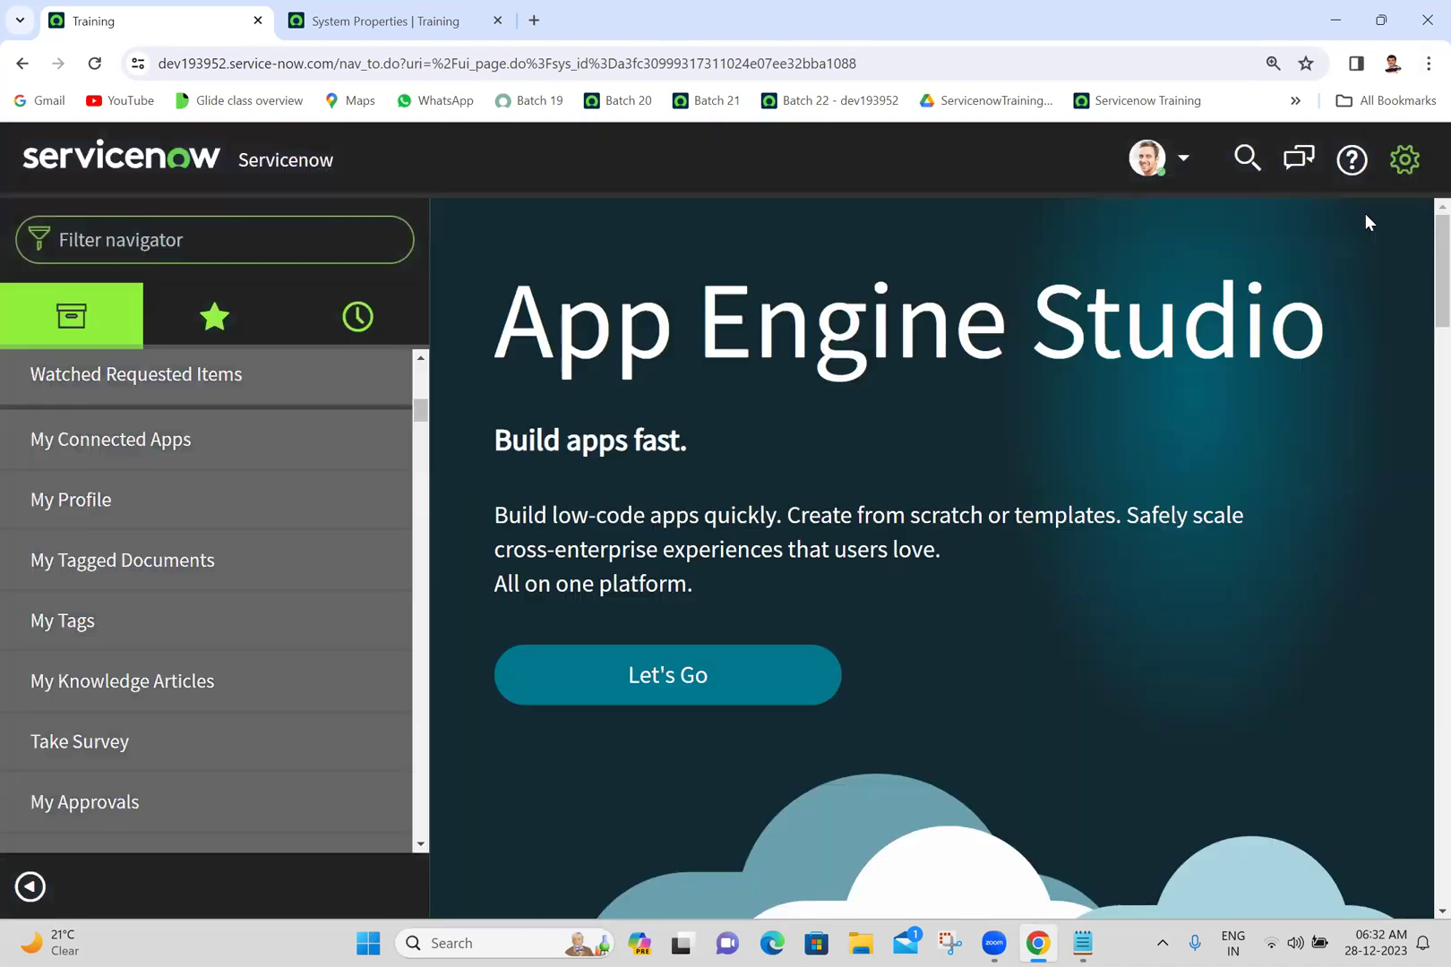
pyautogui.click(1401, 171)
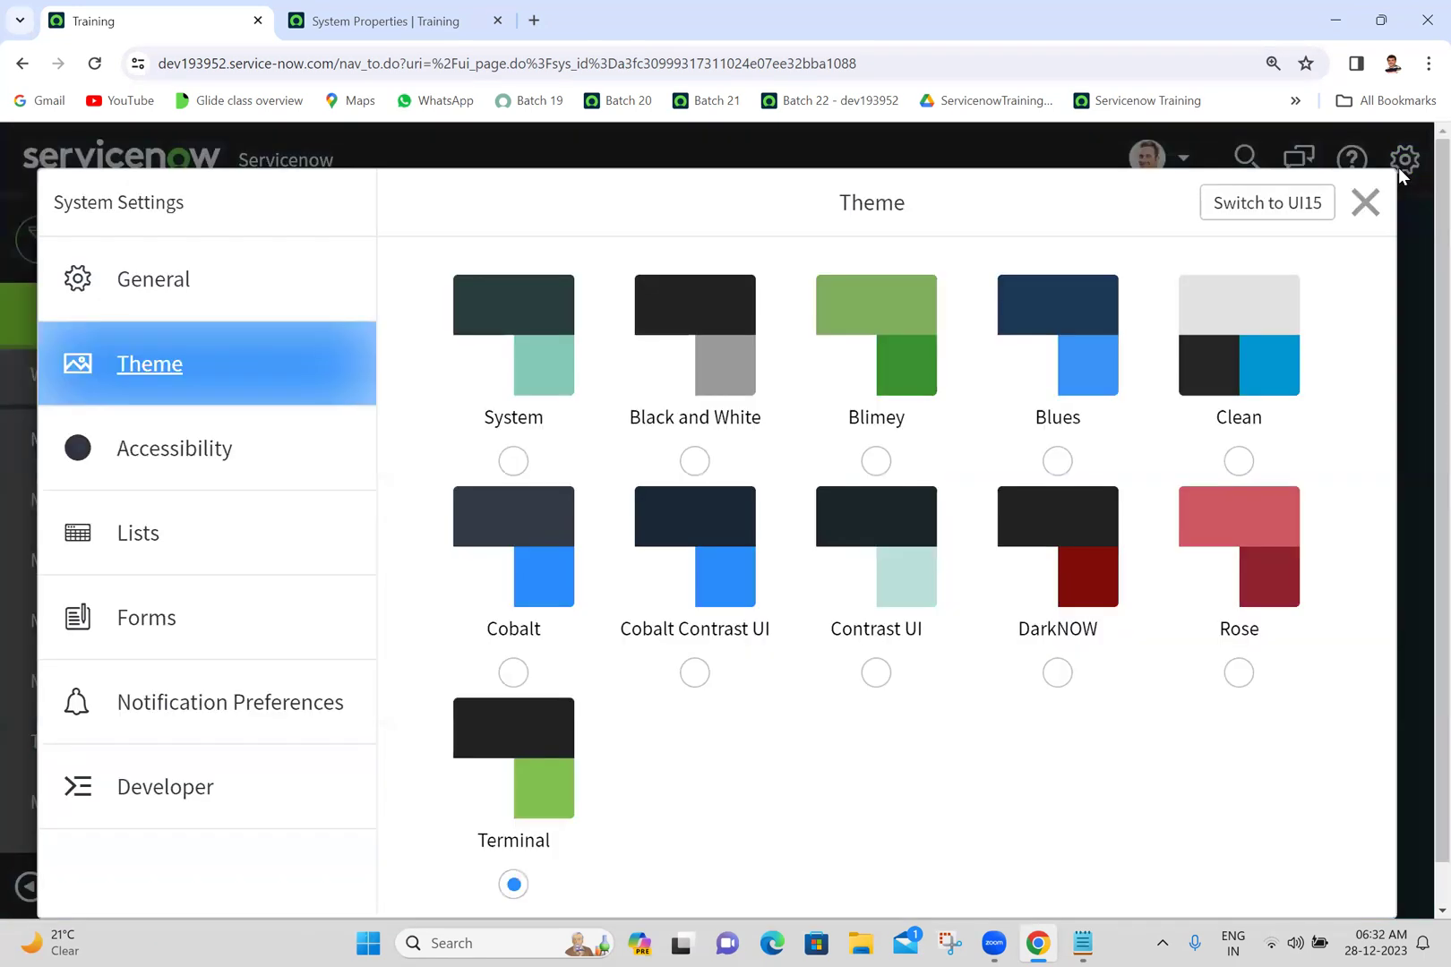
pyautogui.click(876, 462)
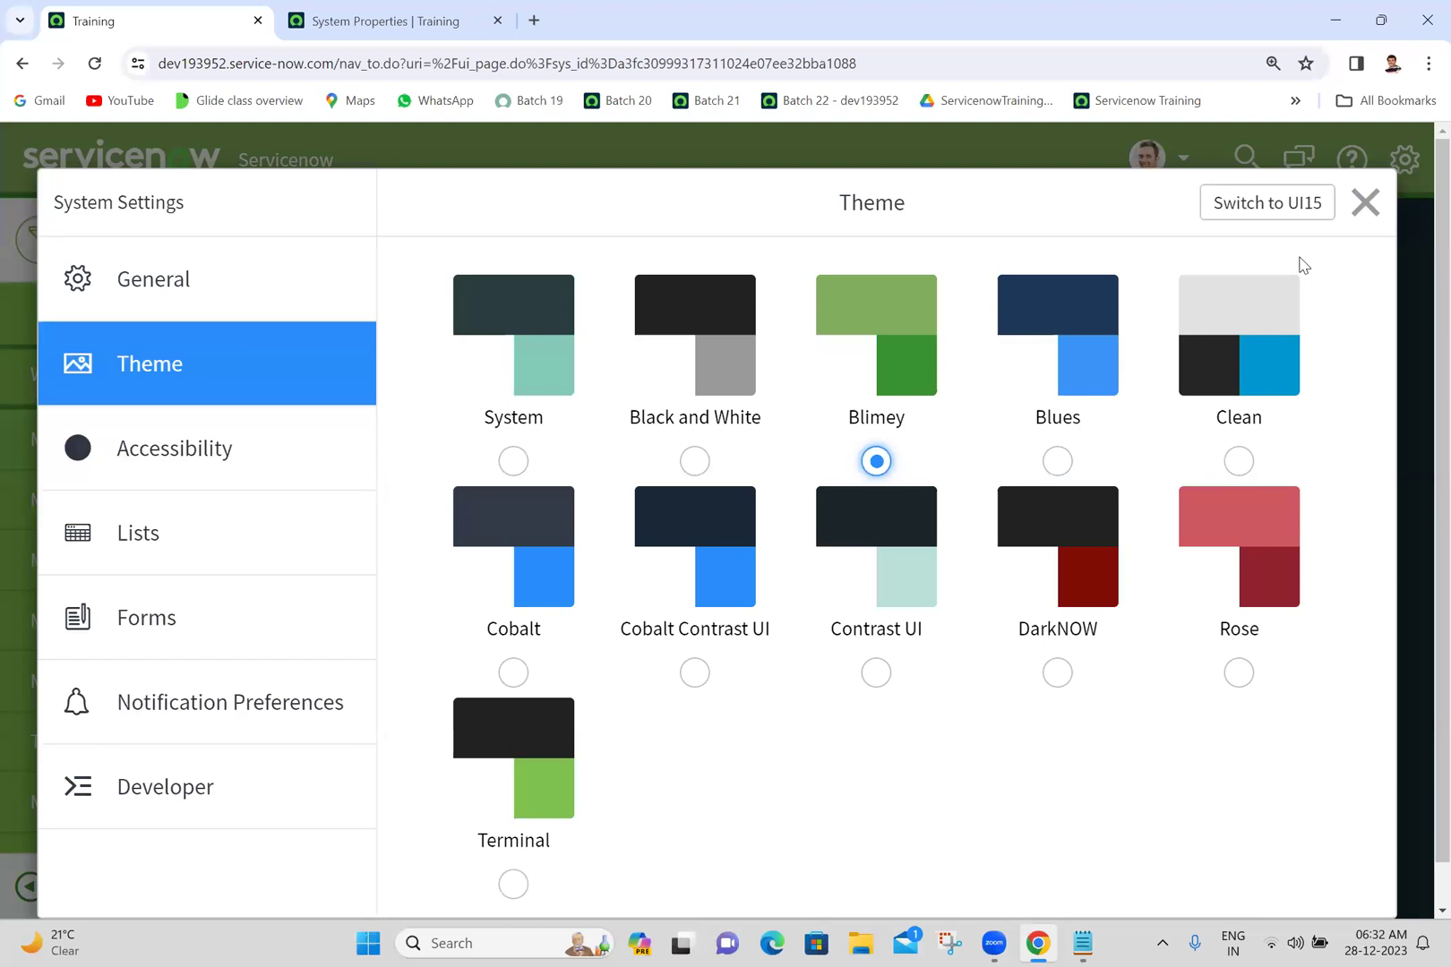
pyautogui.click(1365, 204)
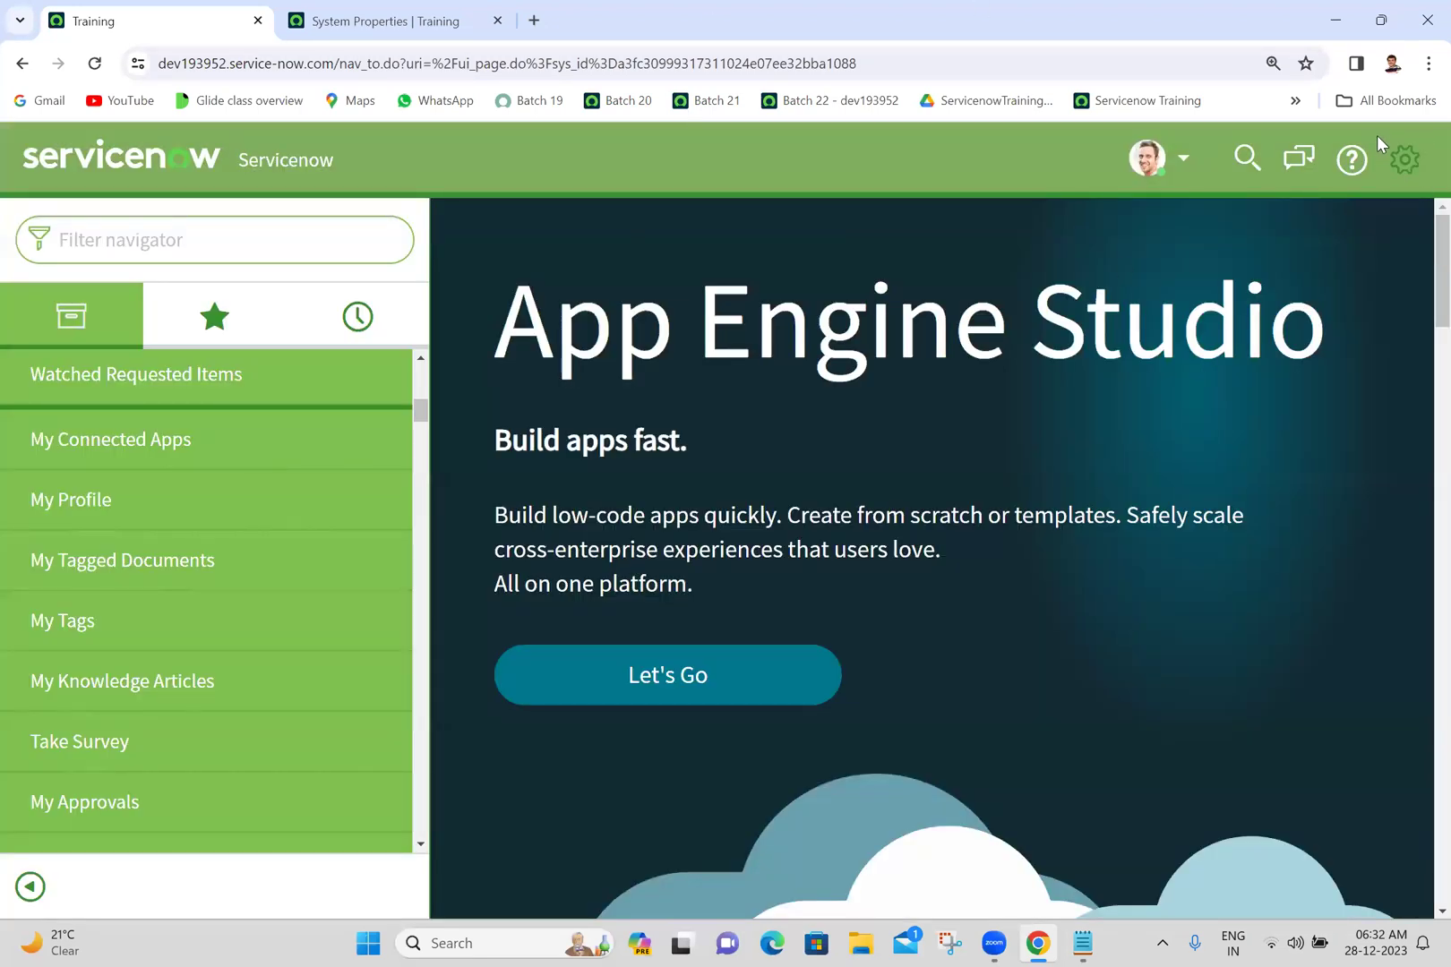
pyautogui.click(1411, 162)
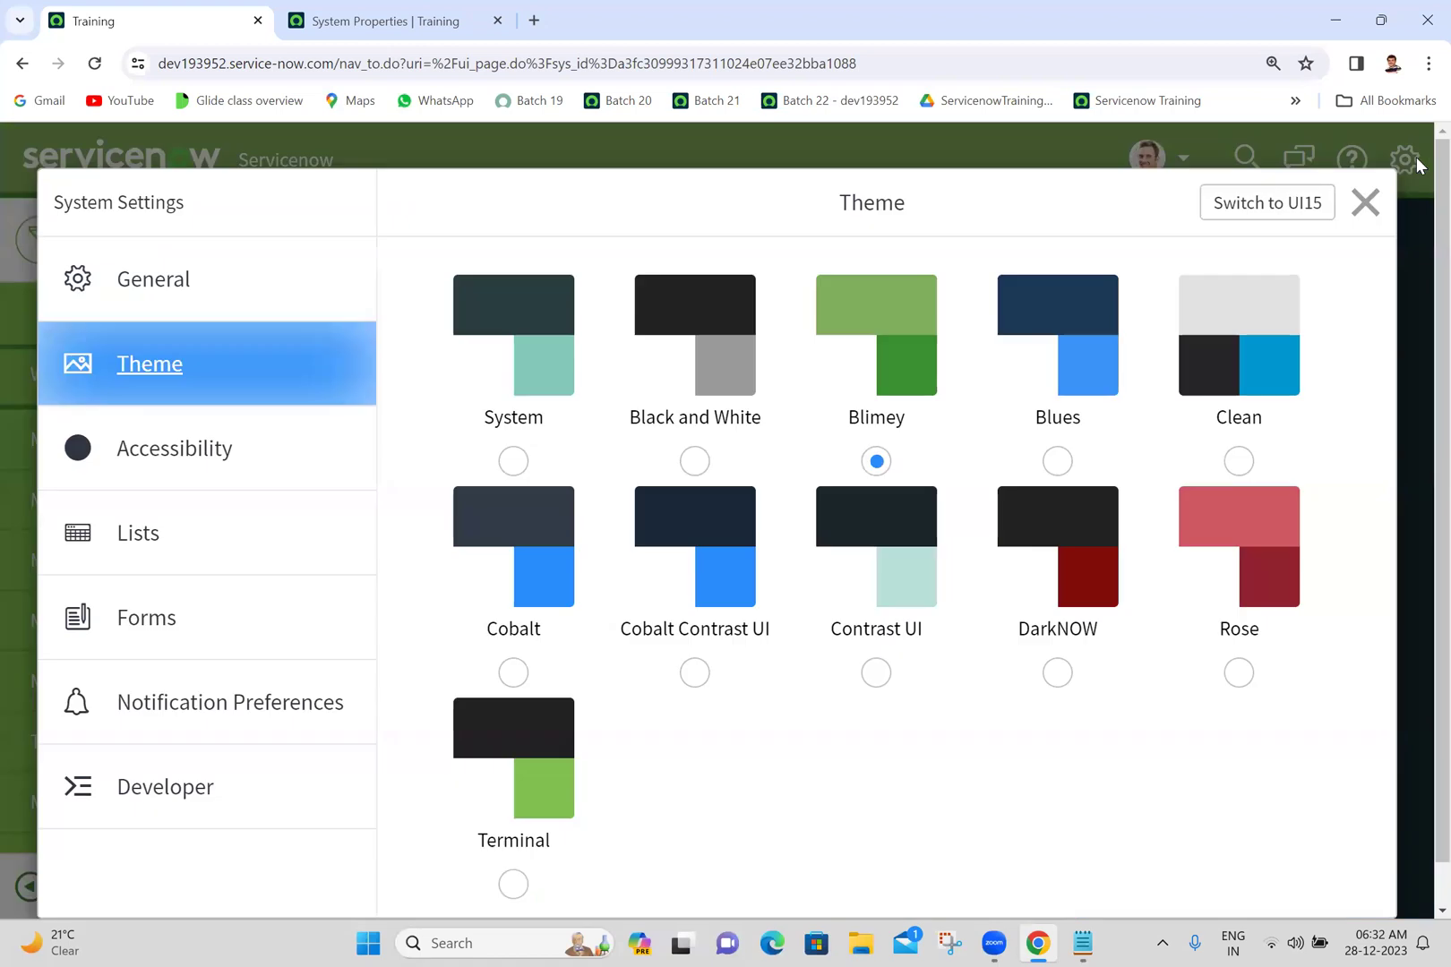
pyautogui.click(514, 461)
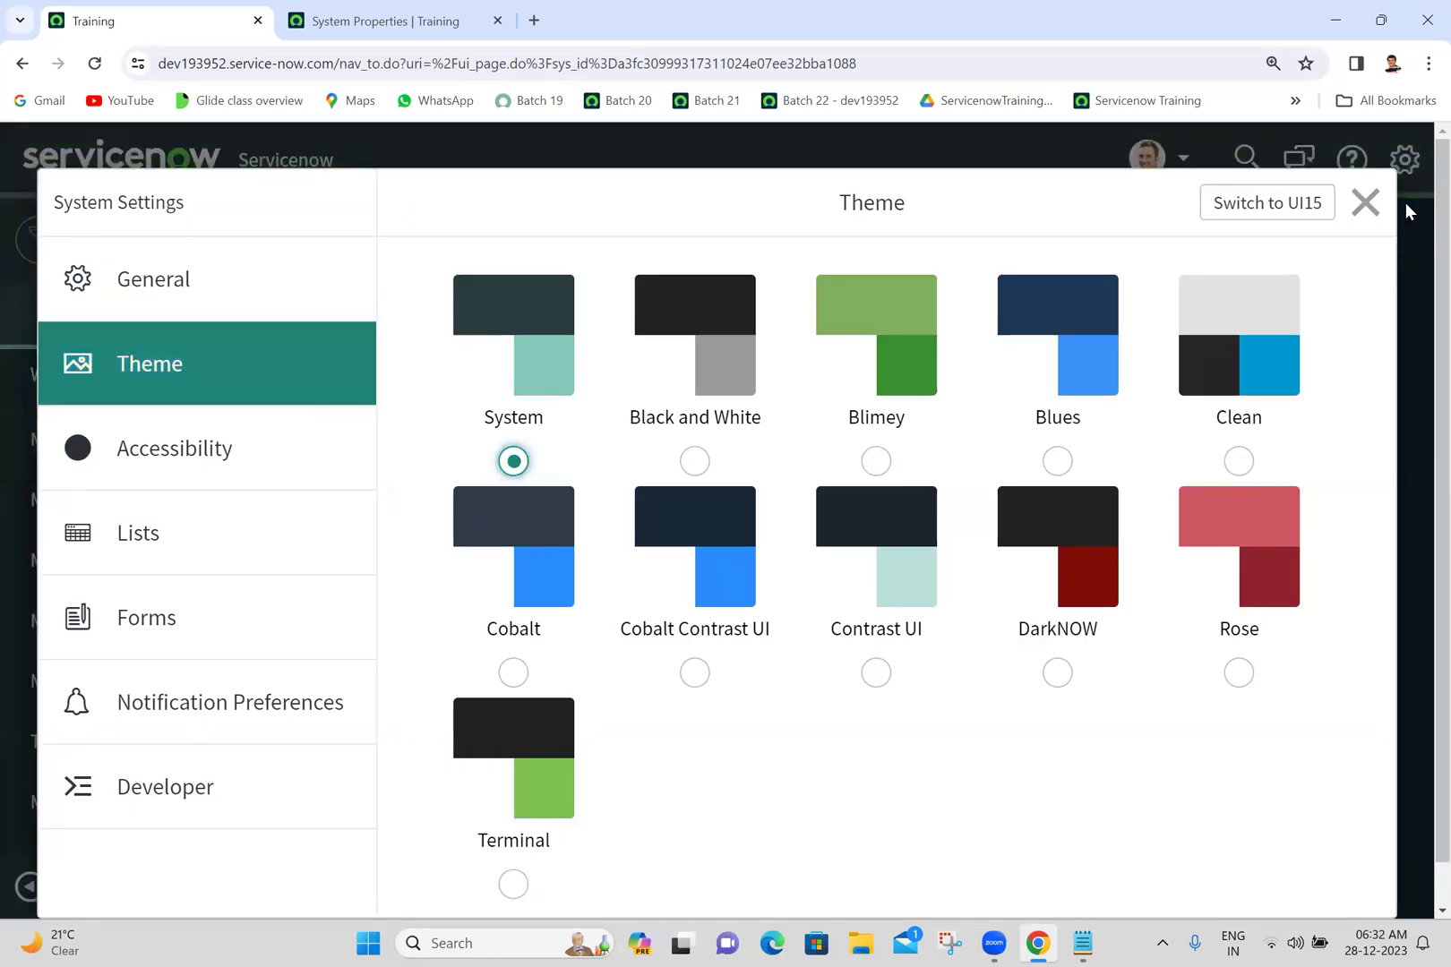
pyautogui.click(1356, 215)
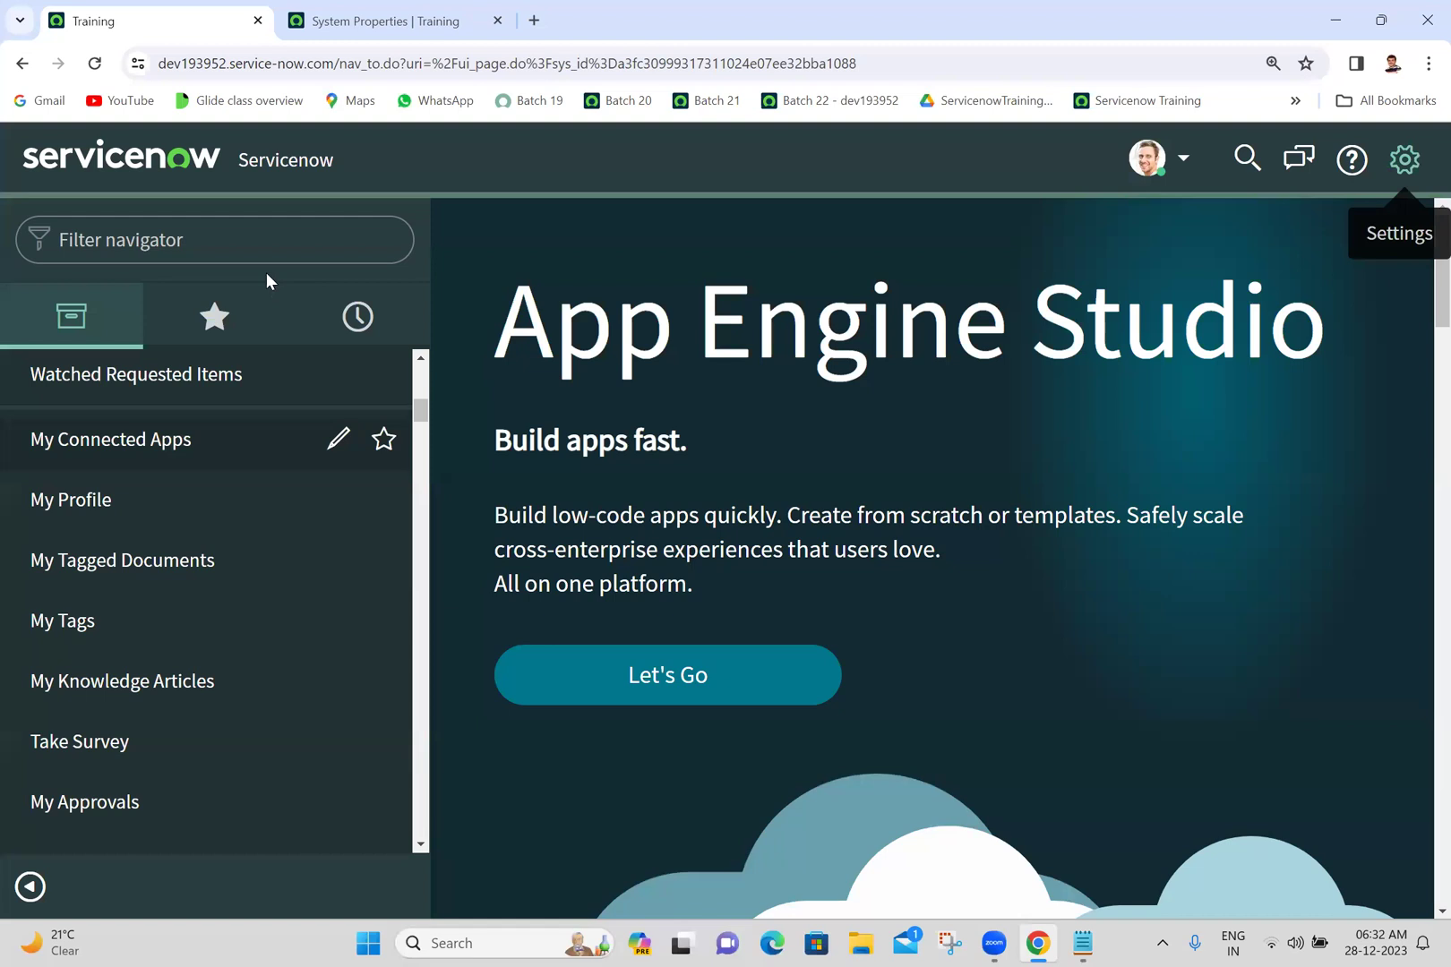
pyautogui.click(262, 235)
# - Filter the navigator by 'incident' and open Incidents > All in a new tab
pyautogui.write('in')
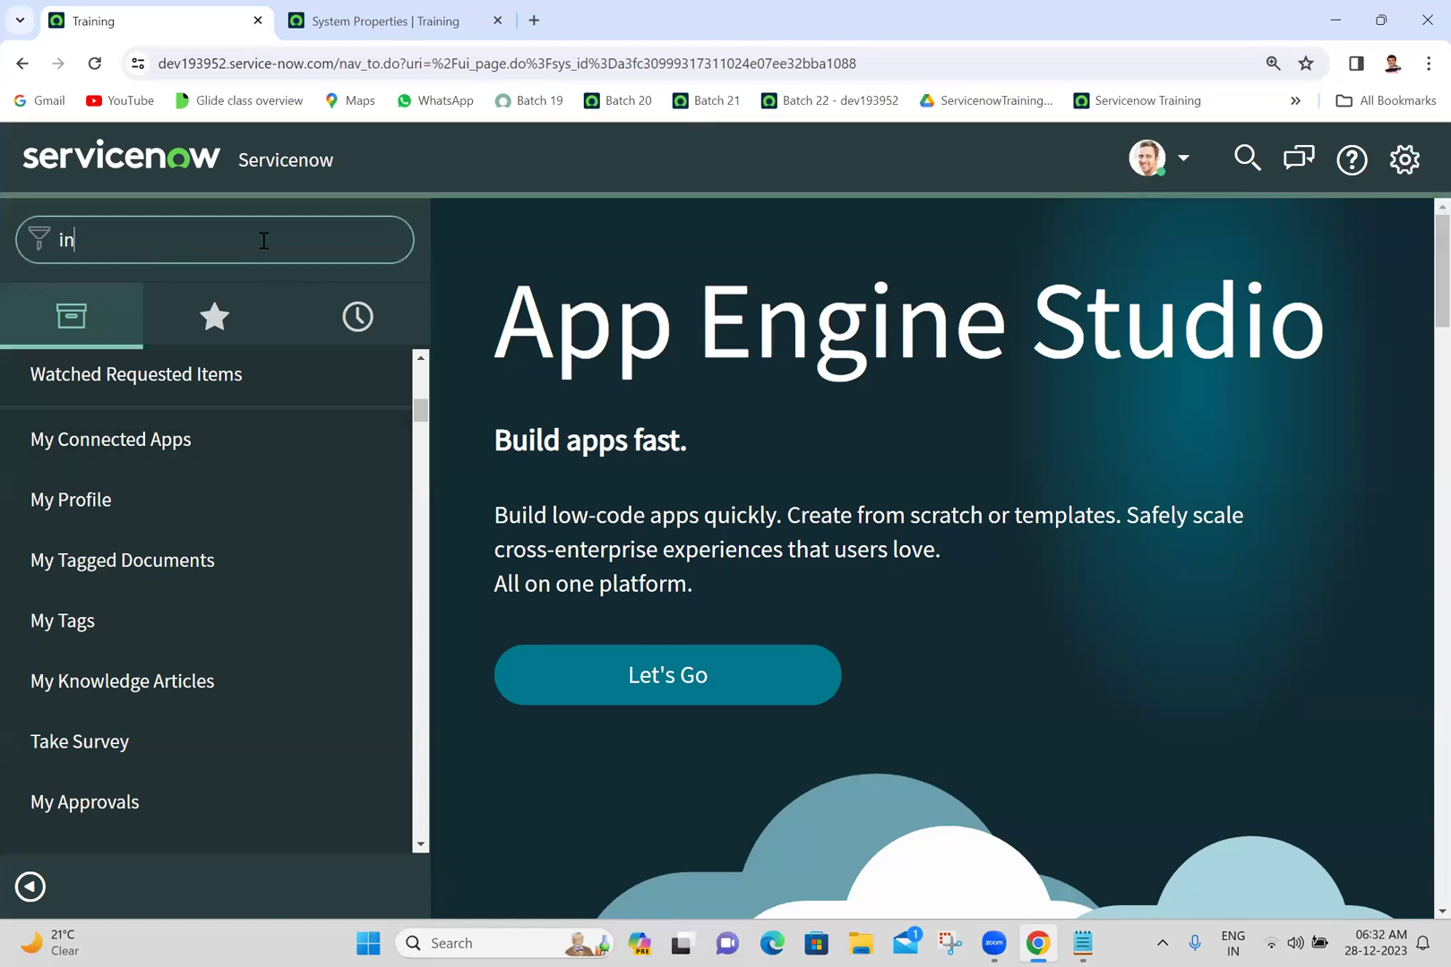
pyautogui.write('cident')
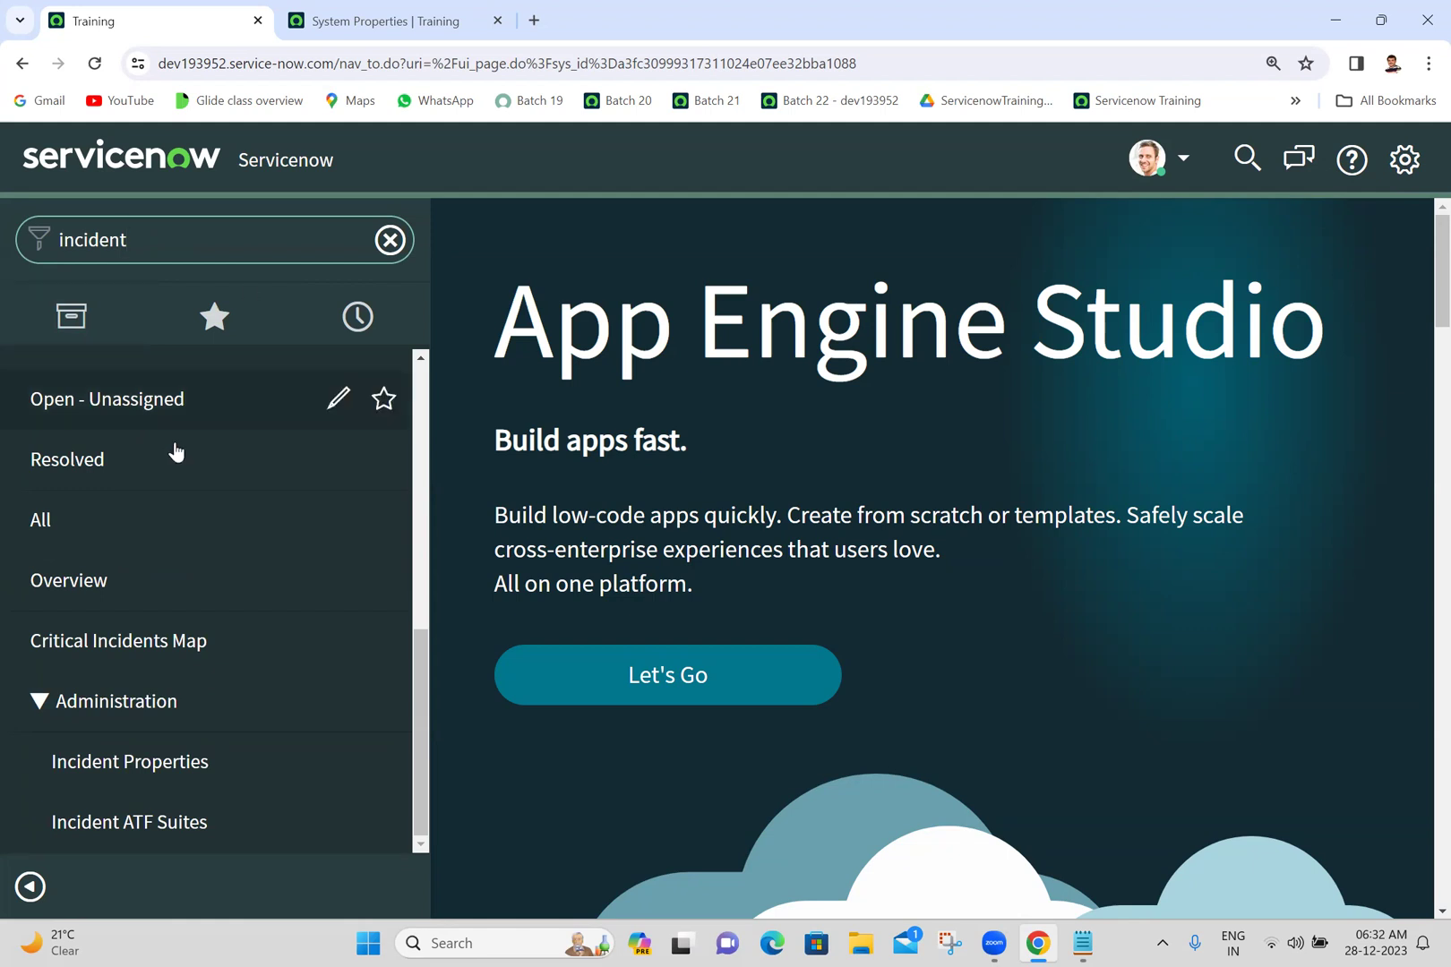
pyautogui.keyDown('ctrl'); pyautogui.click(114, 525); pyautogui.keyUp('ctrl')
pyautogui.click(375, 11)
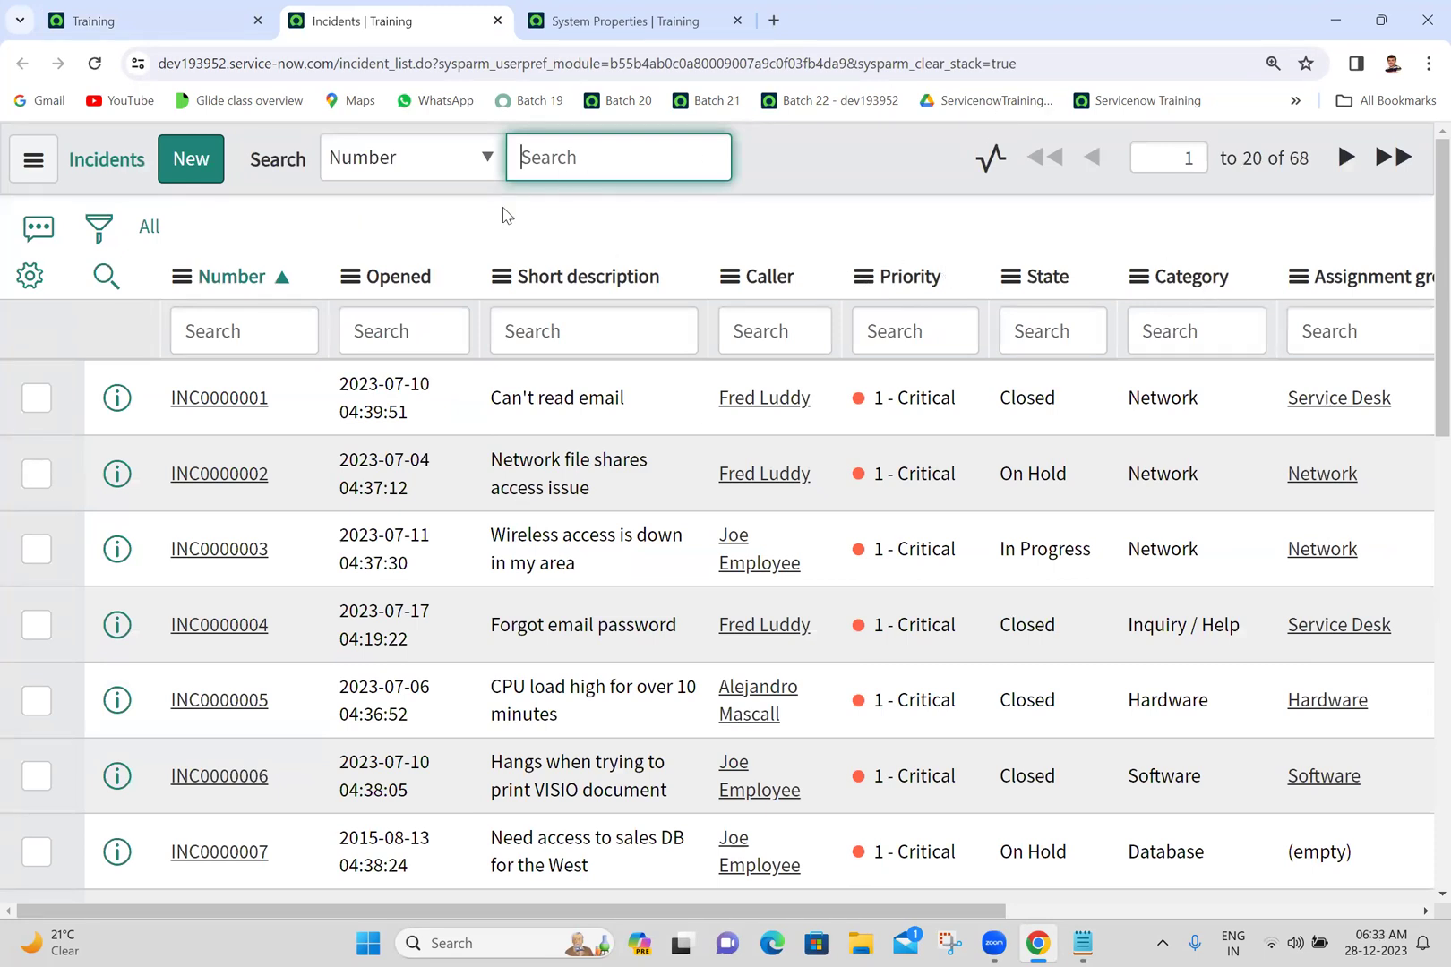
# - Open incident INC0000001 in its own tab, review its history, then return to the Training tab
pyautogui.middleClick(204, 401)
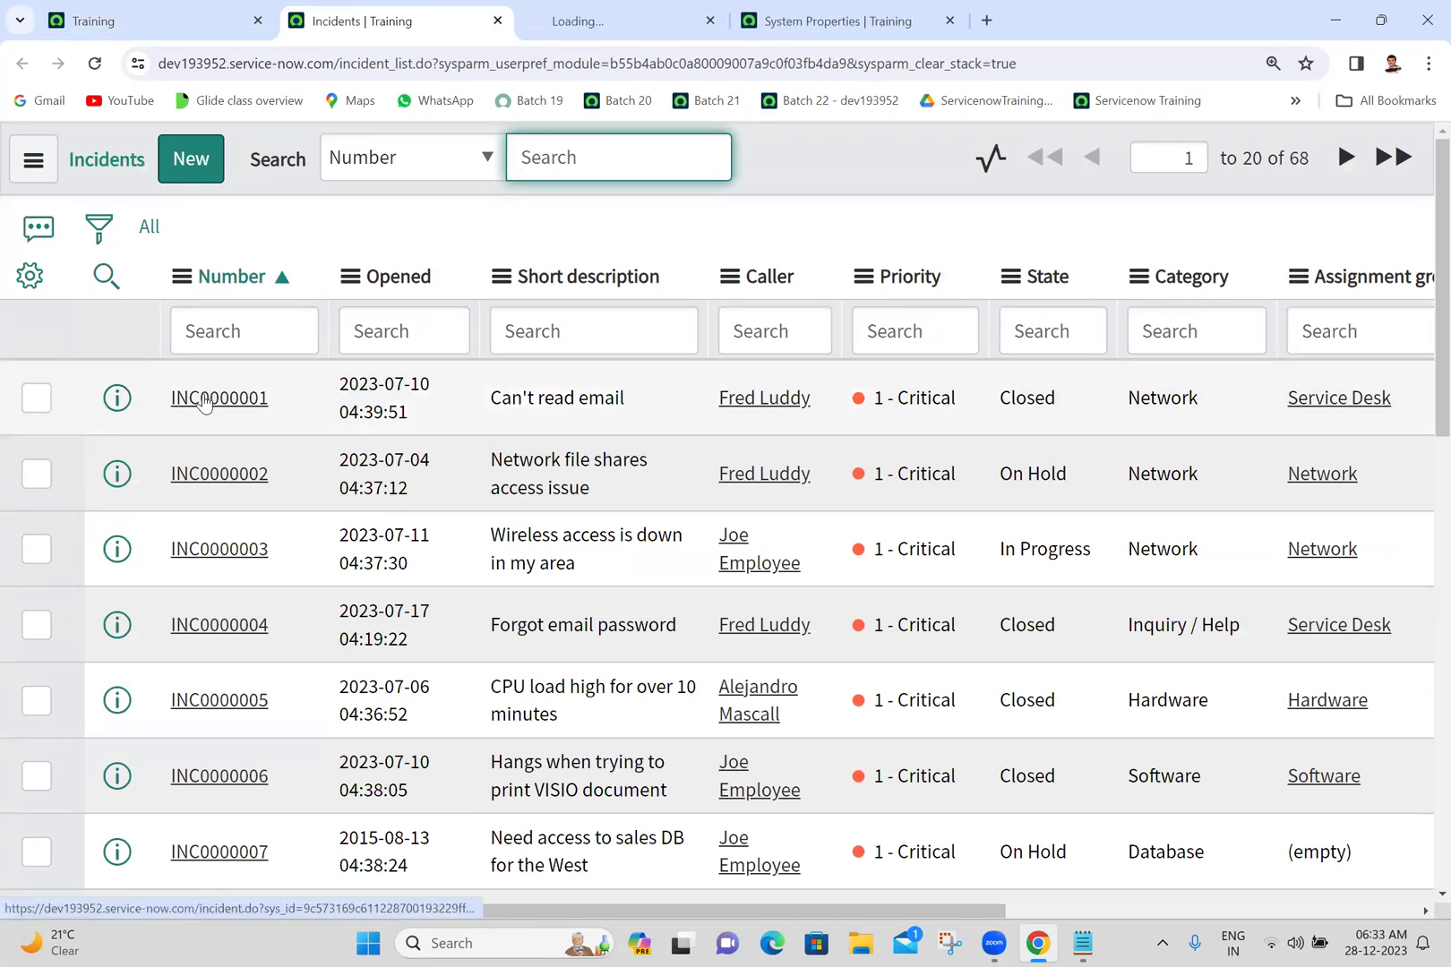
pyautogui.click(593, 13)
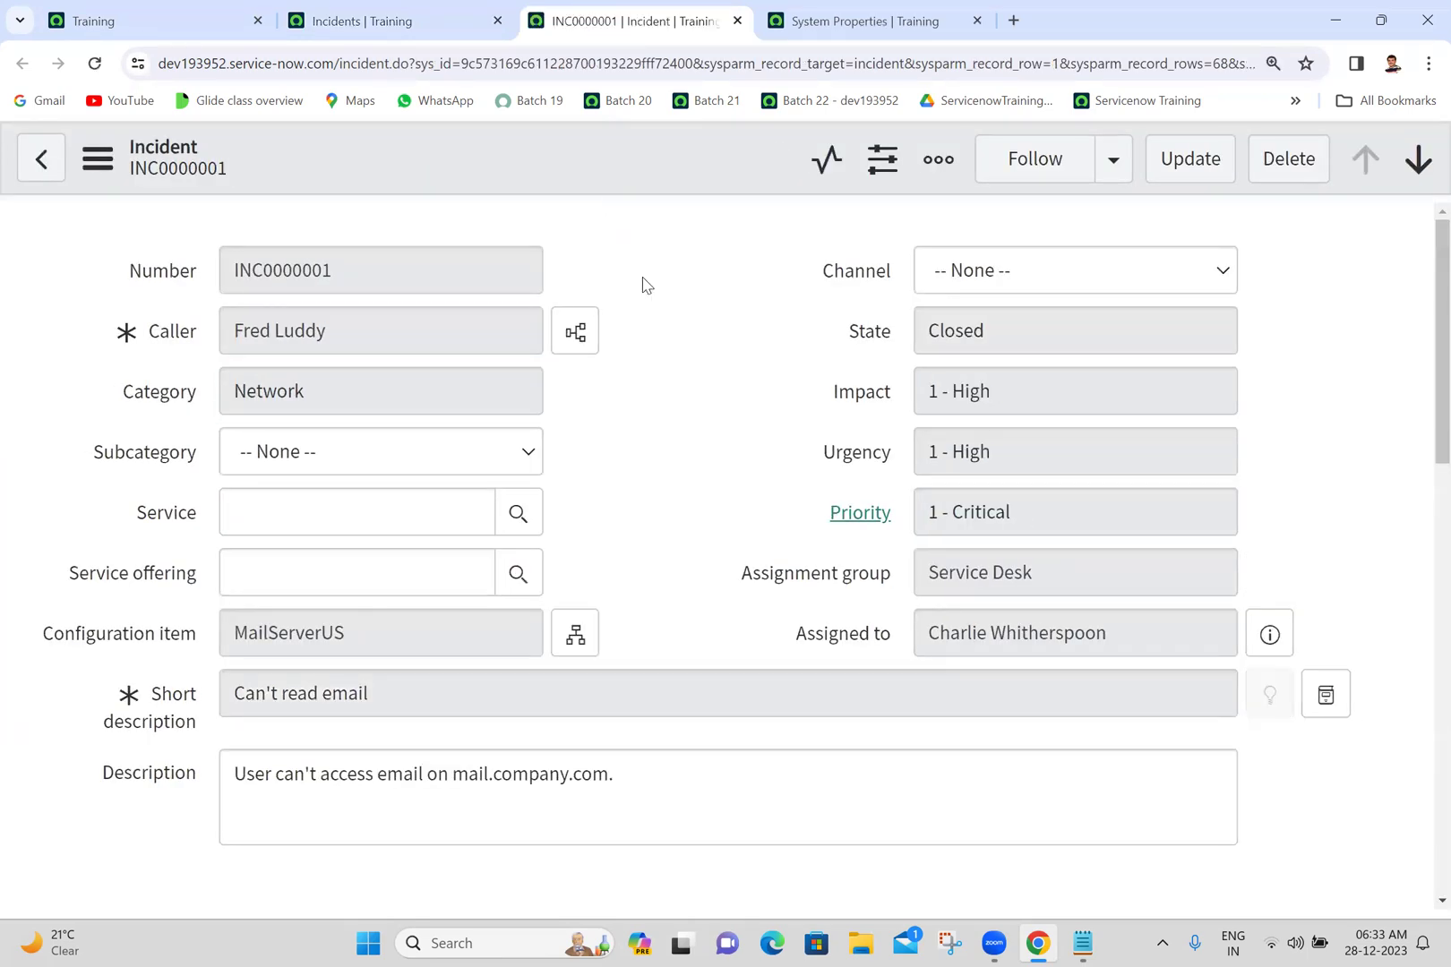
pyautogui.scroll(-12, 1421, 534)
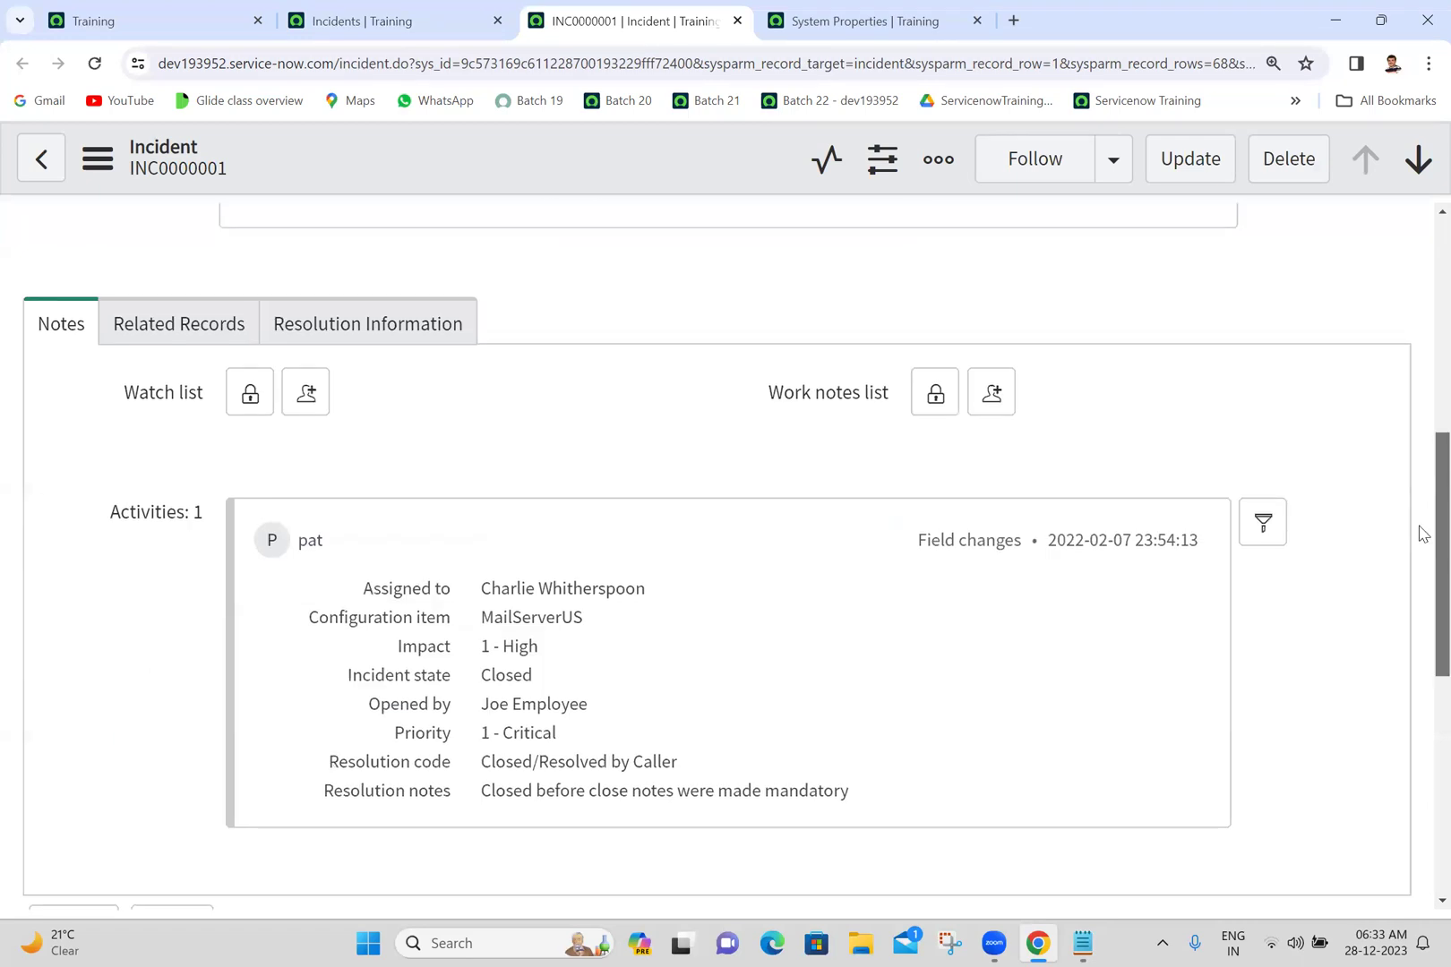
pyautogui.moveTo(1420, 740); pyautogui.dragTo(1423, 305)
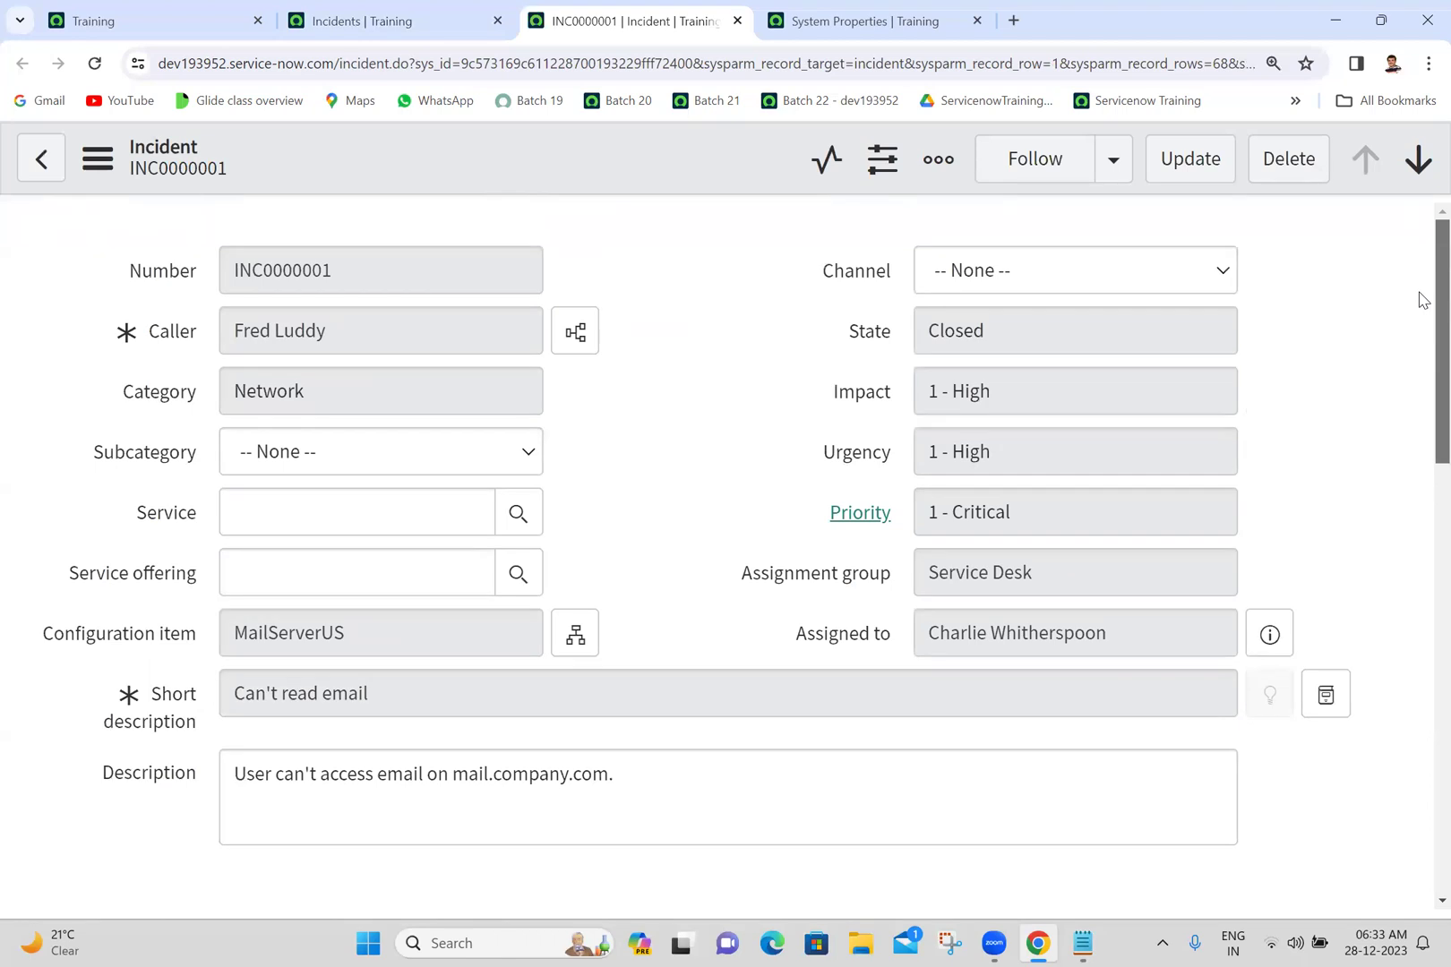
pyautogui.scroll(-7, 781, 246)
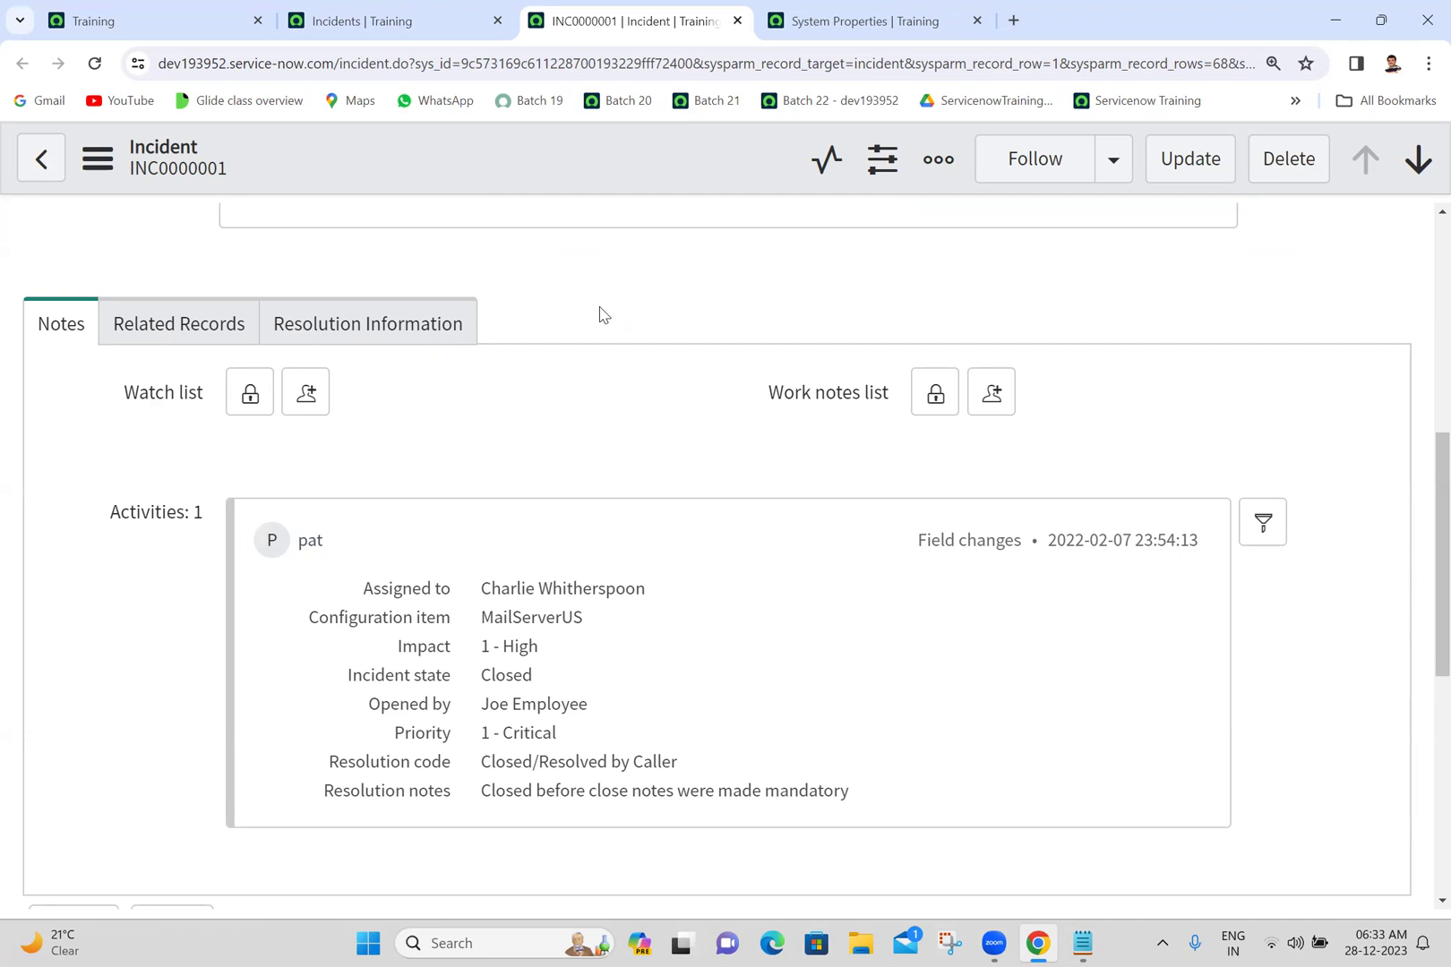
pyautogui.click(221, 11)
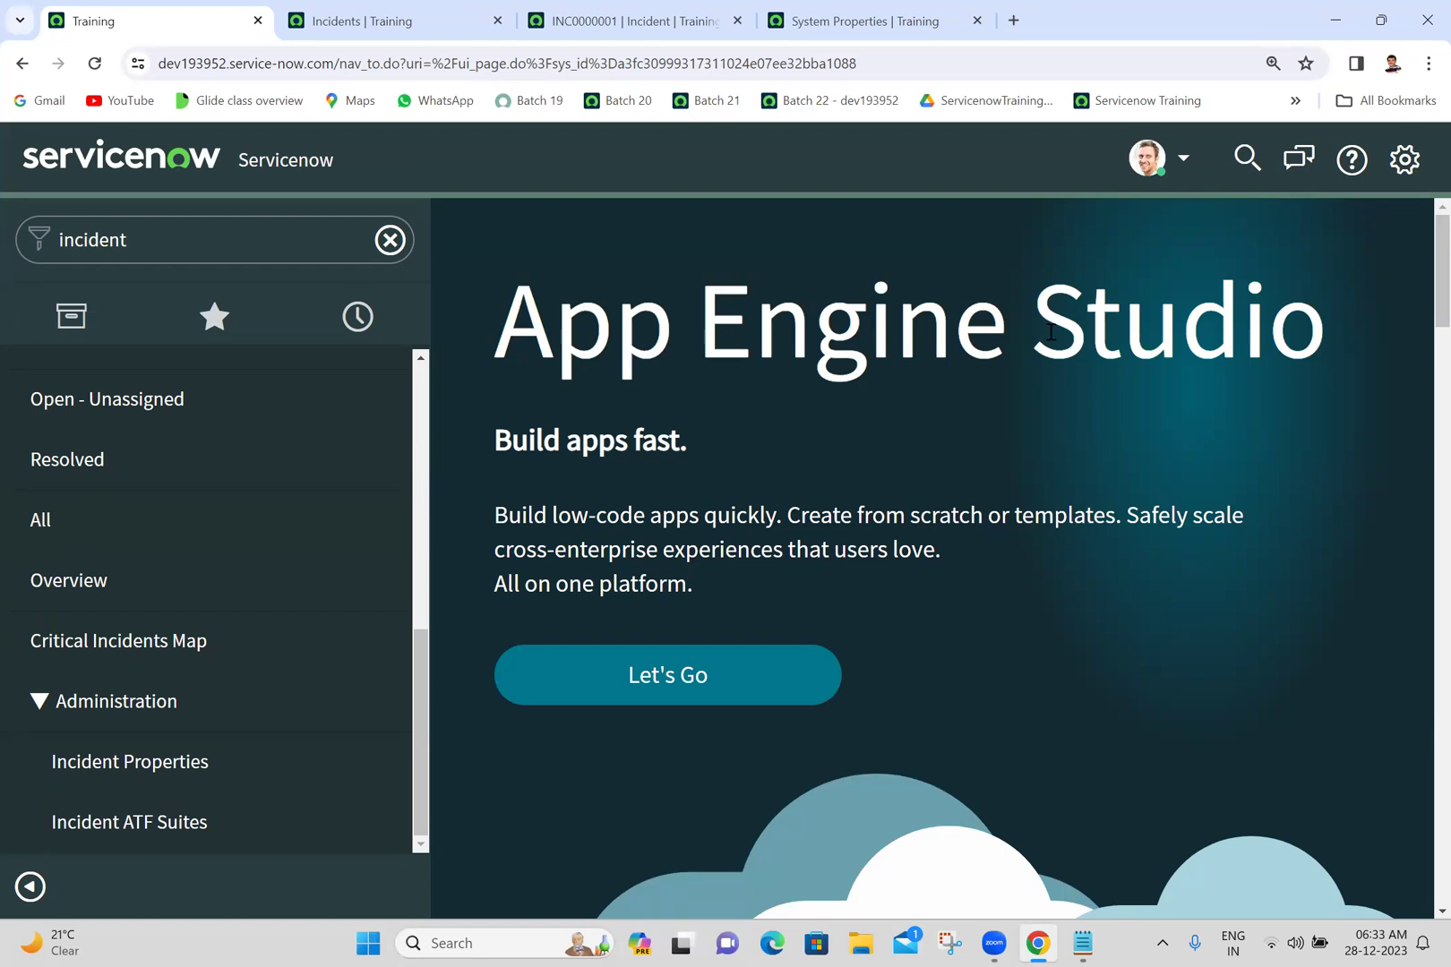
# - Switch the Training tab to the UI15 interface from System Settings
pyautogui.click(1400, 166)
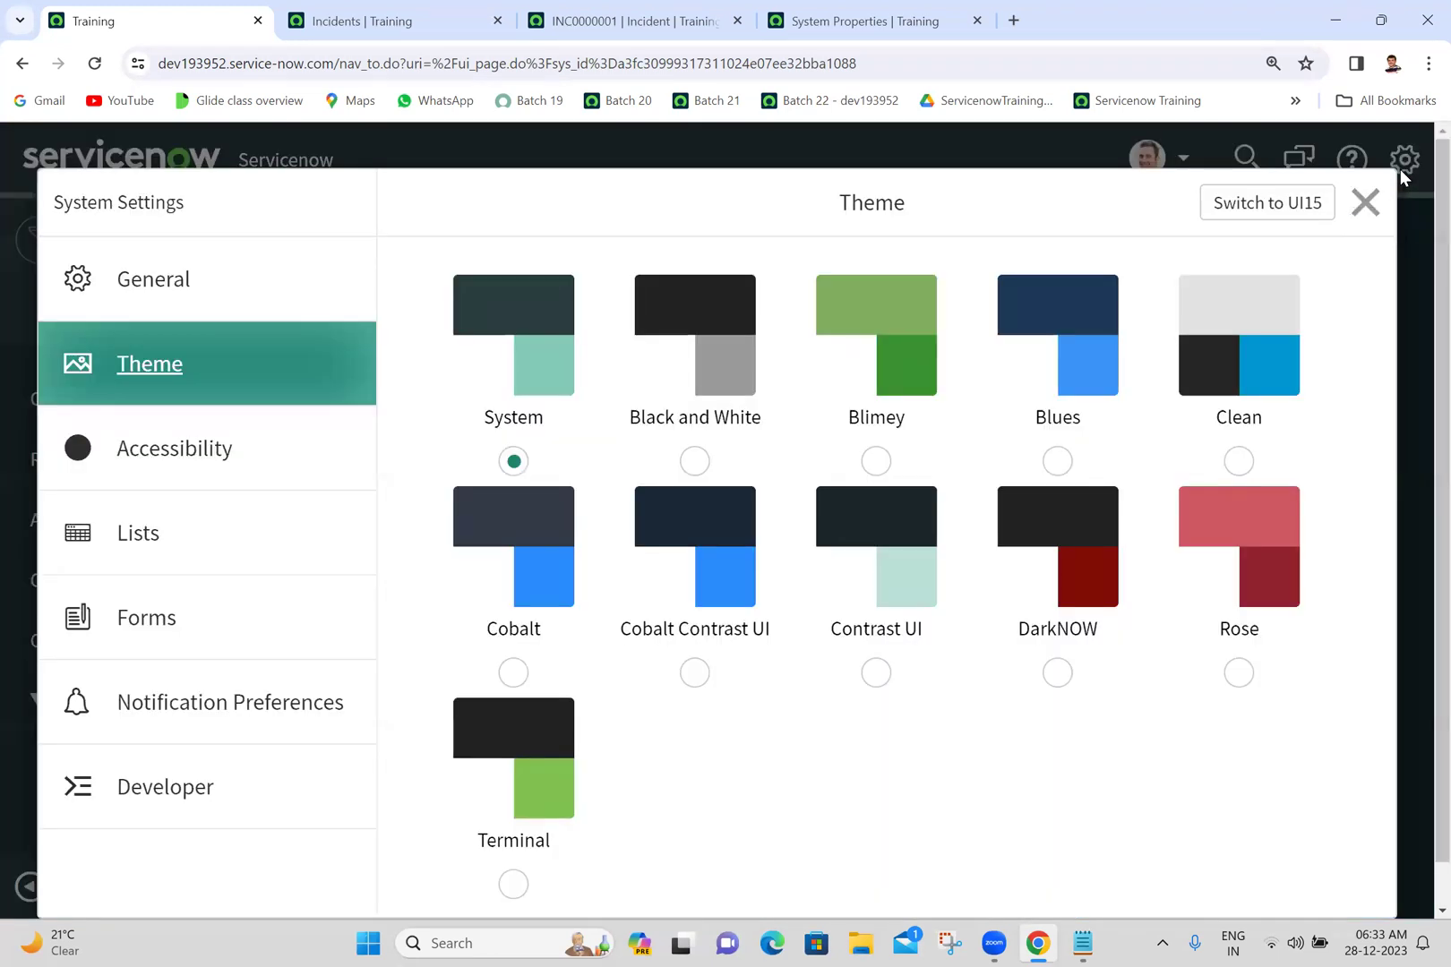
pyautogui.click(1275, 211)
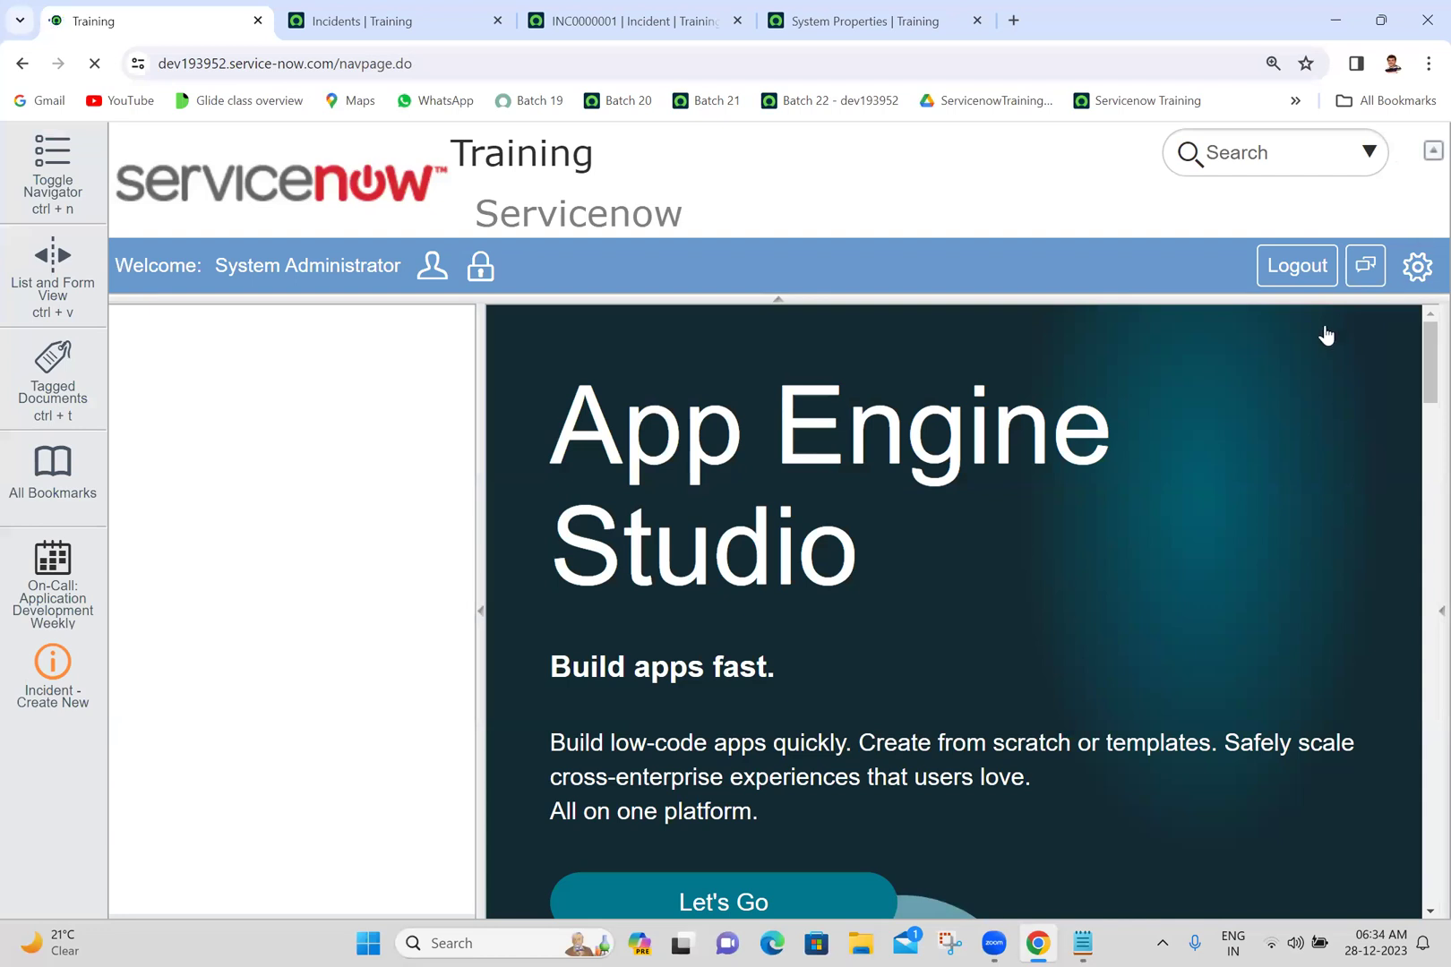
# - Filter the navigator by 'i' and bring up the Incidents list of 68 incidents sorted by number
pyautogui.click(1416, 269)
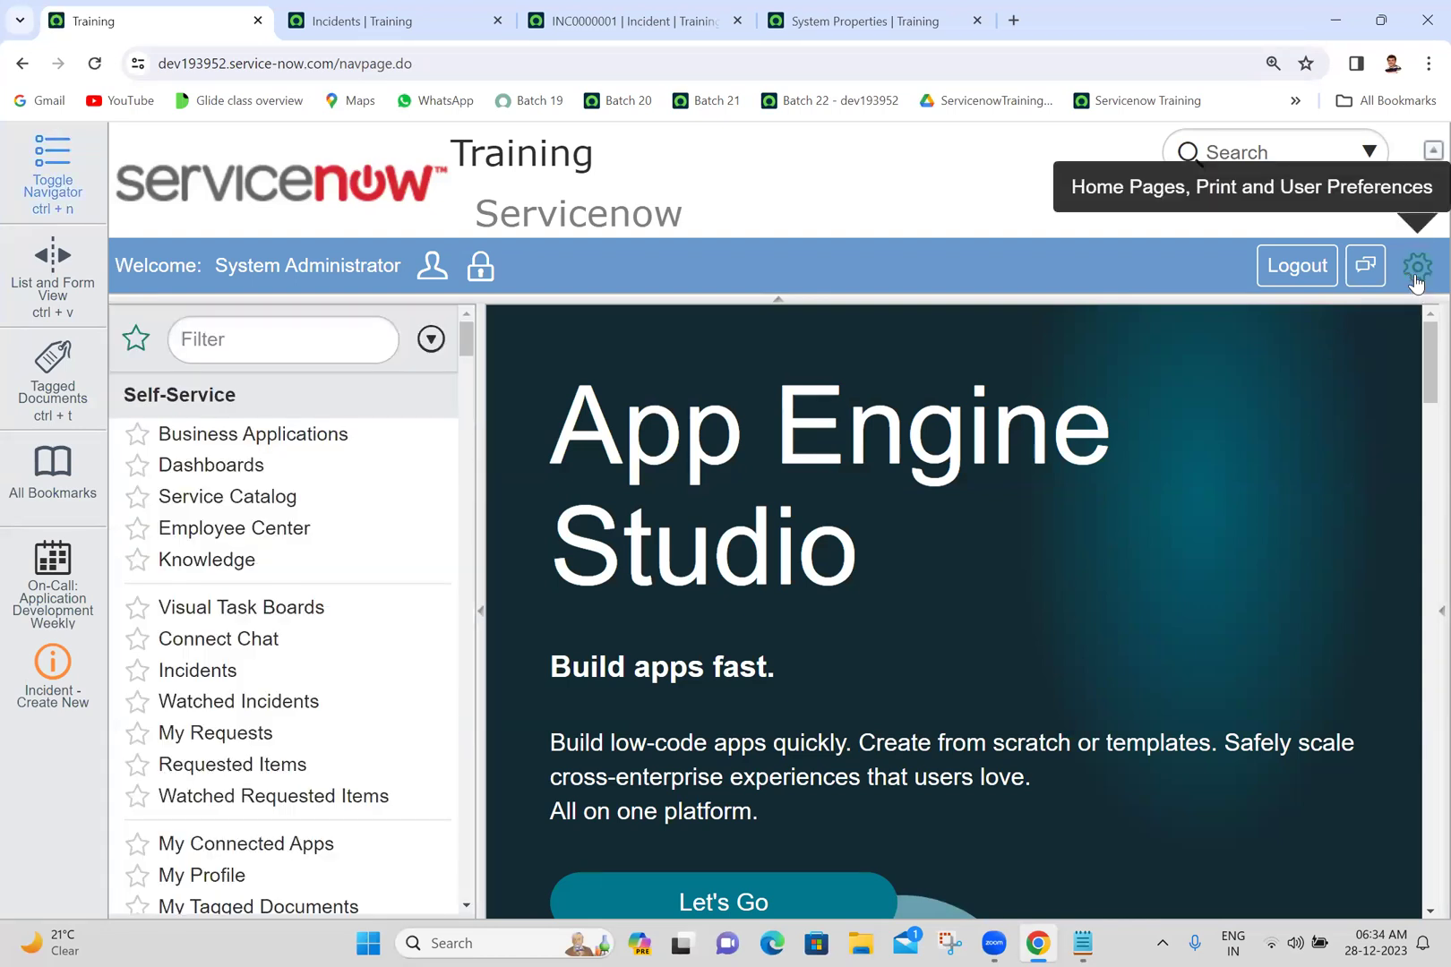
pyautogui.click(1416, 269)
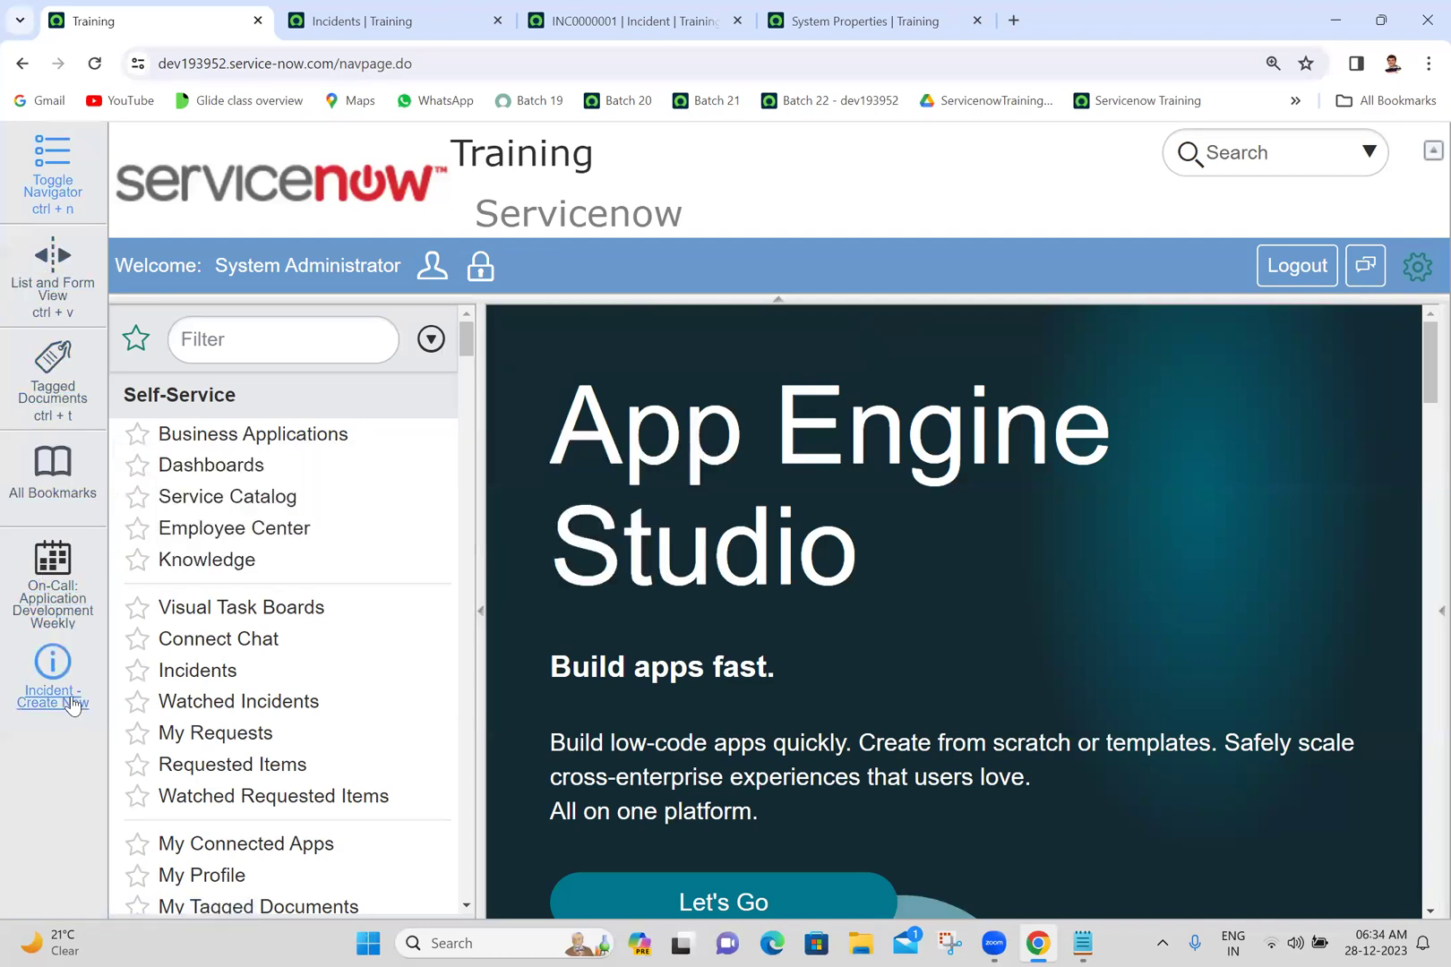
pyautogui.moveTo(22, 707)
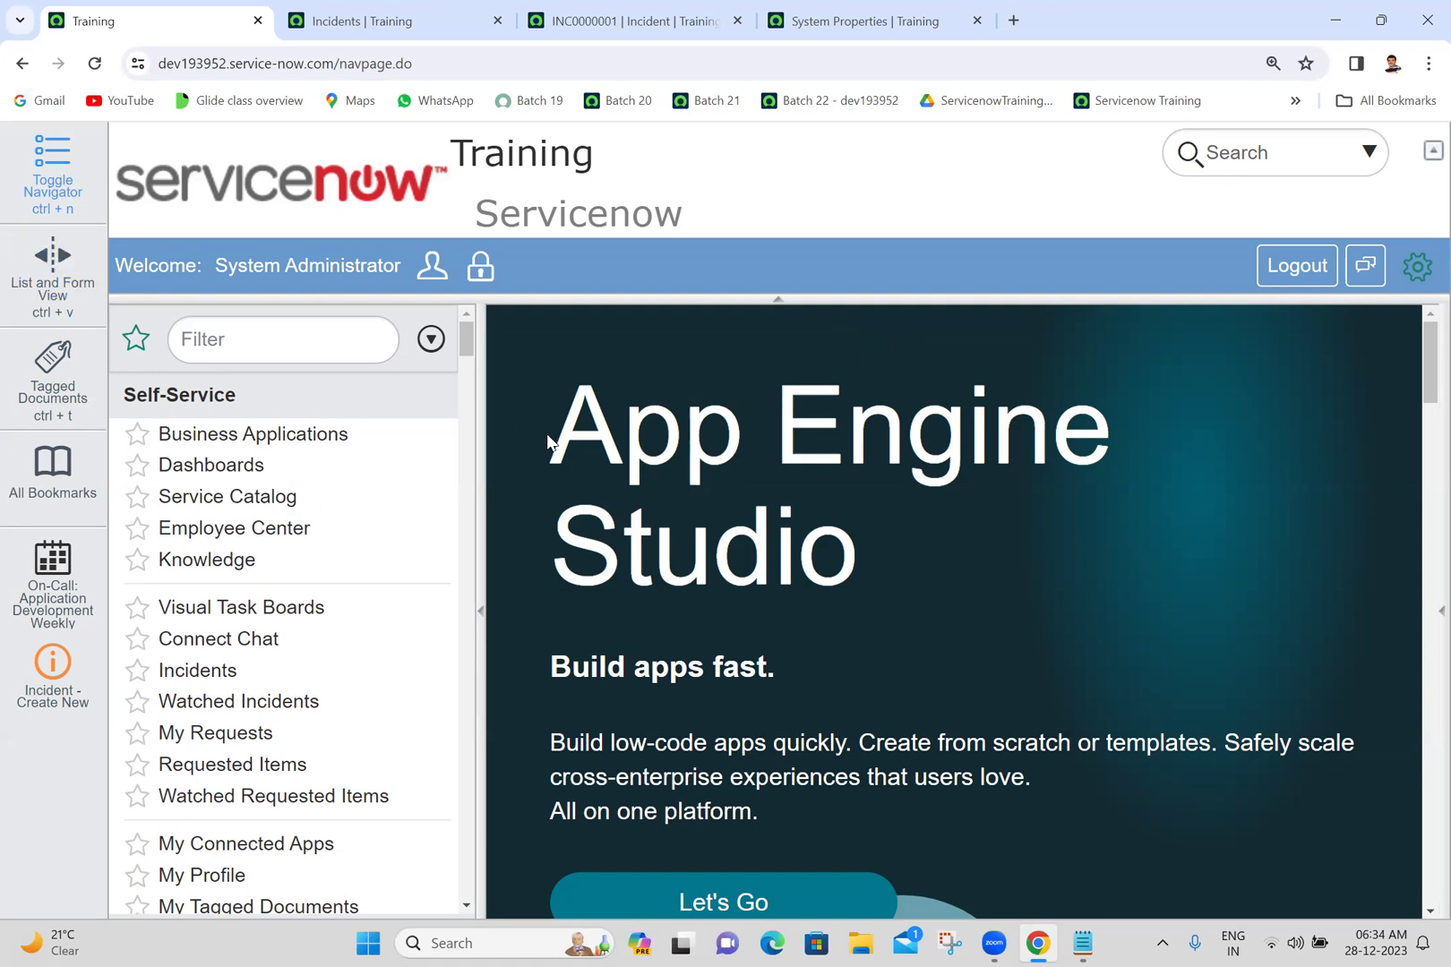
pyautogui.click(298, 349)
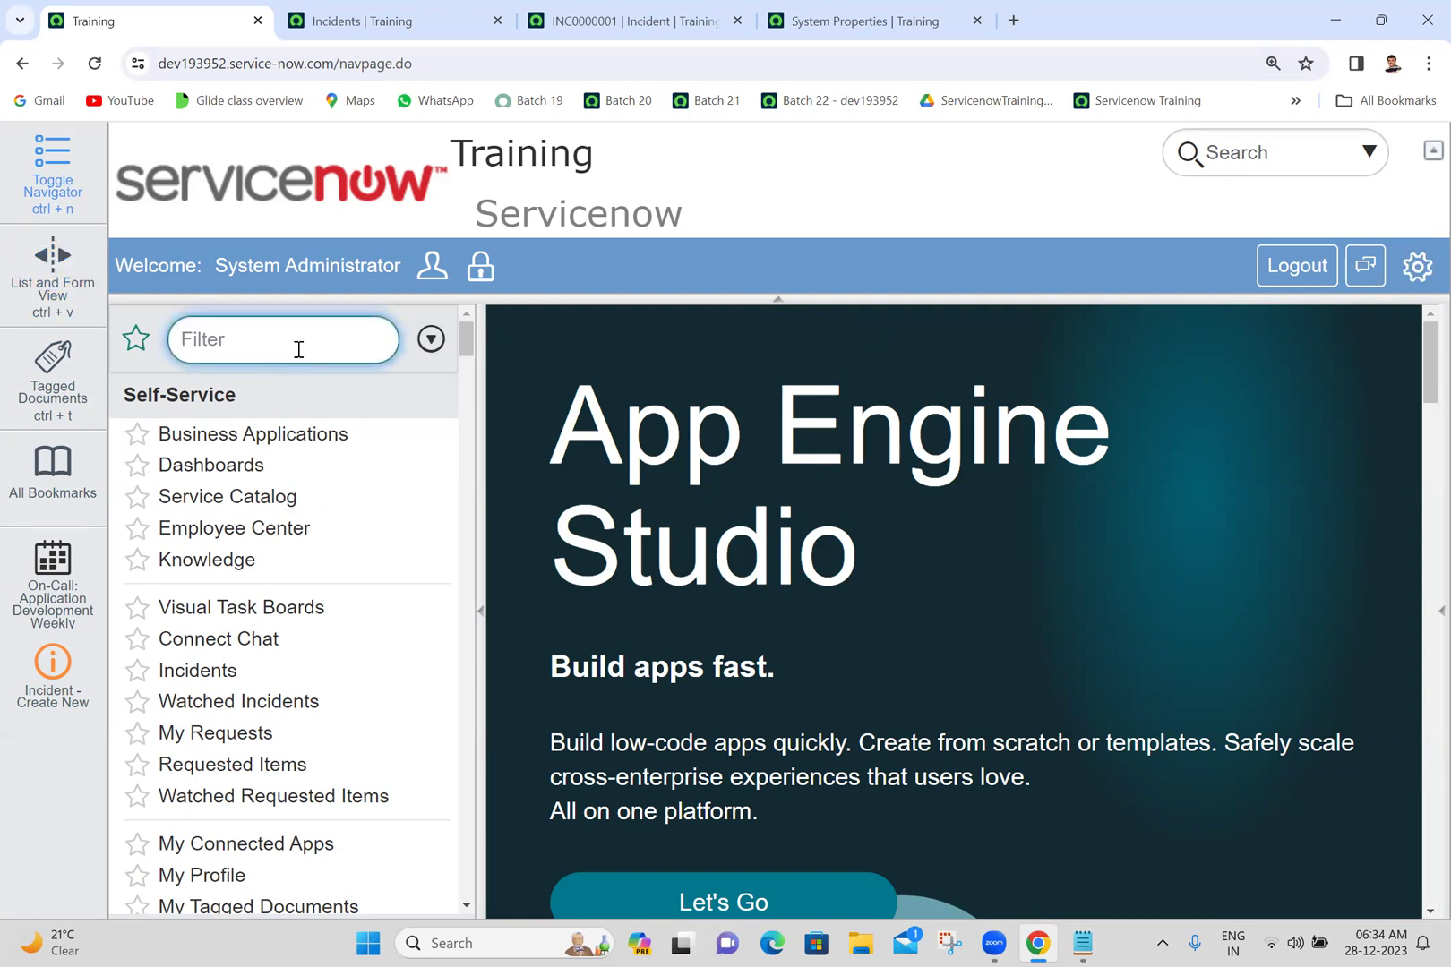
pyautogui.write('i')
pyautogui.click(371, 10)
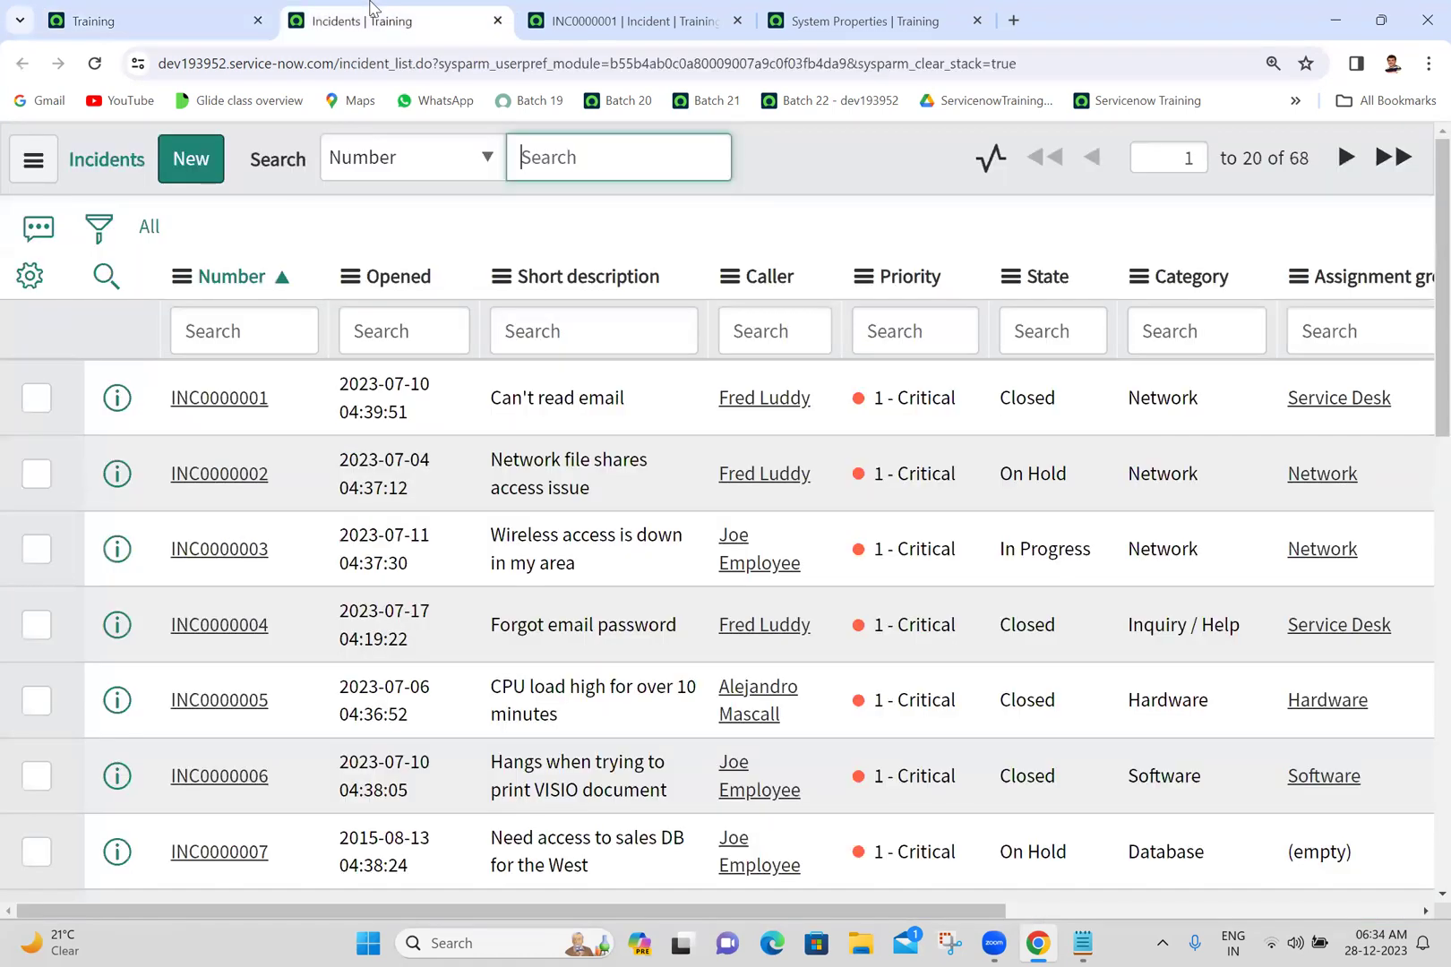
# - Reload the Incidents list and the INC0000001 incident form
pyautogui.click(94, 64)
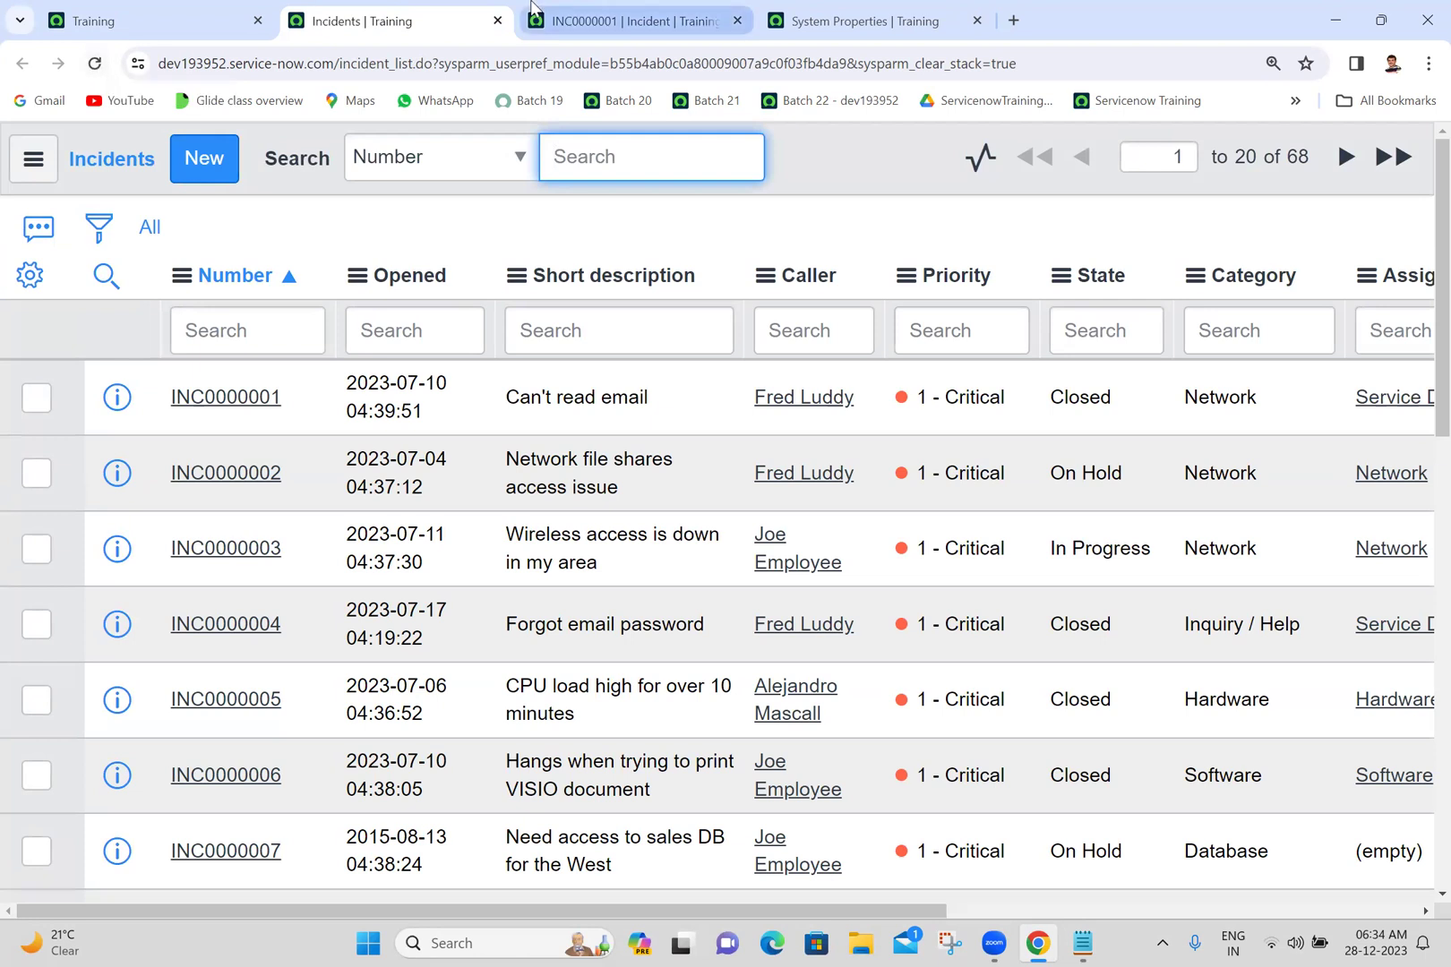
pyautogui.hotkey('ctrl', 'Tab')
pyautogui.click(102, 79)
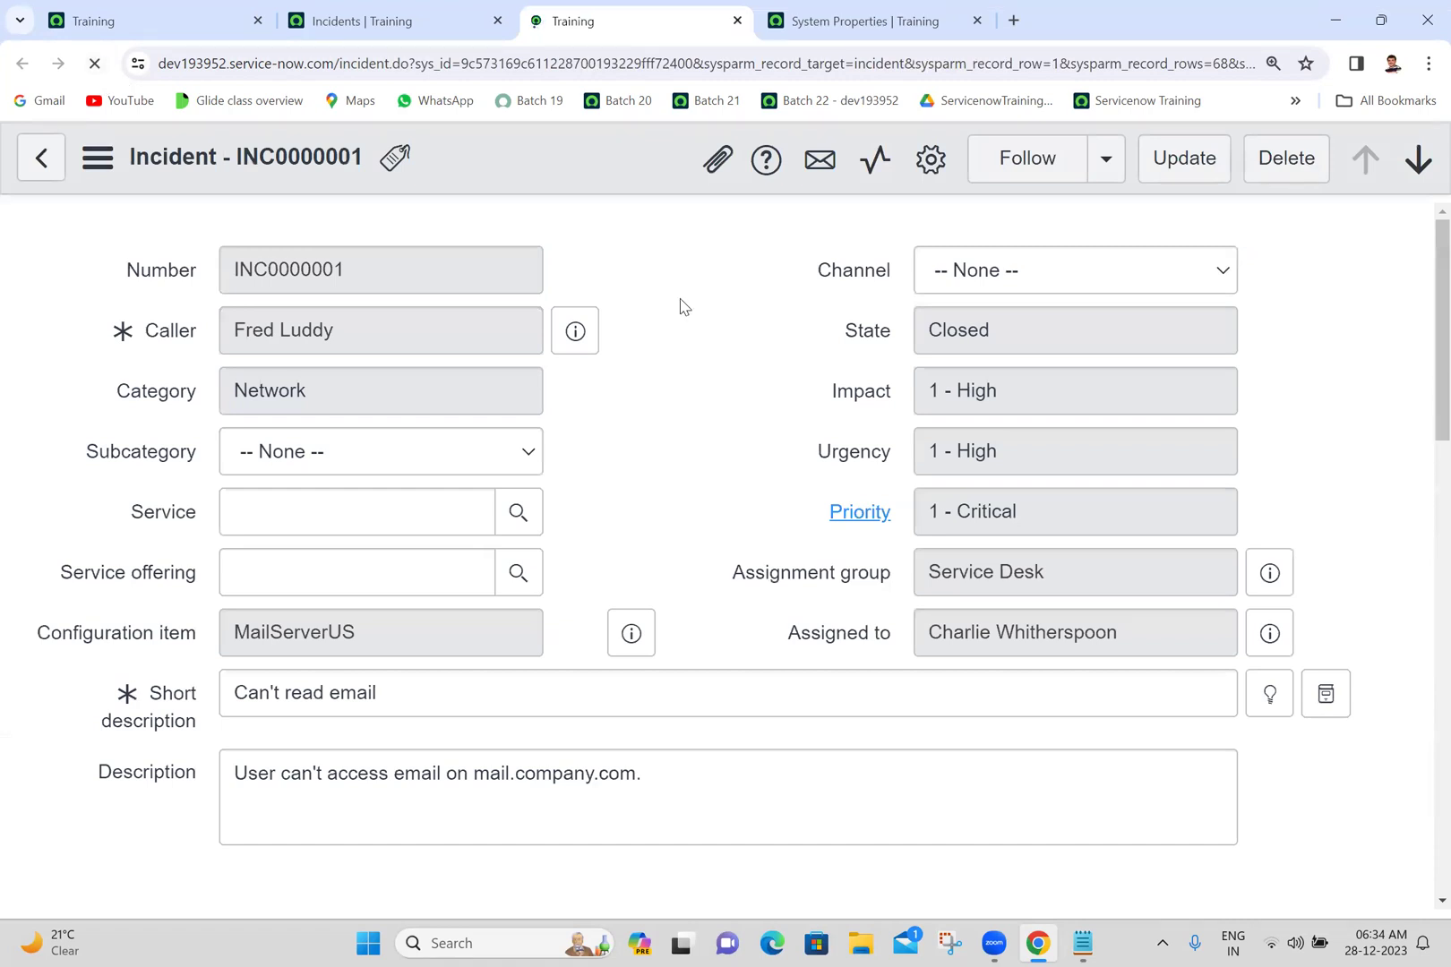
pyautogui.scroll(-15, 1422, 421)
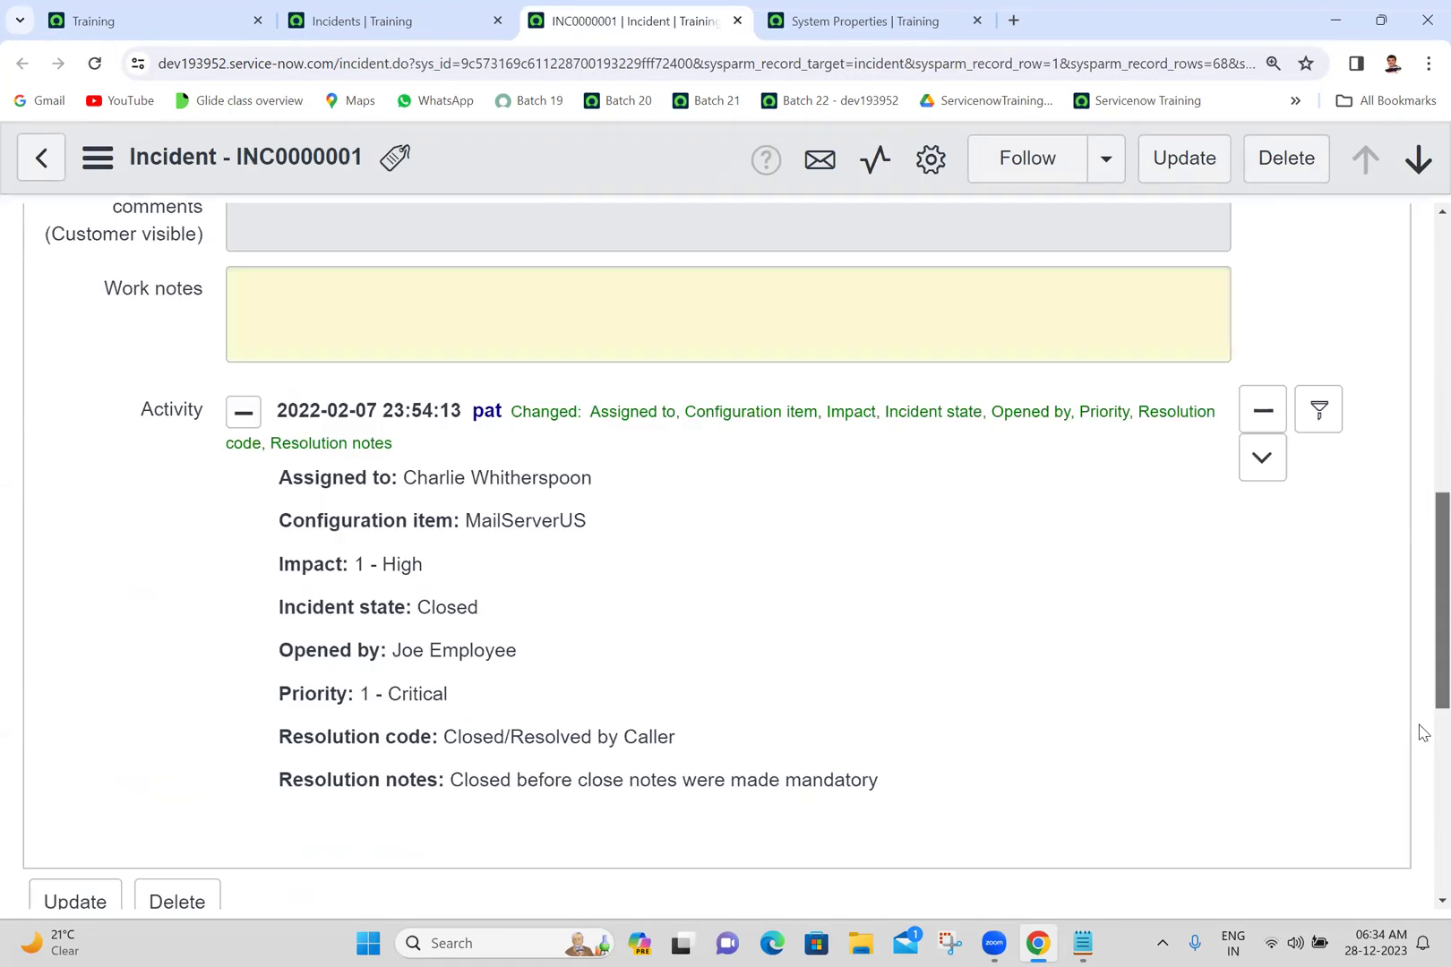
pyautogui.scroll(15, 1425, 735)
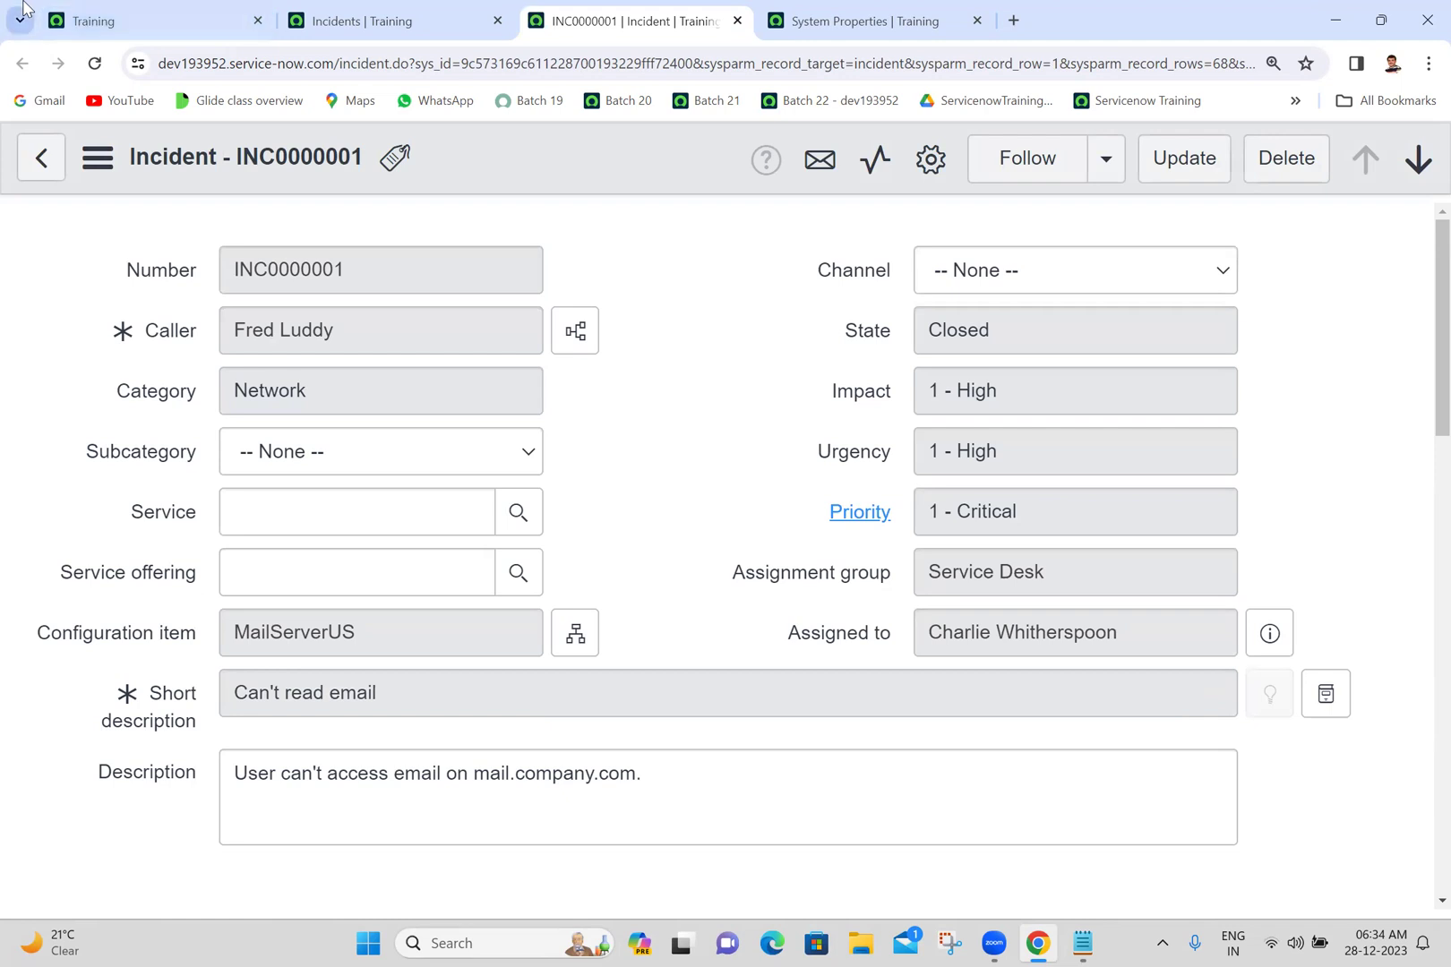
# - Switch the Training home page to the UI16 interface via System Settings
pyautogui.click(20, 19)
pyautogui.click(146, 18)
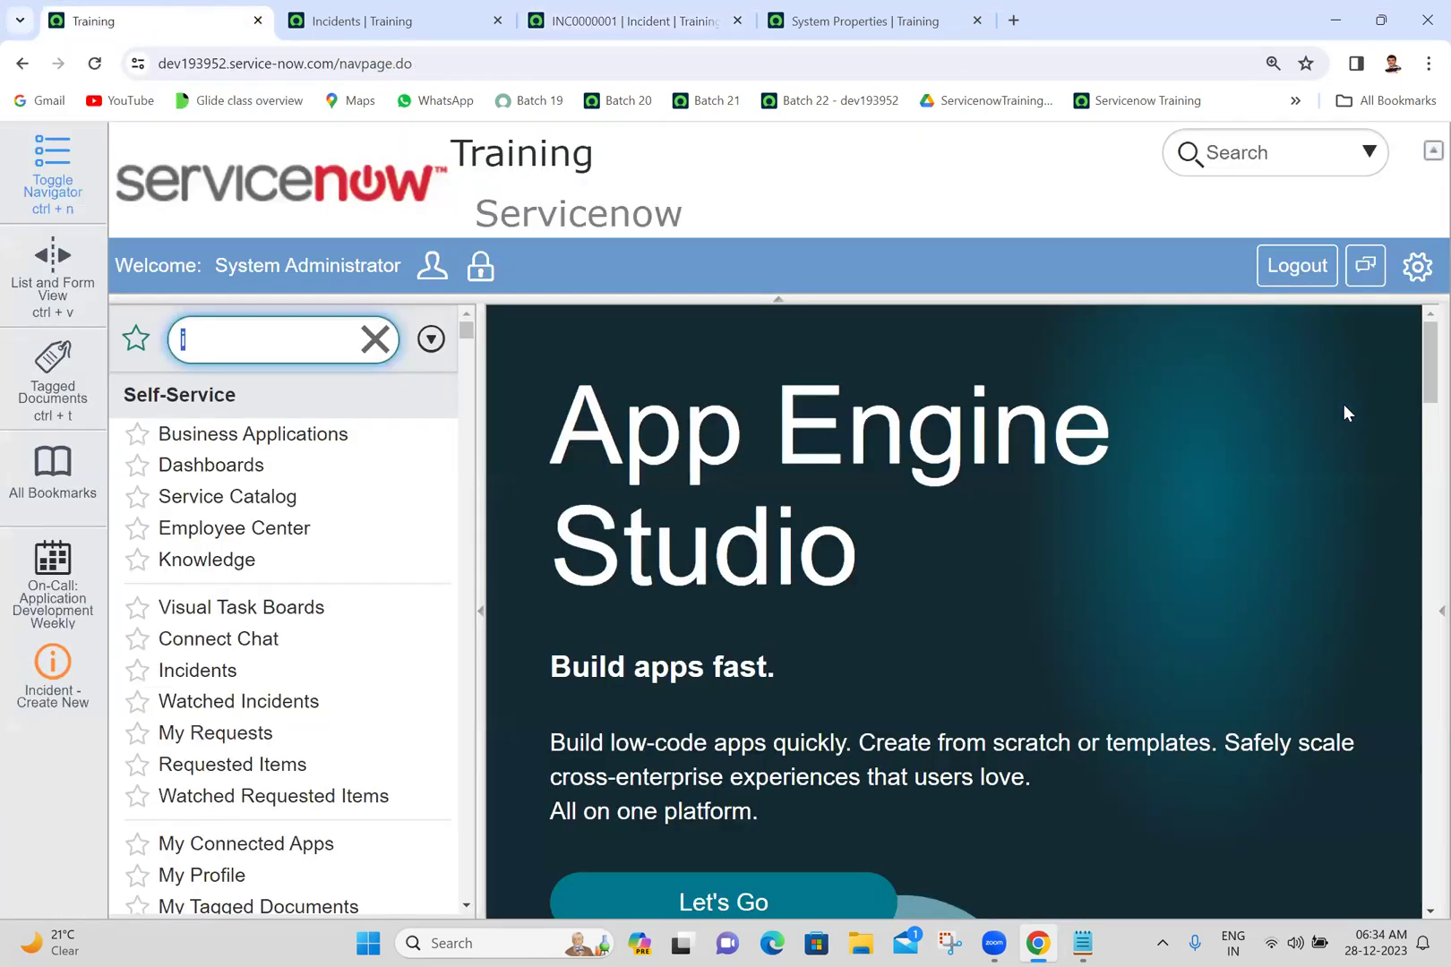
pyautogui.click(1415, 272)
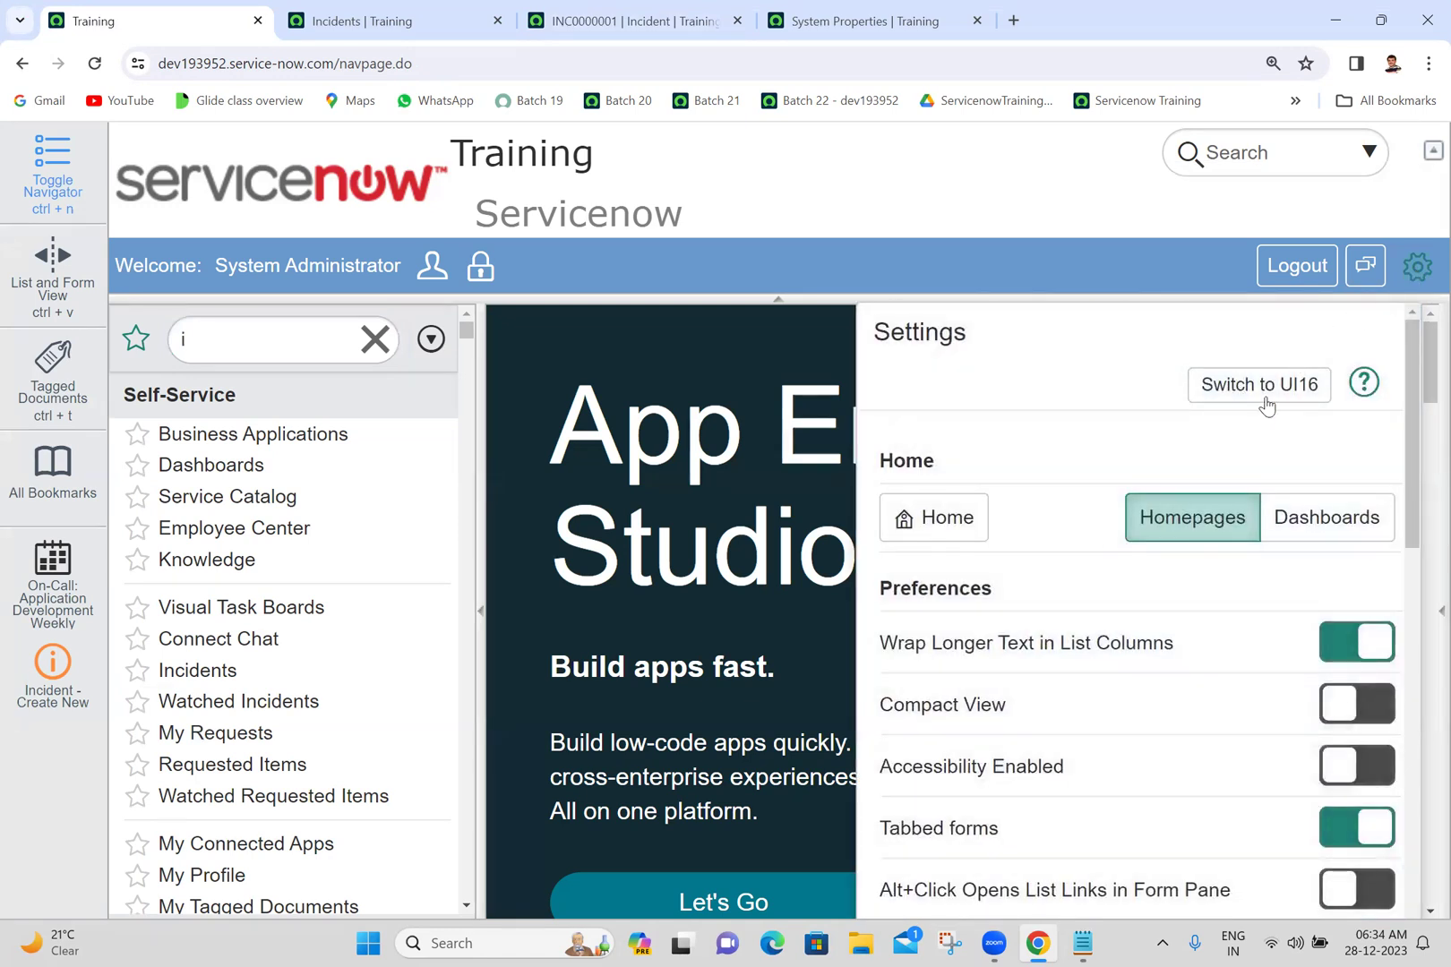
pyautogui.click(1269, 387)
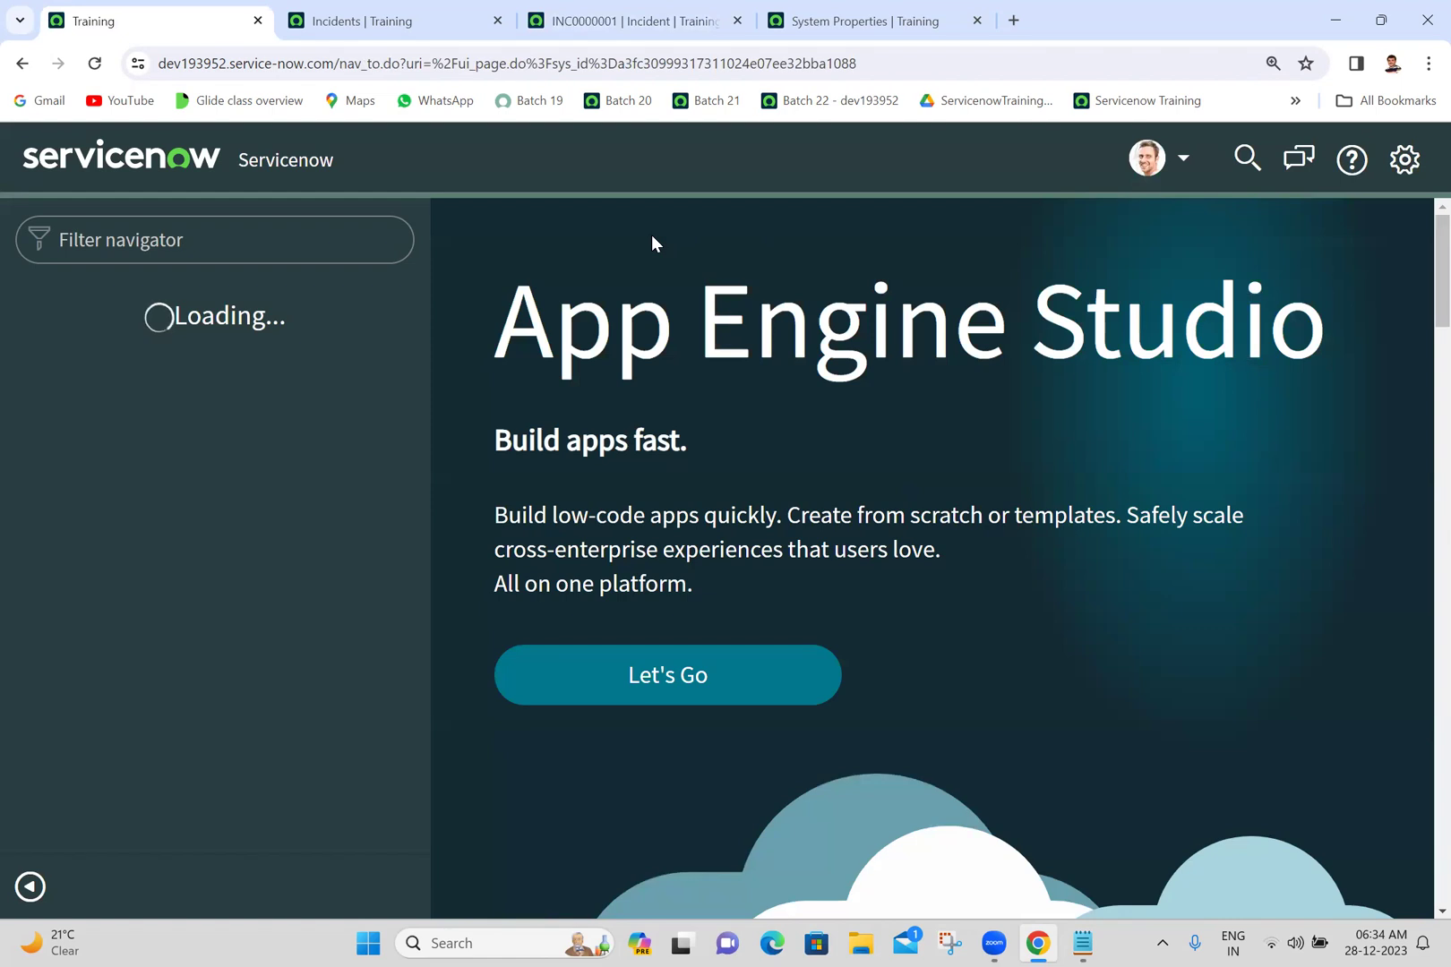
# - Close the Incidents list and INC0000001 tabs, leaving System Properties in front
pyautogui.click(448, 20)
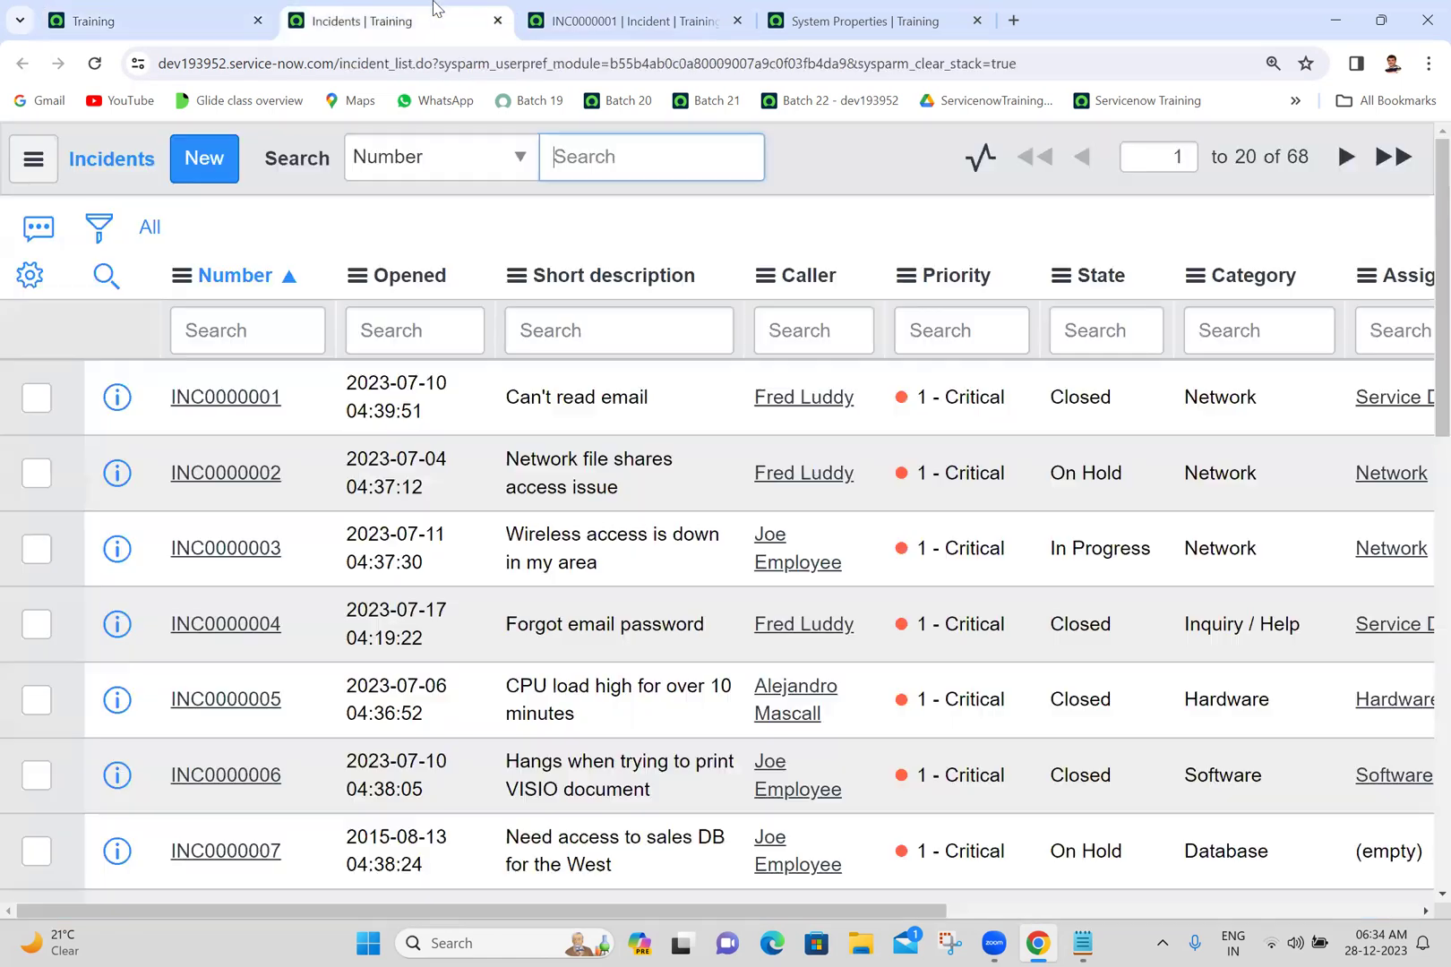
pyautogui.click(498, 20)
pyautogui.click(498, 20)
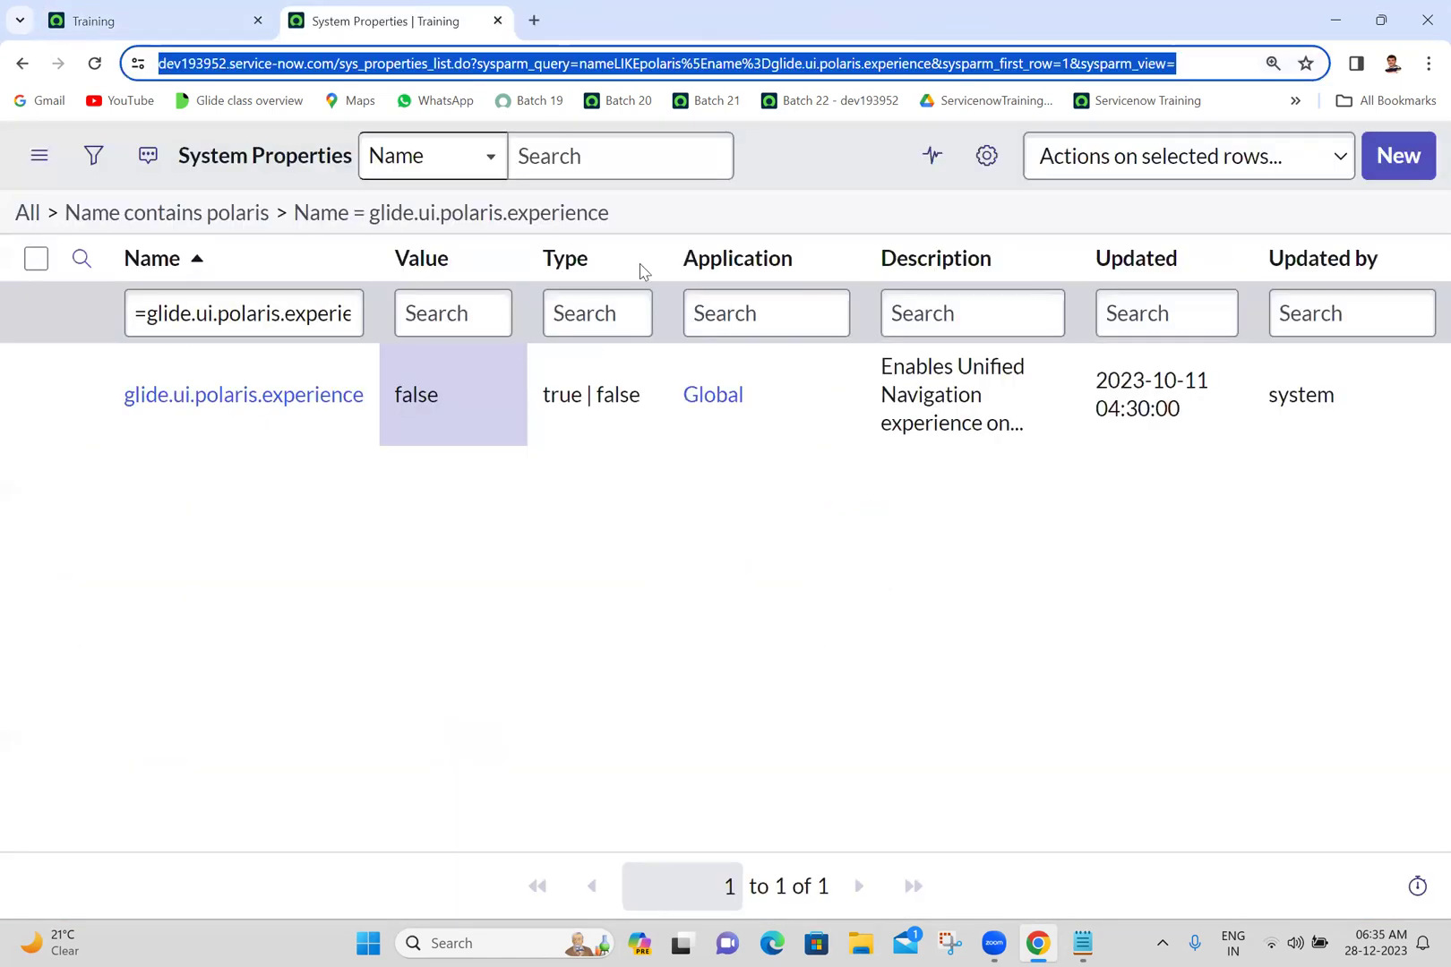
# - Set the glide.ui.polaris.experience Value to true and save it
pyautogui.doubleClick(476, 399)
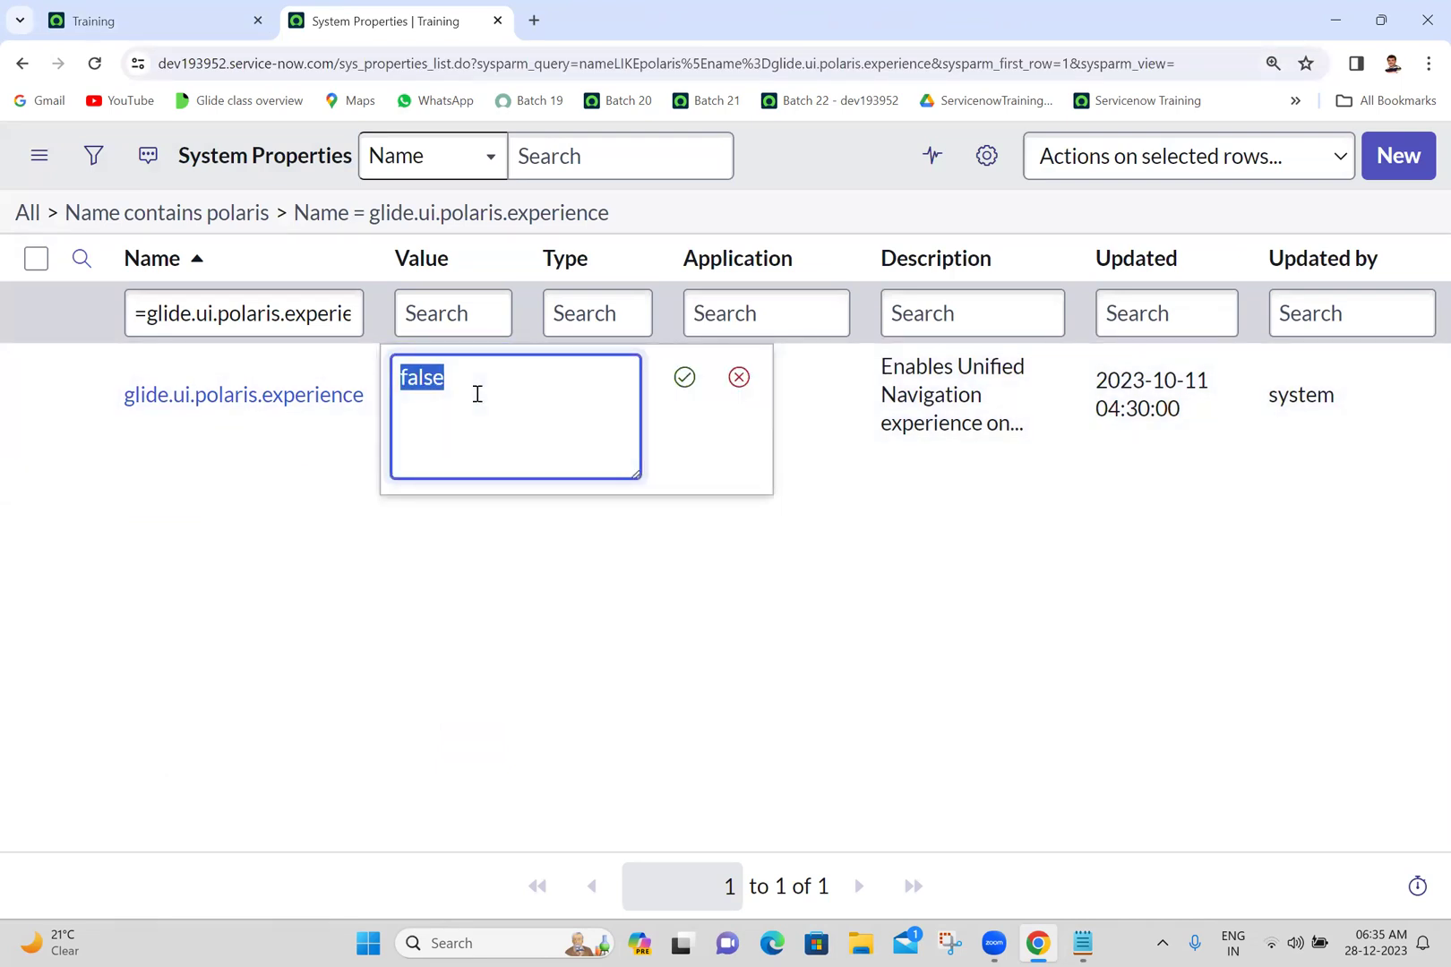
pyautogui.write('true')
pyautogui.click(685, 377)
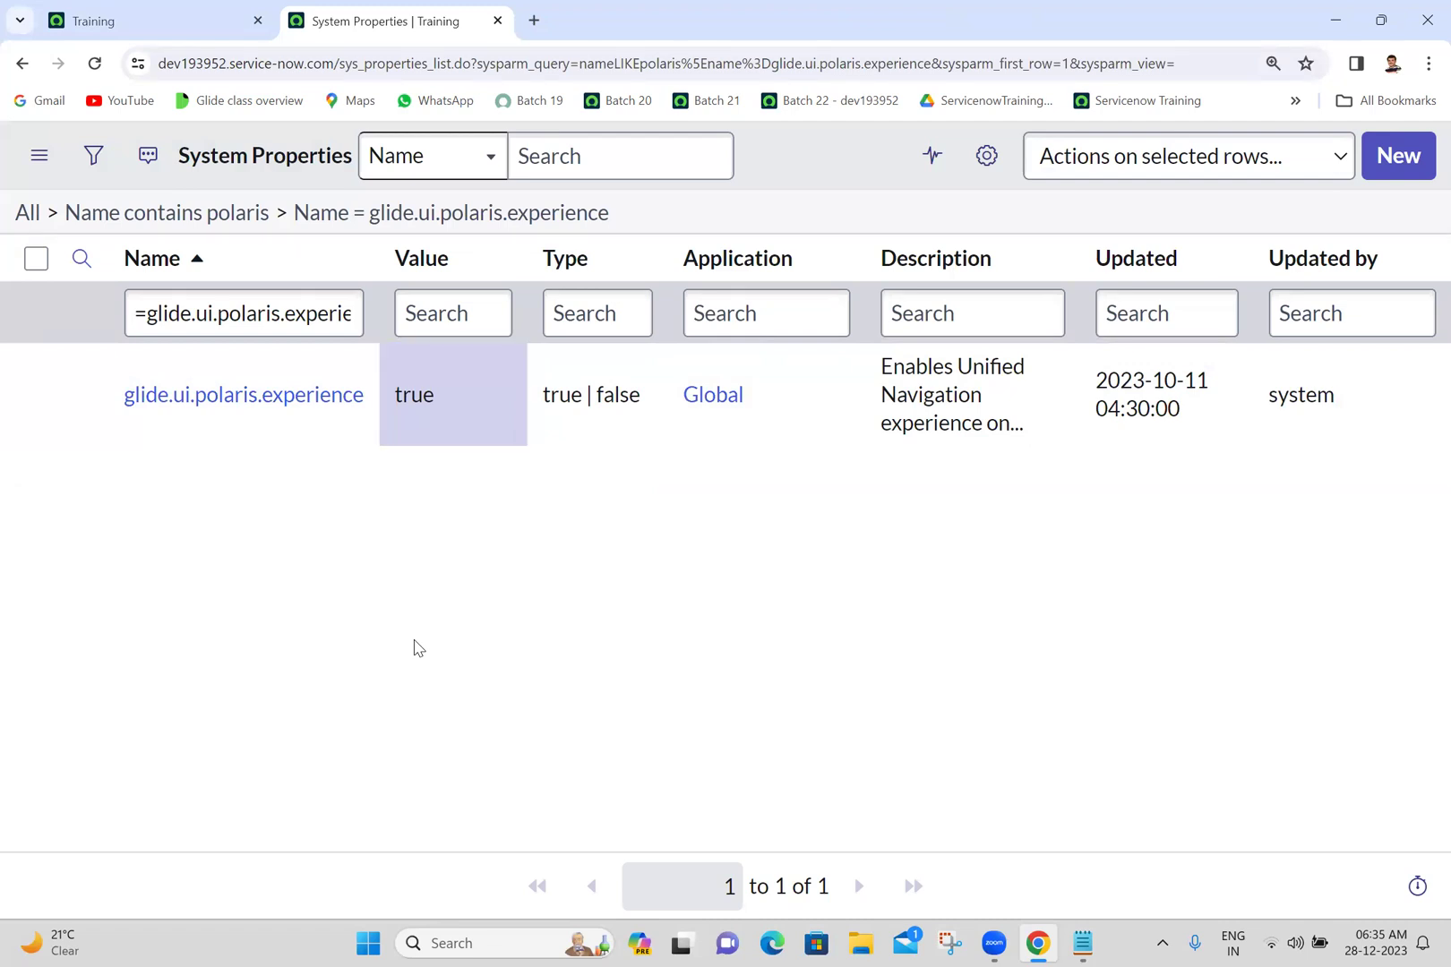
# - Reload the Training tab at the instance root URL so it shows the Next Experience interface
pyautogui.click(96, 10)
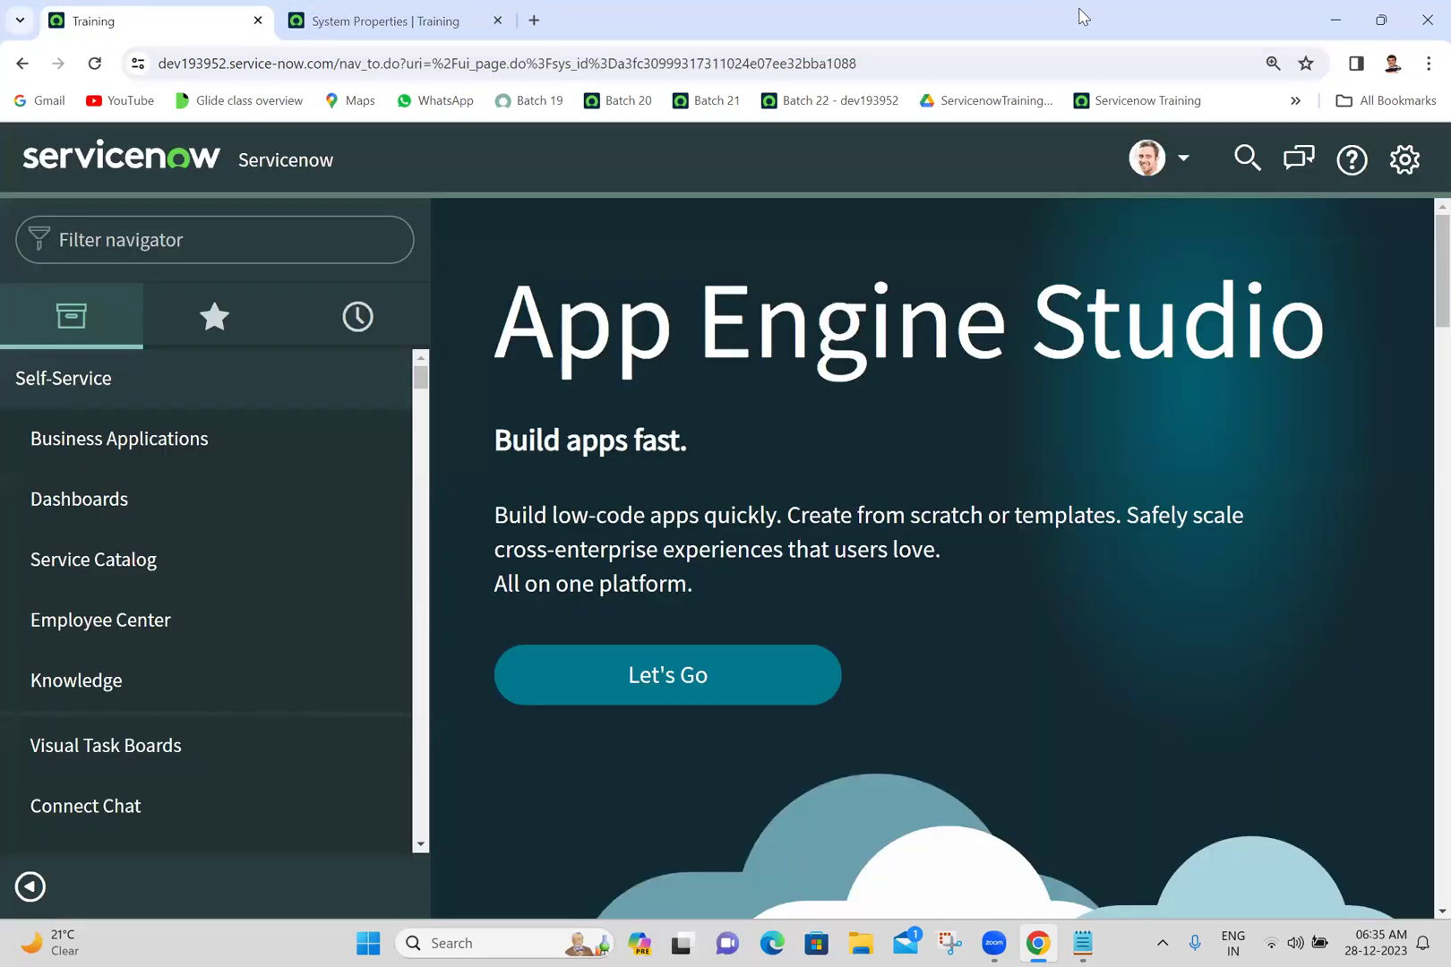
pyautogui.click(980, 70)
pyautogui.click(980, 70)
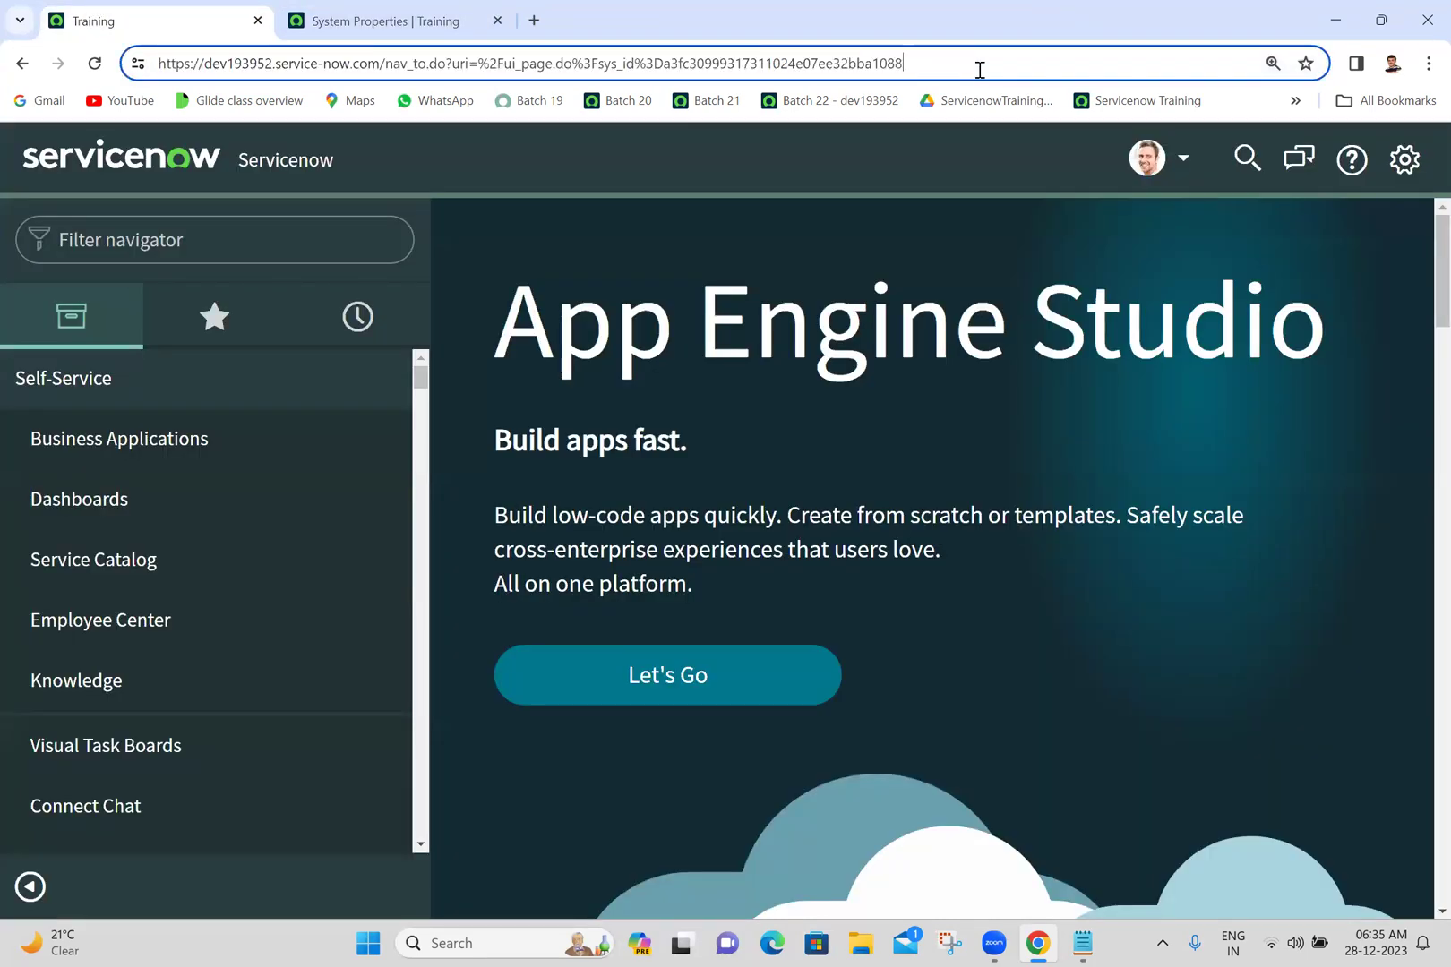
pyautogui.press('BackSpace')
pyautogui.press('BackSpace')
pyautogui.press('BackSpace')
pyautogui.press('BackSpace')
pyautogui.press('BackSpace')
pyautogui.press('BackSpace')
pyautogui.press('BackSpace')
pyautogui.press('BackSpace')
pyautogui.press('BackSpace')
pyautogui.press('BackSpace')
pyautogui.press('BackSpace')
pyautogui.press('BackSpace')
pyautogui.press('BackSpace')
pyautogui.press('BackSpace')
pyautogui.press('BackSpace')
pyautogui.press('BackSpace')
pyautogui.press('BackSpace')
pyautogui.press('BackSpace')
pyautogui.press('BackSpace')
pyautogui.press('BackSpace')
pyautogui.press('BackSpace')
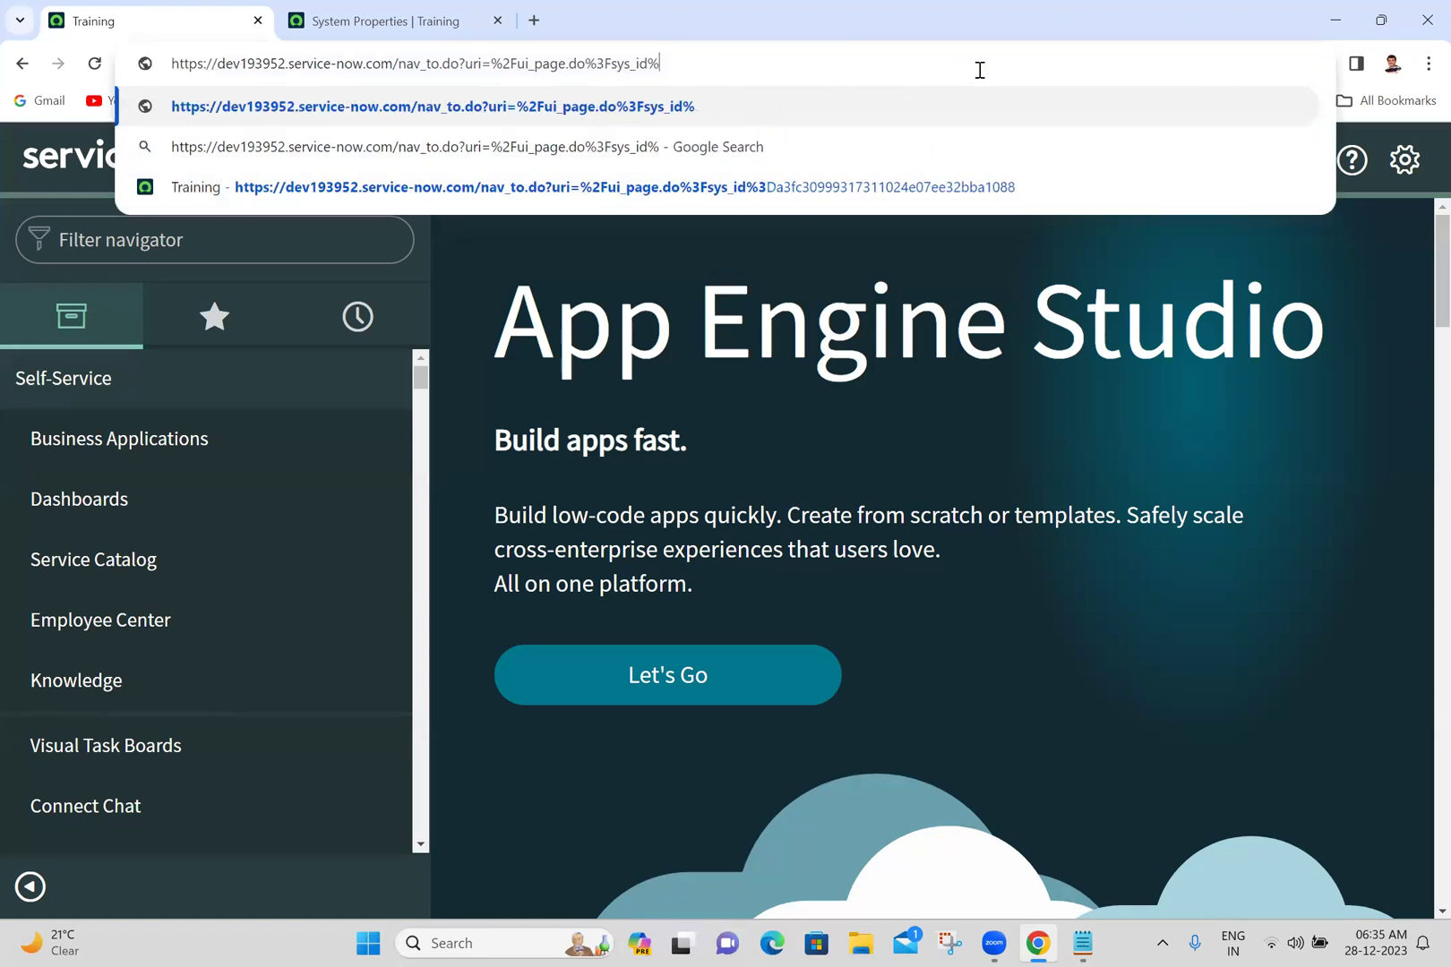
pyautogui.press('BackSpace')
pyautogui.press('BackSpace')
pyautogui.press('BackSpace')
pyautogui.press('BackSpace')
pyautogui.press('BackSpace')
pyautogui.press('BackSpace')
pyautogui.press('BackSpace')
pyautogui.press('BackSpace')
pyautogui.press('BackSpace')
pyautogui.press('BackSpace')
pyautogui.press('BackSpace')
pyautogui.press('BackSpace')
pyautogui.press('BackSpace')
pyautogui.press('BackSpace')
pyautogui.press('BackSpace')
pyautogui.press('BackSpace')
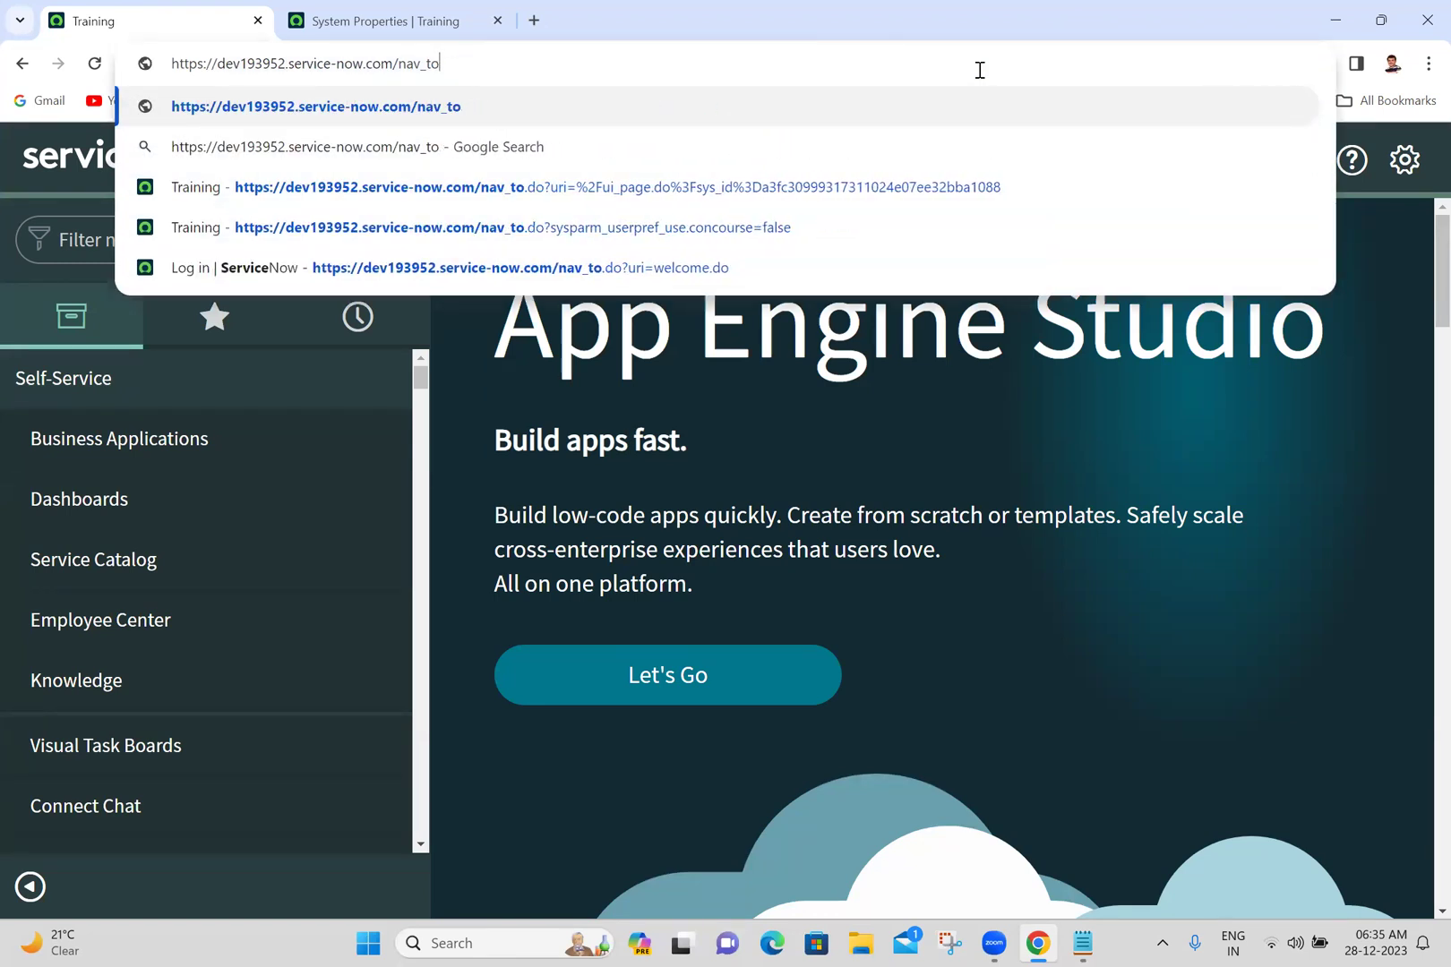
pyautogui.press('BackSpace')
pyautogui.press('BackSpace')
pyautogui.press('BackSpace')
pyautogui.press('BackSpace')
pyautogui.press('BackSpace')
pyautogui.press('BackSpace')
pyautogui.press('Return')
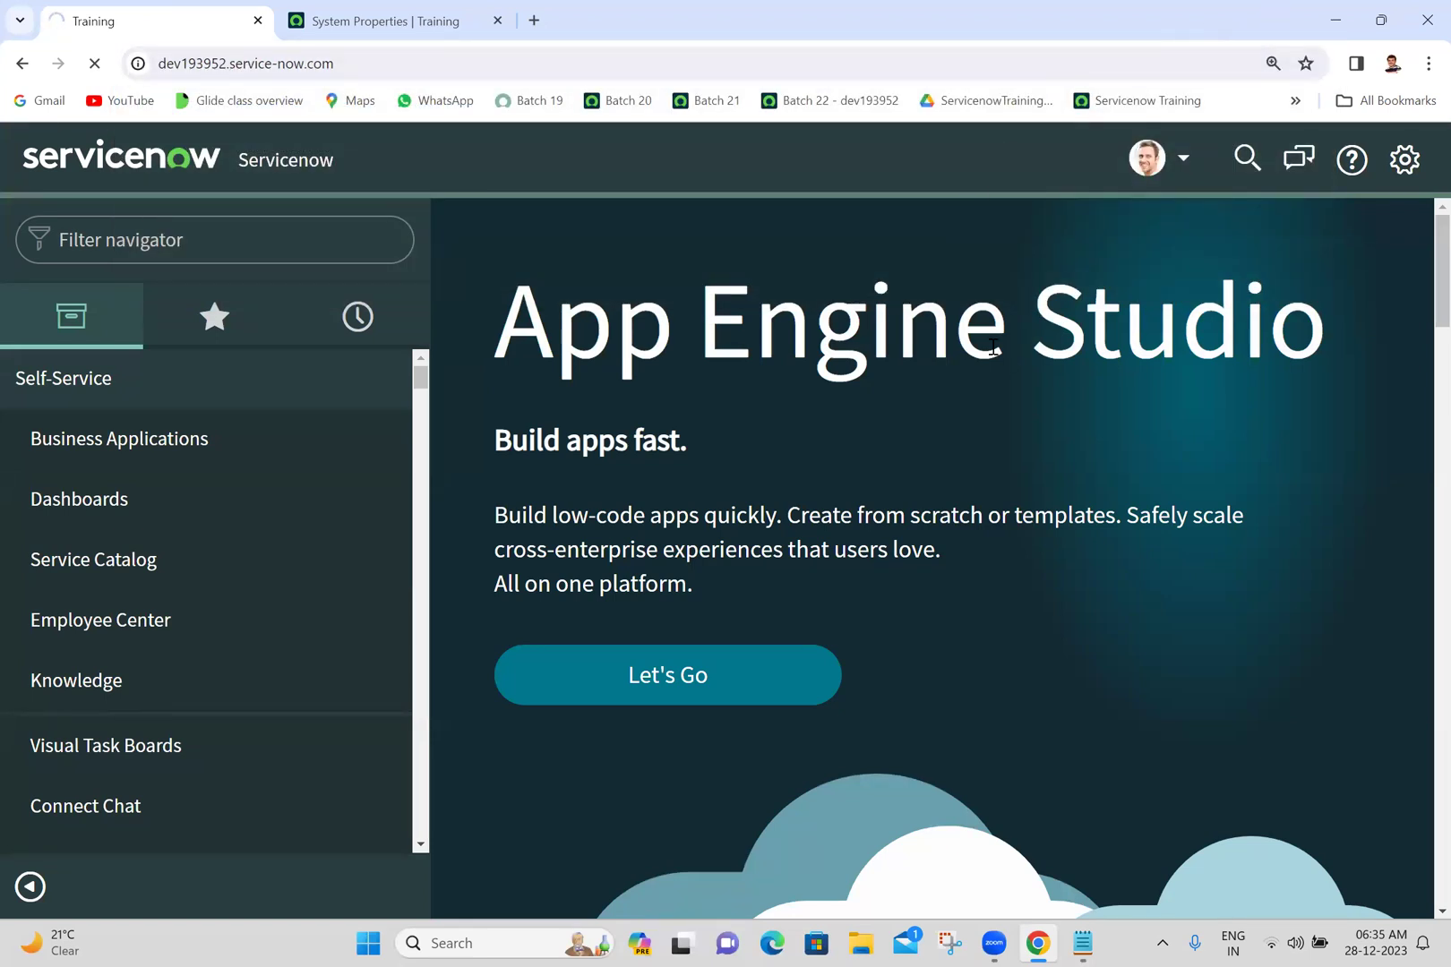
pyautogui.click(977, 333)
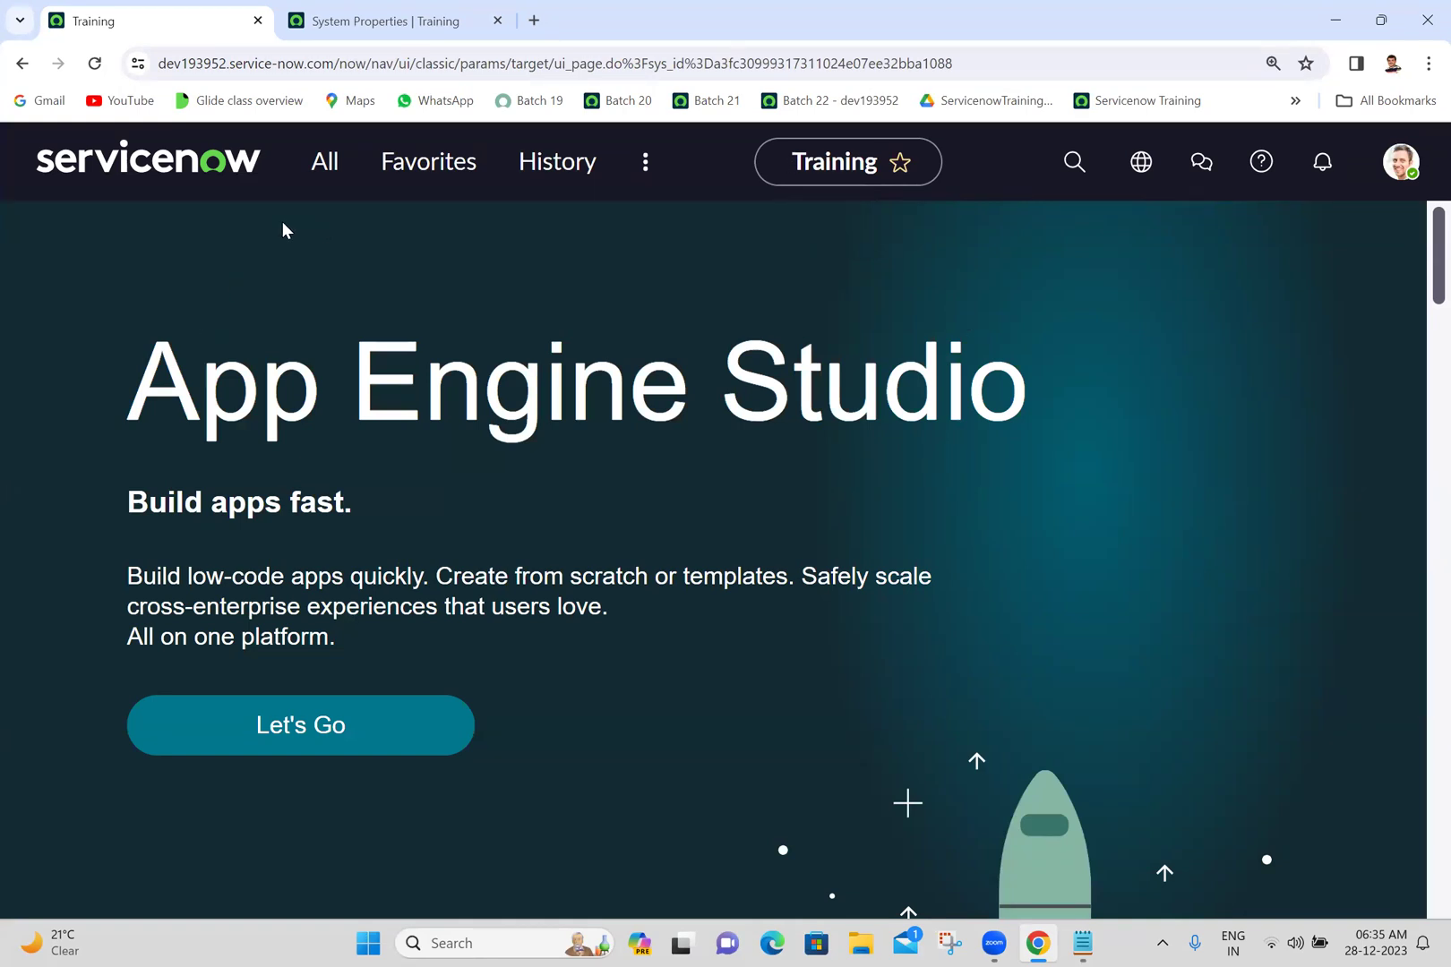
# - Confirm glide.ui.polaris.experience is true, check the Batch 22 notes, and close the System Properties tab
pyautogui.click(420, 20)
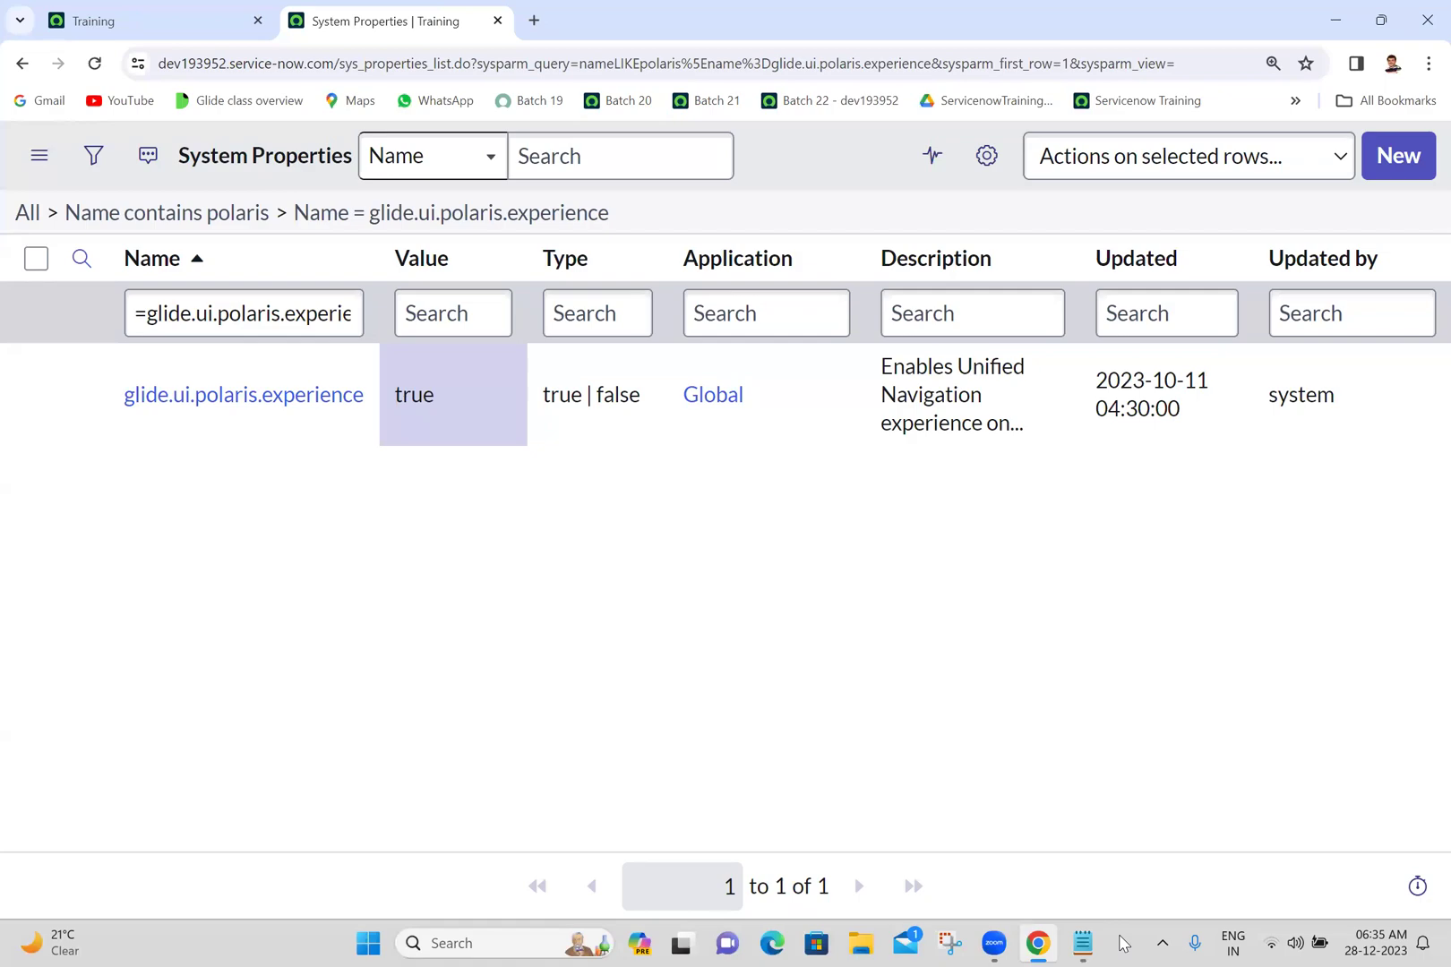
pyautogui.click(1079, 944)
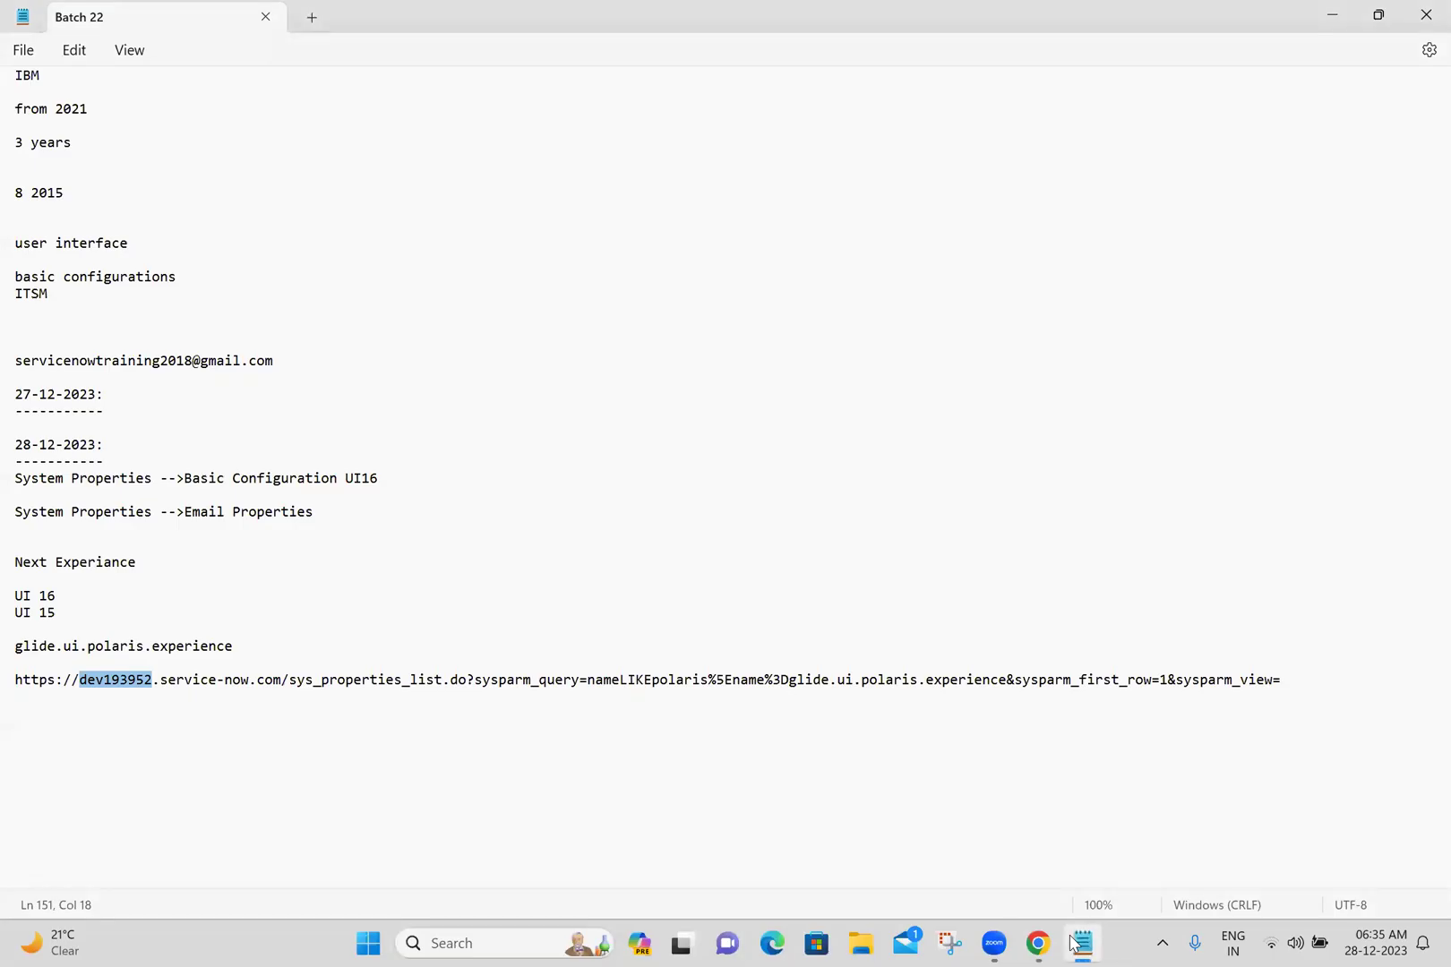
pyautogui.click(1079, 944)
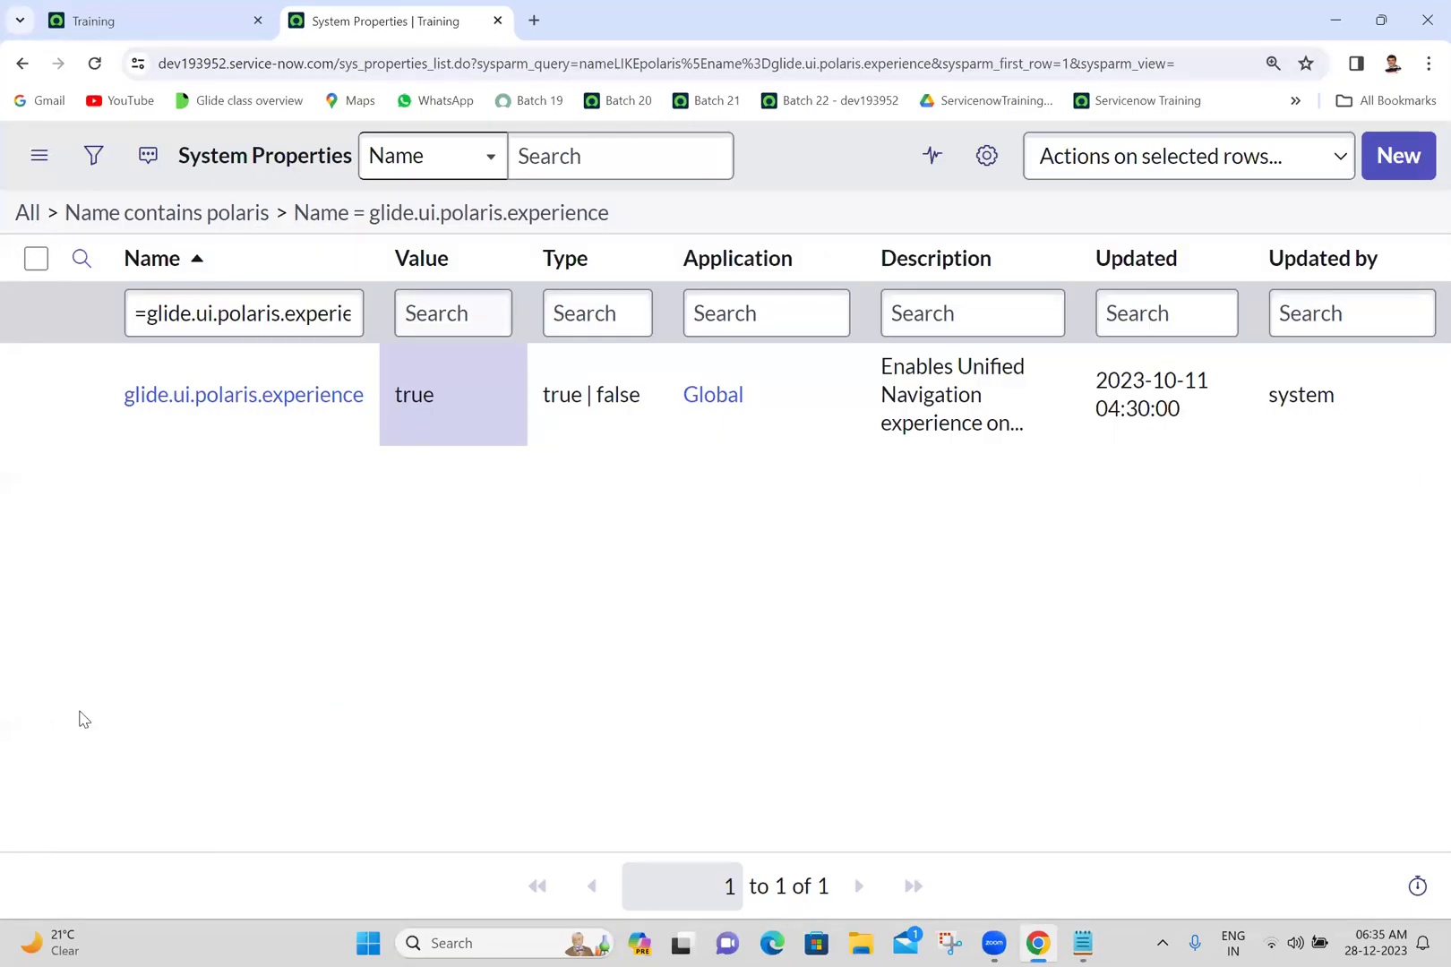
pyautogui.click(497, 21)
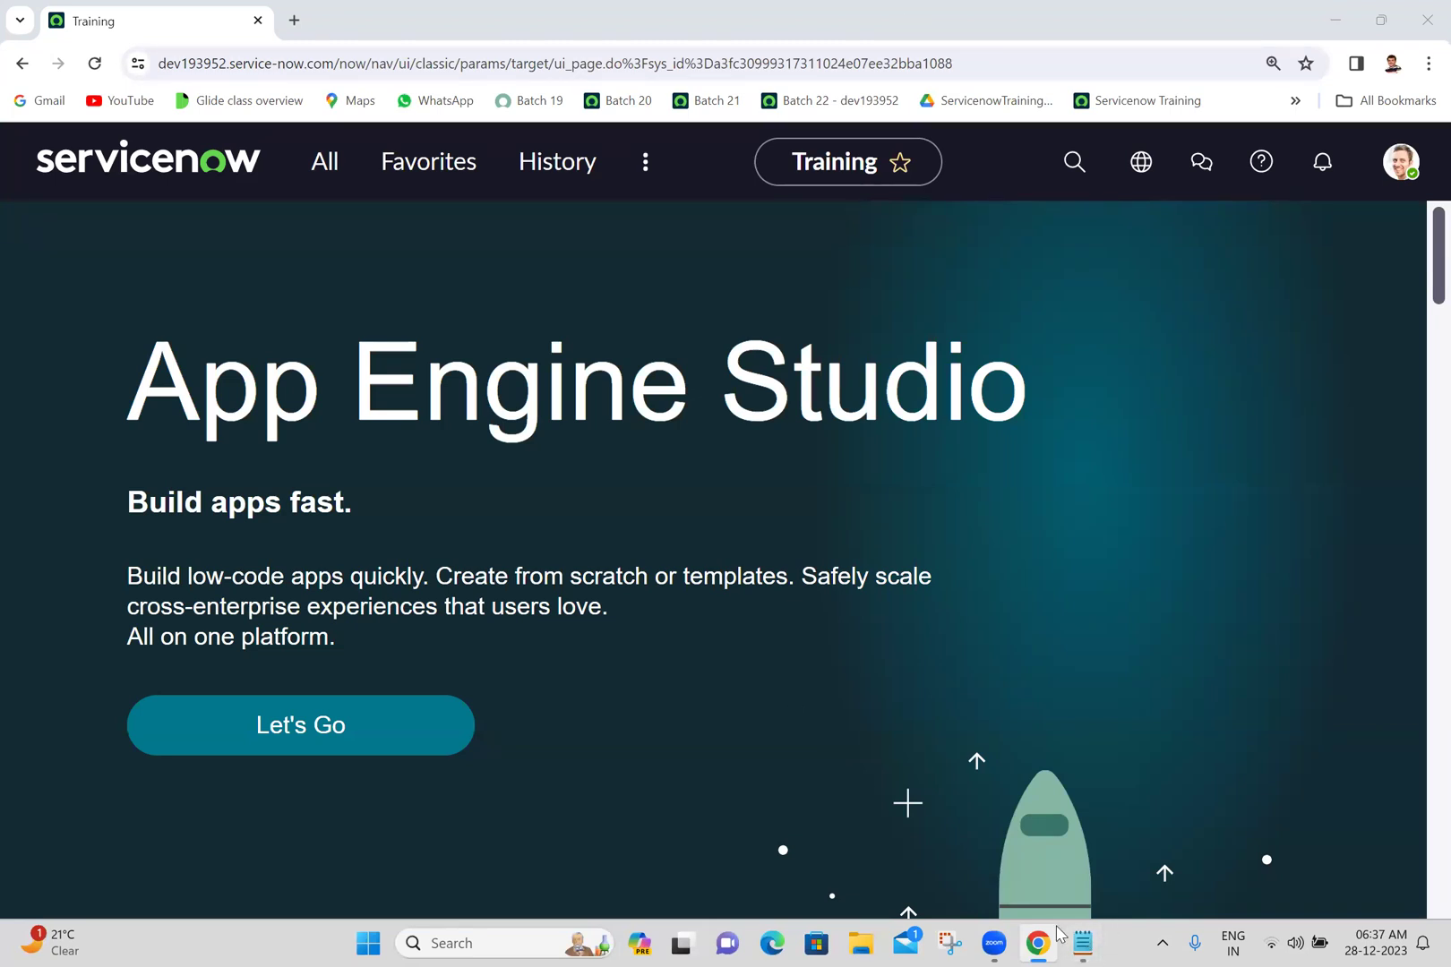
# - Open the Servicenow - ITSM Word document from the Desktop\Batch 22 folder via File Explorer
pyautogui.click(861, 943)
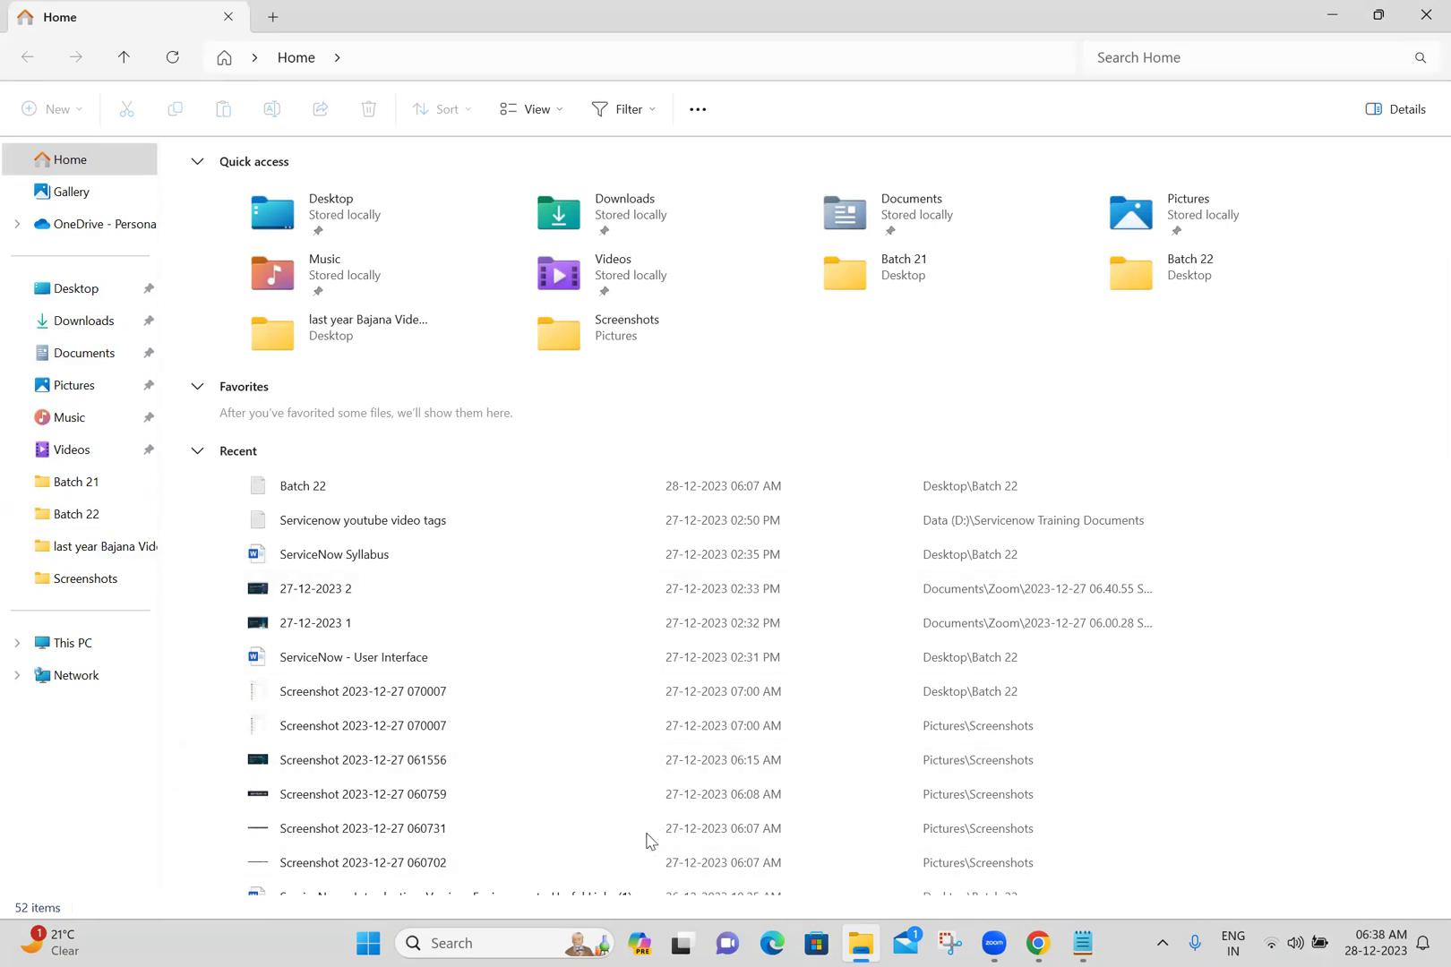
pyautogui.hotkey('alt', 'Tab')
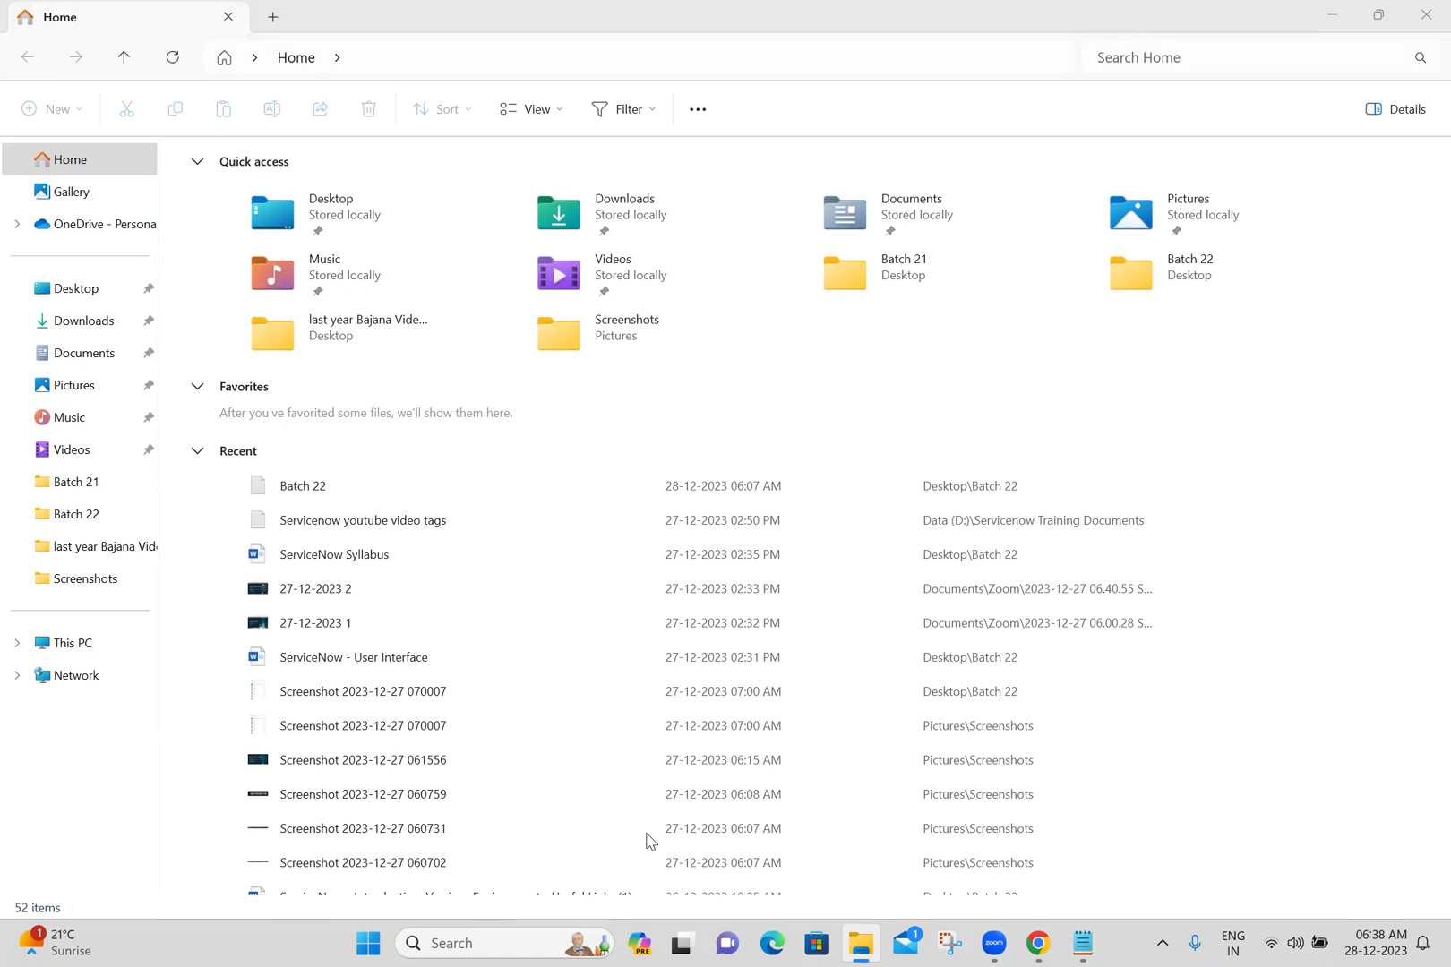
pyautogui.click(66, 520)
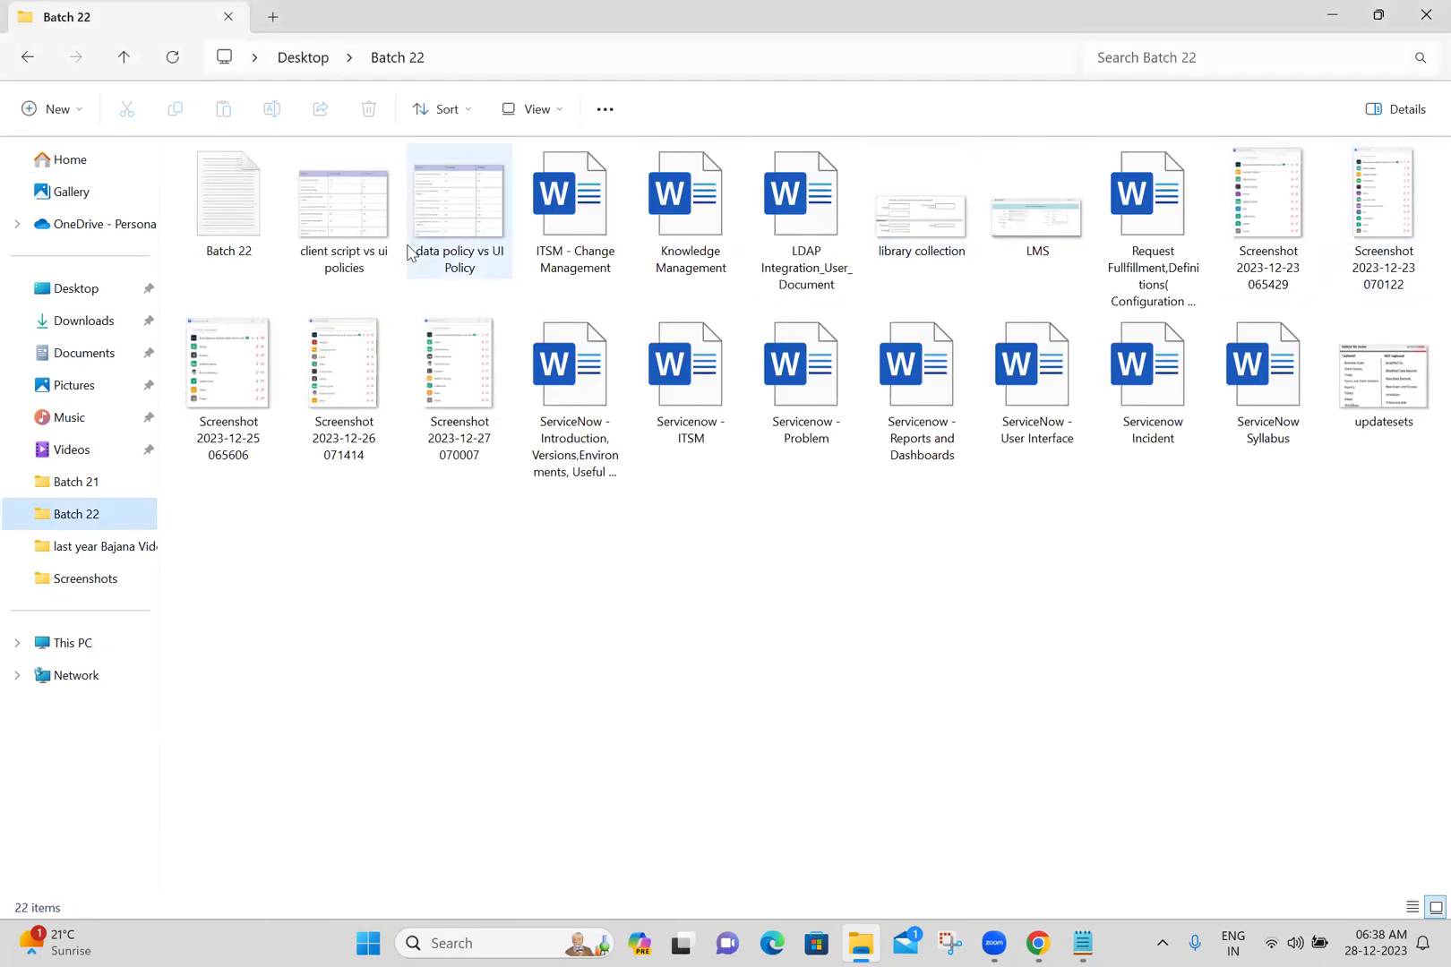
pyautogui.doubleClick(717, 416)
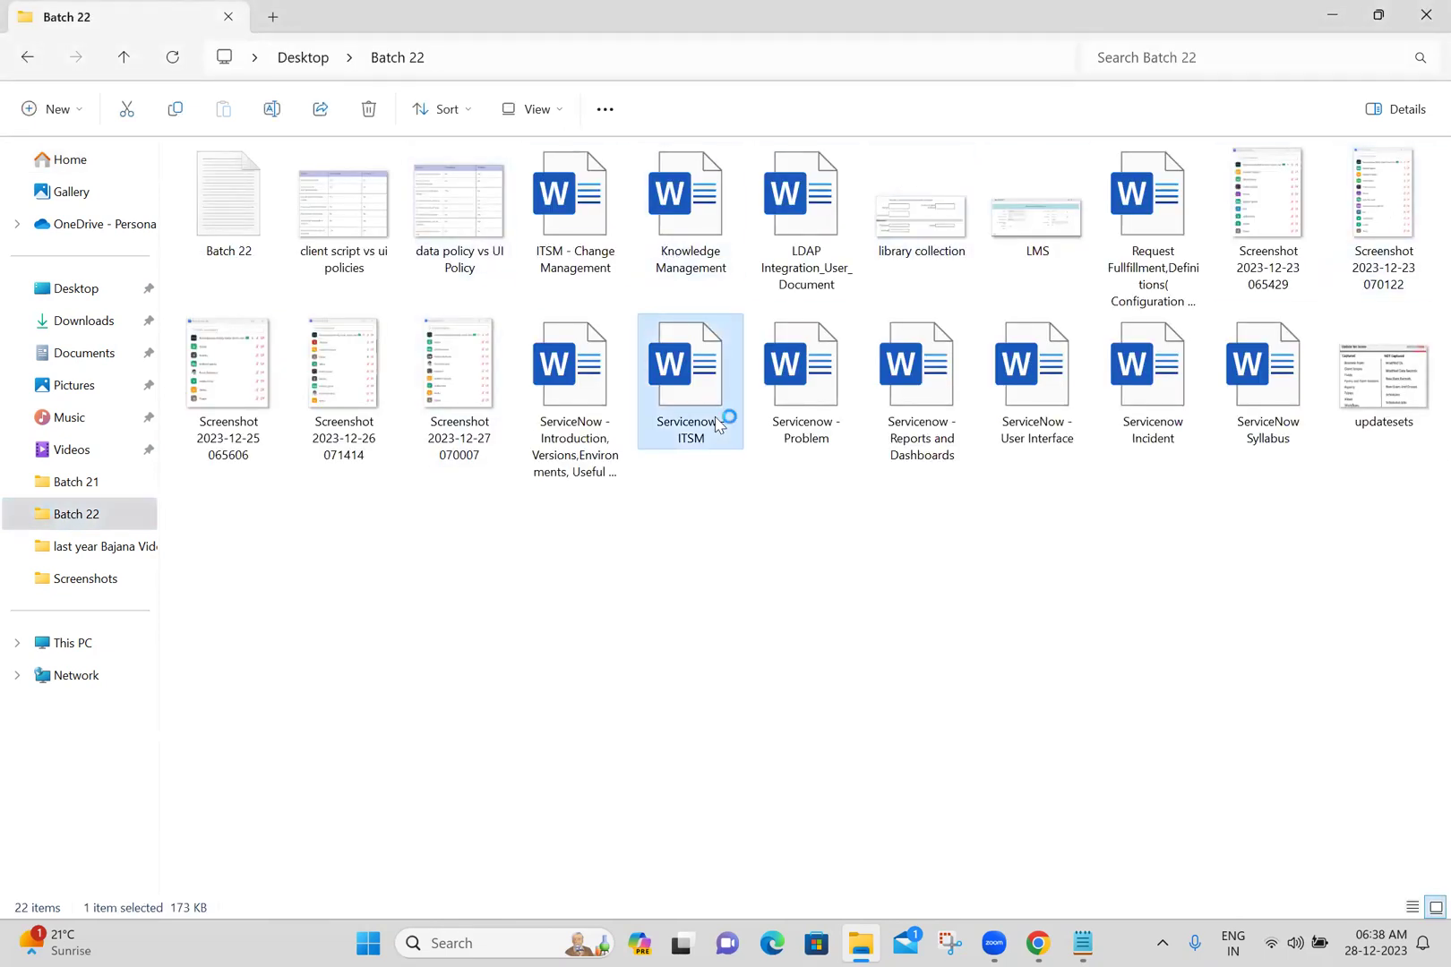